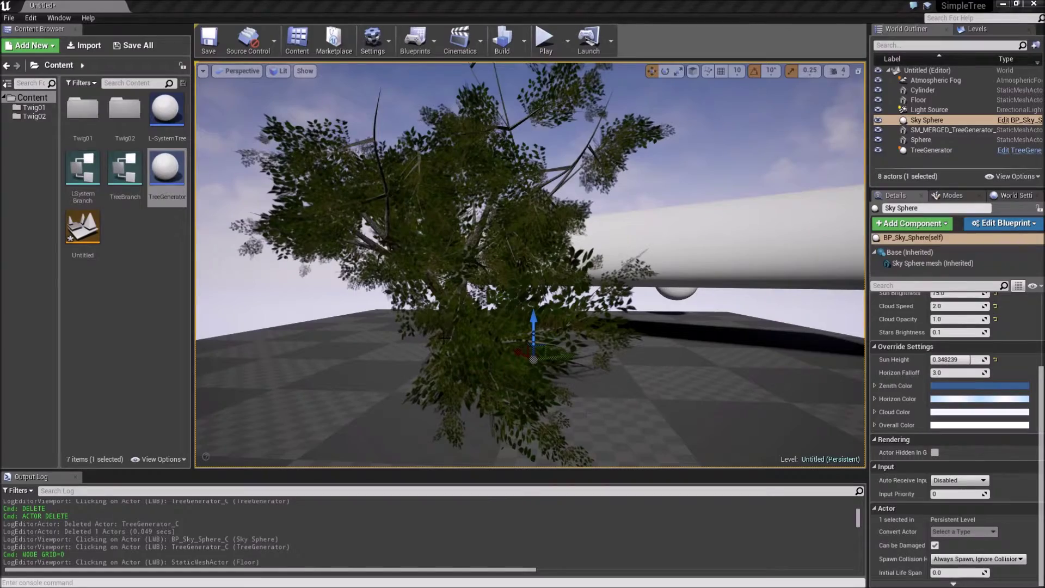
# Step: Open the TreeGenerator blueprint in a maximized editor and expand its Leafs variable category
pyautogui.moveTo(445, 337); pyautogui.dragTo(432, 318, button='right')
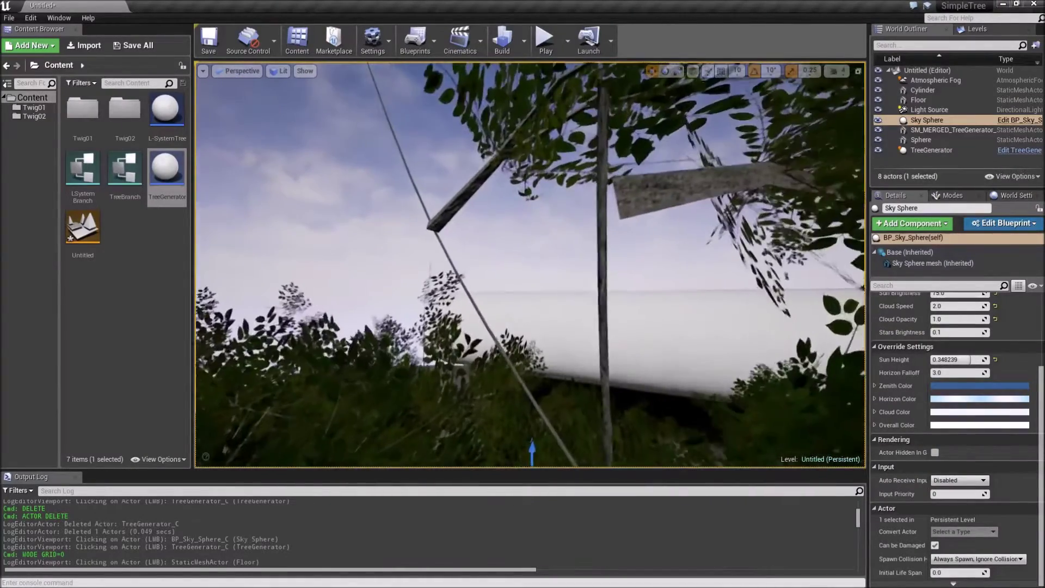
pyautogui.moveTo(433, 318); pyautogui.dragTo(458, 307, button='right')
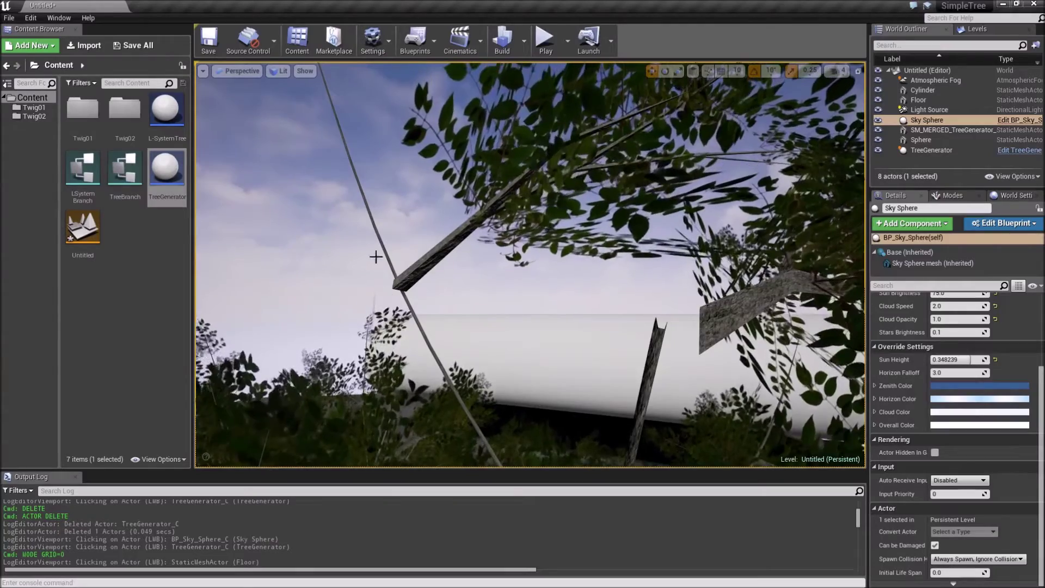
pyautogui.moveTo(394, 273); pyautogui.dragTo(370, 322, button='right')
pyautogui.press('w')
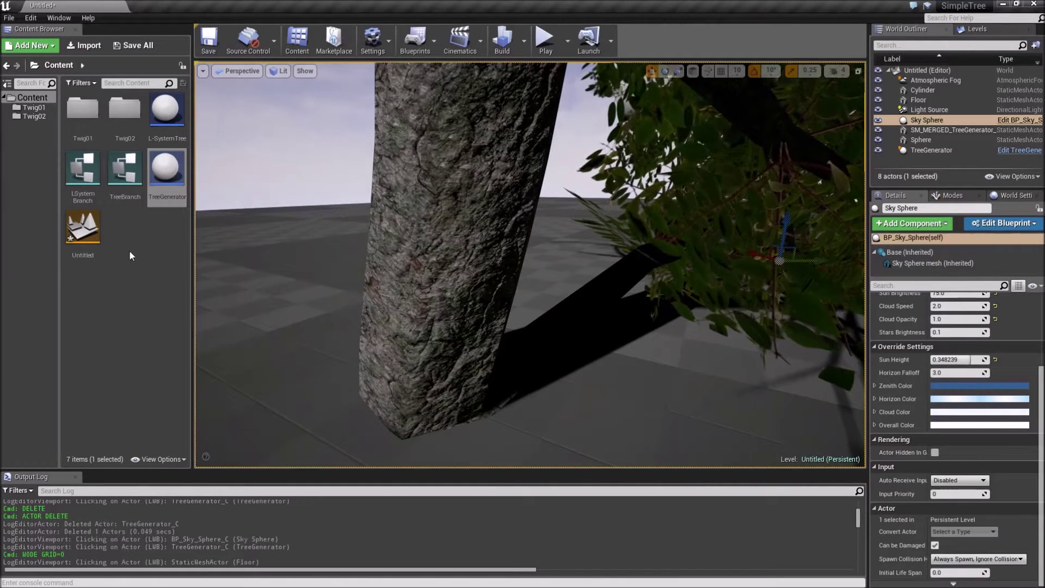
pyautogui.doubleClick(165, 174)
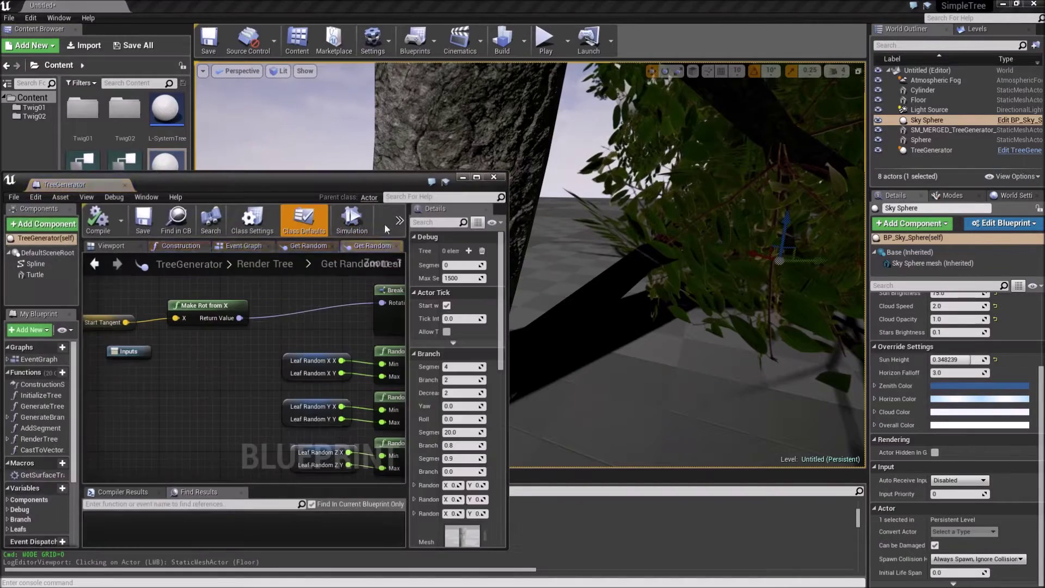
pyautogui.doubleClick(265, 187)
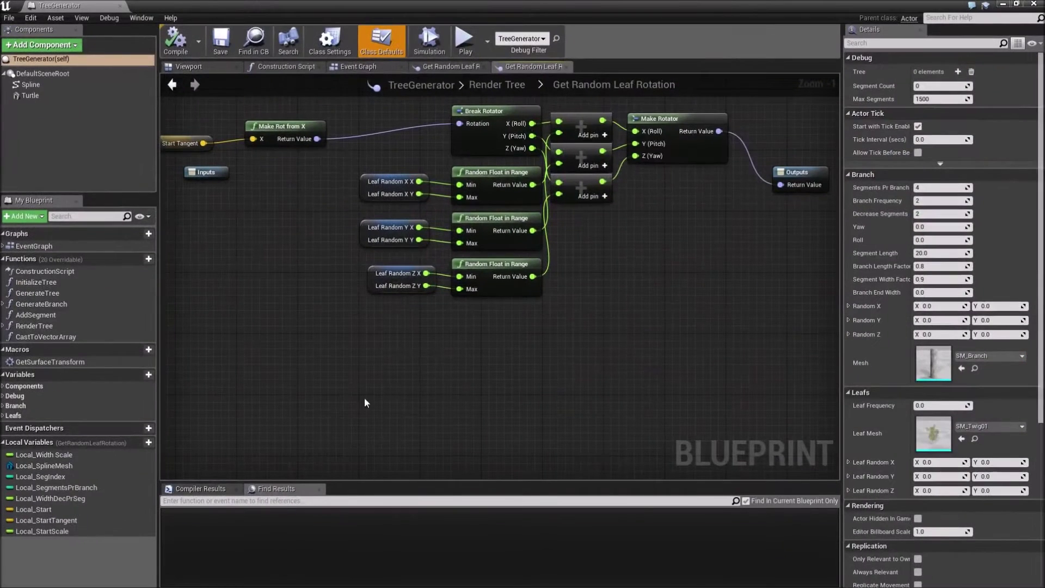
pyautogui.click(38, 416)
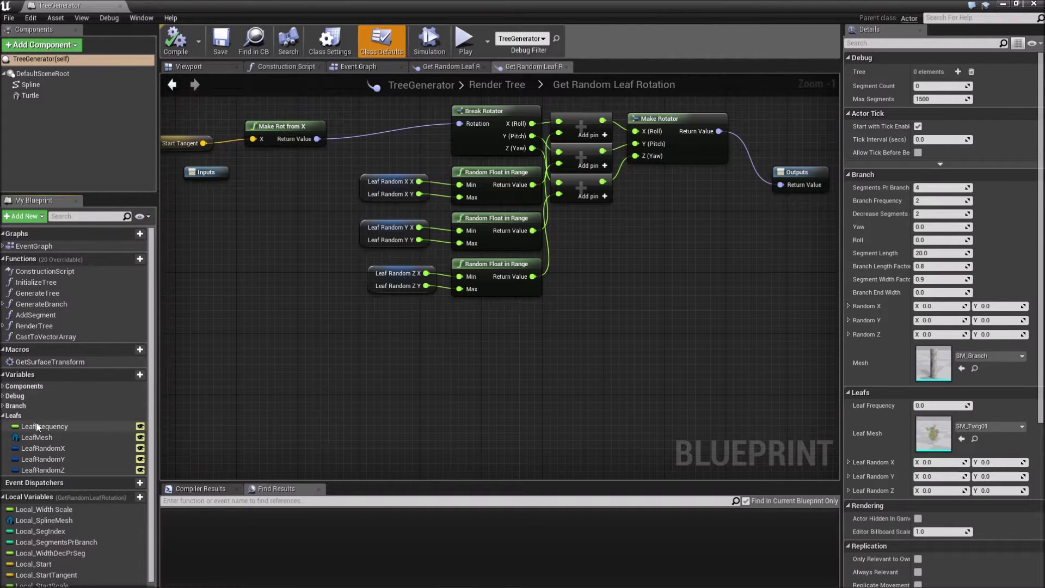
# Step: Add a new variable to the blueprint and name it Spawn Min Scale
pyautogui.click(128, 376)
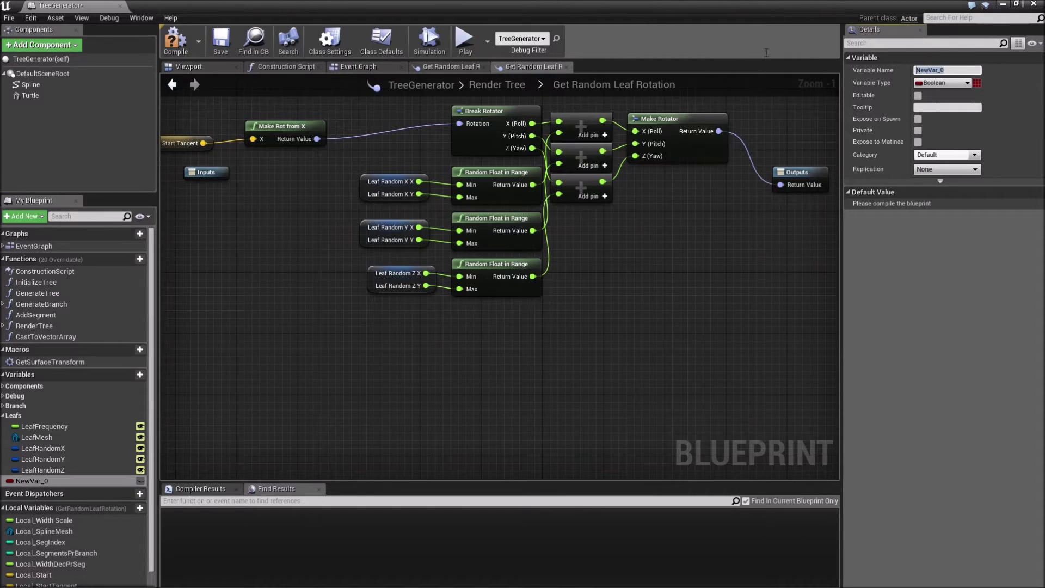
pyautogui.write('Min_Scale')
pyautogui.press('Home')
pyautogui.write('Spawn')
pyautogui.press('Return')
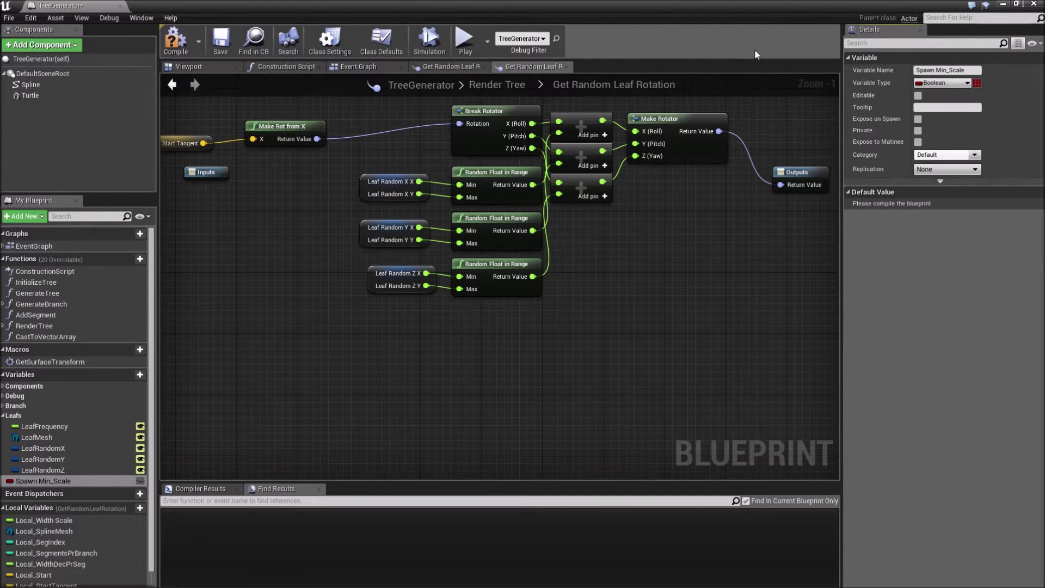
pyautogui.click(950, 69)
pyautogui.press('BackSpace')
pyautogui.press('Return')
# Step: Set the Spawn Min Scale variable's type to Float and its category to Leafs
pyautogui.click(942, 83)
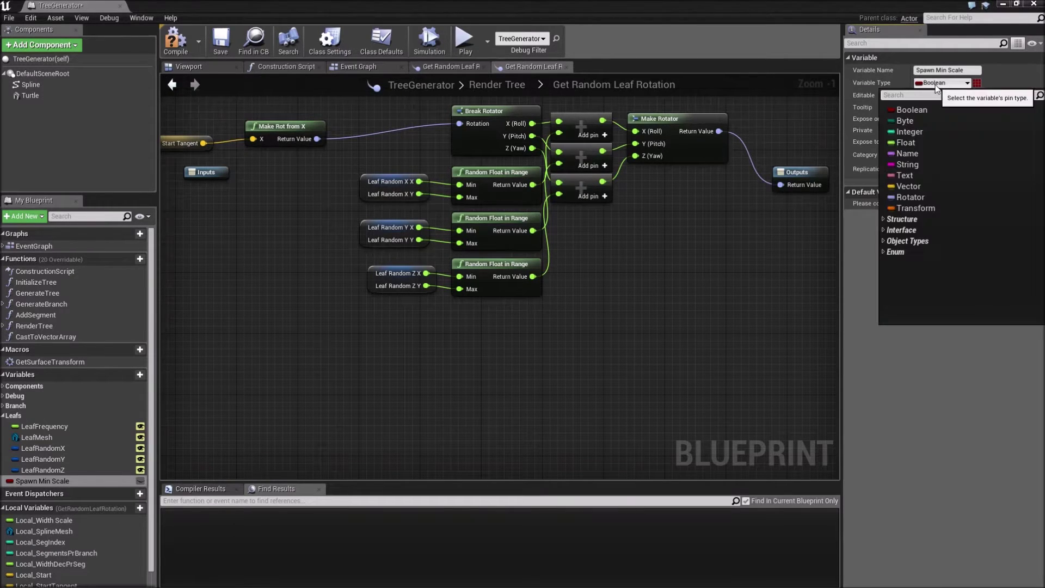
pyautogui.click(901, 144)
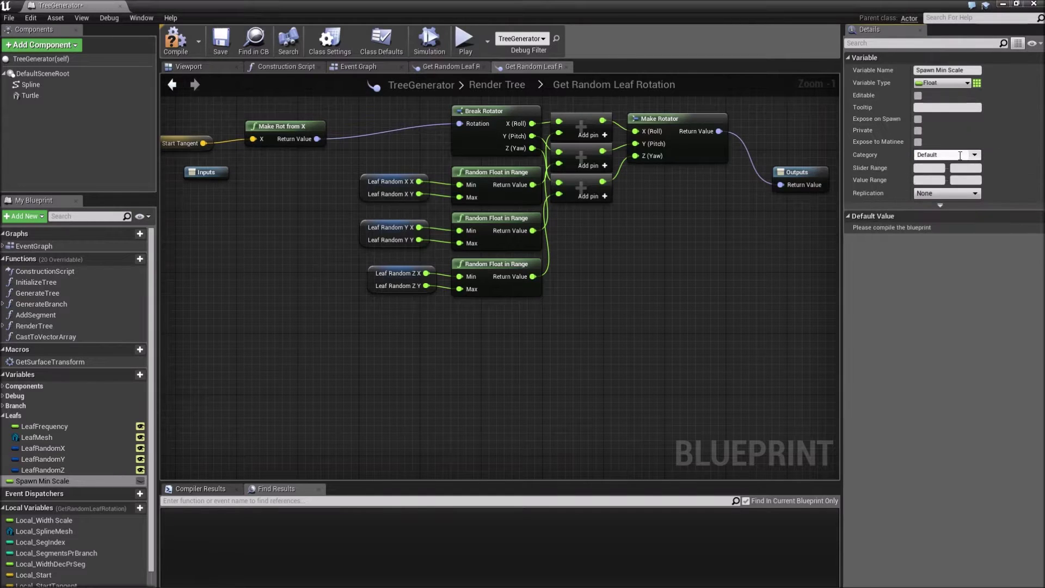
pyautogui.click(973, 155)
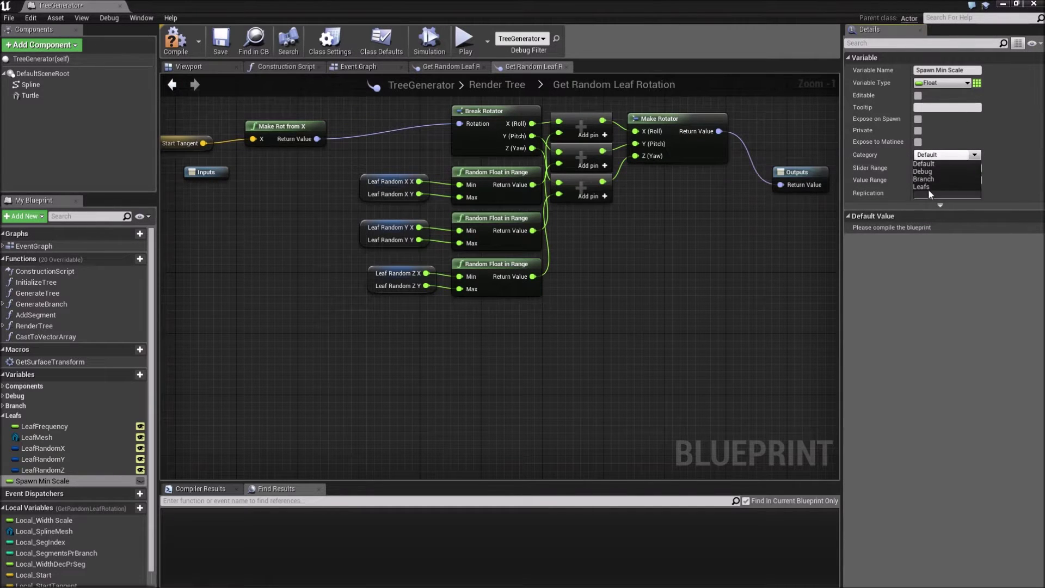
pyautogui.click(928, 188)
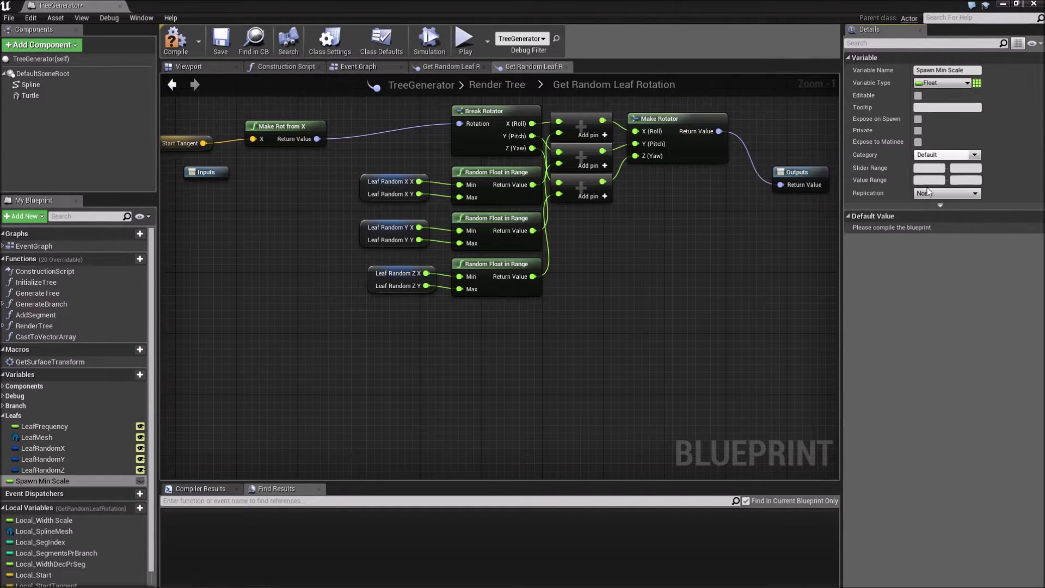
# Step: Add a second Float variable to the blueprint, named SpawnMa
pyautogui.click(131, 374)
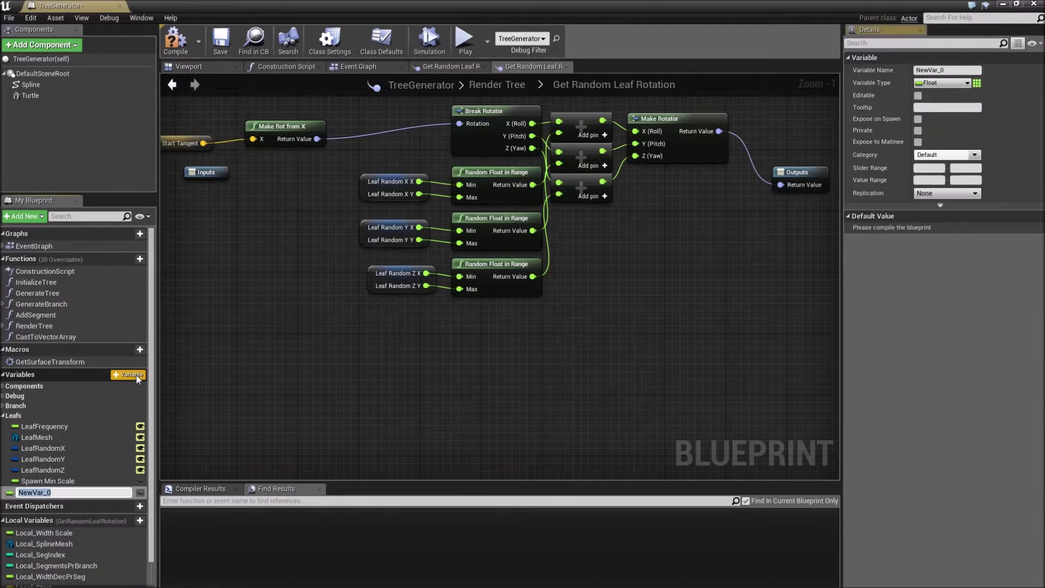
pyautogui.click(953, 70)
pyautogui.doubleClick(952, 70)
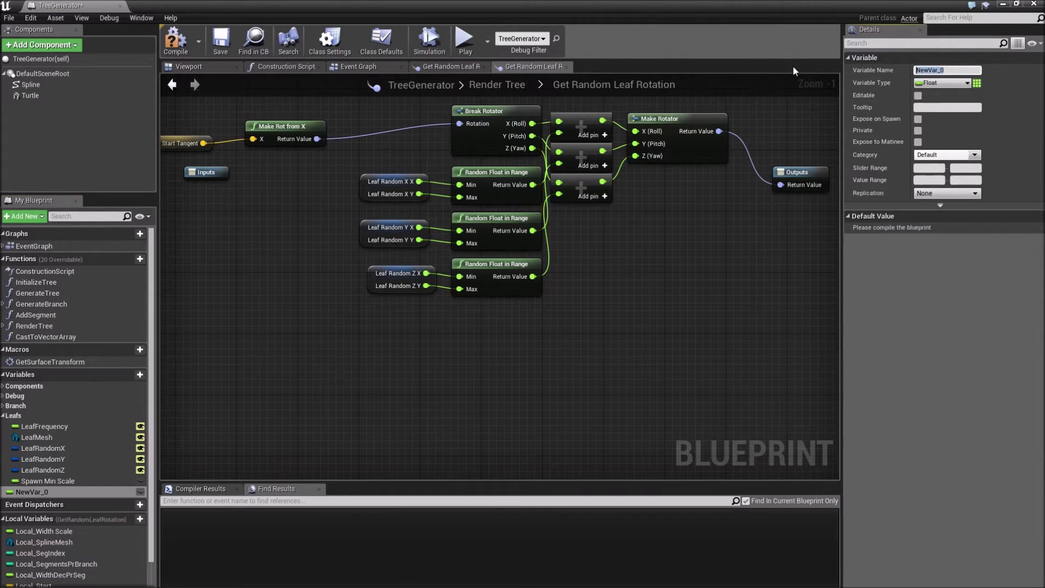
pyautogui.write('SpawnMa')
# Step: Delete the Spawn Min Scale and SpawnMa variables from the blueprint
pyautogui.click(39, 484)
pyautogui.rightClick(37, 483)
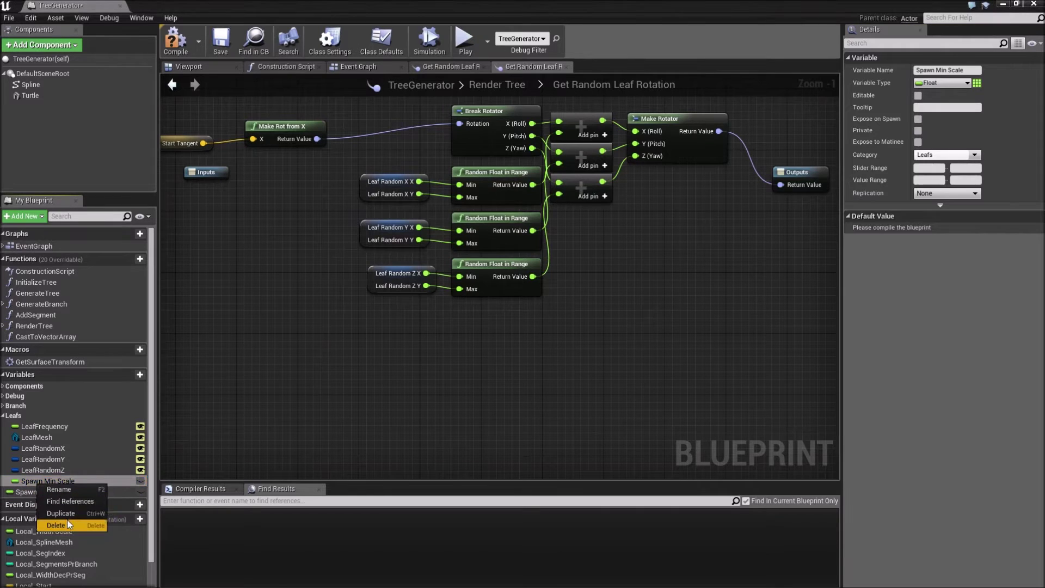
pyautogui.click(65, 527)
pyautogui.rightClick(30, 482)
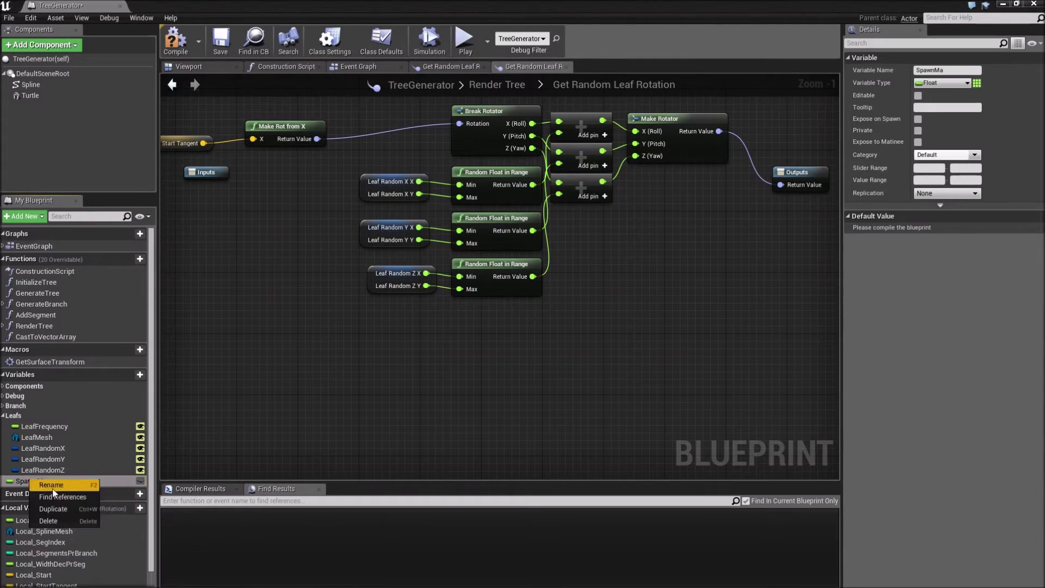
pyautogui.click(50, 521)
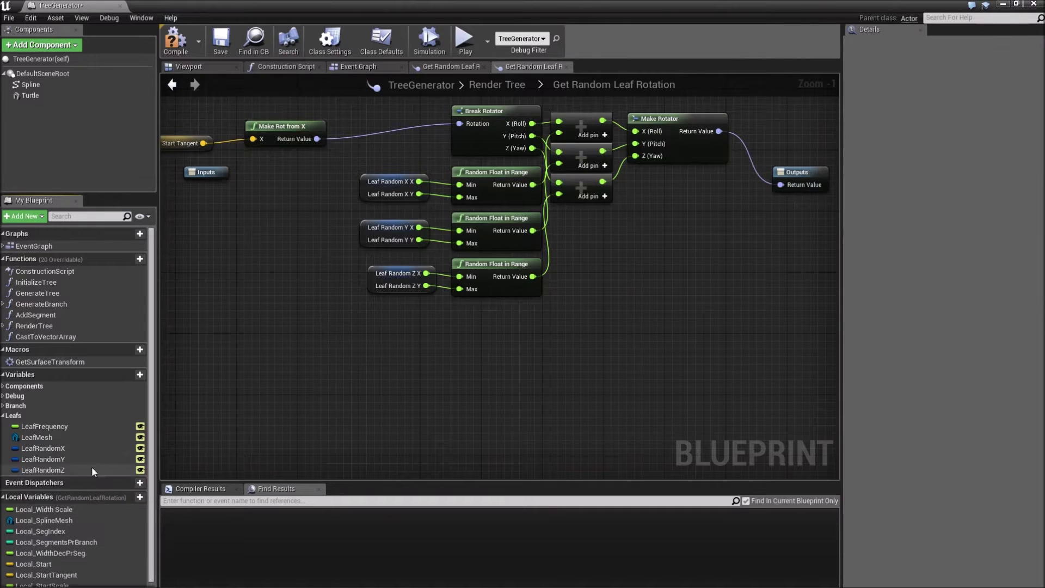
# Step: Add a new variable to the blueprint and name it Spawn Scale Limit
pyautogui.click(136, 376)
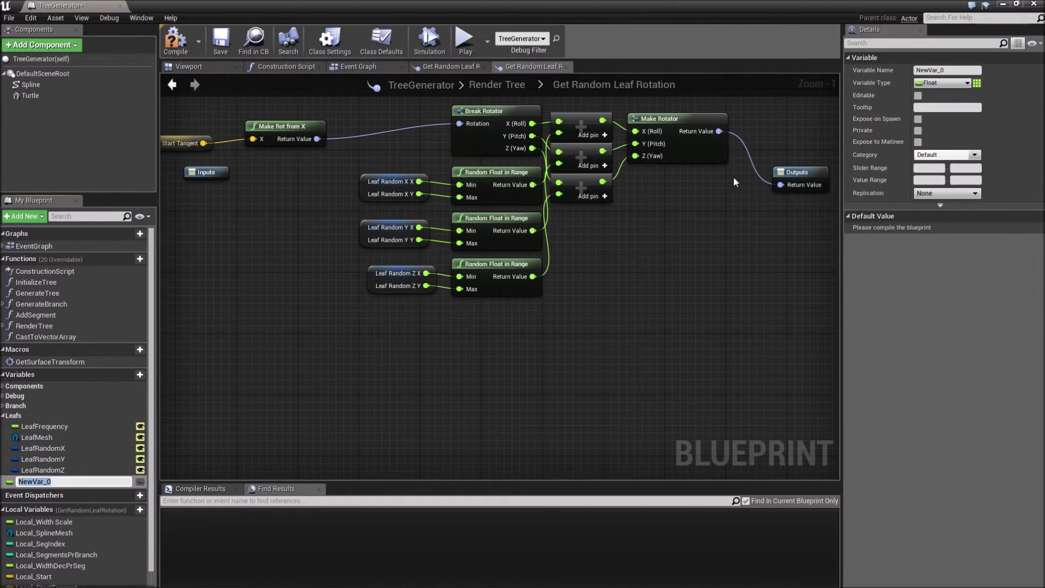
pyautogui.click(948, 71)
pyautogui.click(948, 71)
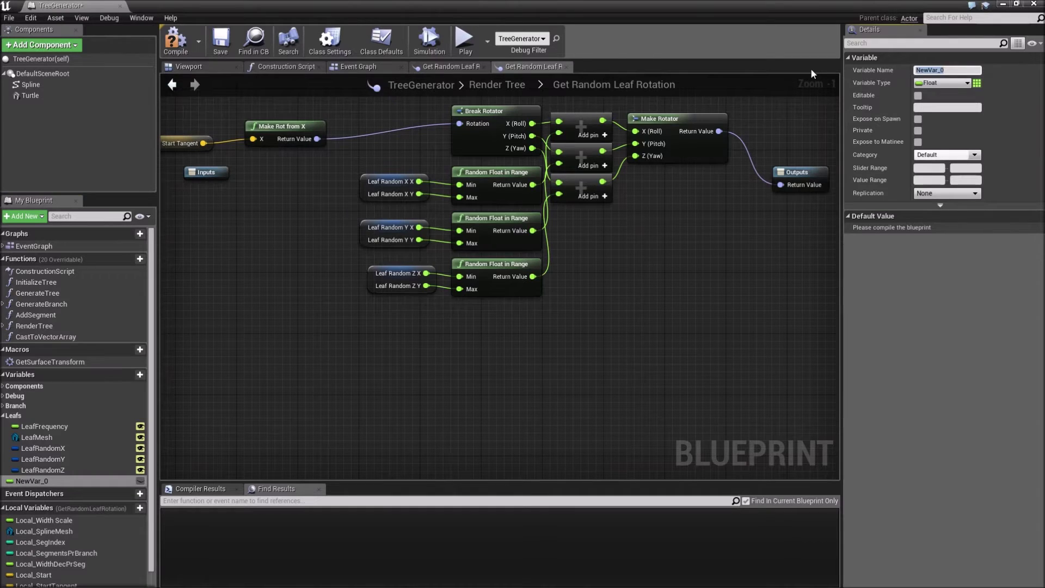
pyautogui.write('Spawn Scale Limit')
pyautogui.press('Return')
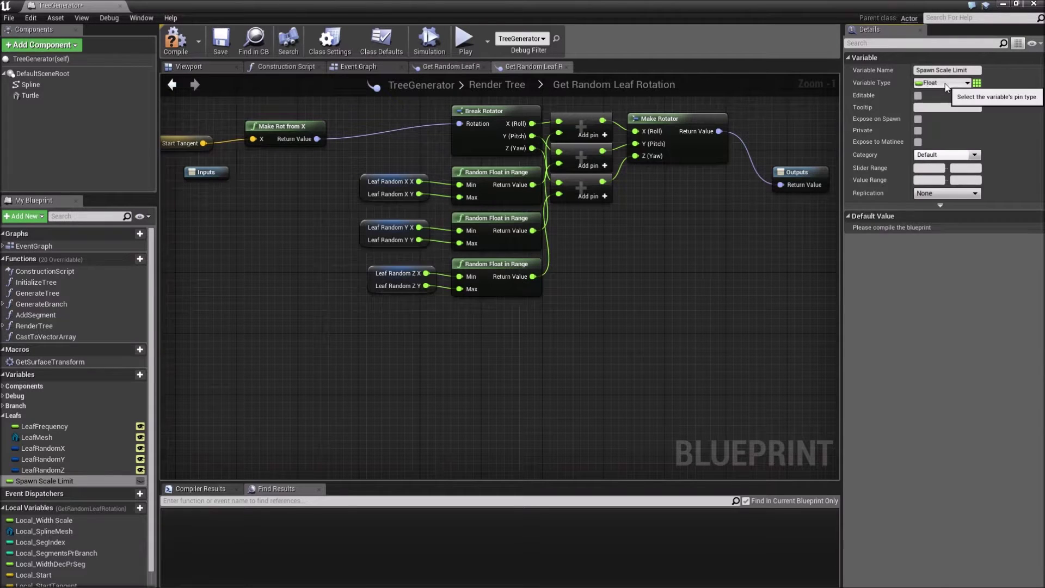
# Step: Make Spawn Scale Limit an editable Vector 2D variable in the Leafs category and compile the blueprint
pyautogui.click(946, 87)
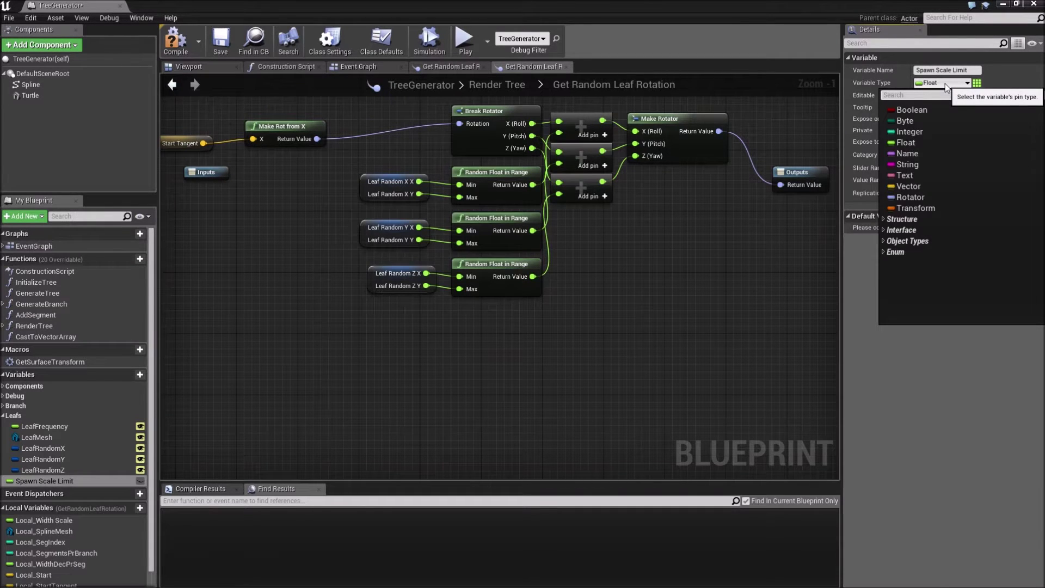
pyautogui.write('vec')
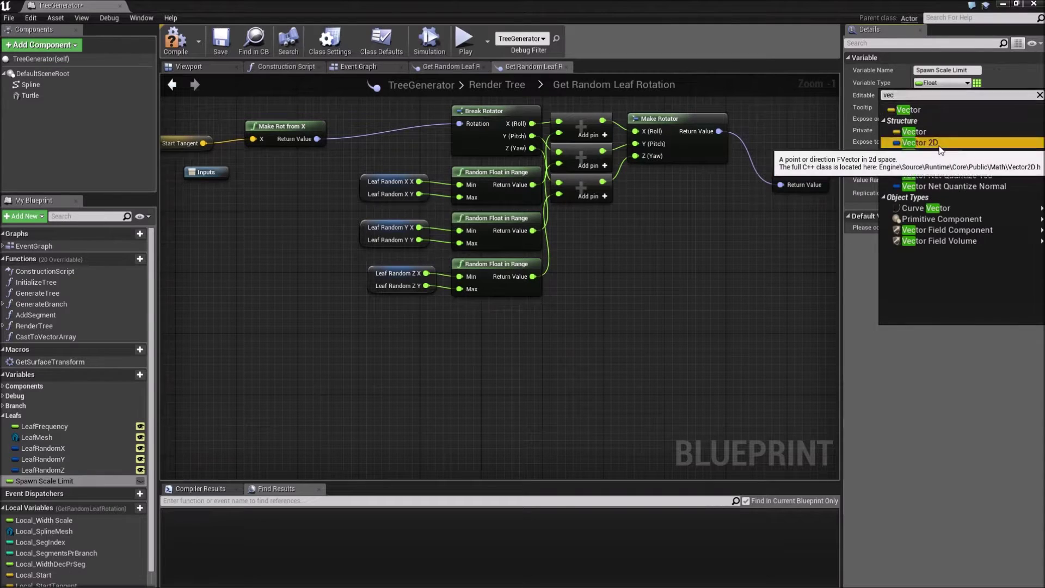
pyautogui.click(925, 143)
pyautogui.click(140, 481)
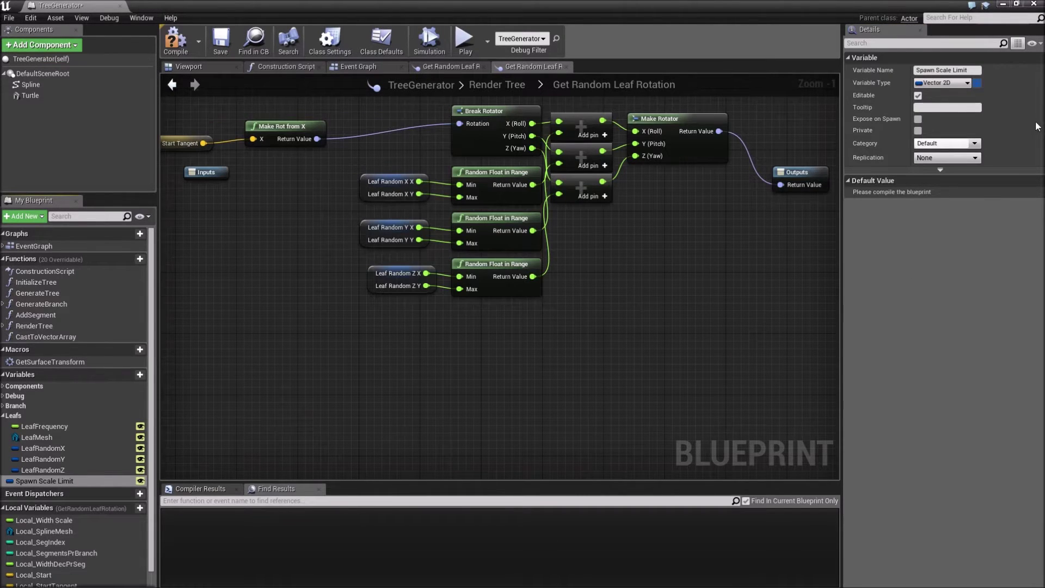
pyautogui.click(937, 143)
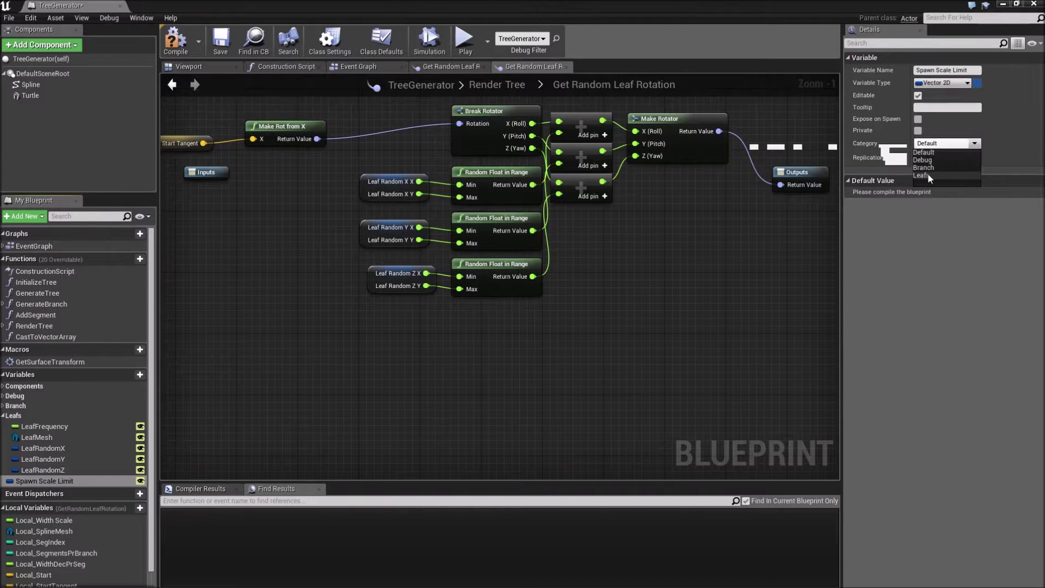
pyautogui.click(928, 173)
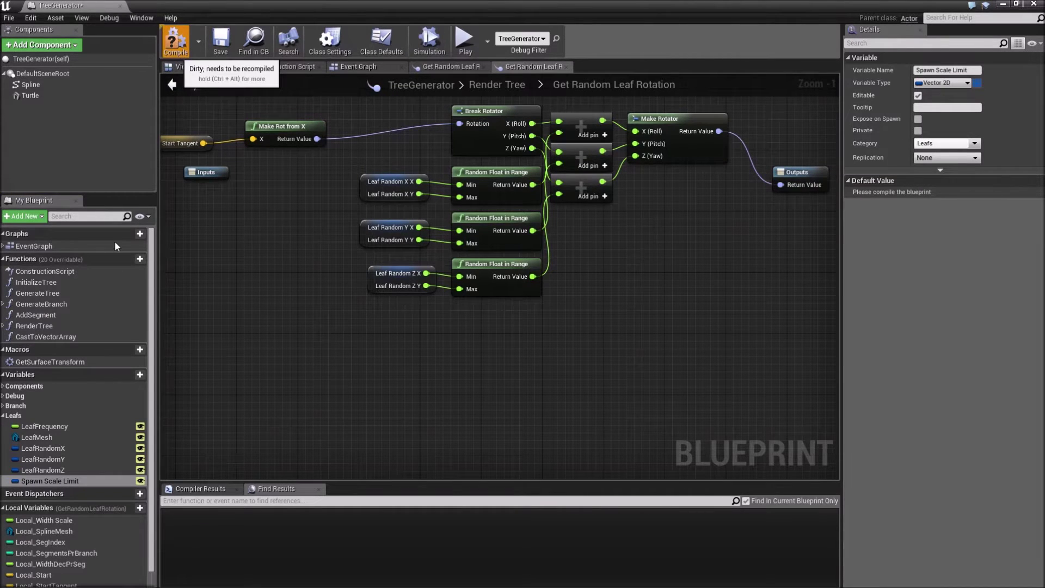
pyautogui.press('F7')
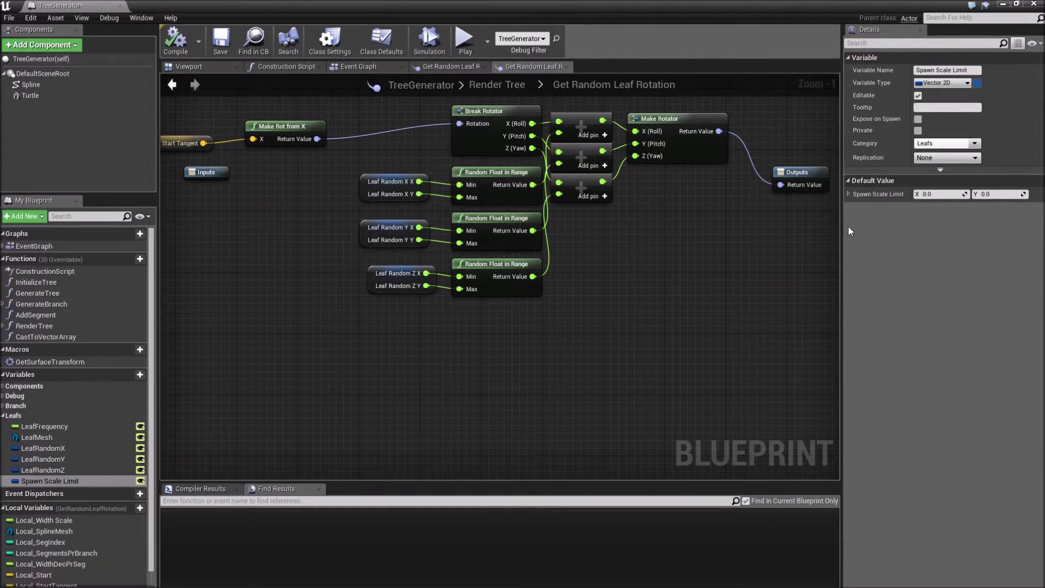
# Step: Examine the X and Y default value entries of the Spawn Scale Limit variable
pyautogui.click(978, 195)
pyautogui.click(936, 194)
pyautogui.click(1004, 194)
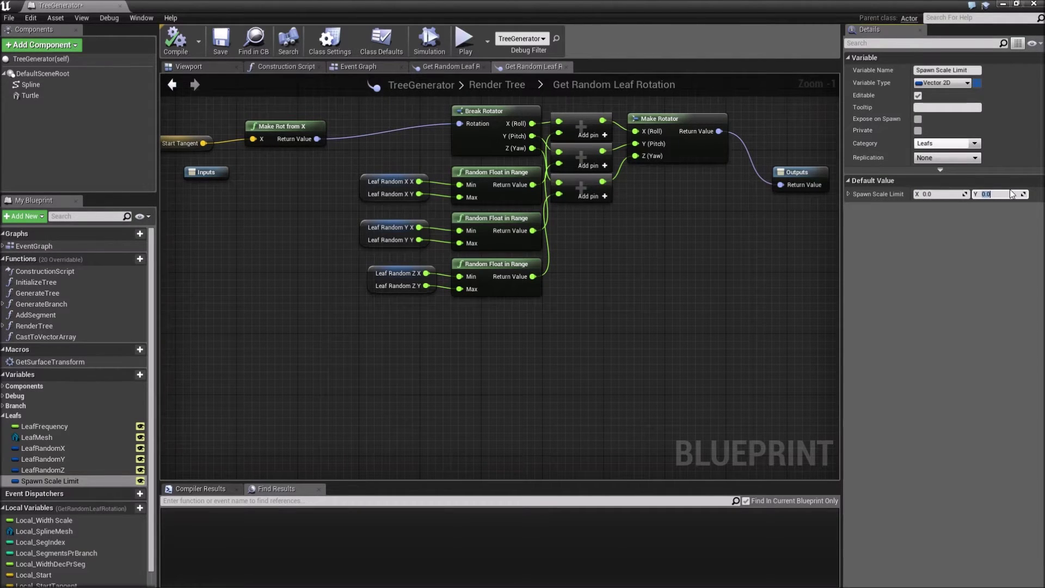
pyautogui.click(849, 194)
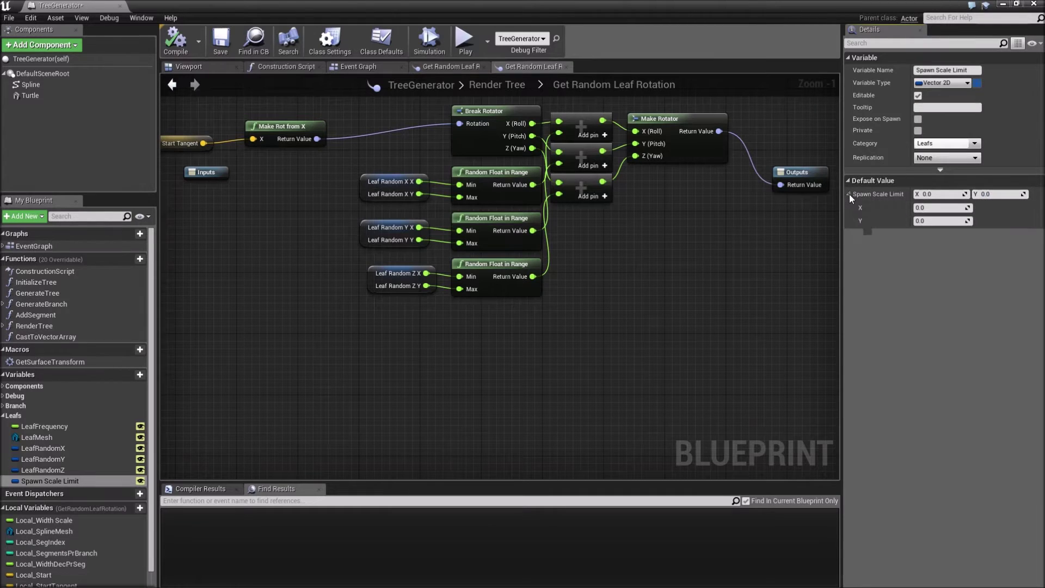
pyautogui.click(849, 194)
pyautogui.click(849, 193)
pyautogui.click(849, 193)
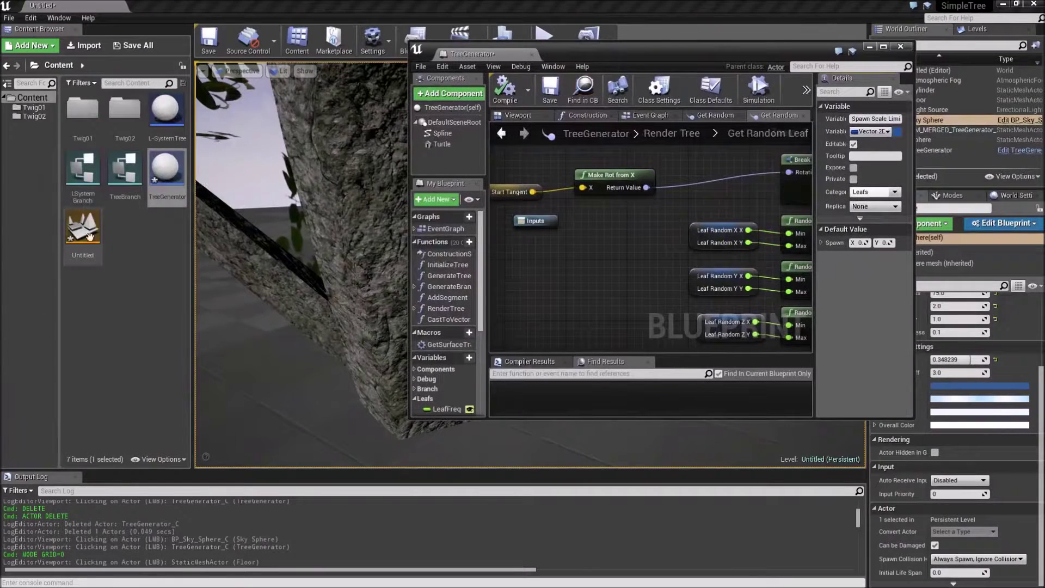
# Step: Create a new Blueprint structure in the Content folder and name it FloatRange
pyautogui.click(125, 234)
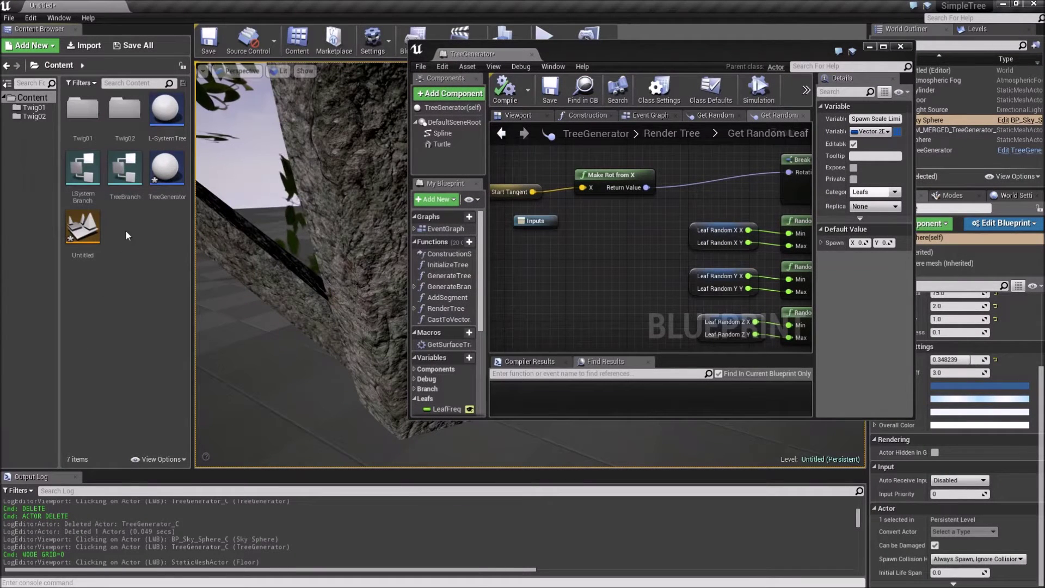
pyautogui.rightClick(125, 231)
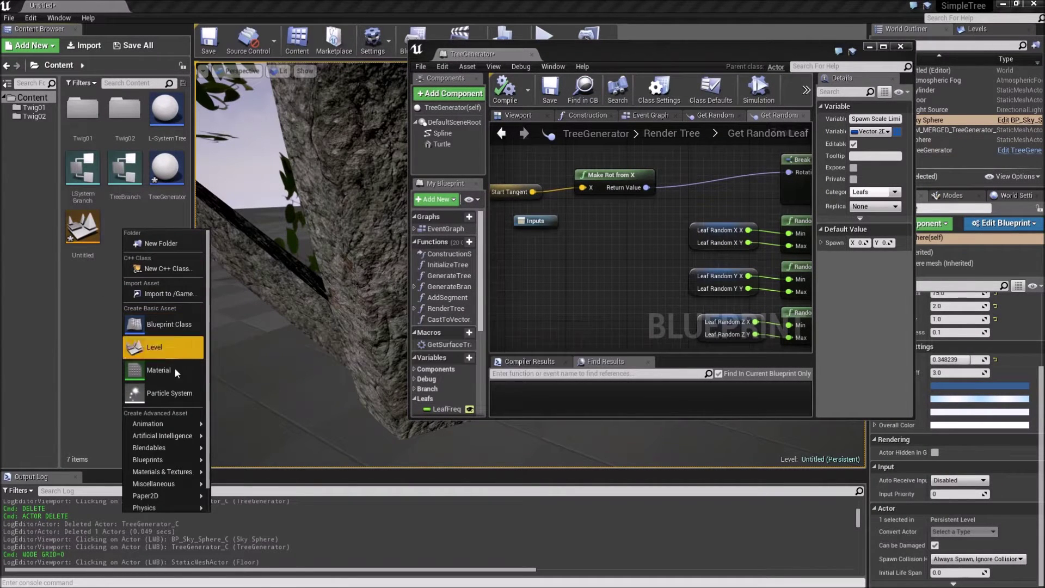
pyautogui.moveTo(185, 470)
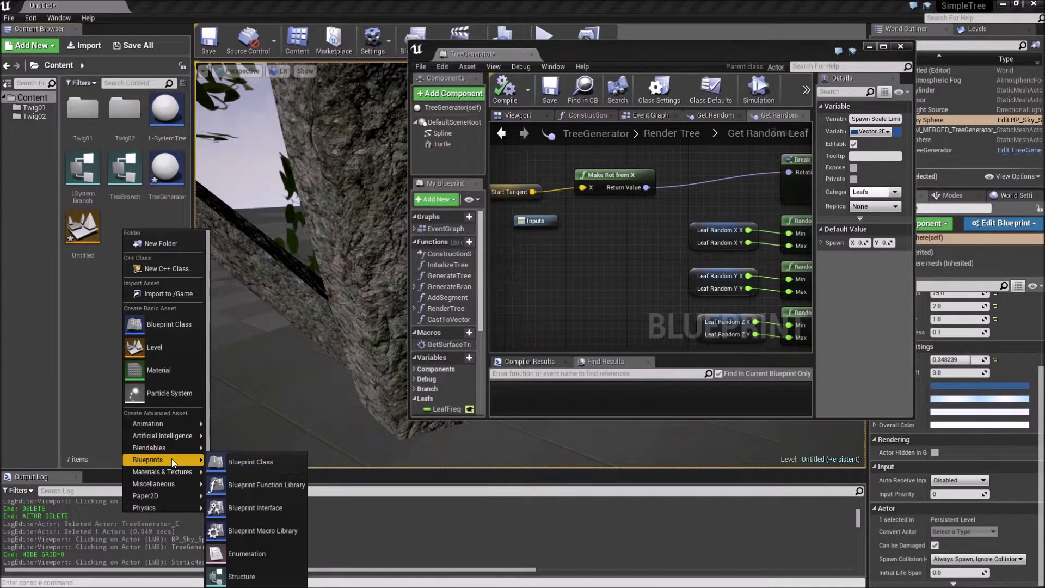
pyautogui.click(254, 577)
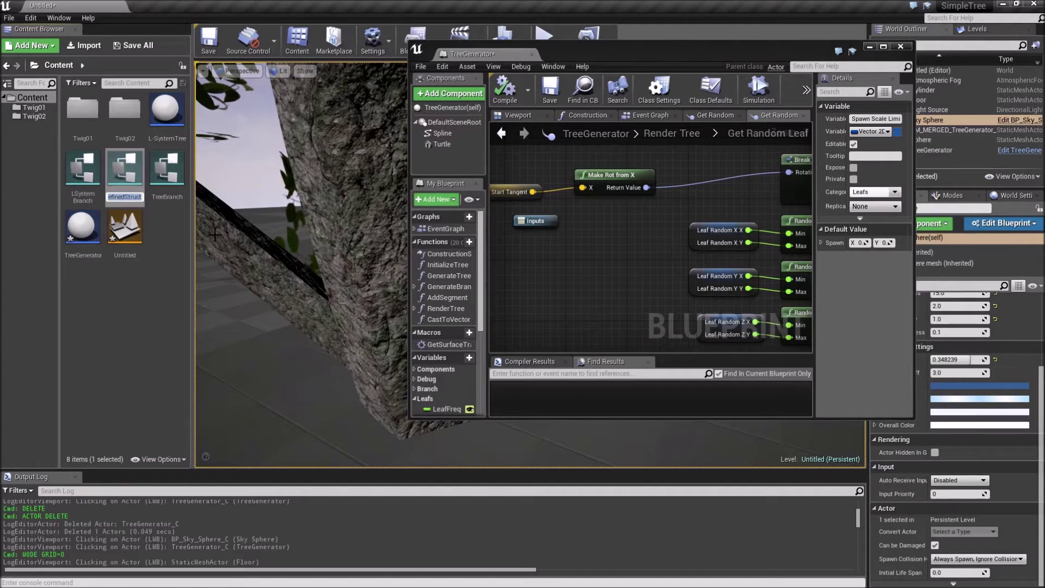
pyautogui.write('F')
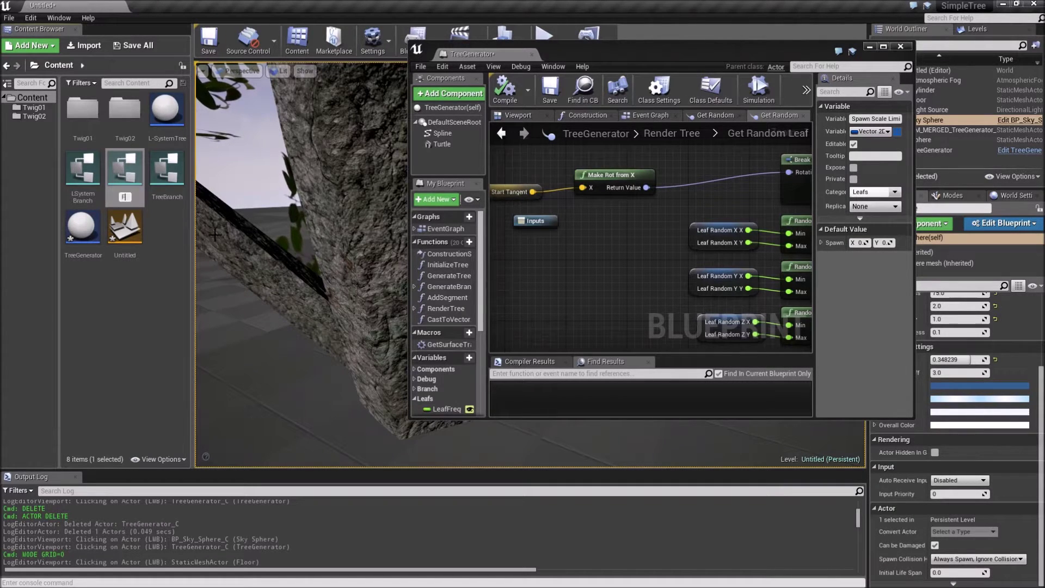
pyautogui.write('loatRange')
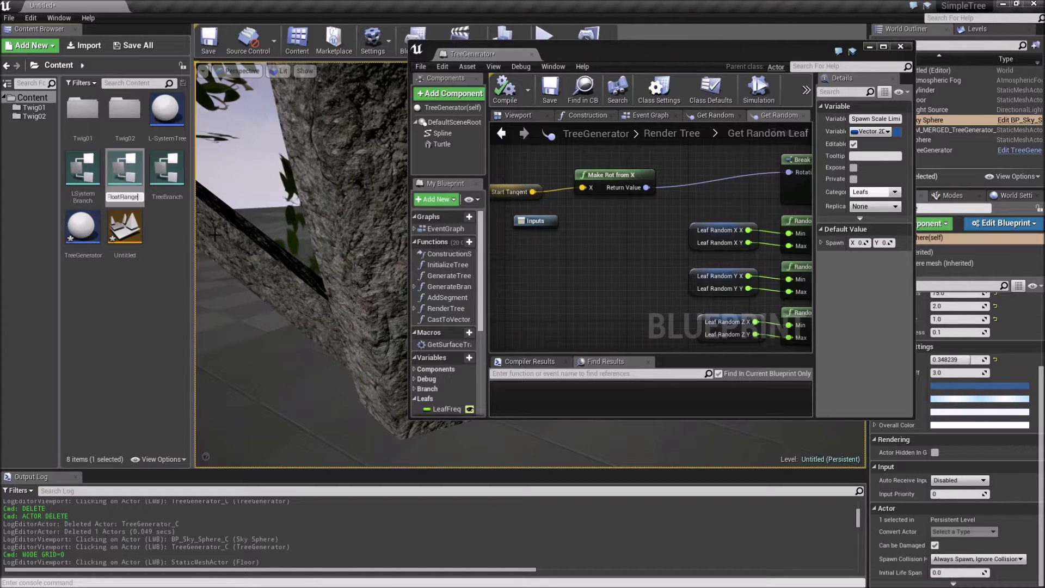
pyautogui.press('Return')
# Step: Open the FloatRange structure, change its first member's type to Float and name it Min
pyautogui.doubleClick(166, 118)
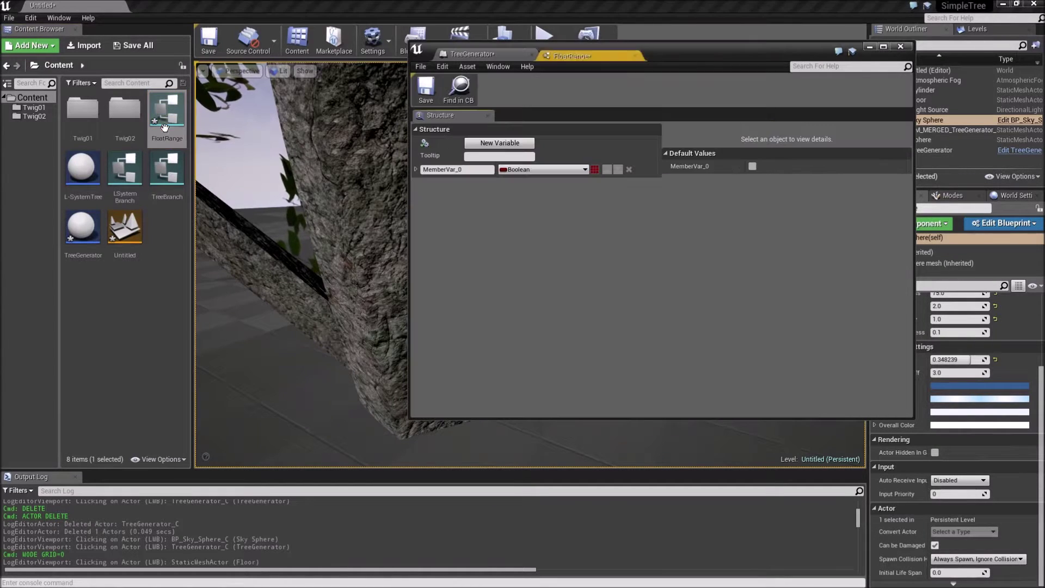
pyautogui.click(544, 170)
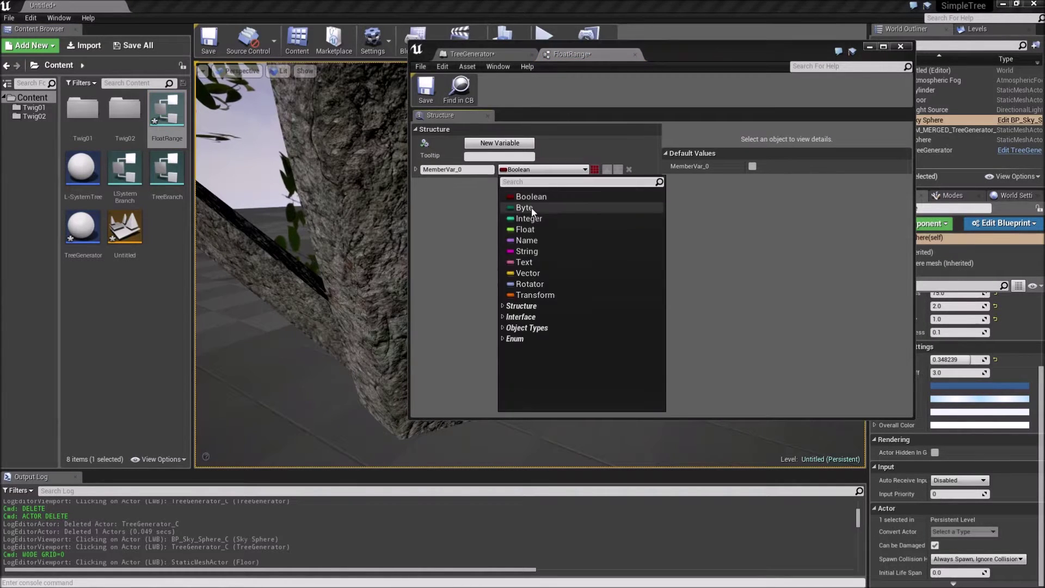
pyautogui.click(527, 229)
pyautogui.click(475, 170)
pyautogui.write('Min')
pyautogui.press('Return')
# Step: Add a second Float member named Max to the FloatRange structure and close the structure
pyautogui.click(499, 142)
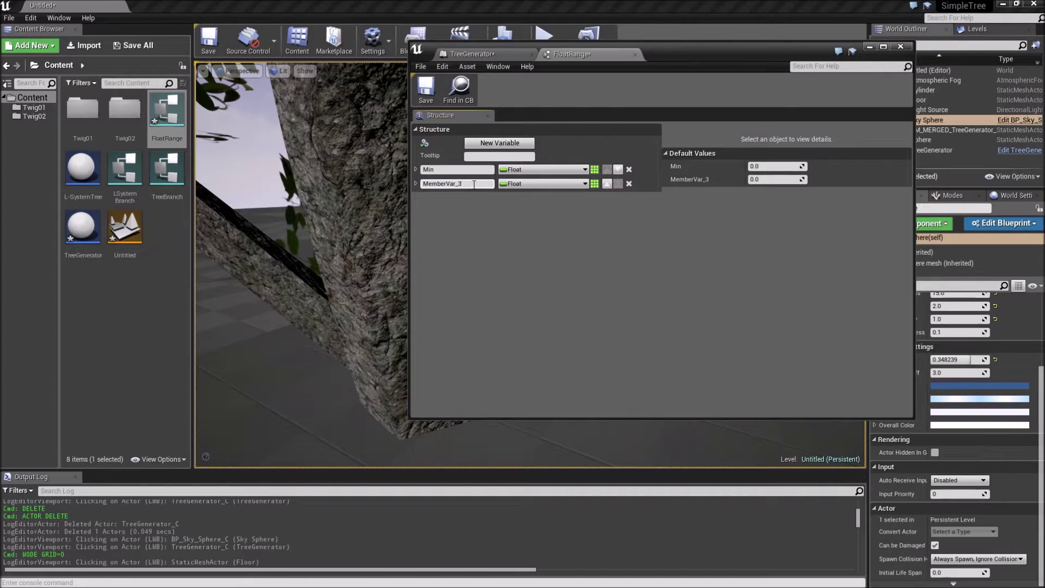
pyautogui.press('BackSpace')
pyautogui.press('BackSpace')
pyautogui.press('BackSpace')
pyautogui.press('BackSpace')
pyautogui.press('BackSpace')
pyautogui.press('BackSpace')
pyautogui.press('BackSpace')
pyautogui.press('BackSpace')
pyautogui.press('BackSpace')
pyautogui.press('BackSpace')
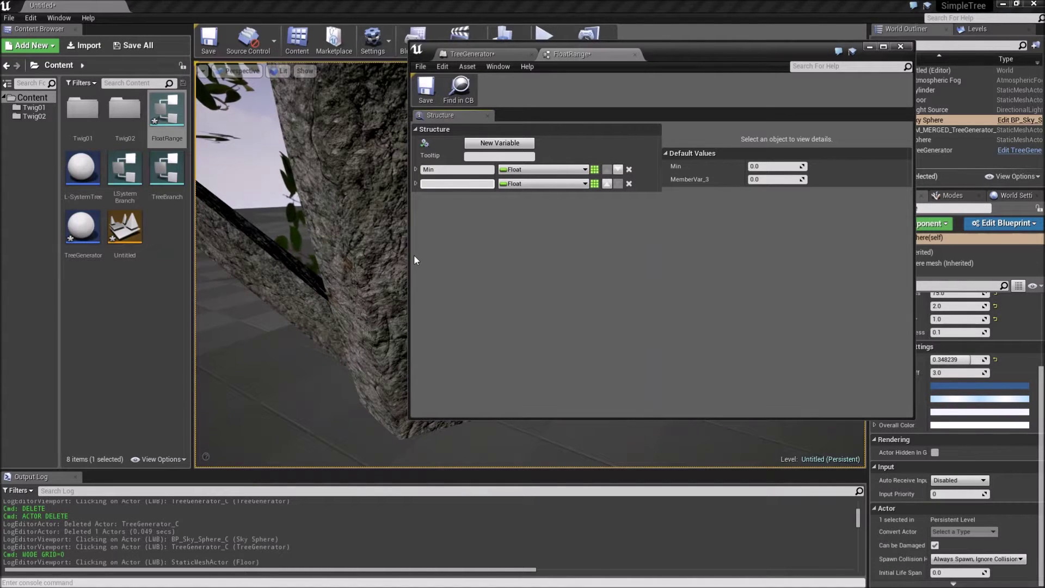
pyautogui.write('Max')
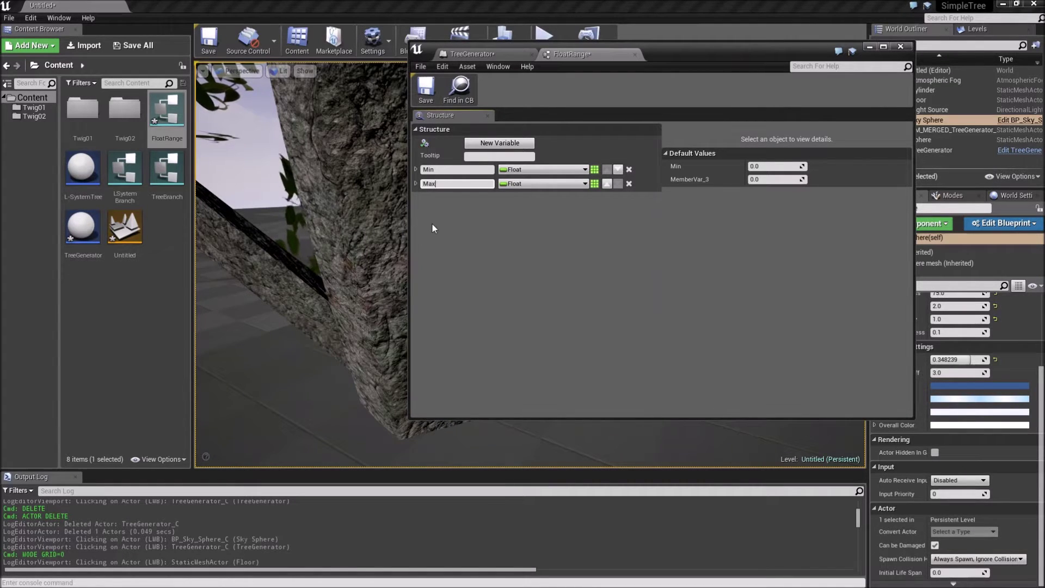
pyautogui.press('Return')
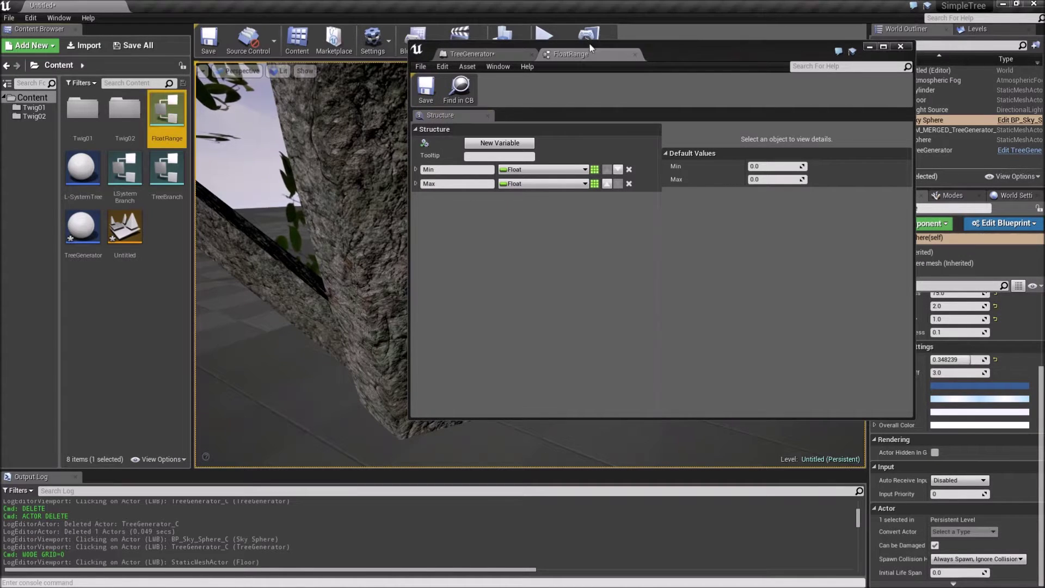
pyautogui.click(635, 54)
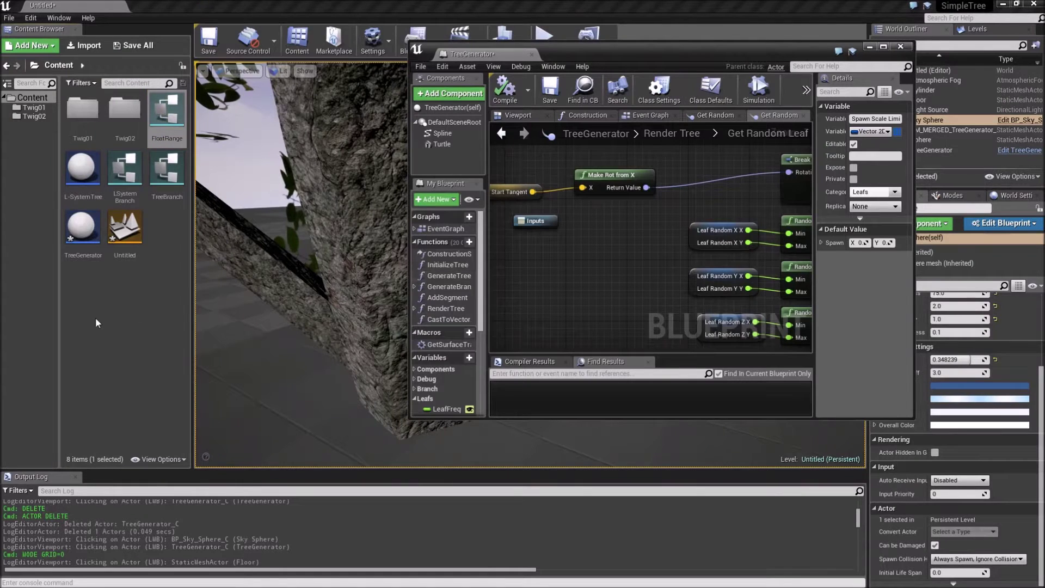
pyautogui.scroll(-5, 454, 409)
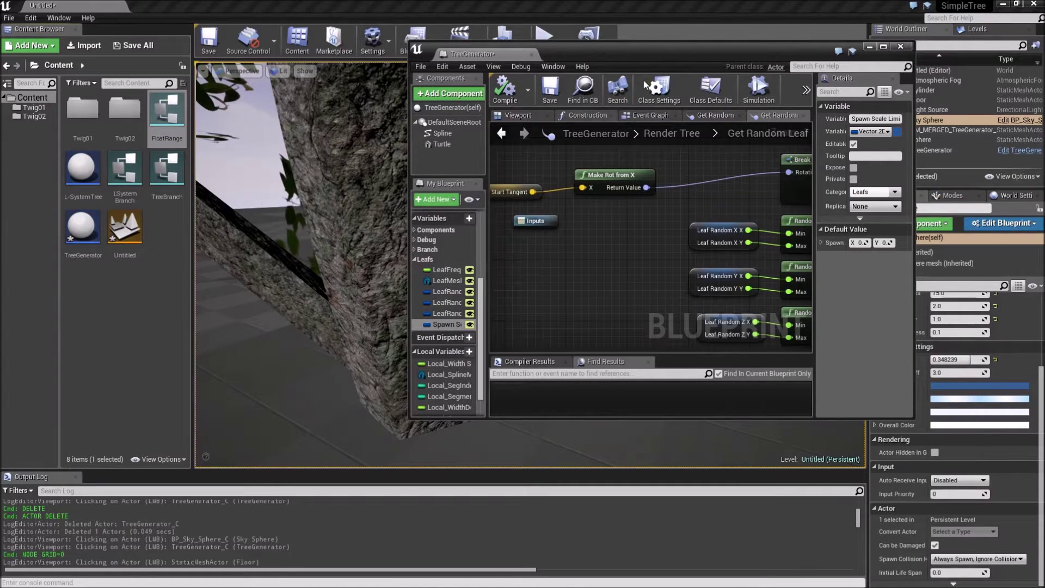
pyautogui.doubleClick(642, 48)
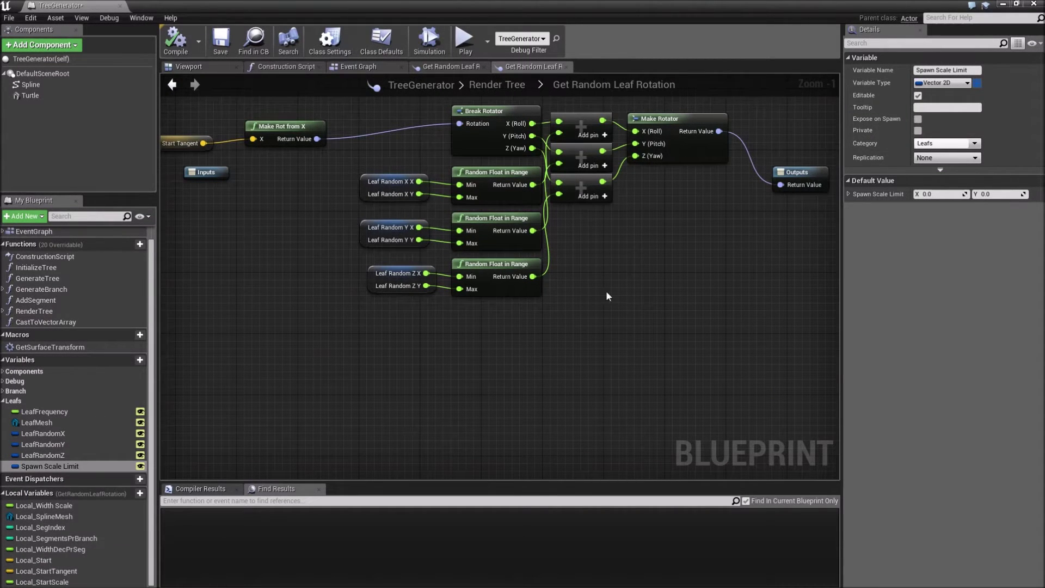
pyautogui.click(967, 84)
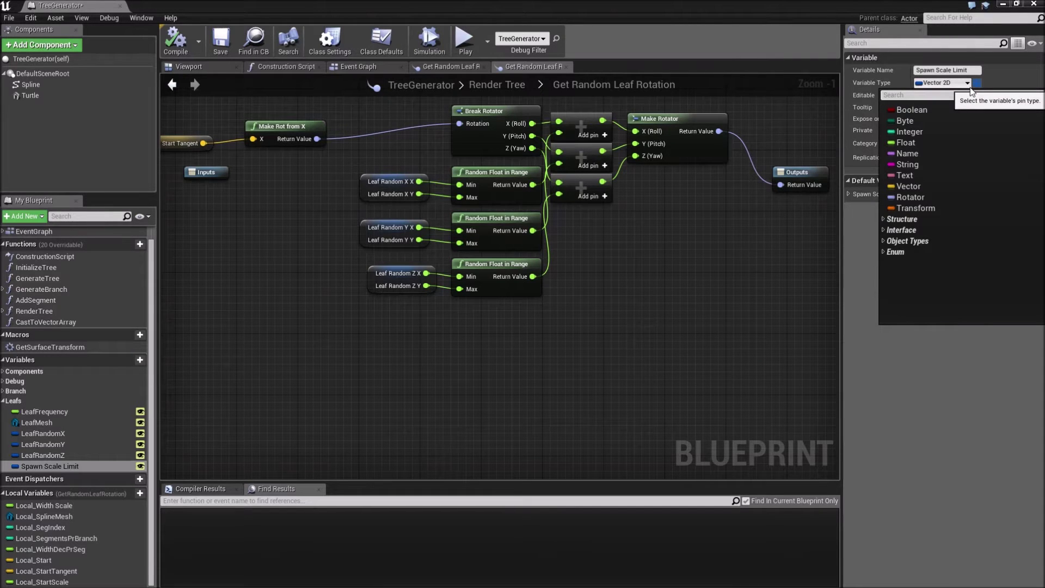
pyautogui.write('float')
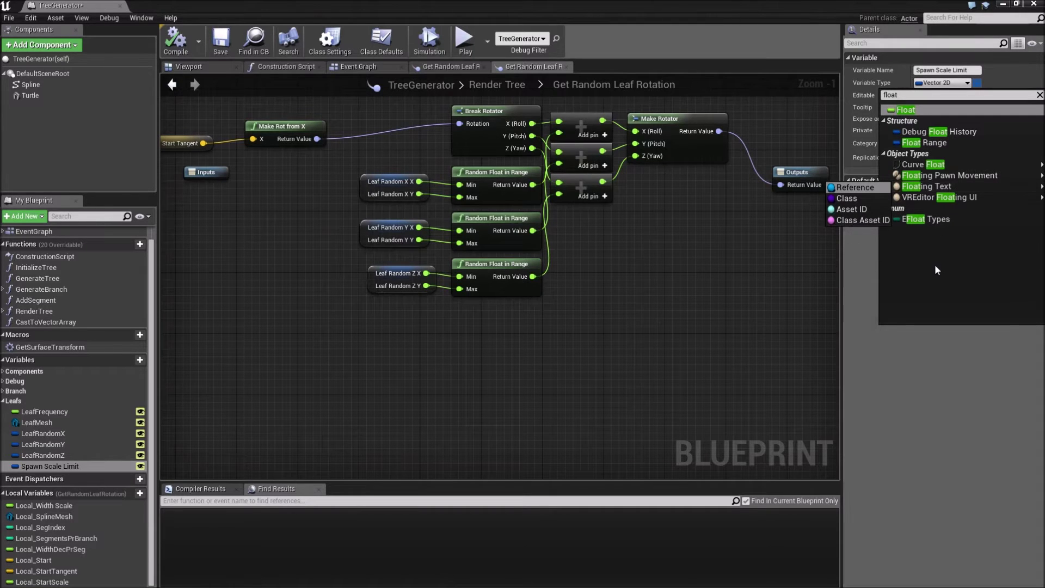
pyautogui.click(909, 95)
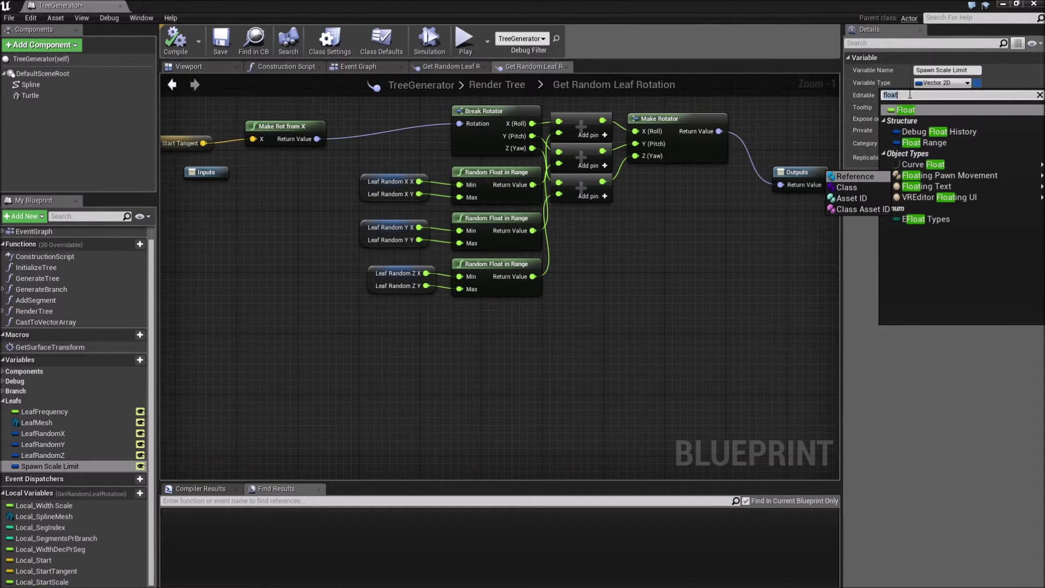
pyautogui.write('limit')
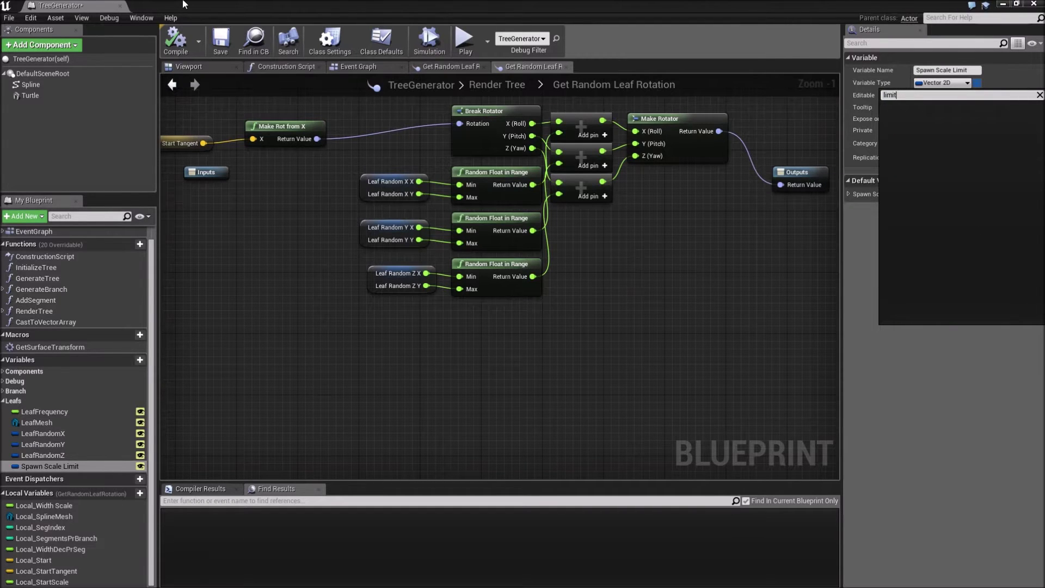
pyautogui.moveTo(183, 4); pyautogui.dragTo(505, 143)
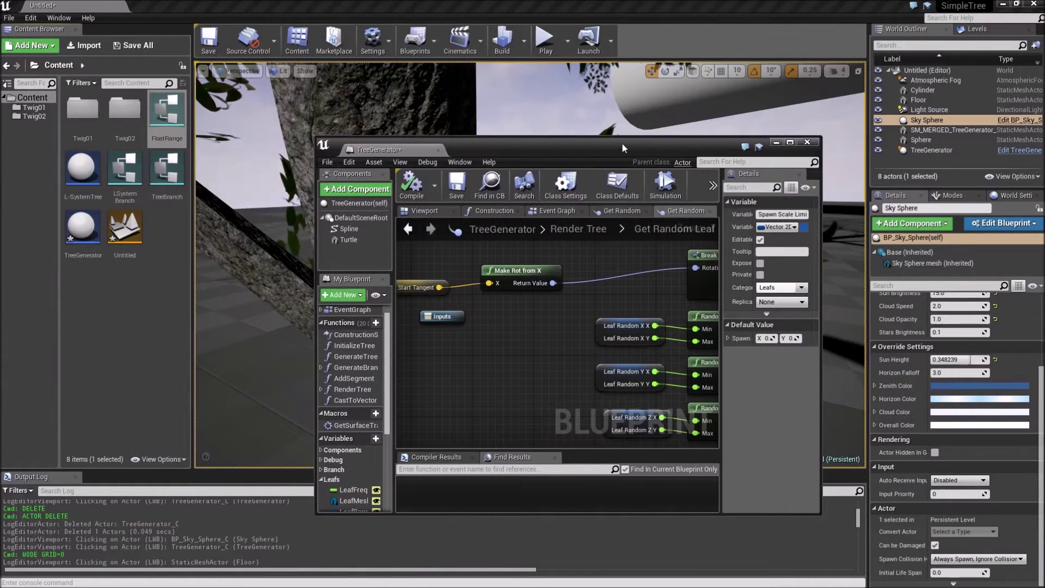
# Step: Change the Spawn Scale Limit variable's type to the Float Range structure and compile the blueprint
pyautogui.click(785, 225)
pyautogui.write('range')
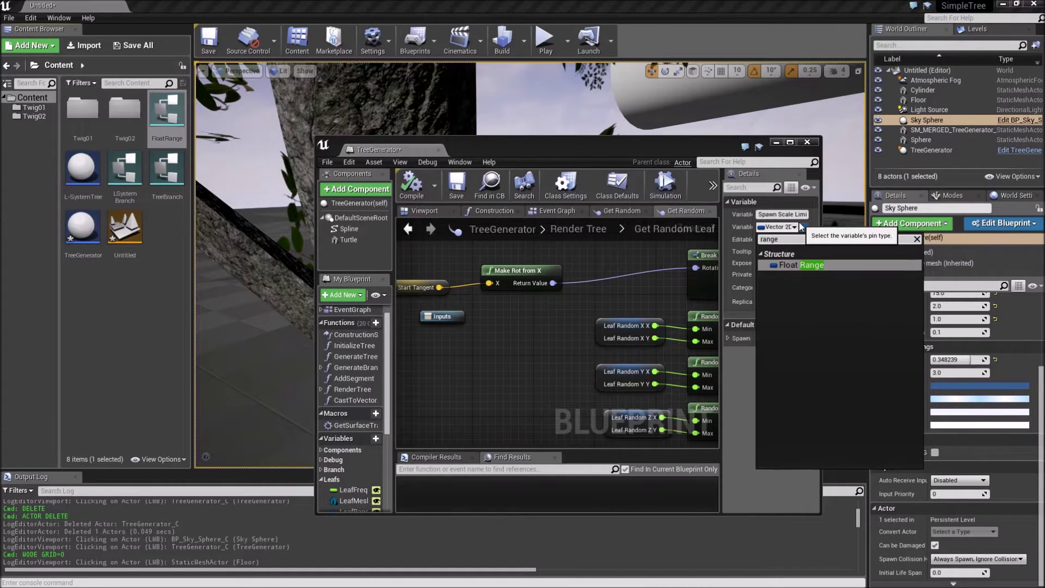
pyautogui.click(800, 265)
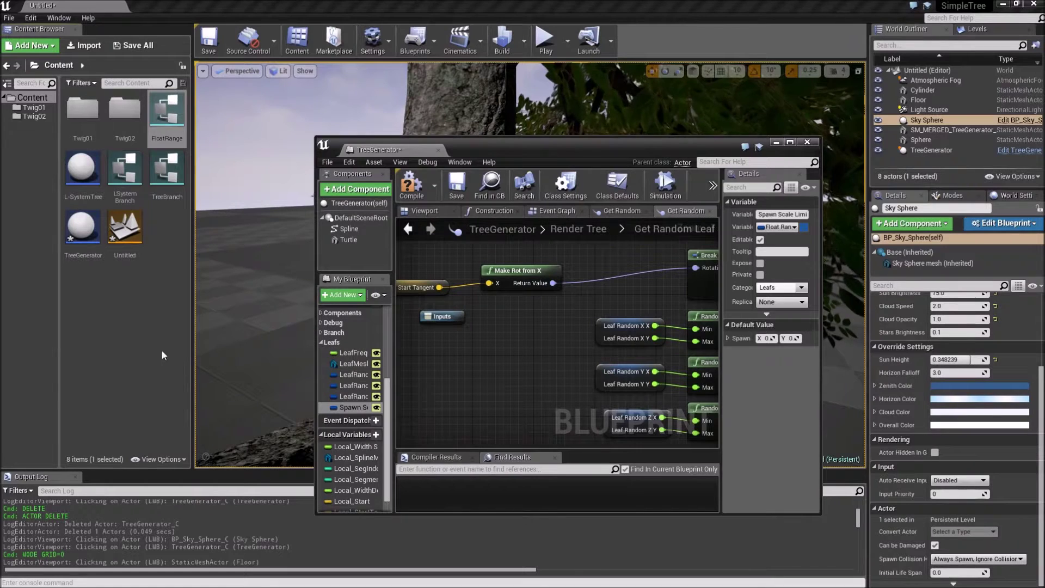
pyautogui.click(419, 188)
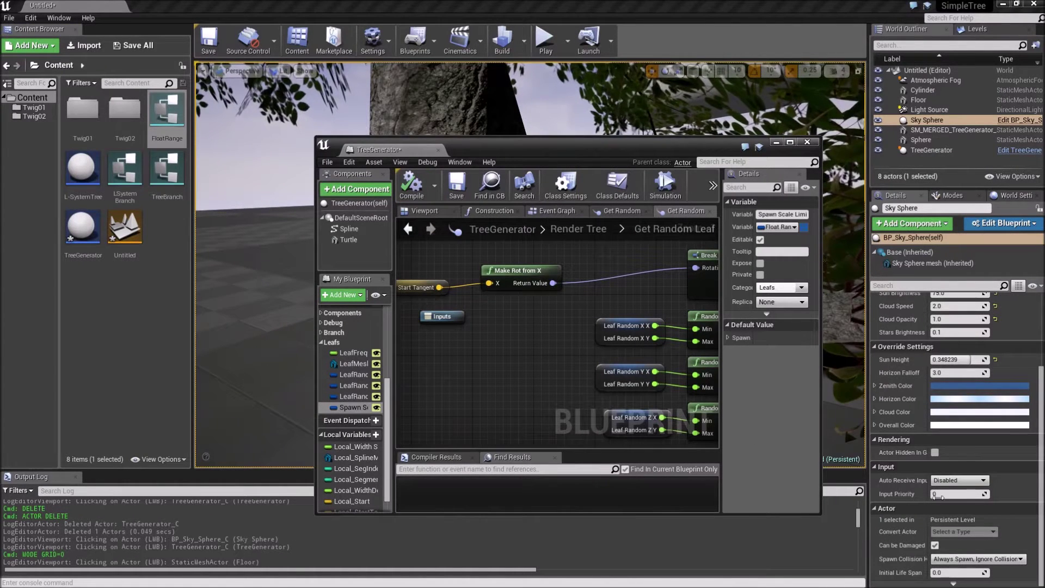
# Step: Select the TreeGenerator actor in the level and examine the Spawn Scale Limit entries in its Leafs settings
pyautogui.press('Escape')
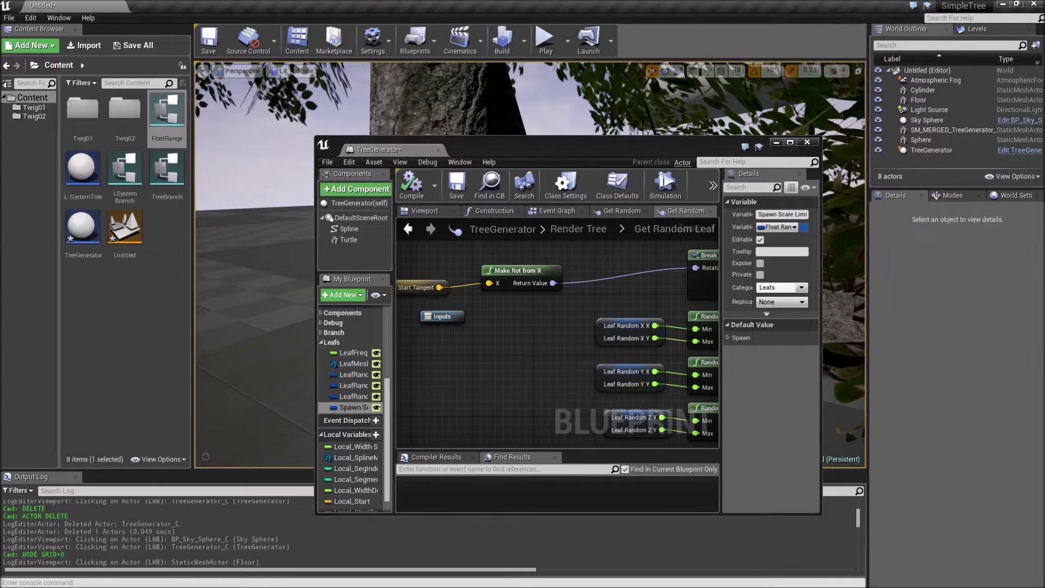
pyautogui.click(931, 150)
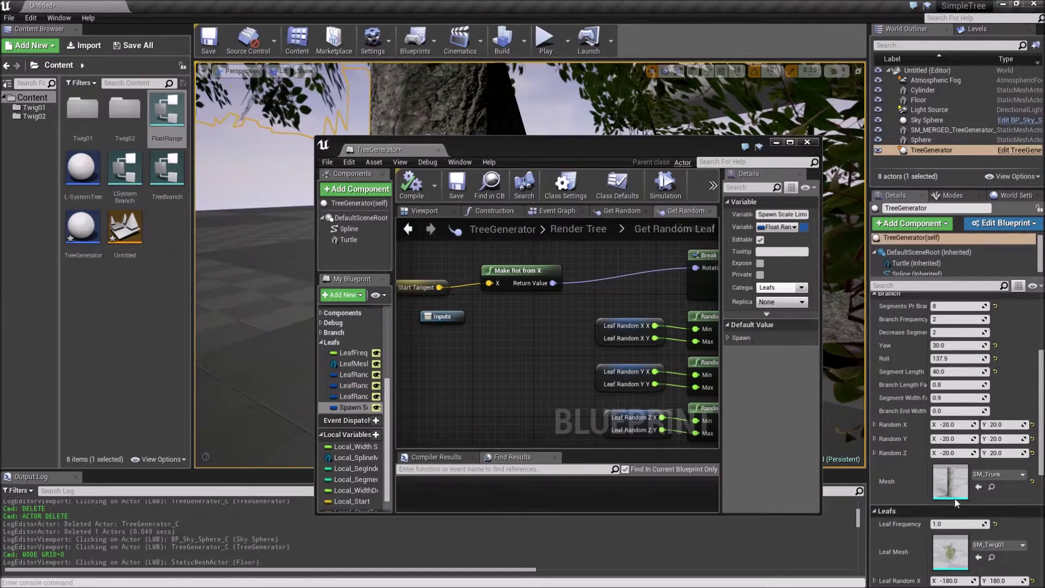
pyautogui.scroll(-3, 958, 514)
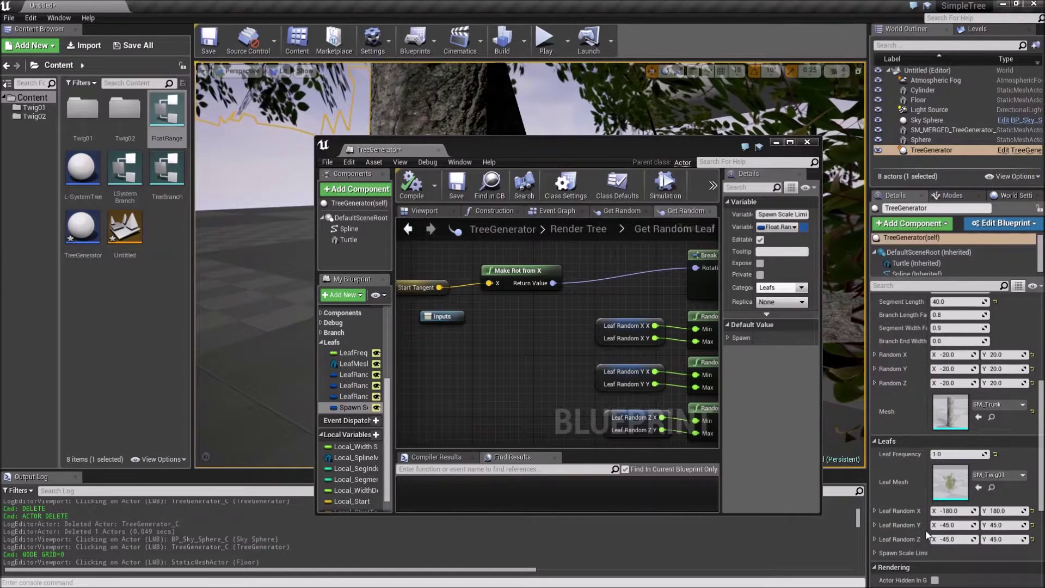
pyautogui.click(875, 553)
pyautogui.scroll(-3, 947, 523)
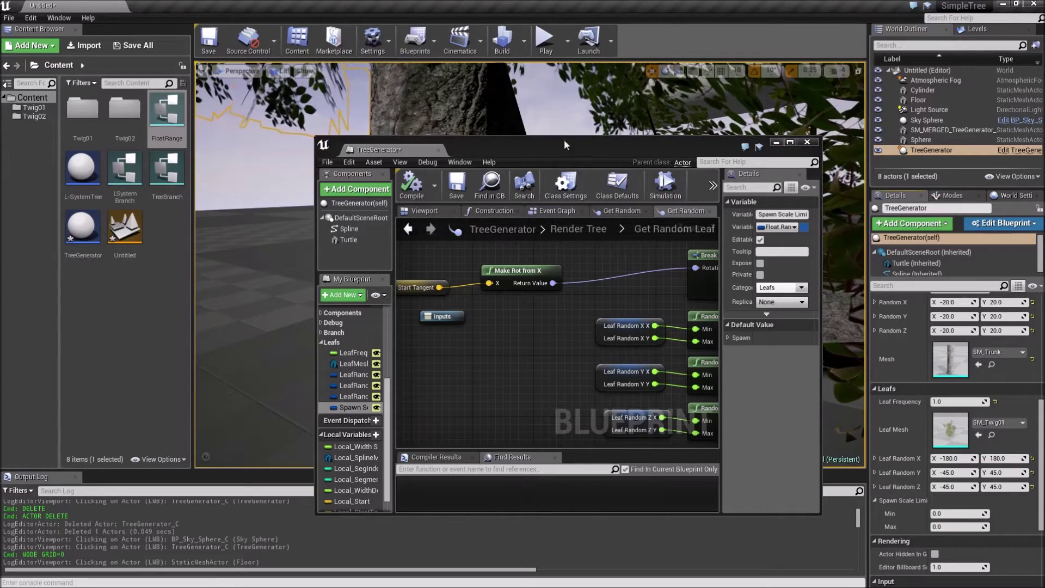
# Step: Set the default Max of Spawn Scale Limit to 1.0 in the TreeGenerator blueprint, compile and save it
pyautogui.moveTo(479, 148); pyautogui.dragTo(385, 31)
pyautogui.doubleClick(416, 29)
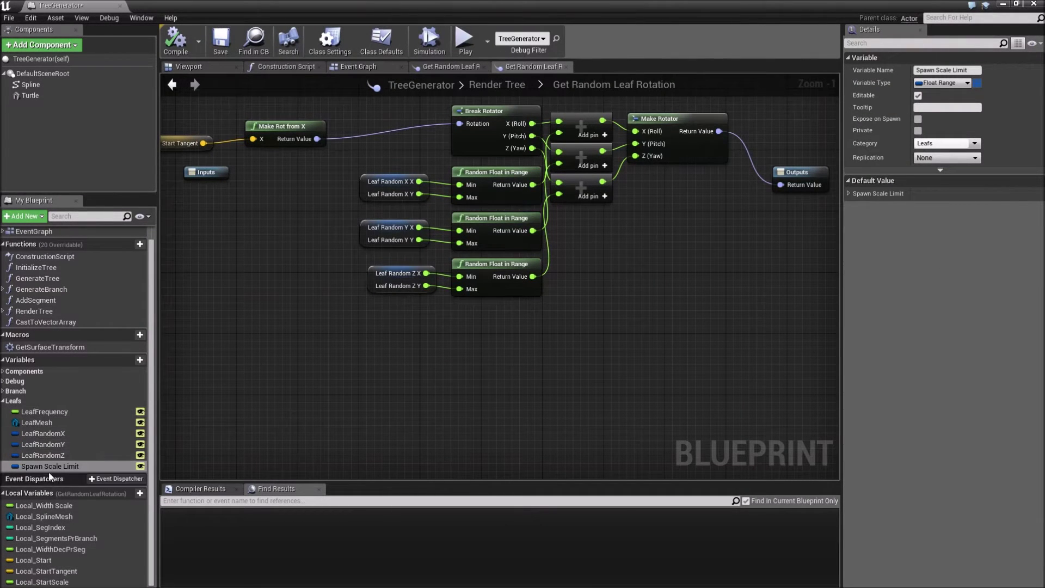
pyautogui.click(847, 193)
pyautogui.write('1')
pyautogui.press('Return')
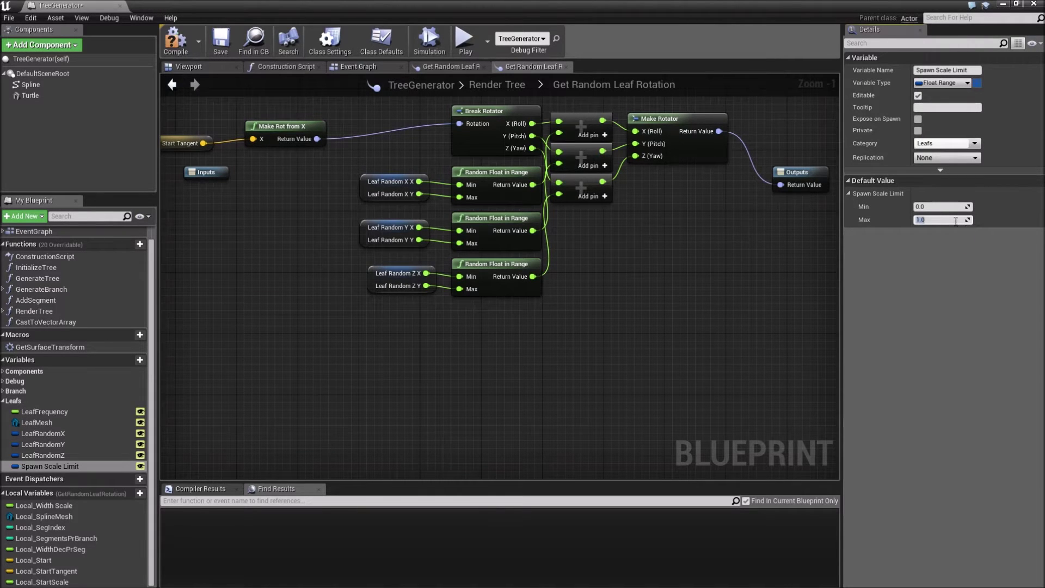
pyautogui.click(180, 41)
pyautogui.click(221, 46)
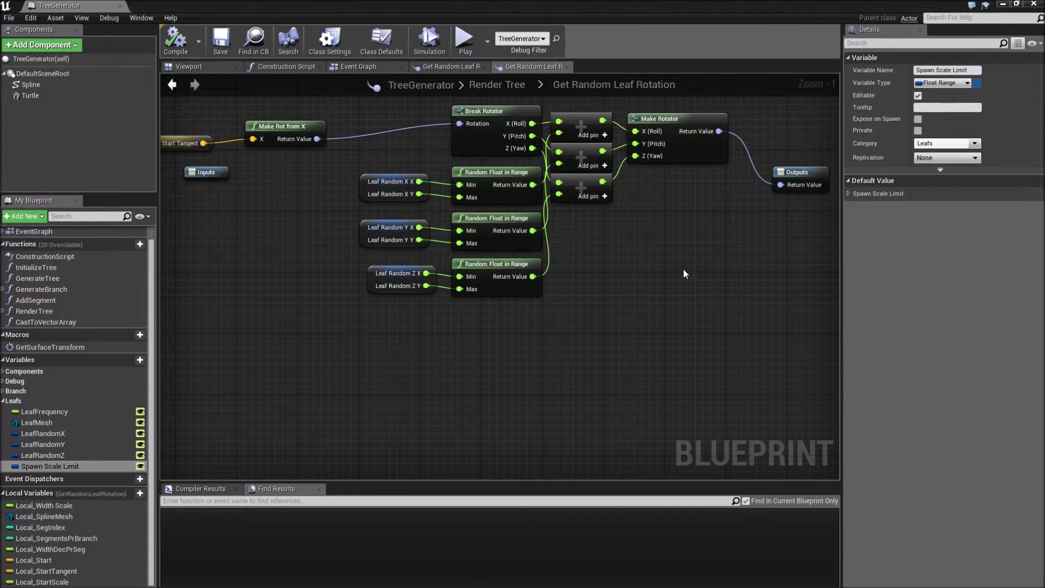
# Step: Move the Local Start Tangent and Make Rot from X nodes closer to the Break Rotator node
pyautogui.moveTo(333, 246); pyautogui.dragTo(388, 268, button='right')
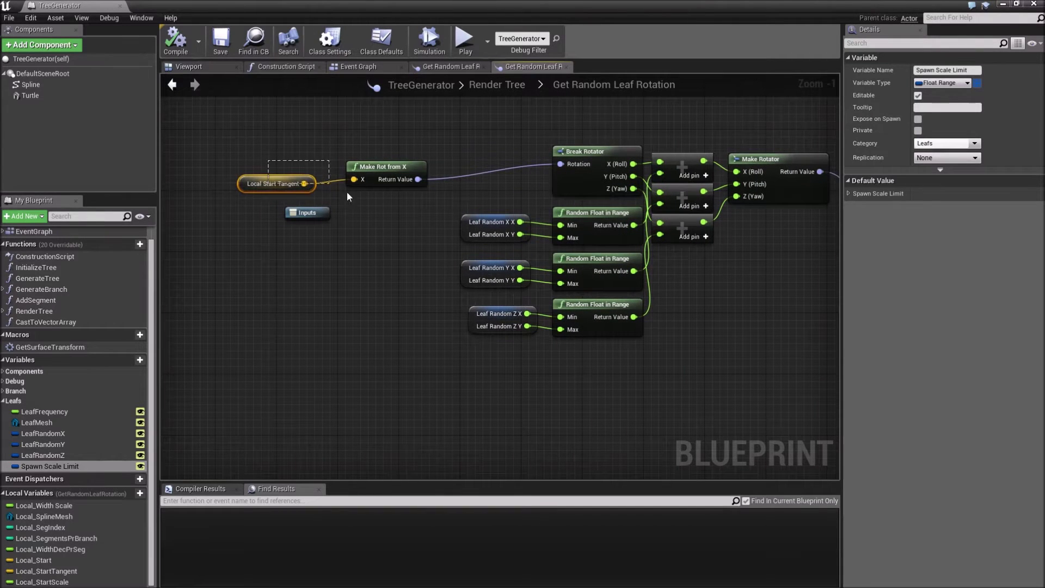
pyautogui.moveTo(368, 195); pyautogui.dragTo(460, 175)
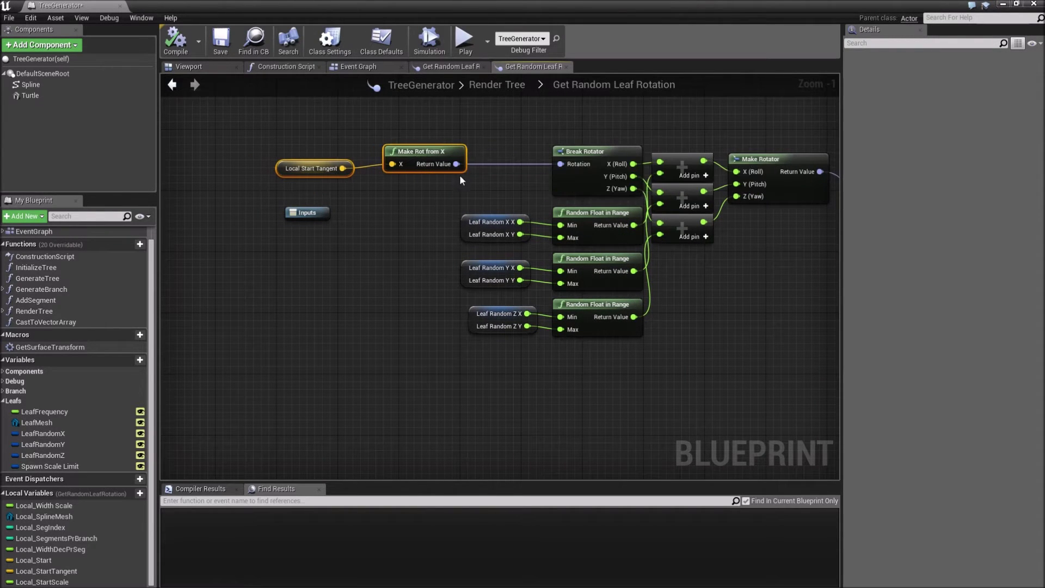
# Step: Examine how the leaves are distributed along the tree's trunk and branches in the level
pyautogui.moveTo(181, 20); pyautogui.dragTo(218, 351)
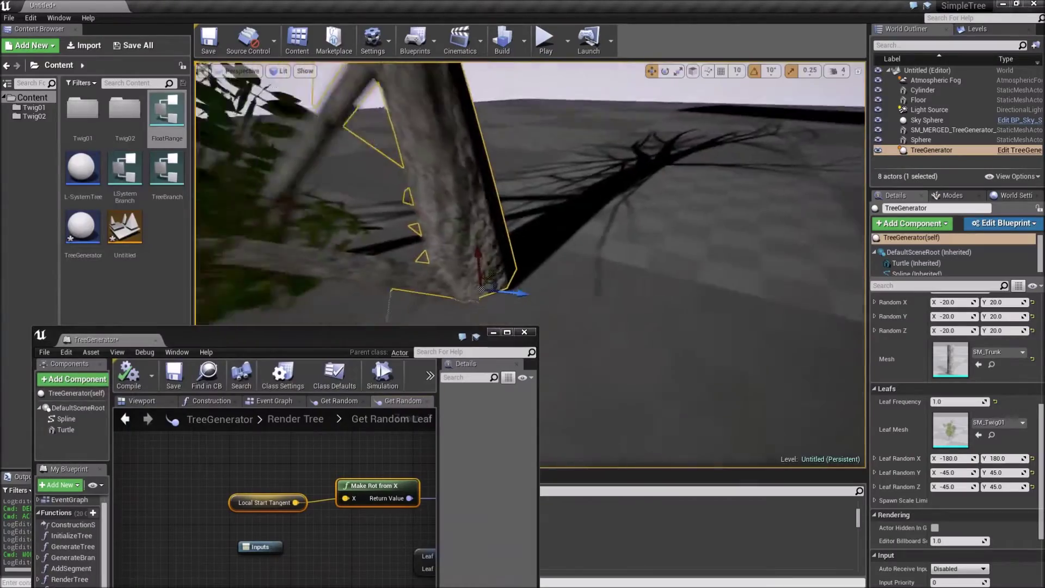
pyautogui.moveTo(530, 264); pyautogui.dragTo(566, 262, button='right')
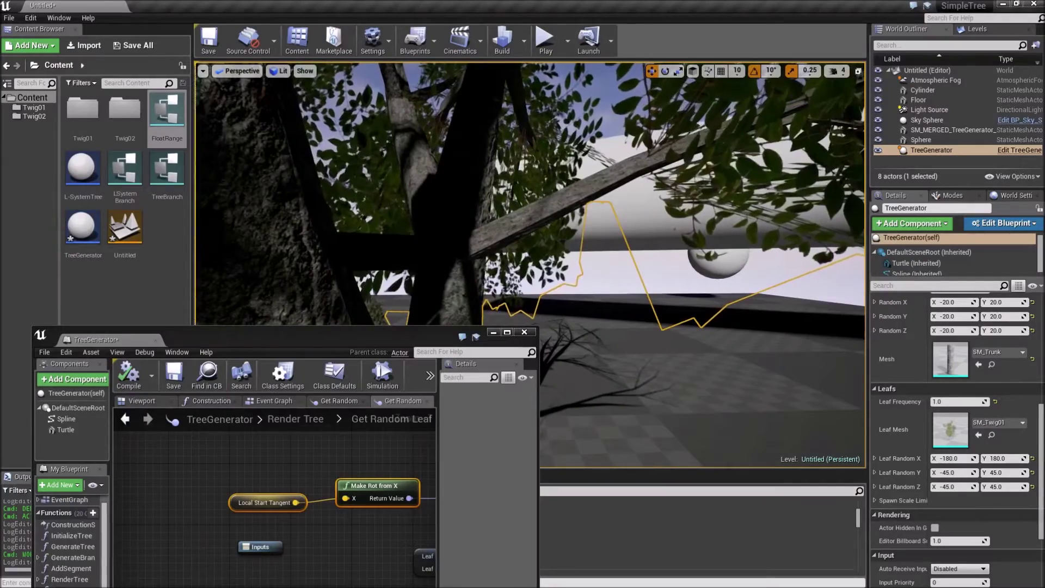
pyautogui.moveTo(531, 264); pyautogui.dragTo(546, 240, button='right')
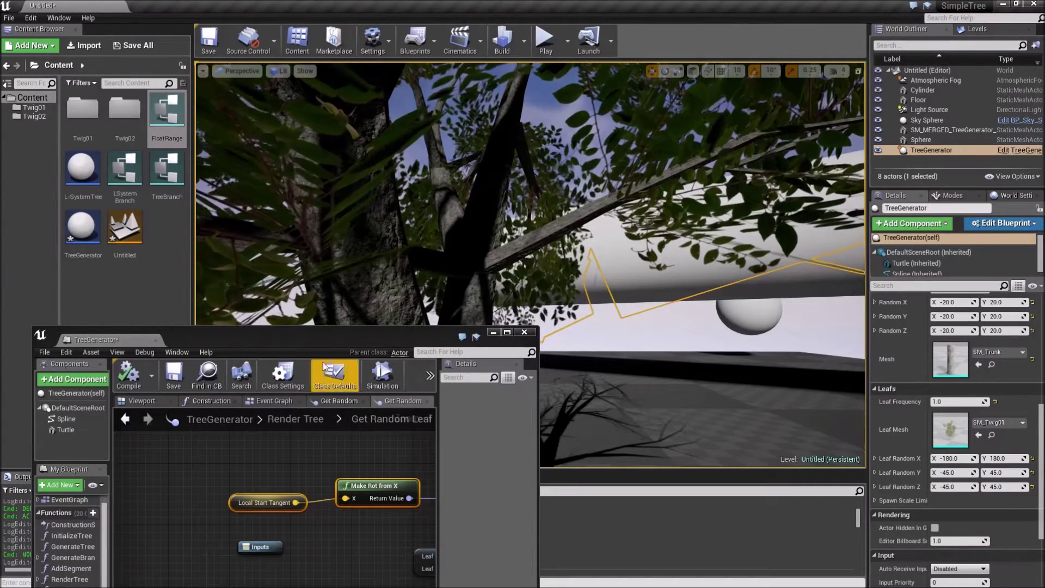
# Step: Examine the start scale and leaf spawning nodes in the RenderTree function, and open its GetRandomLeafRotation graph
pyautogui.doubleClick(319, 335)
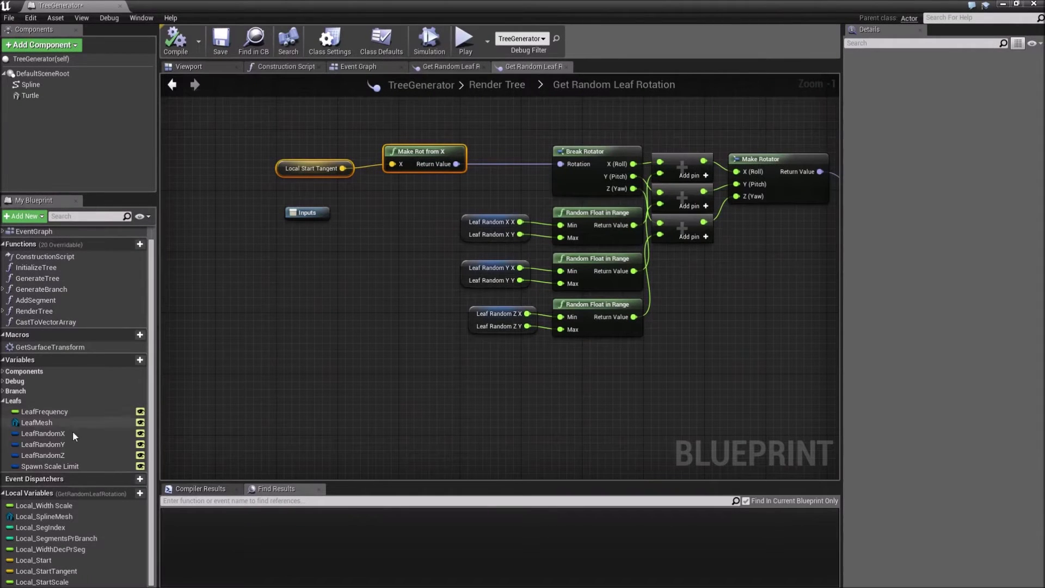
pyautogui.click(8, 402)
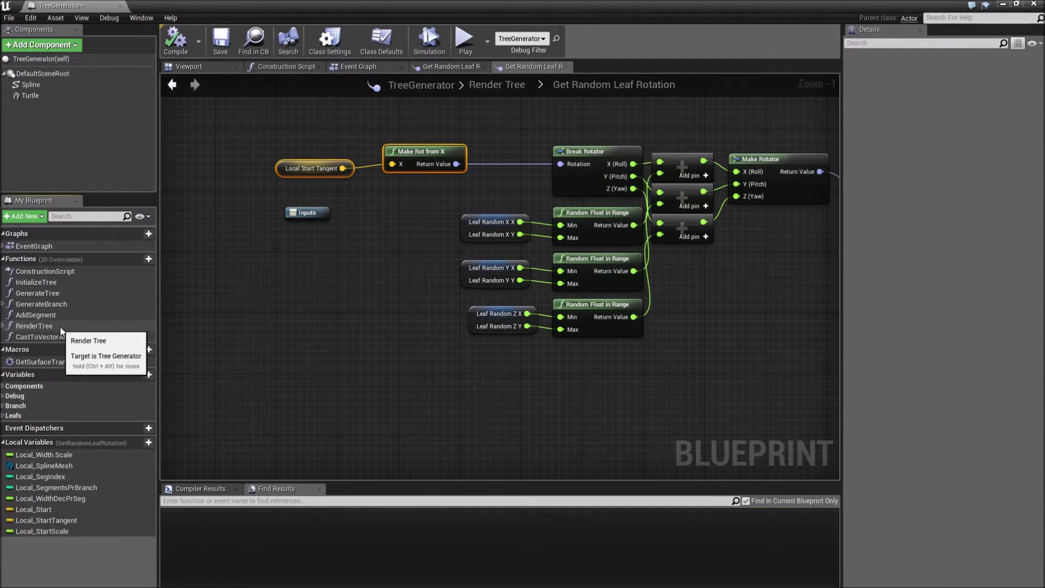
pyautogui.doubleClick(80, 326)
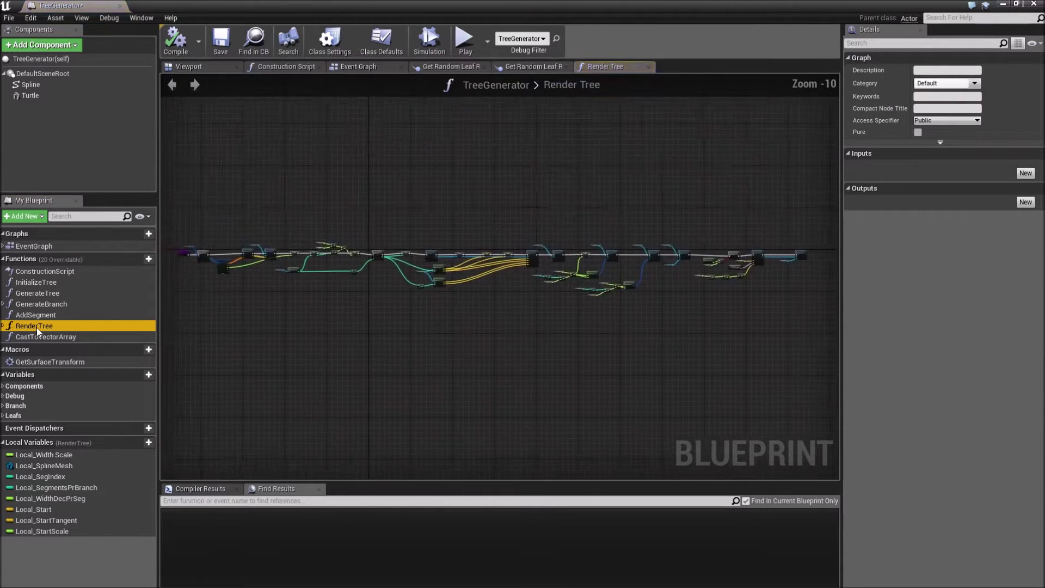
pyautogui.scroll(6, 631, 299)
pyautogui.moveTo(627, 288); pyautogui.dragTo(765, 382, button='right')
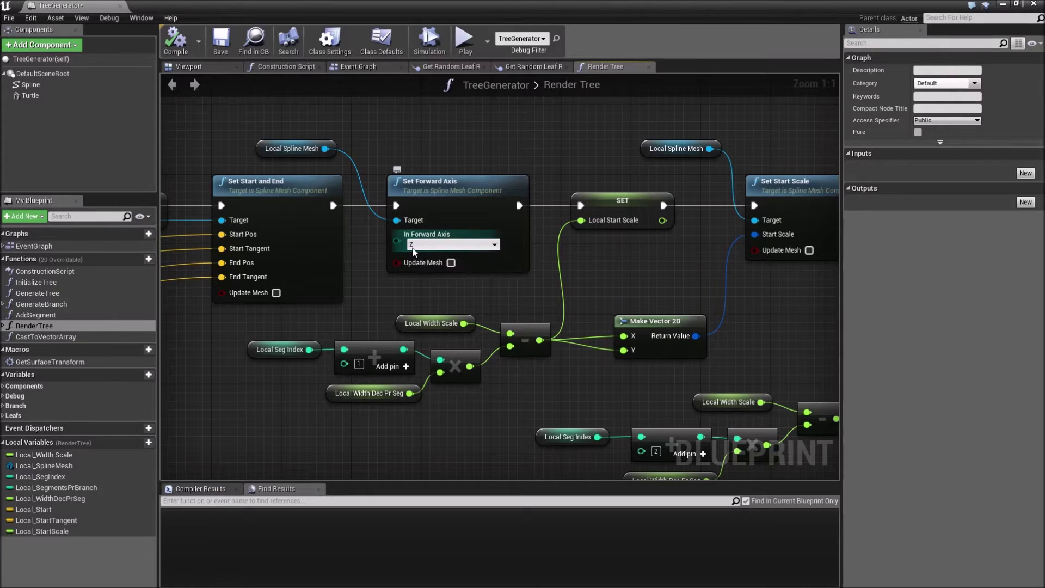
pyautogui.scroll(-4, 298, 391)
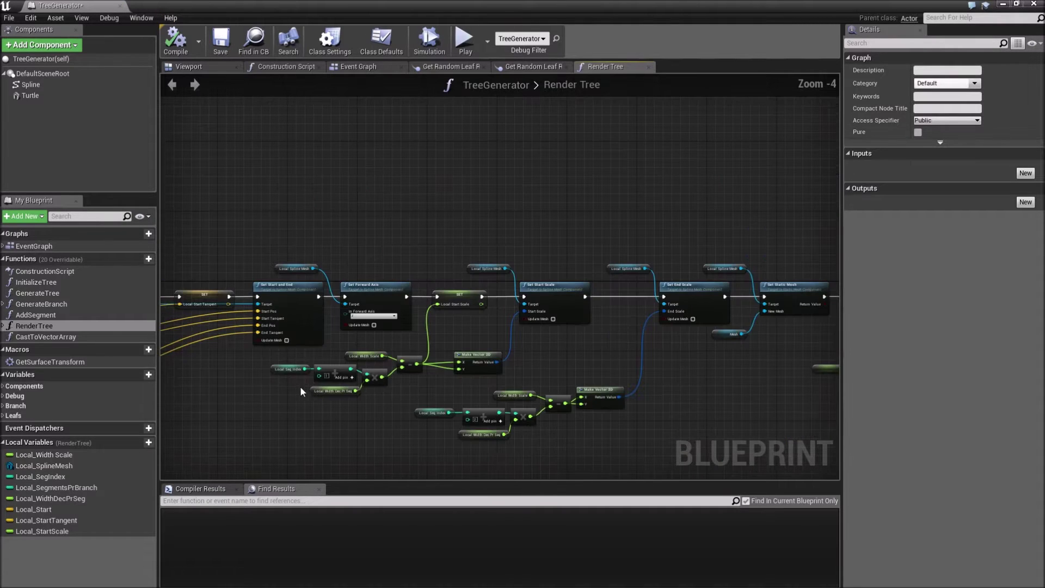
pyautogui.moveTo(524, 446); pyautogui.dragTo(222, 373, button='right')
pyautogui.scroll(4, 526, 331)
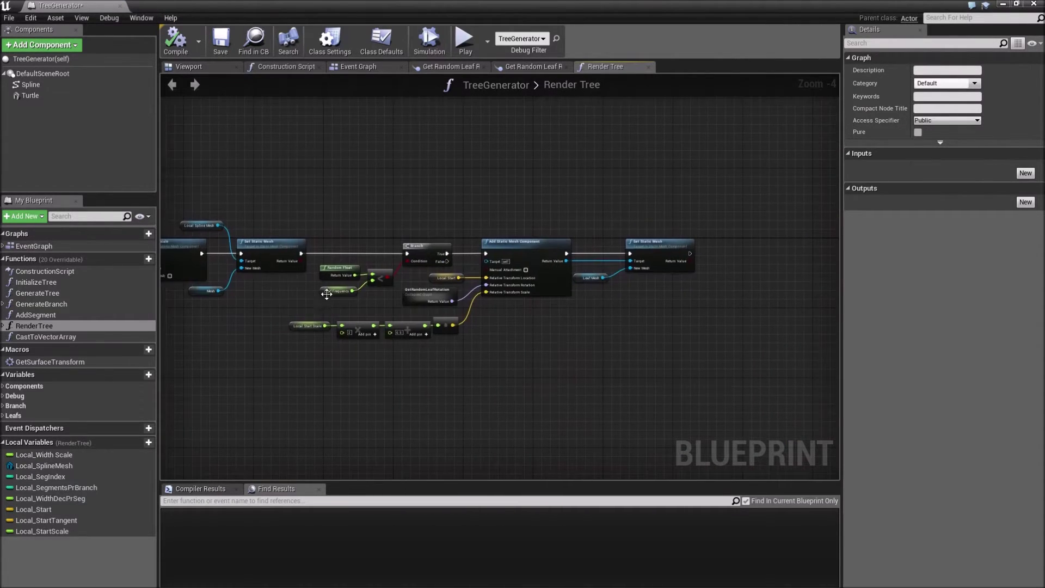
pyautogui.doubleClick(503, 299)
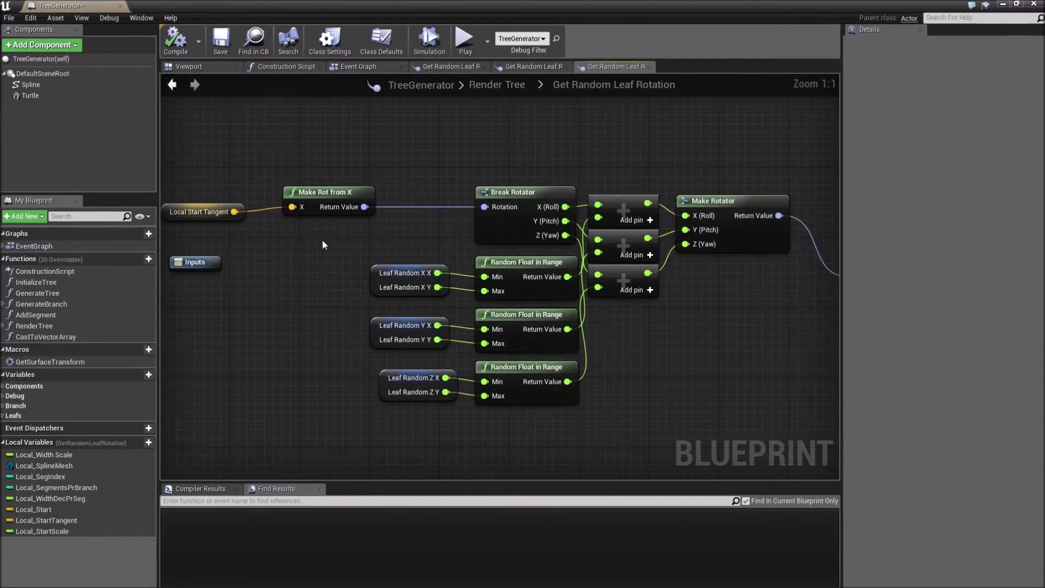
# Step: Replace the Make Rot from X node with a Make Rot from Z node fed by Local Start Tangent
pyautogui.moveTo(348, 196); pyautogui.dragTo(542, 191, button='right')
pyautogui.click(521, 187)
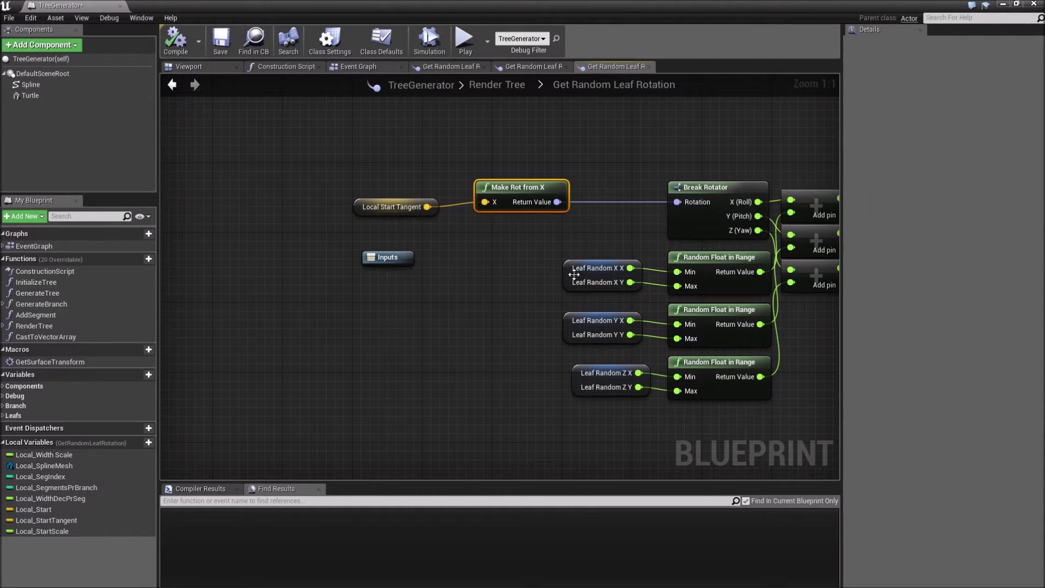
pyautogui.press('Delete')
pyautogui.moveTo(427, 207); pyautogui.dragTo(496, 208)
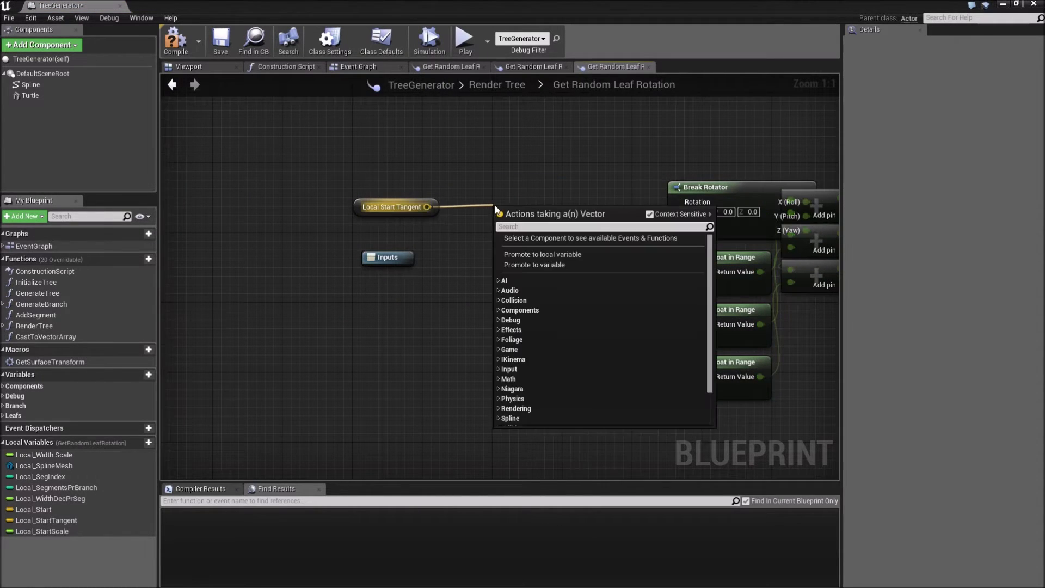
pyautogui.write('make rot')
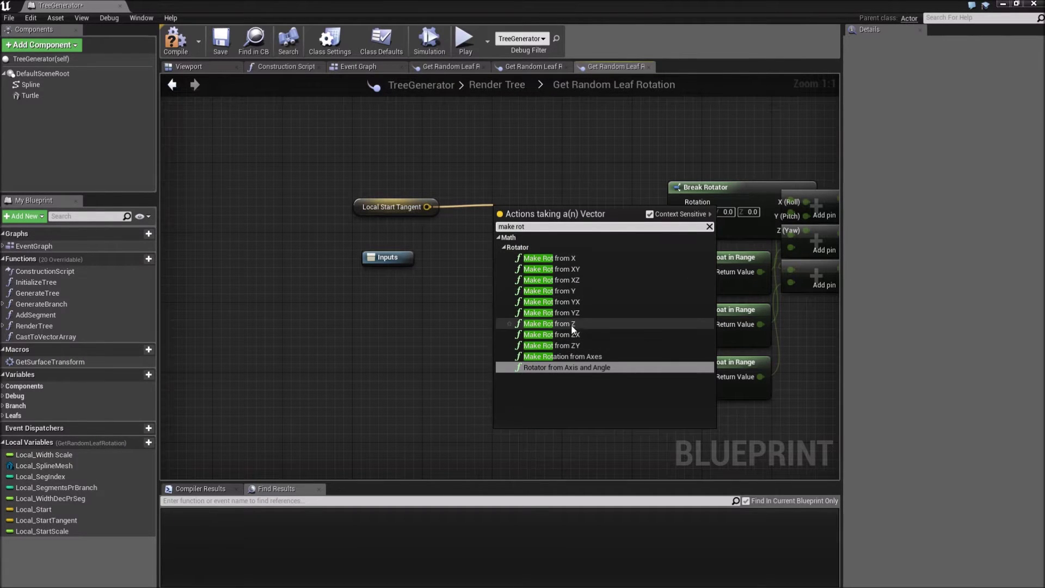
pyautogui.click(596, 324)
pyautogui.moveTo(502, 235); pyautogui.dragTo(476, 217)
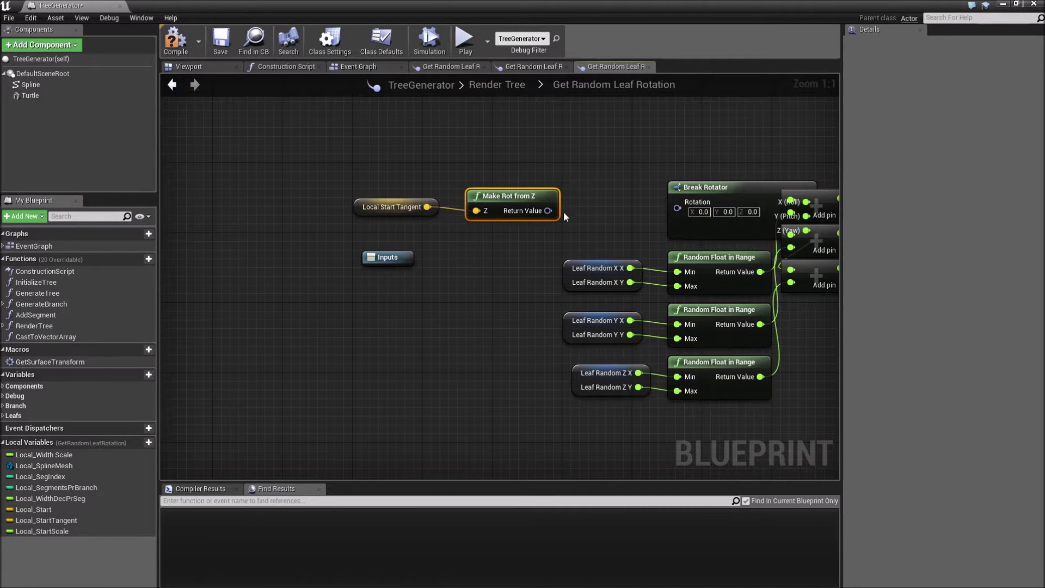
# Step: Connect the Make Rot from Z return value to the Break Rotator's Rotation input and compile the blueprint
pyautogui.moveTo(548, 210); pyautogui.dragTo(247, 484)
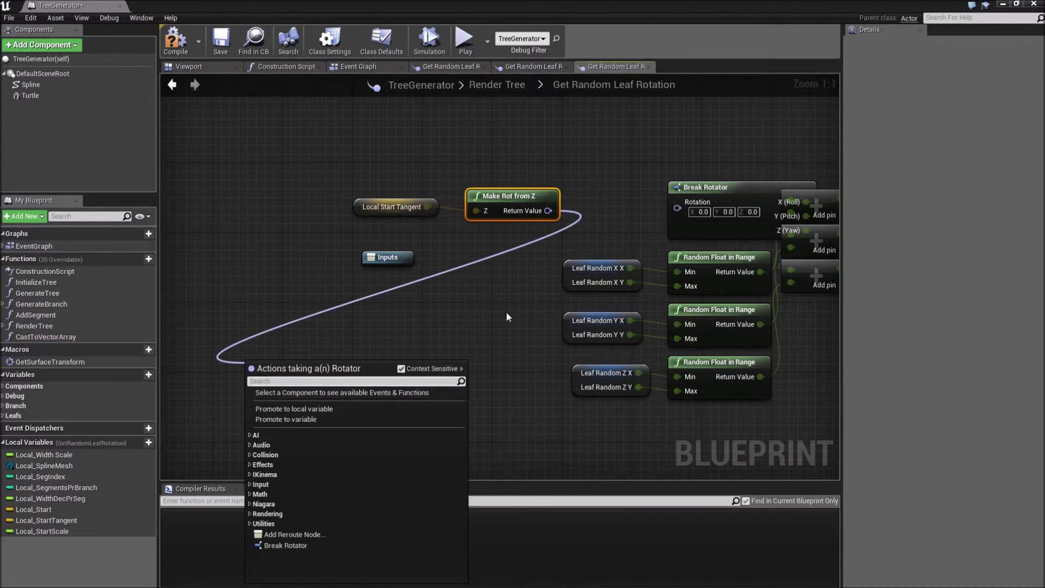
pyautogui.click(473, 303)
pyautogui.moveTo(548, 211); pyautogui.dragTo(678, 203)
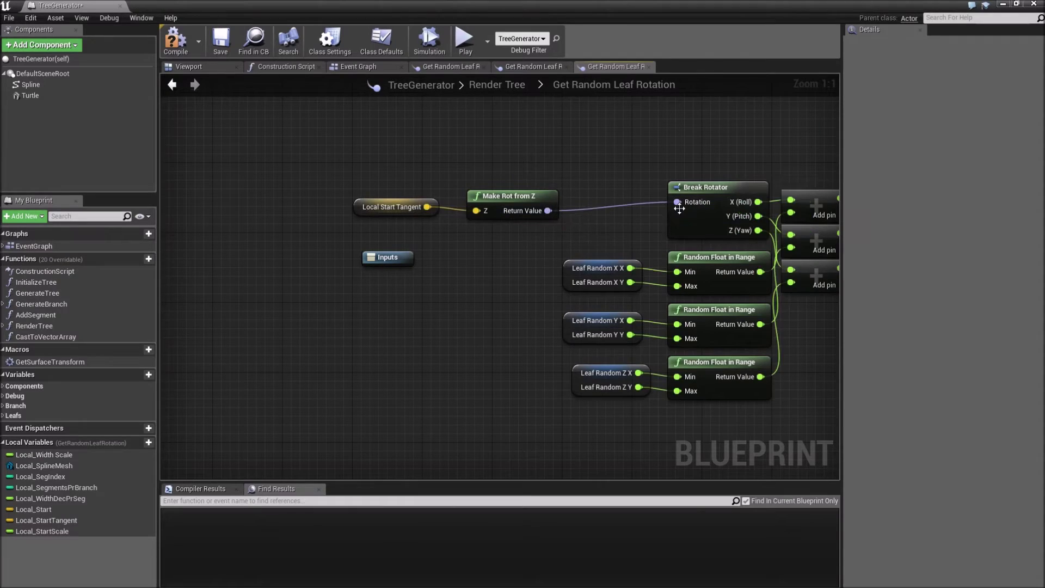
pyautogui.click(174, 45)
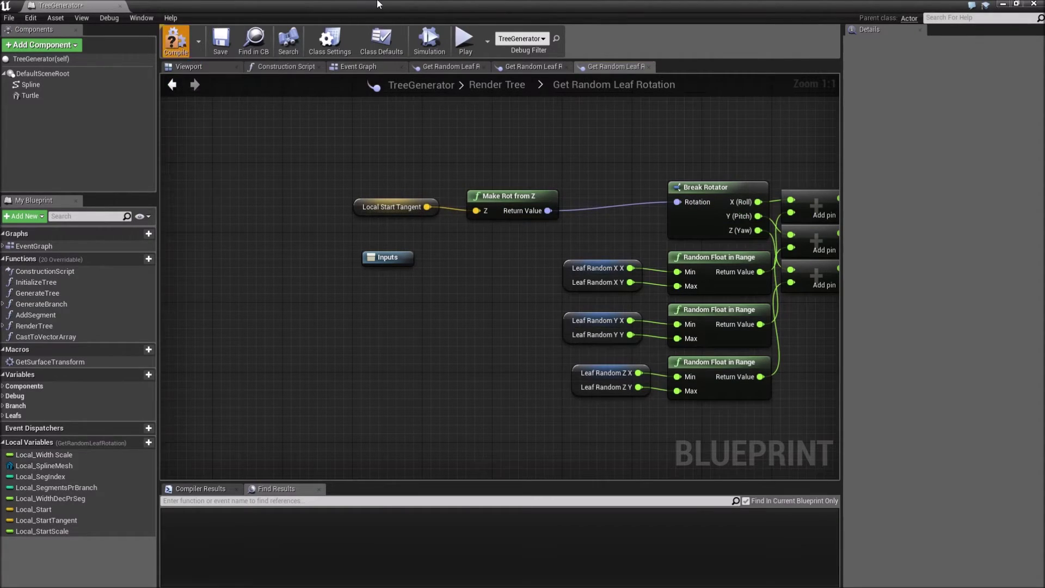
# Step: Back in the level, set both values of Leaf Random Z and Leaf Random Y to 0 on the TreeGenerator
pyautogui.moveTo(380, 5); pyautogui.dragTo(304, 436)
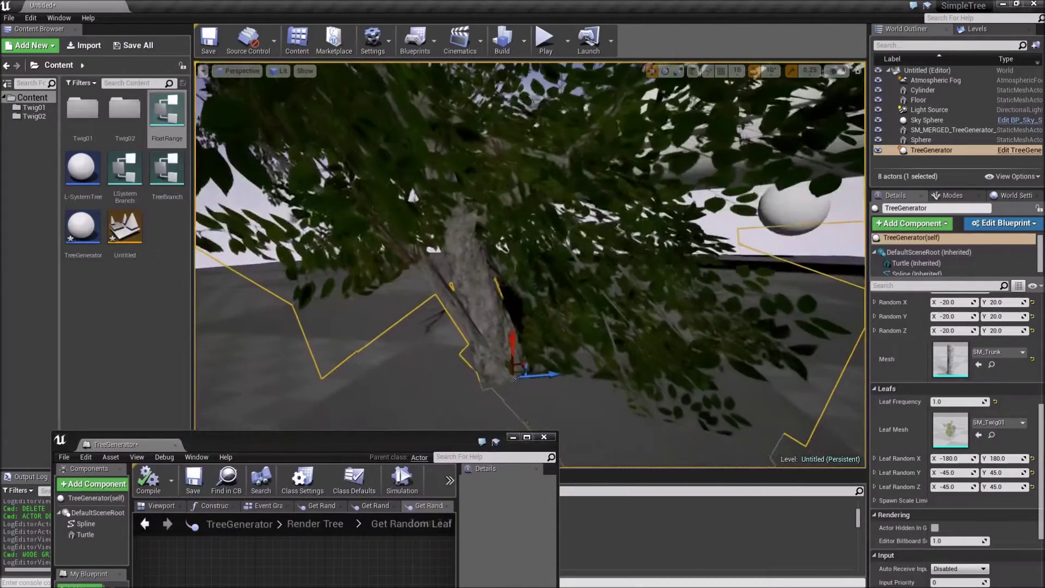
pyautogui.moveTo(468, 273); pyautogui.dragTo(425, 250, button='right')
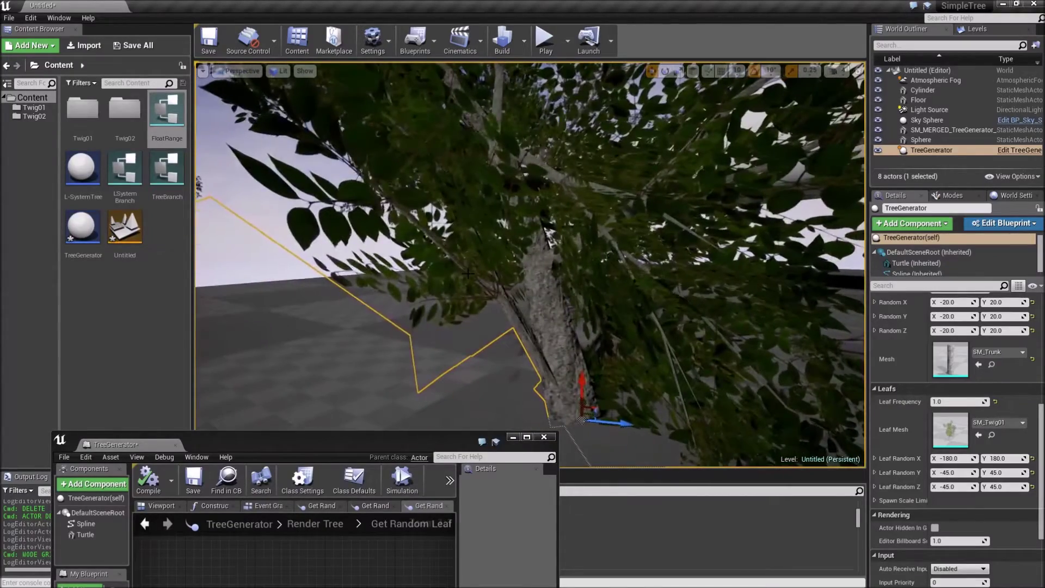
pyautogui.click(952, 487)
pyautogui.write('0')
pyautogui.press('Tab')
pyautogui.write('0')
pyautogui.press('Return')
pyautogui.click(960, 472)
pyautogui.write('0')
pyautogui.press('Return')
pyautogui.click(1003, 472)
pyautogui.write('0')
pyautogui.press('Return')
# Step: Set both the X and Y values of the TreeGenerator's Leaf Random X to 0
pyautogui.click(955, 458)
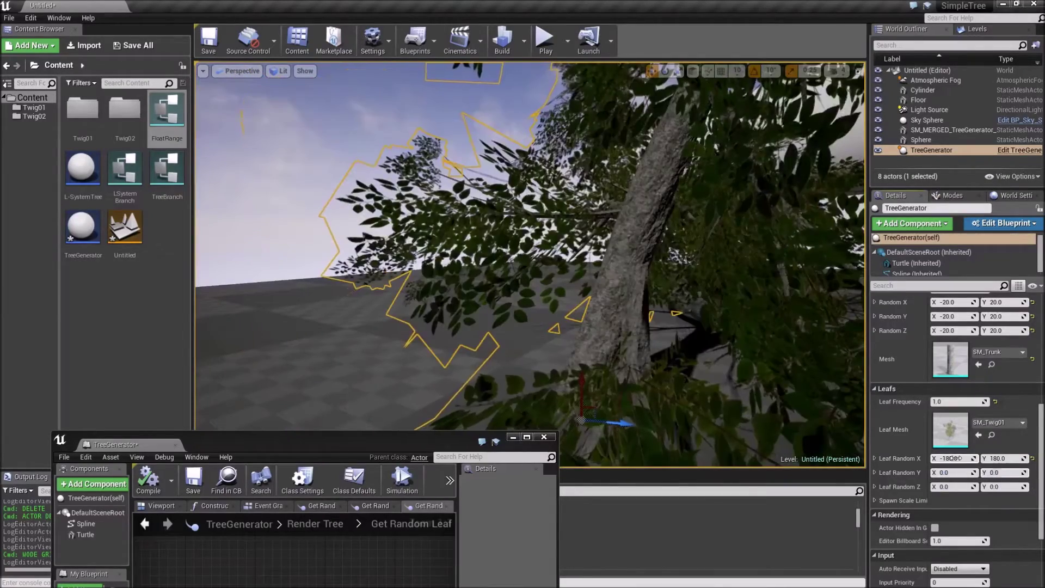
pyautogui.write('0')
pyautogui.press('Return')
pyautogui.click(1002, 458)
pyautogui.write('0')
pyautogui.press('Return')
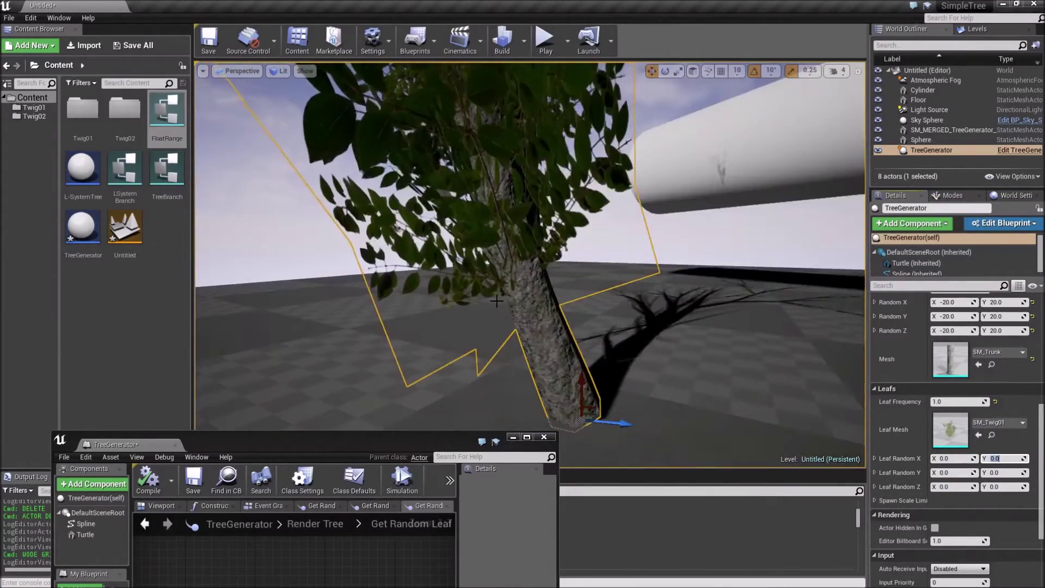
# Step: Inspect the unrandomised leaves around the trunk, and set the TreeGenerator's Leaf Random Z to -30 and 30
pyautogui.scroll(-10, 496, 301)
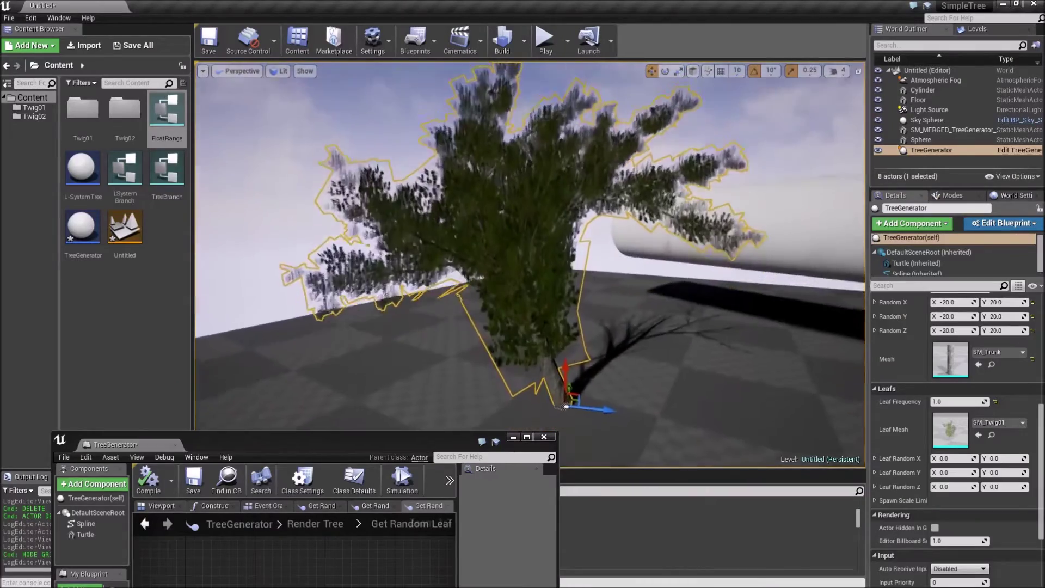
pyautogui.scroll(10, 496, 300)
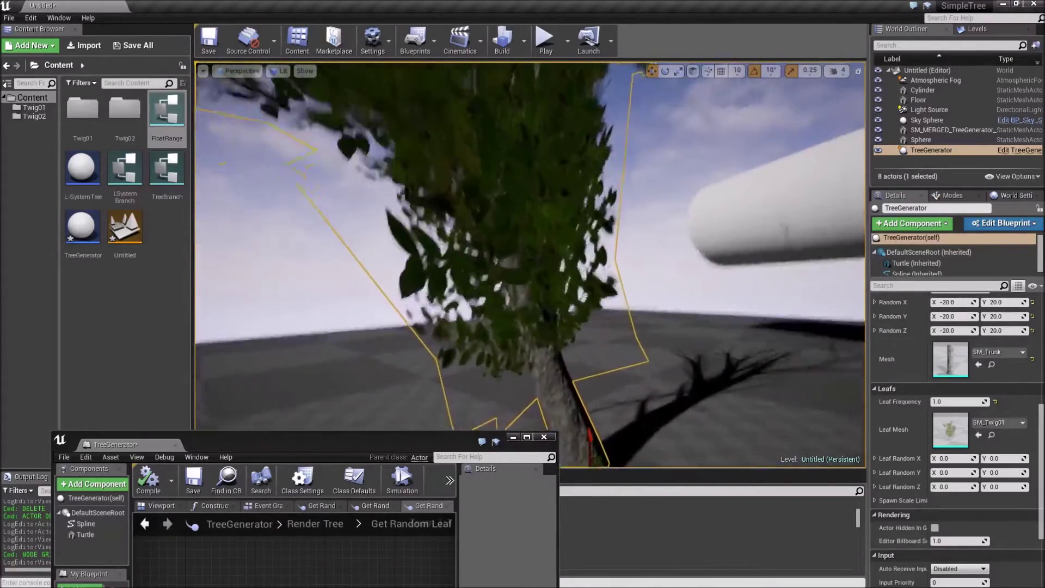
pyautogui.scroll(3, 496, 300)
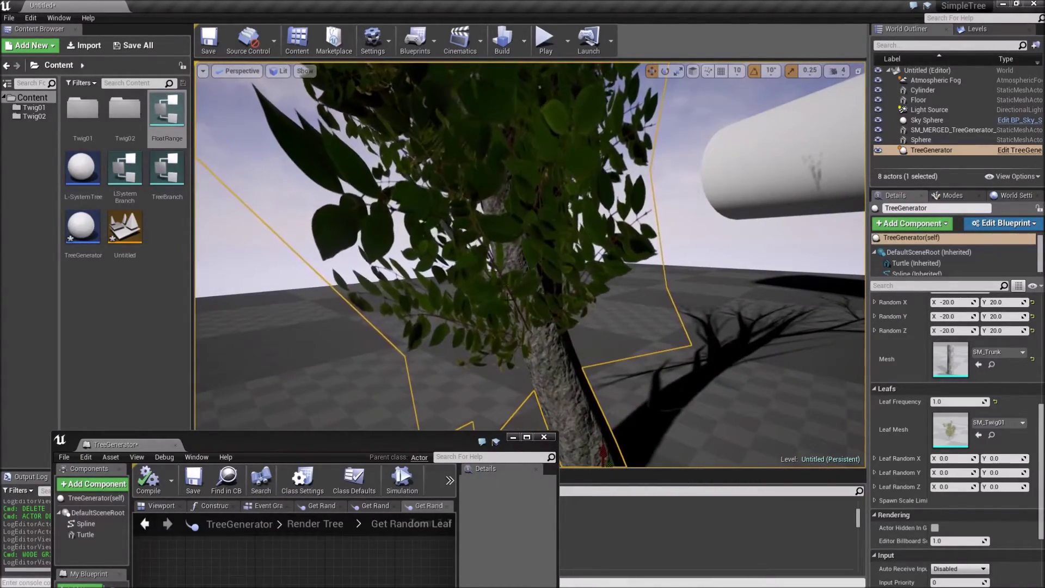
pyautogui.press('s')
pyautogui.moveTo(472, 294)
pyautogui.mouseDown(button='right')
pyautogui.moveTo(490, 283)
pyautogui.moveTo(478, 279)
pyautogui.mouseUp(button='right')
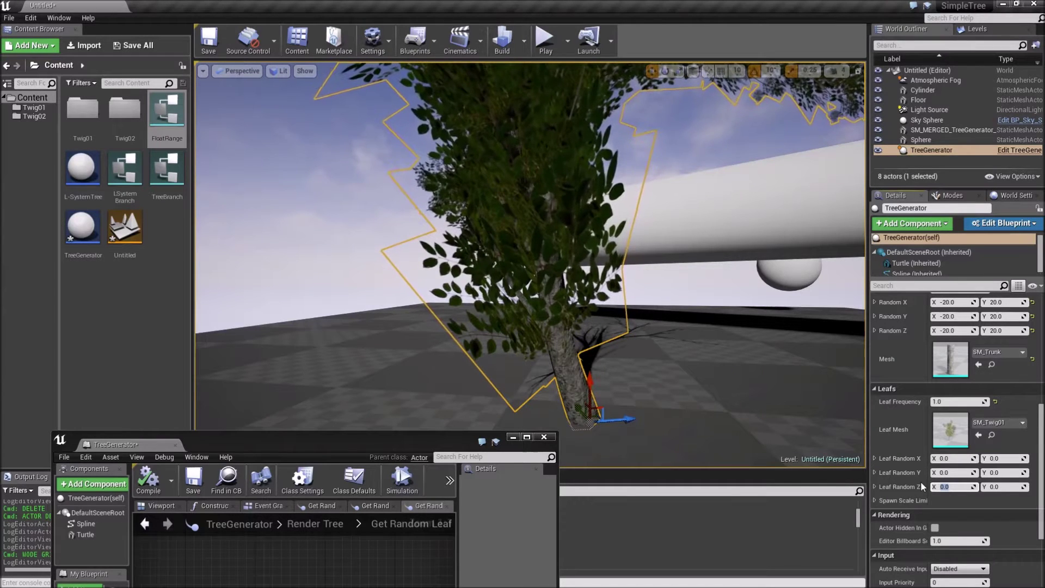
pyautogui.write('0')
pyautogui.press('Tab')
pyautogui.write('30')
pyautogui.press('Return')
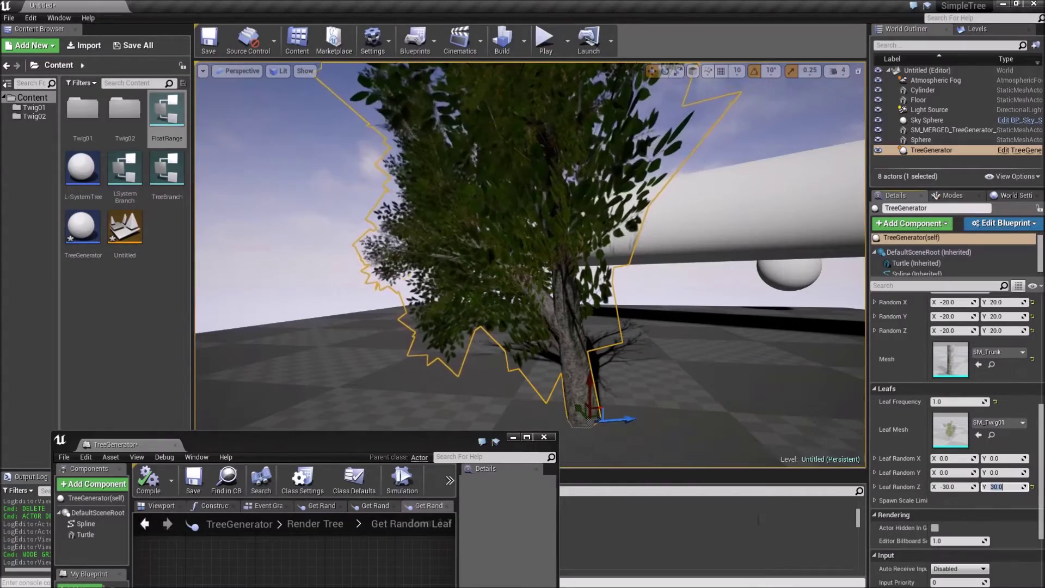
# Step: View the tree's leaf orientation without the selection outline, and reselect the TreeGenerator up close
pyautogui.moveTo(620, 381); pyautogui.dragTo(512, 377, button='right')
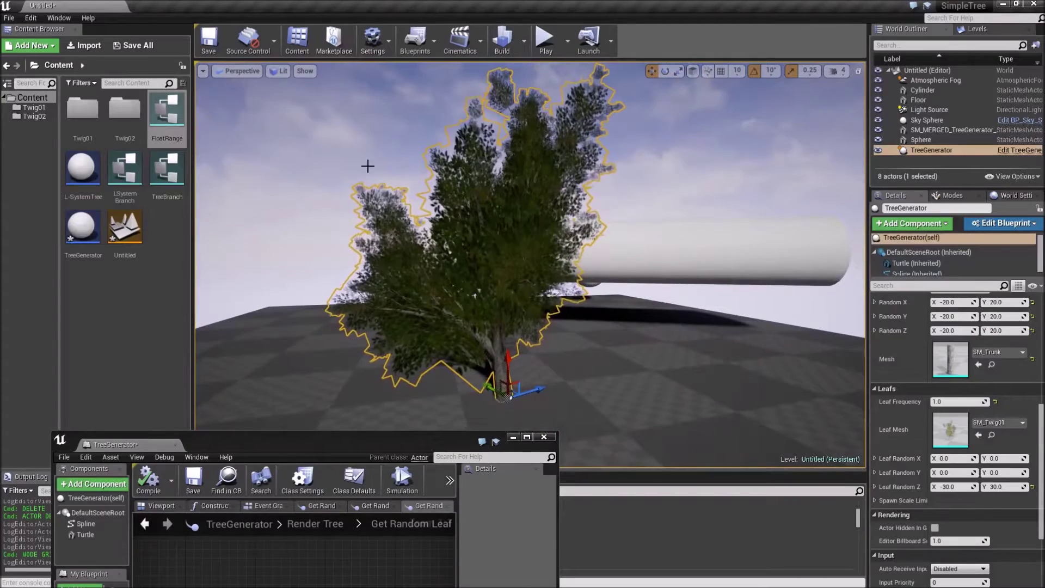
pyautogui.click(369, 184)
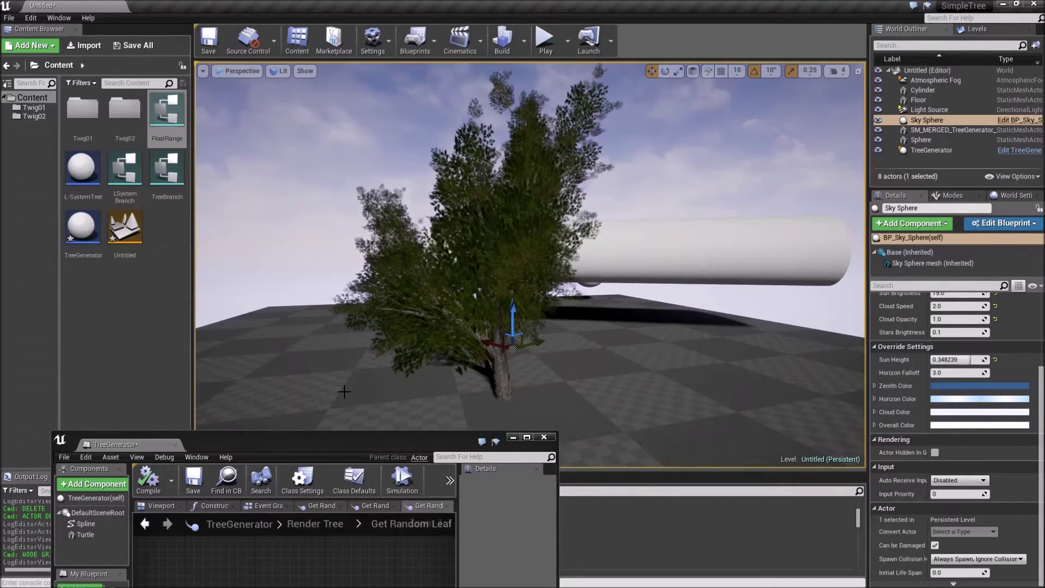
pyautogui.moveTo(323, 374); pyautogui.dragTo(334, 339, button='right')
pyautogui.click(536, 148)
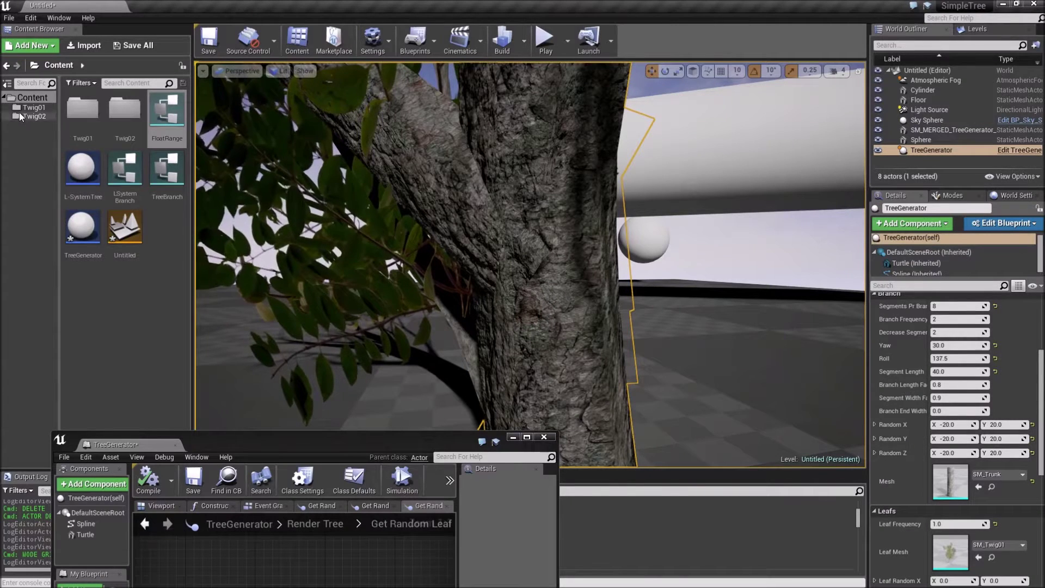
# Step: Open the old-tree-bark-wallpaper-tropical texture from the Twig01 folder to view the bark
pyautogui.click(41, 107)
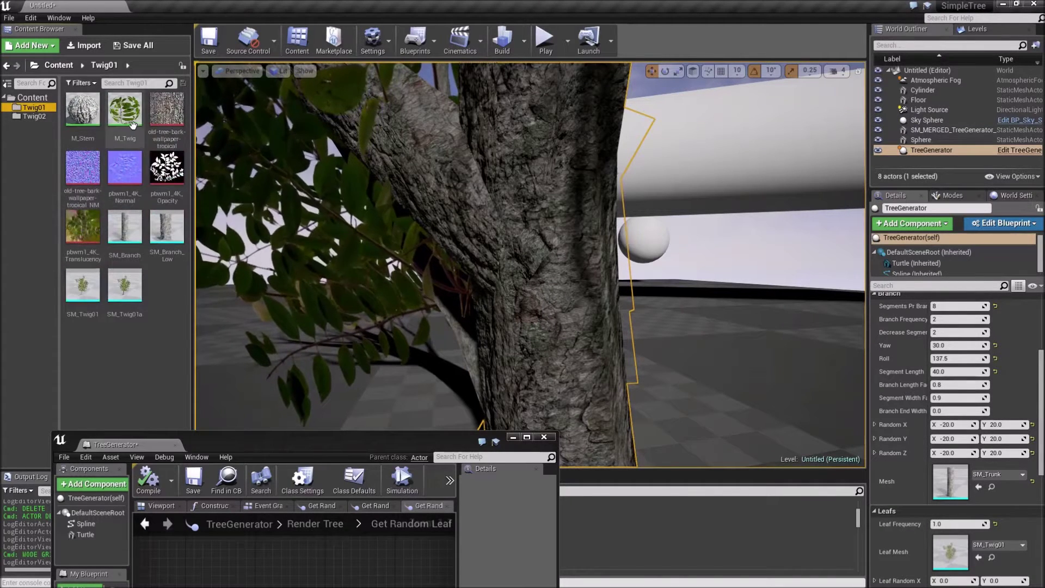
pyautogui.doubleClick(170, 109)
pyautogui.moveTo(343, 451); pyautogui.dragTo(519, 93)
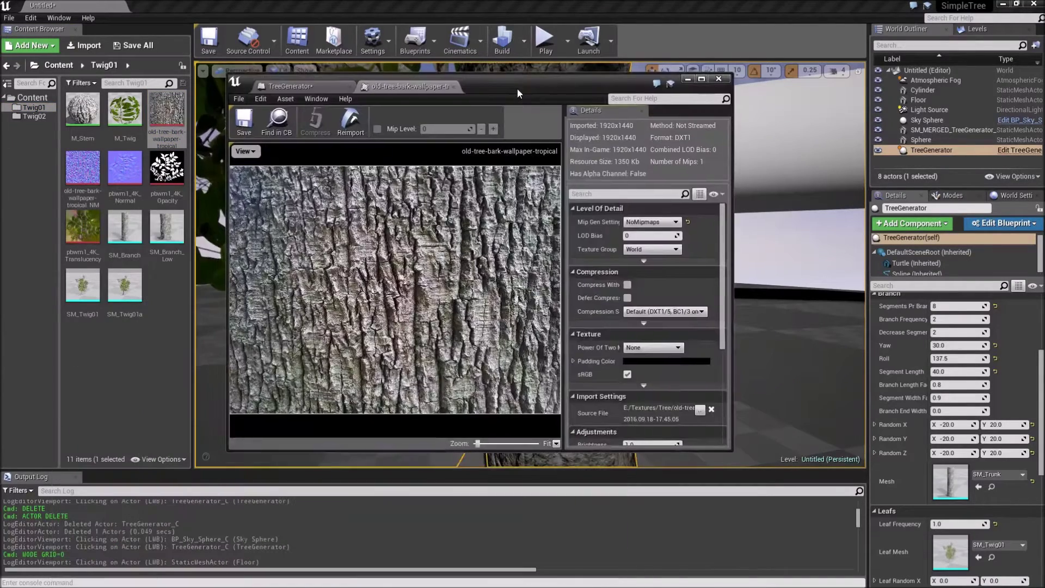
# Step: Inspect the T_Bark01_D texture from the Twig02 folder up close, and close the texture and blueprint editor window
pyautogui.click(34, 117)
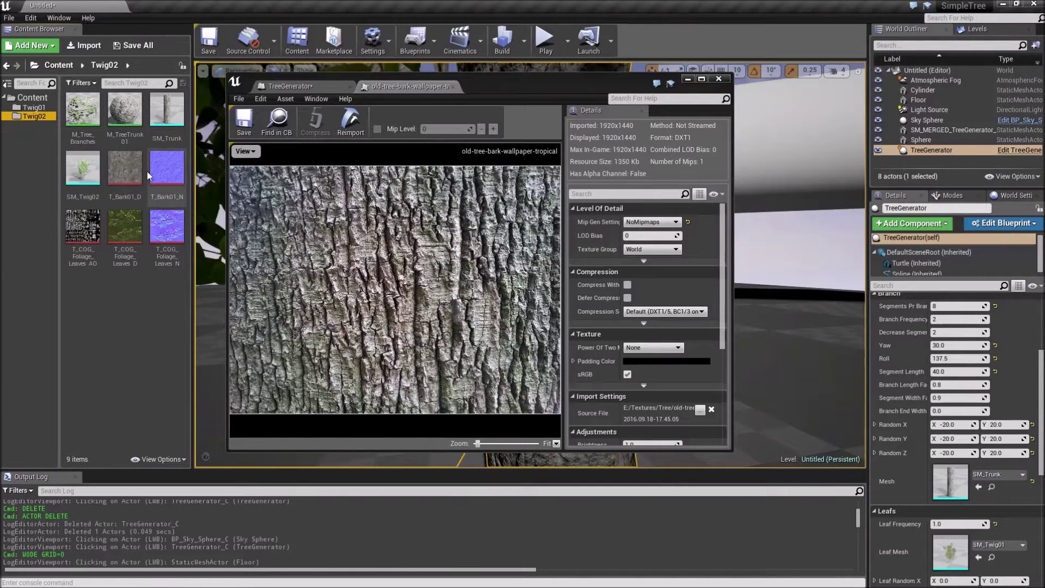
pyautogui.doubleClick(124, 169)
pyautogui.scroll(4, 357, 299)
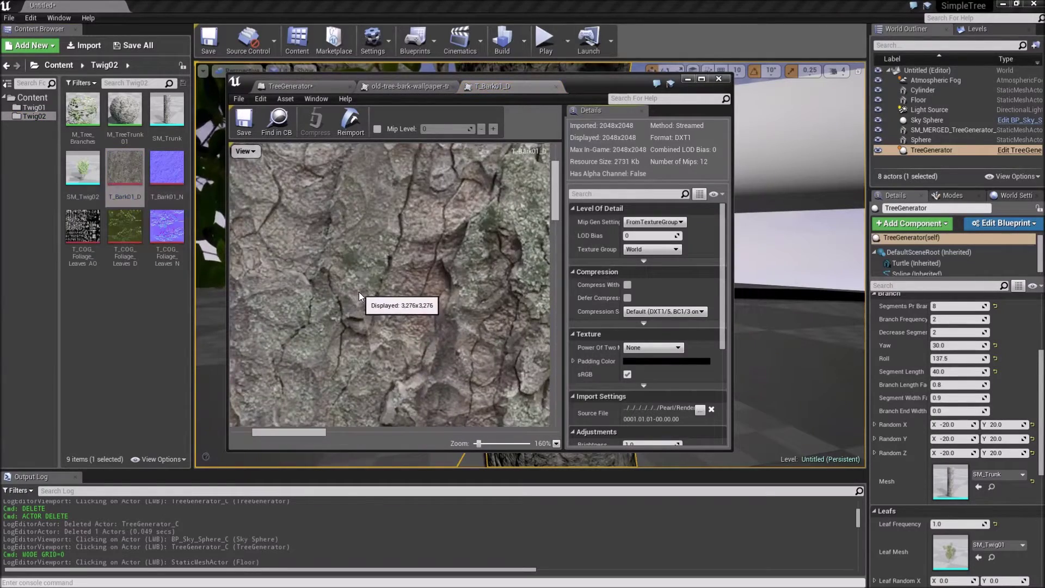
pyautogui.scroll(5, 423, 234)
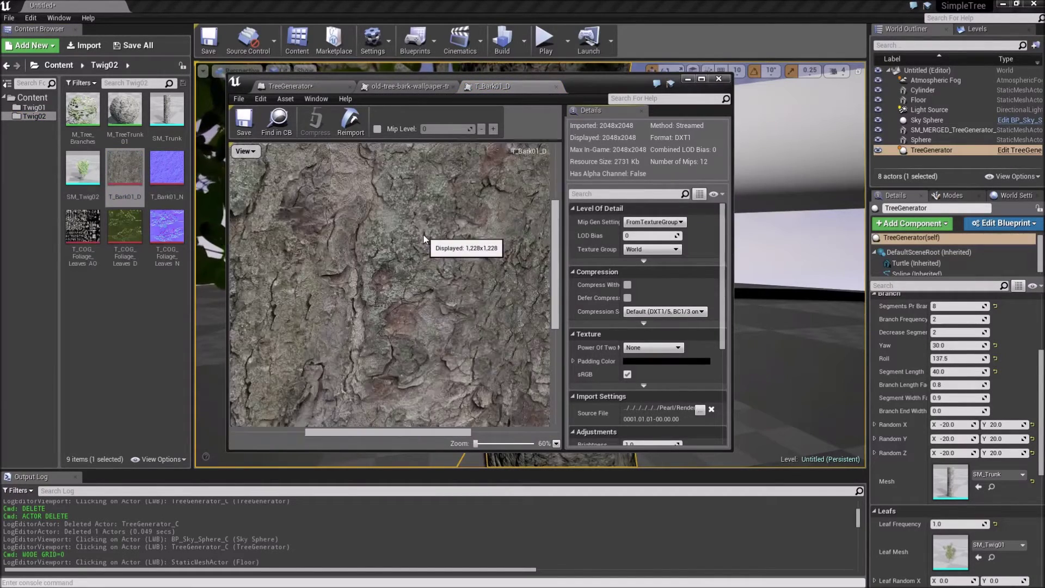
pyautogui.click(555, 86)
pyautogui.click(719, 79)
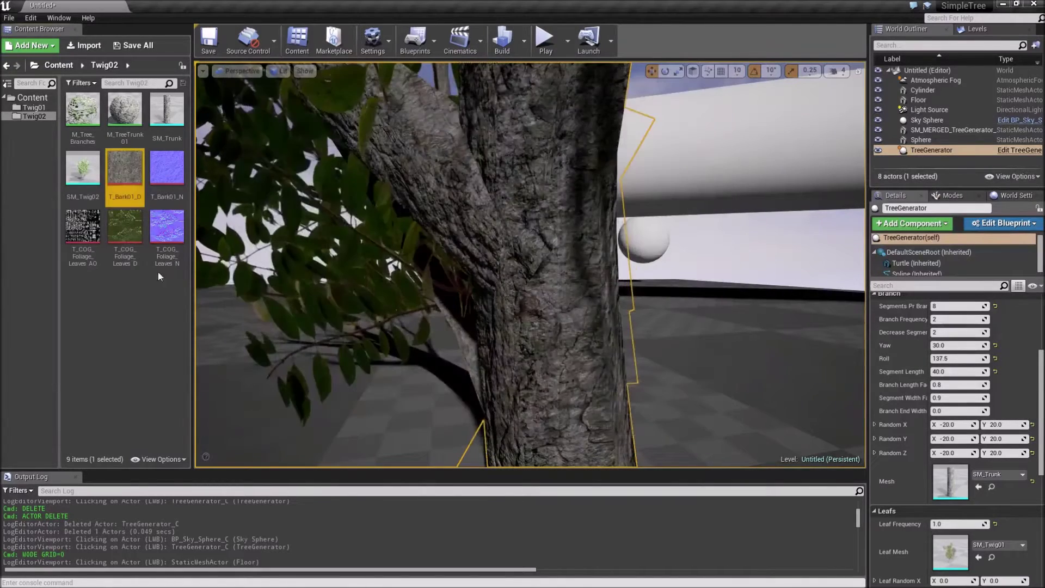
# Step: Frame the TreeGenerator in the level and examine its trunk, branches and leaves from different sides
pyautogui.press('f')
pyautogui.scroll(4, 457, 275)
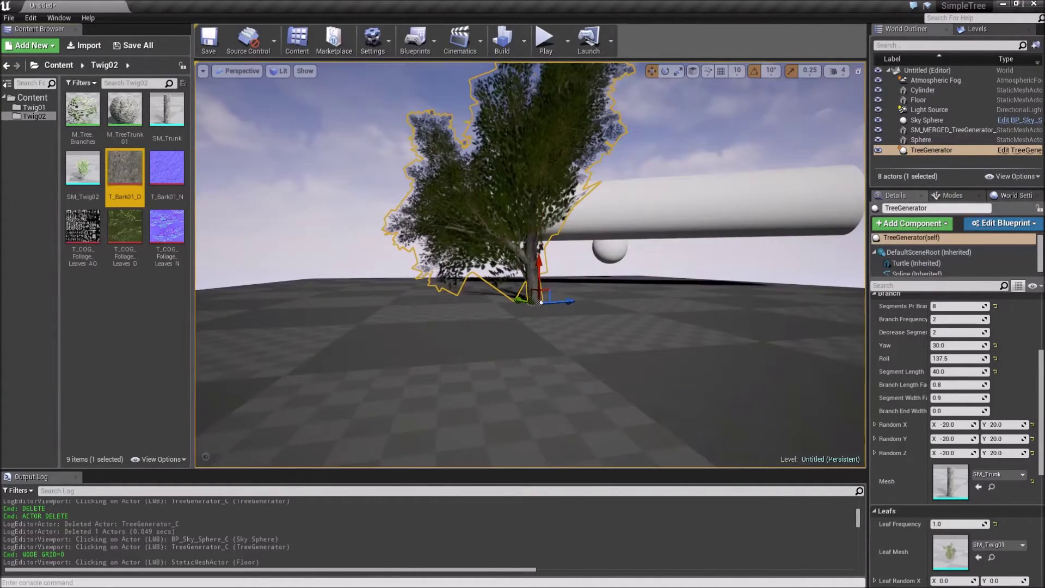
pyautogui.moveTo(457, 275); pyautogui.dragTo(390, 258, button='right')
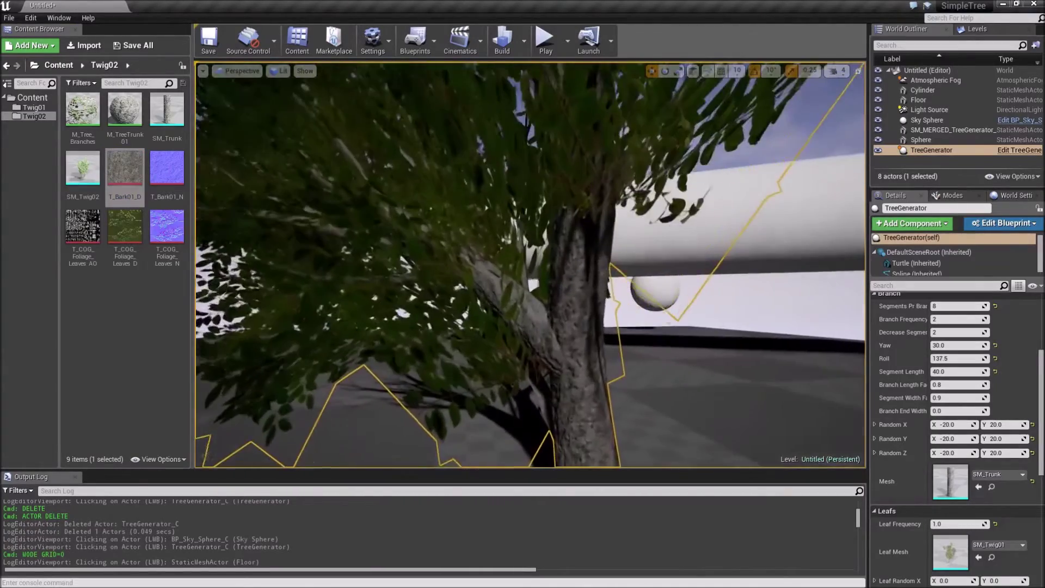
pyautogui.press('s')
pyautogui.press('d')
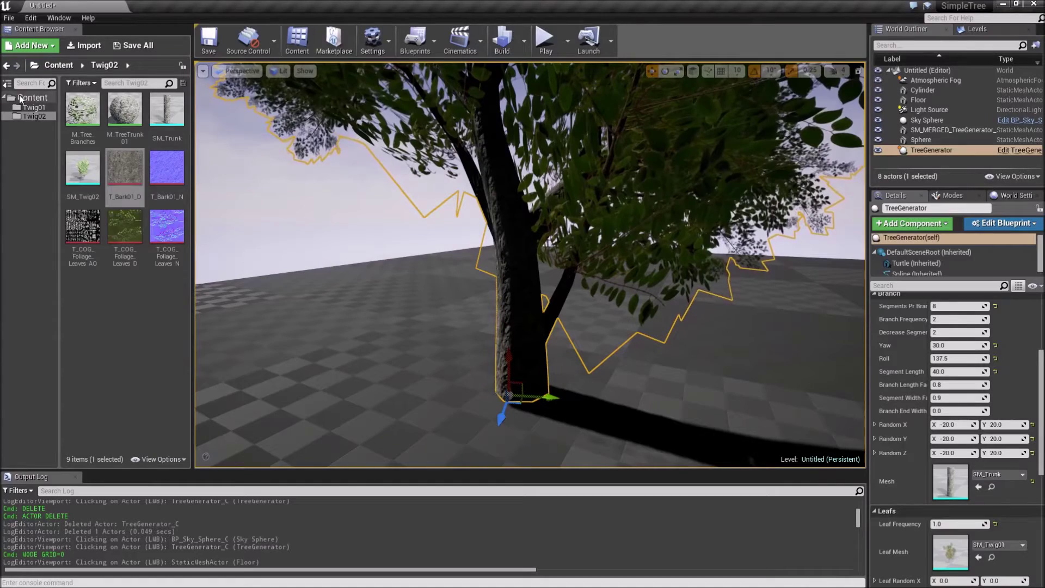
# Step: Open the TreeGenerator blueprint from the Content root folder in a maximized editor window
pyautogui.click(33, 97)
pyautogui.doubleClick(81, 237)
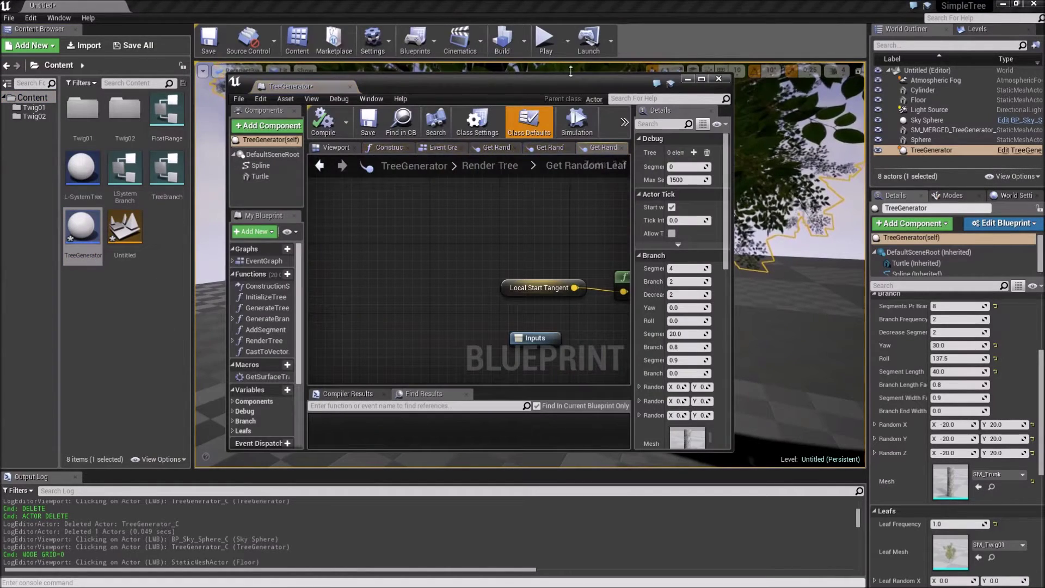
pyautogui.click(702, 79)
pyautogui.scroll(-3, 538, 296)
pyautogui.moveTo(527, 330); pyautogui.dragTo(371, 477, button='right')
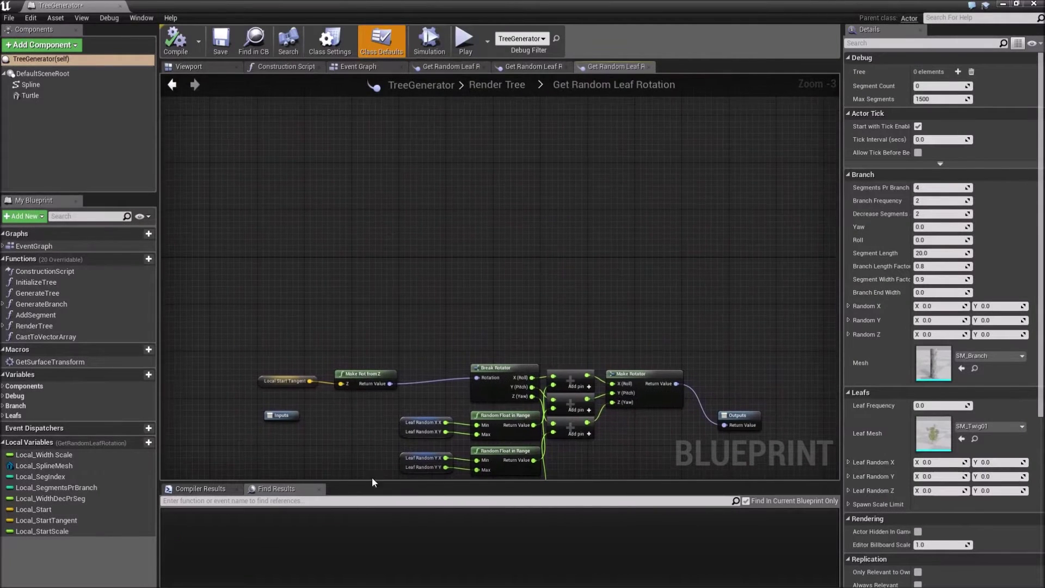
# Step: Close the open Get Random Leaf Rotation graphs, keeping the blueprint's Event Graph open
pyautogui.click(542, 66)
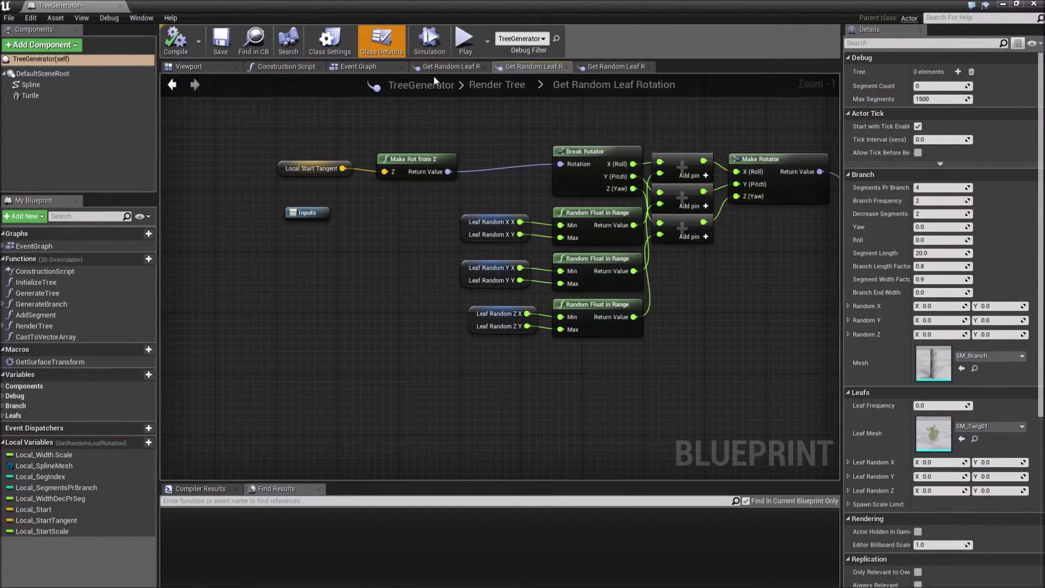
pyautogui.click(566, 67)
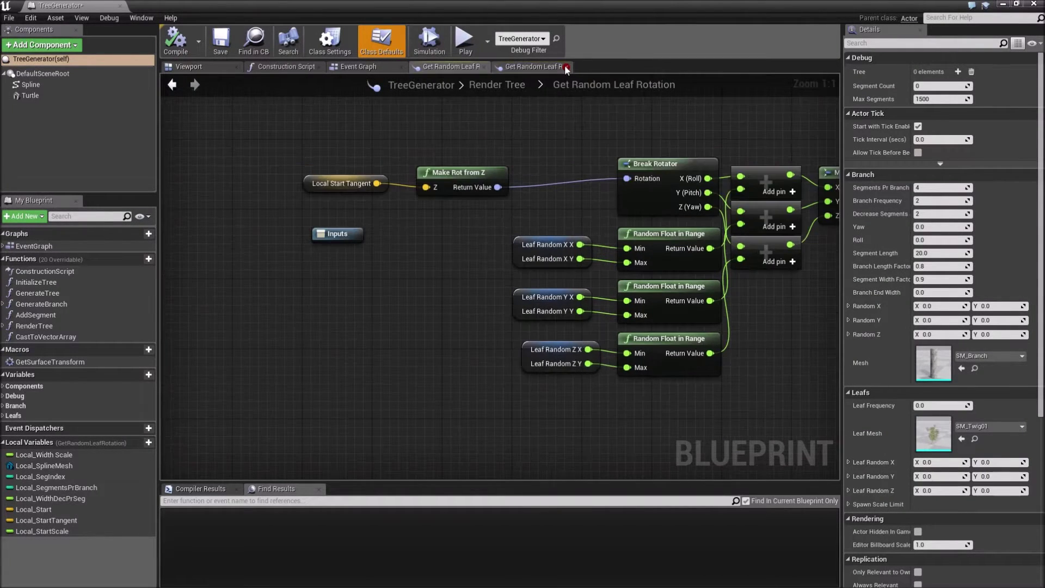
pyautogui.click(568, 66)
pyautogui.click(485, 66)
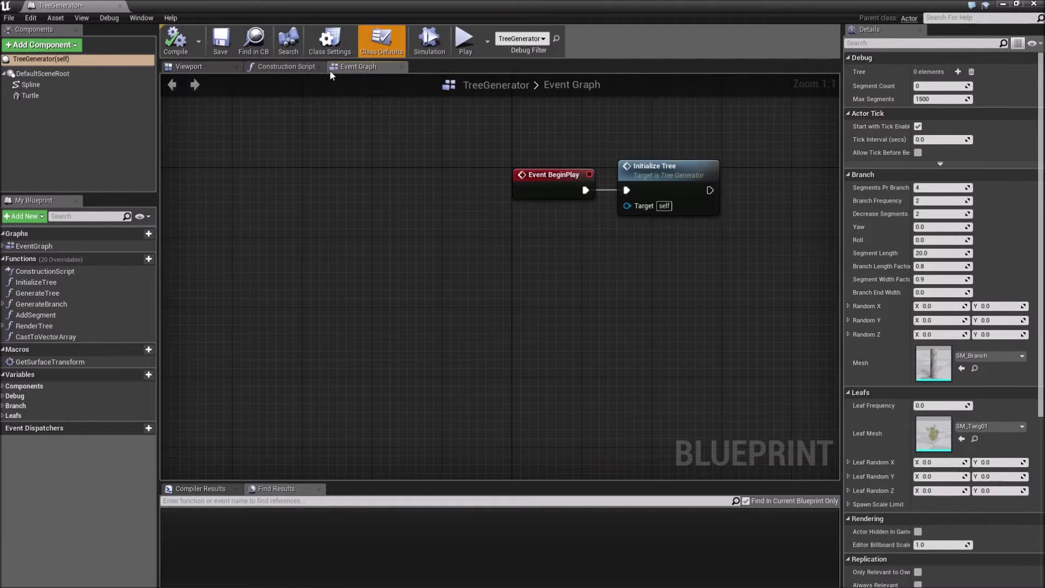
# Step: Open the RenderTree function graph at the leaf-spawning nodes around the final Branch and Add Static Mesh Component
pyautogui.doubleClick(34, 326)
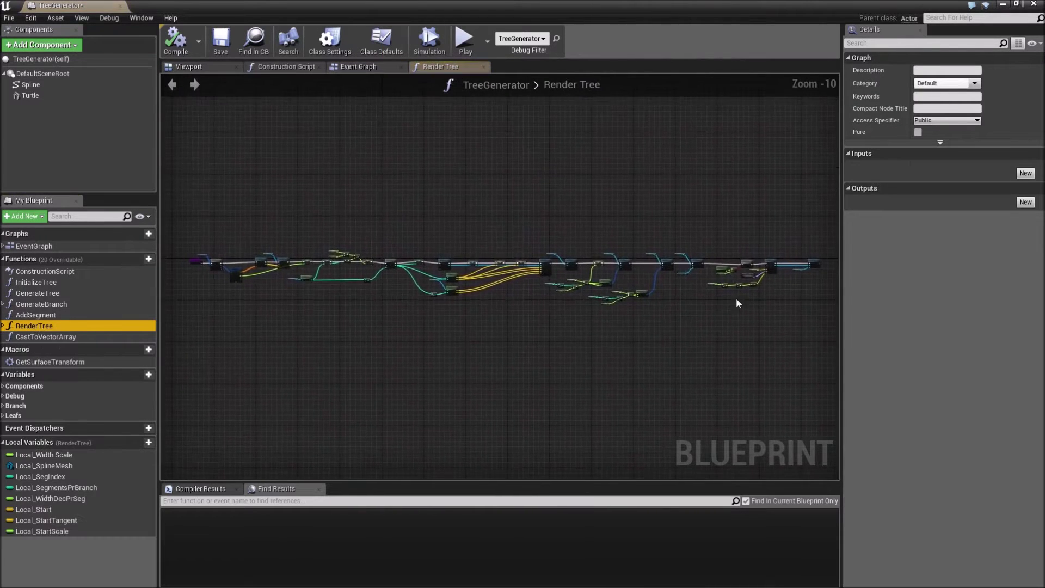
pyautogui.scroll(4, 671, 307)
pyautogui.moveTo(682, 303); pyautogui.dragTo(337, 343, button='right')
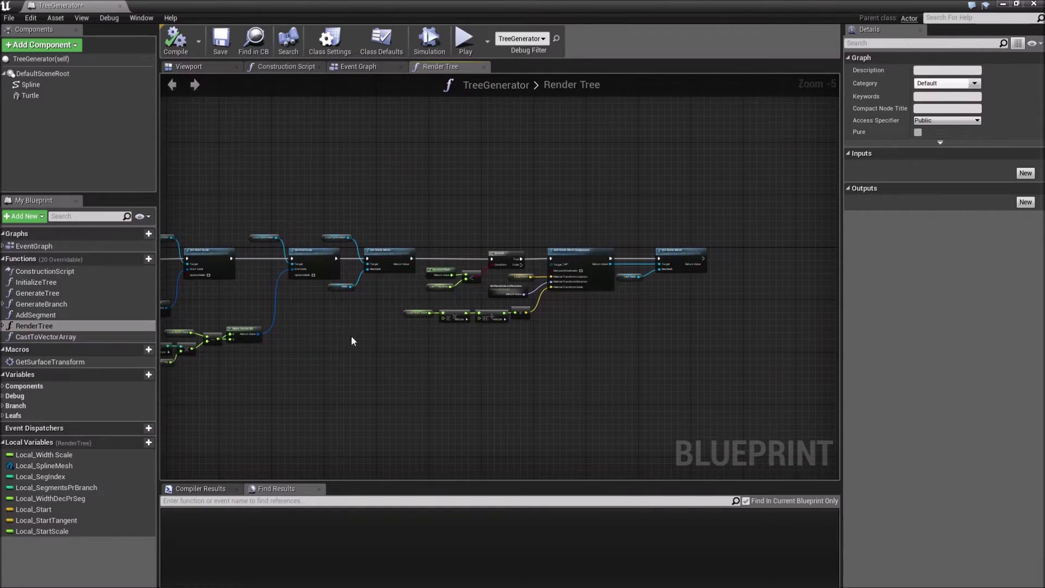
pyautogui.scroll(2, 448, 318)
pyautogui.moveTo(411, 127); pyautogui.dragTo(330, 182, button='right')
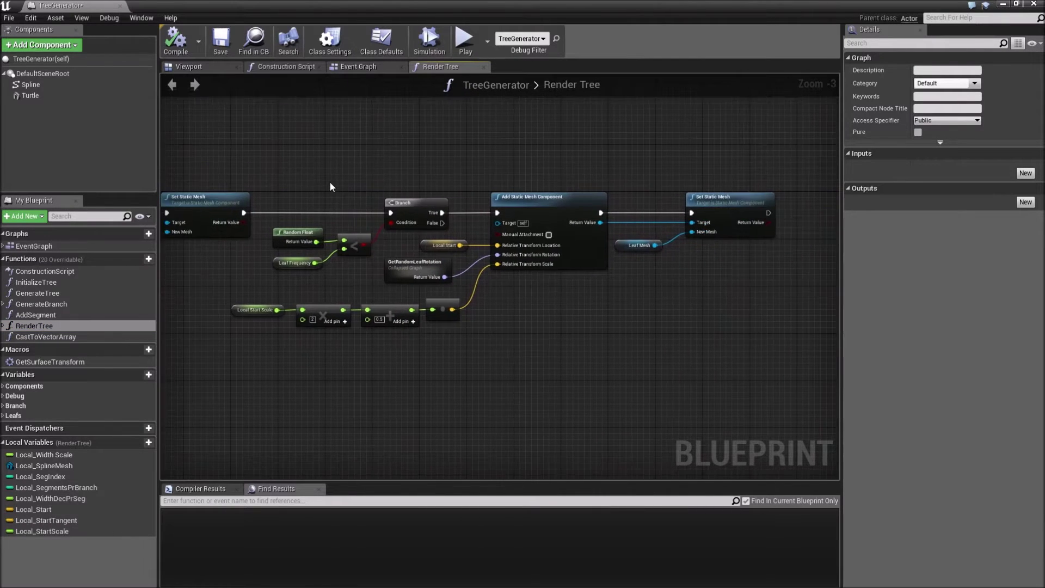
# Step: Group the leaf-spawning nodes in a comment titled "Leaves"
pyautogui.scroll(-1, 329, 182)
pyautogui.moveTo(306, 159); pyautogui.dragTo(475, 258)
pyautogui.moveTo(284, 147); pyautogui.dragTo(746, 348)
pyautogui.write('cLeaves')
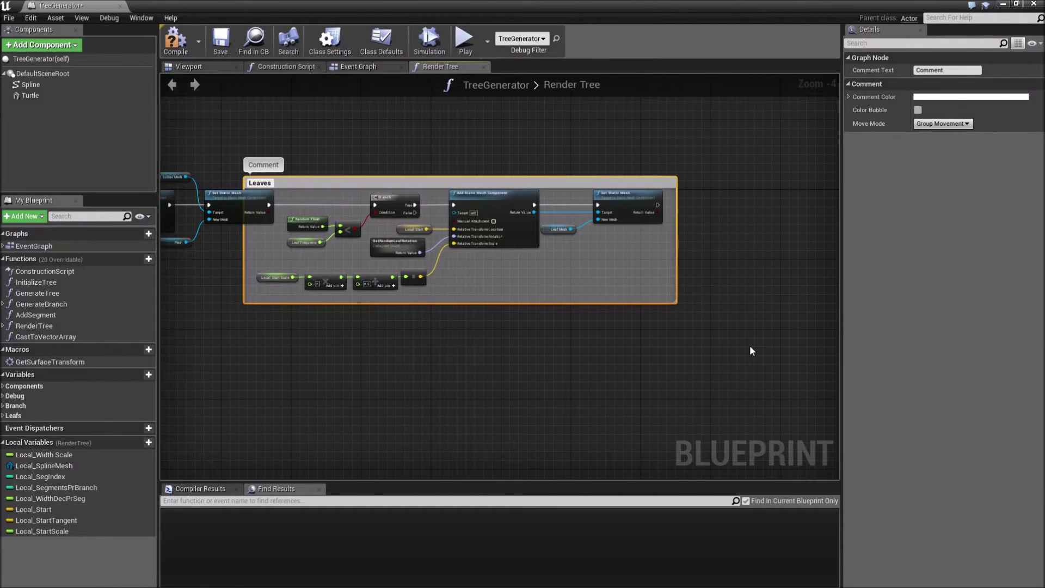
pyautogui.press('Return')
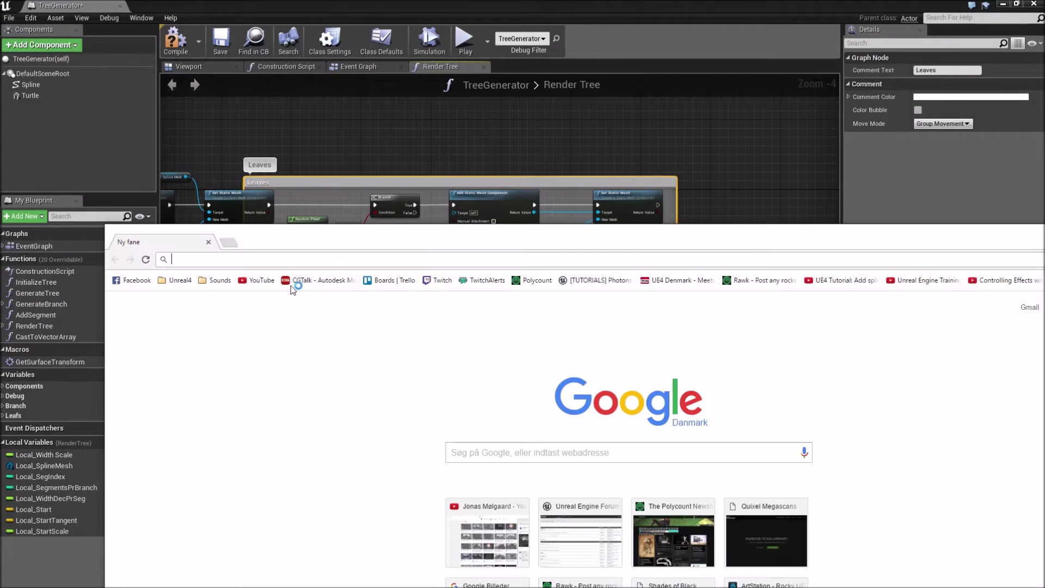
# Step: Search Google for "leaves" in the Chrome window, and close the browser
pyautogui.write('leaves')
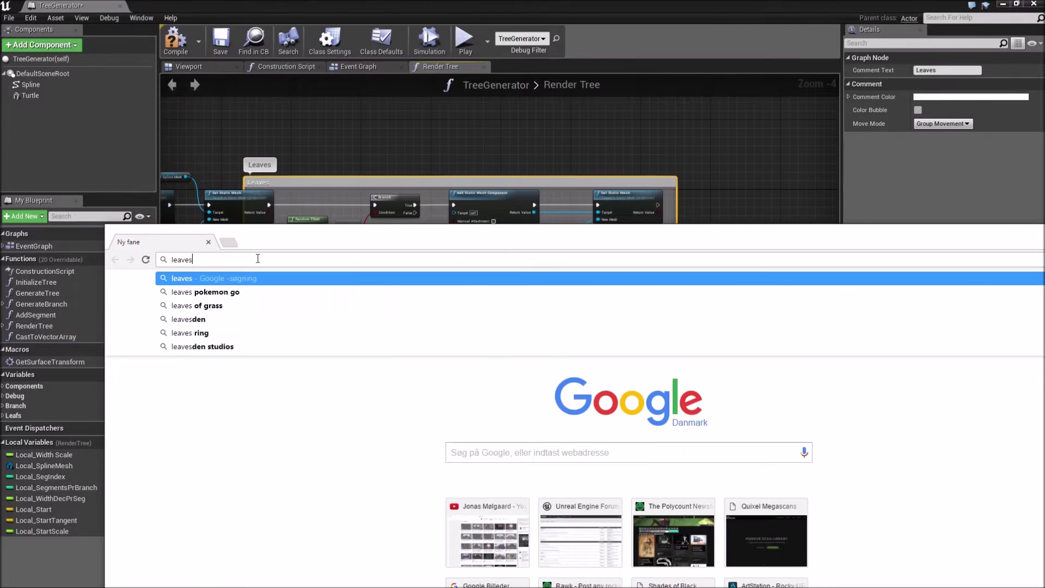
pyautogui.press('Return')
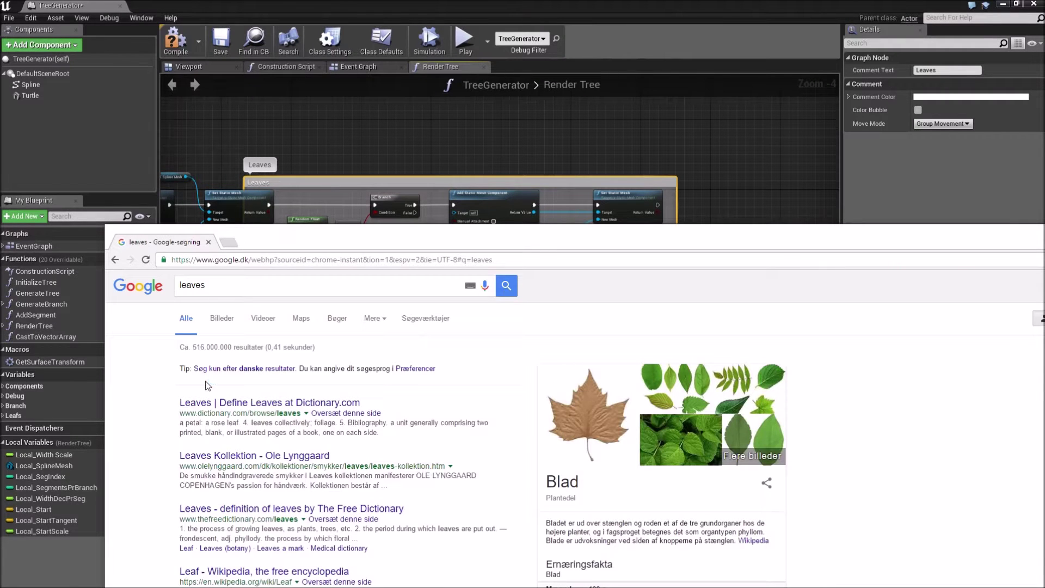
pyautogui.moveTo(953, 242); pyautogui.dragTo(721, 241)
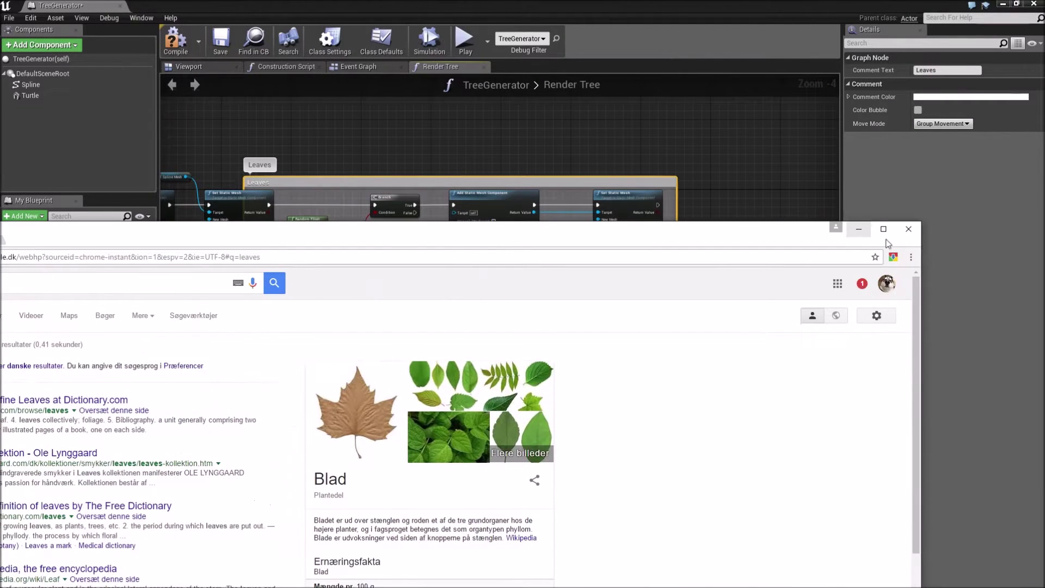
pyautogui.click(909, 229)
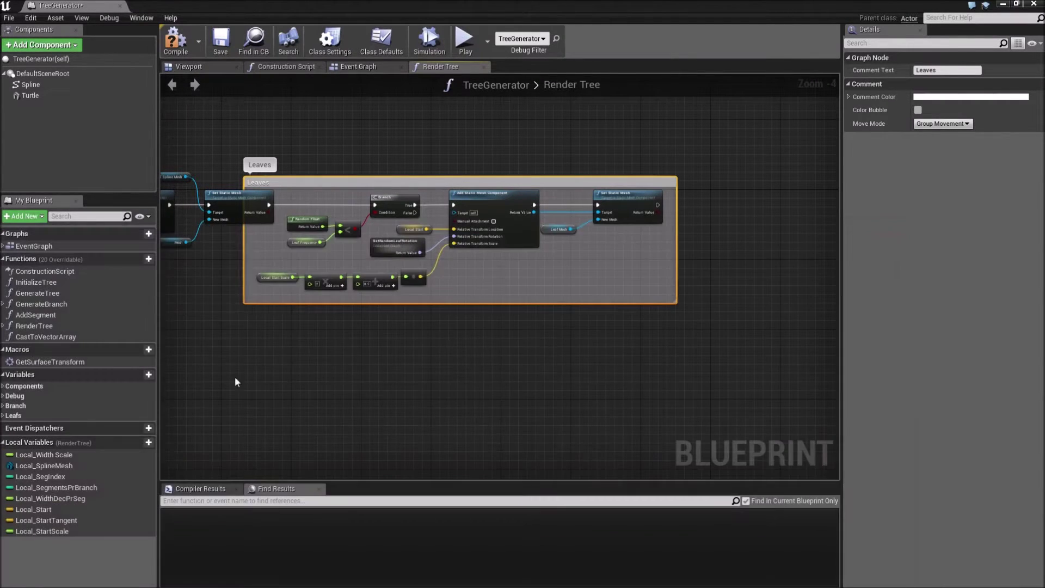
# Step: Rename the Leafs variable category to "Leaves"
pyautogui.click(18, 417)
pyautogui.click(18, 416)
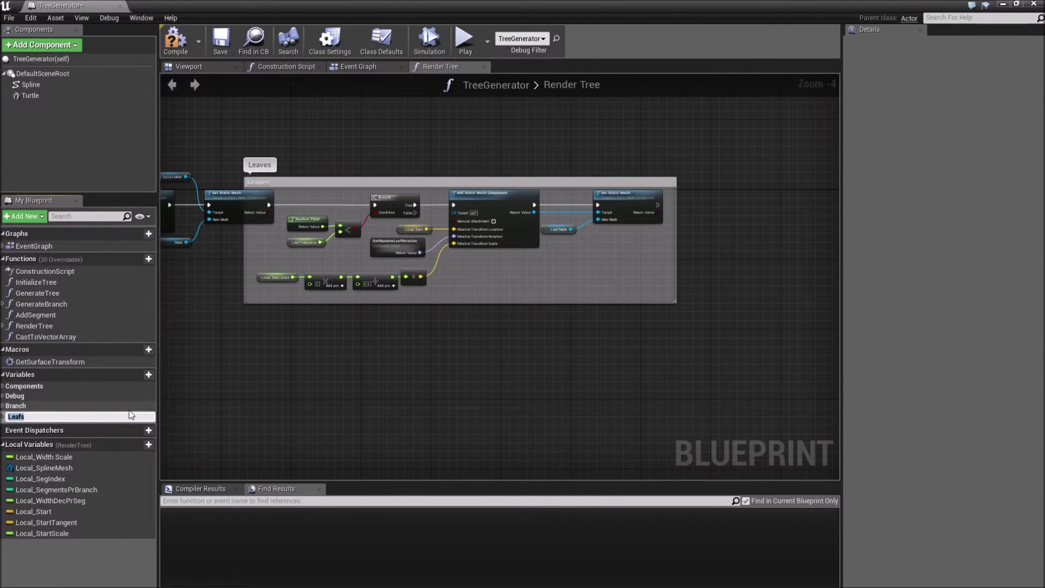
pyautogui.write('Leaves')
pyautogui.press('Return')
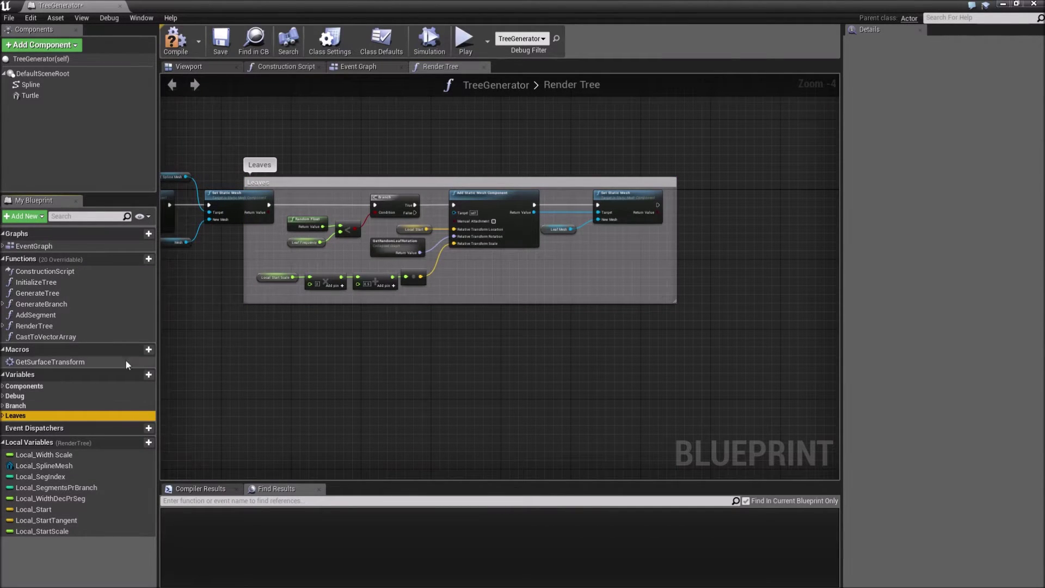
# Step: Extend the Leaves comment downward to make room beneath the Local Start Scale nodes
pyautogui.scroll(3, 348, 147)
pyautogui.moveTo(299, 291); pyautogui.dragTo(384, 162, button='right')
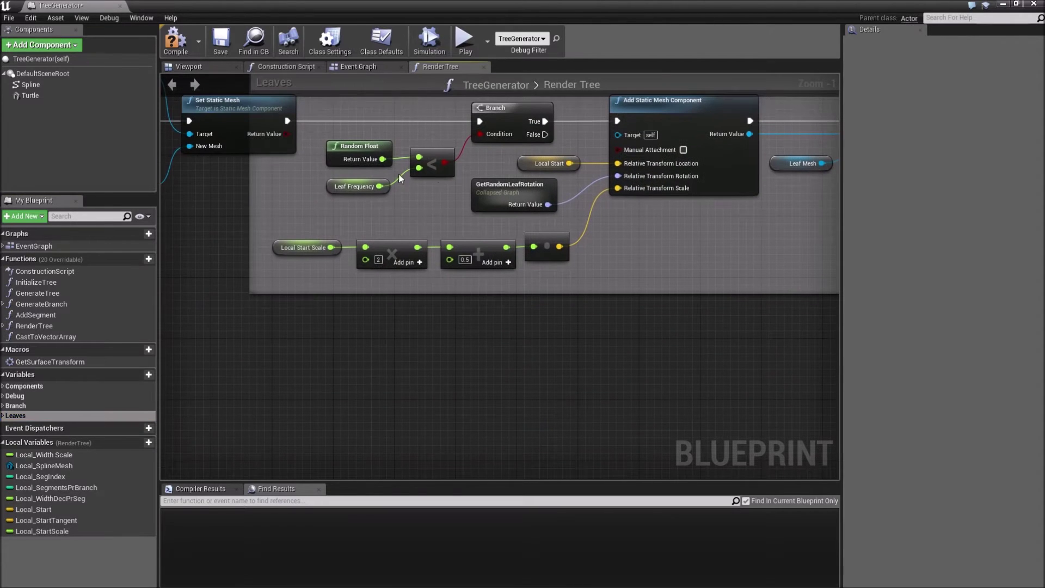
pyautogui.moveTo(316, 144); pyautogui.dragTo(419, 179)
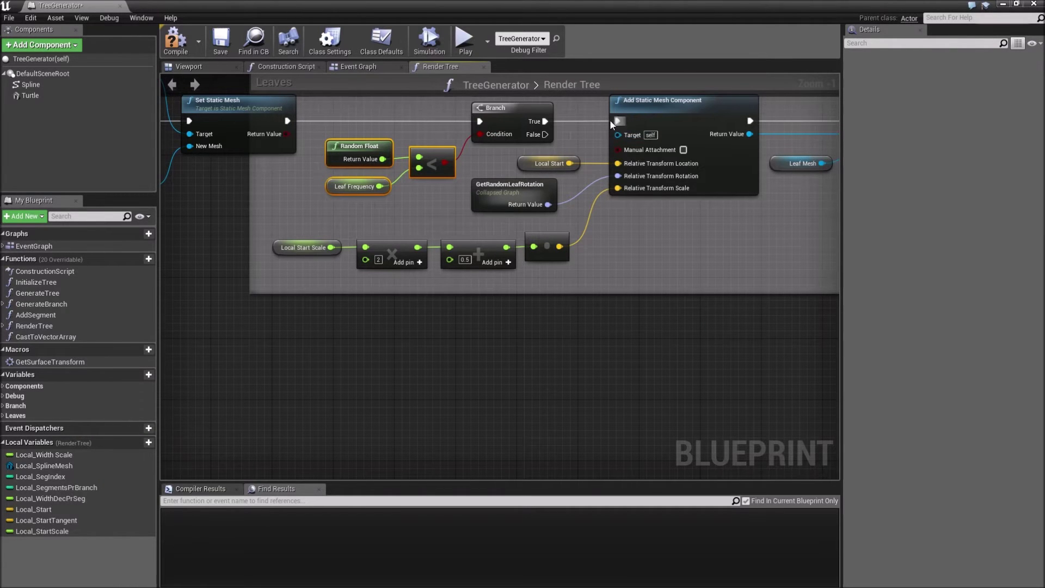
pyautogui.scroll(-2, 595, 210)
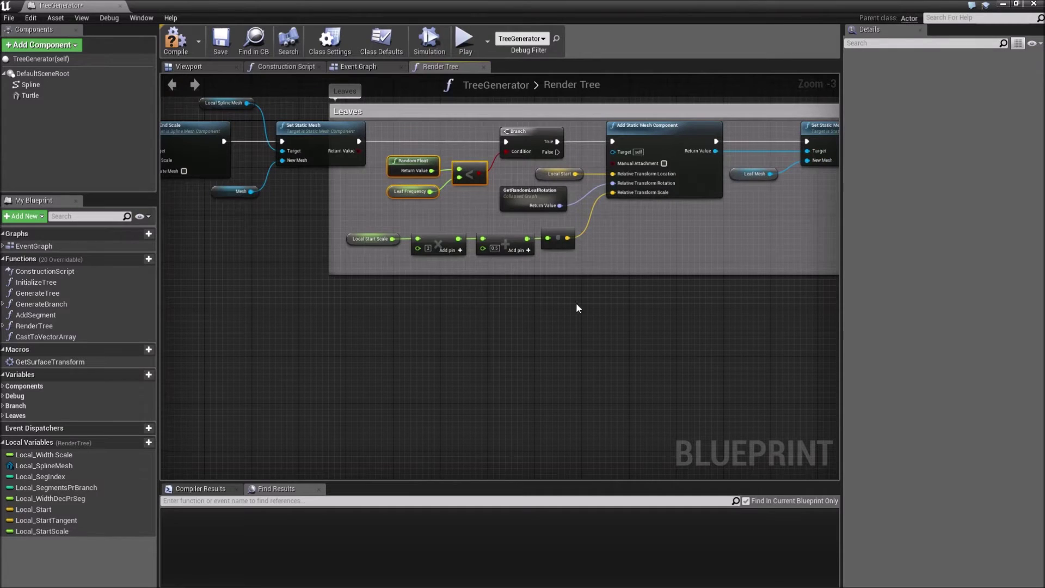
pyautogui.moveTo(593, 278); pyautogui.dragTo(597, 340)
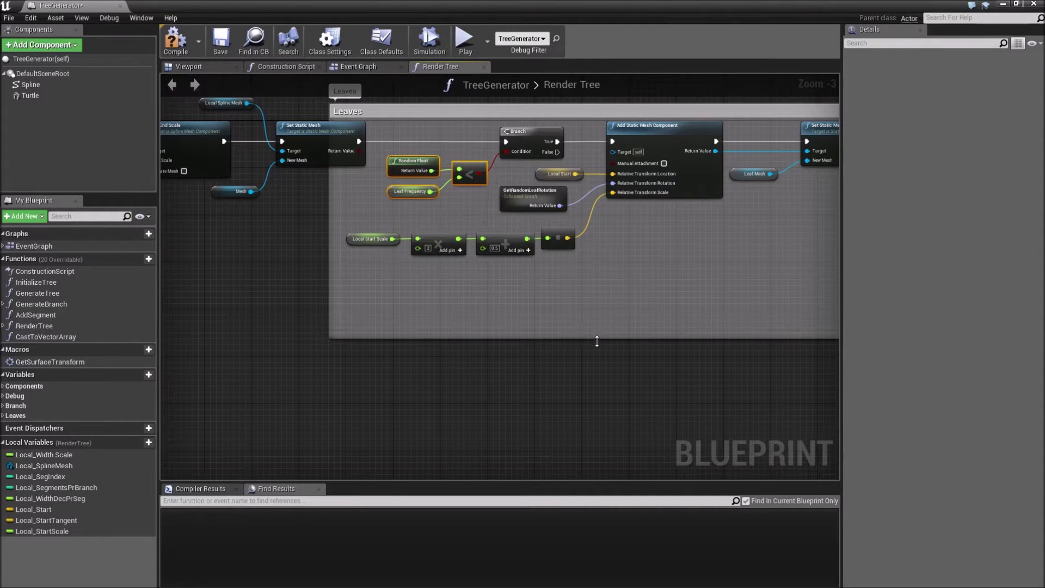
# Step: Move the Local Start, GetRandomLeafRotation and scale nodes lower, and shift the whole Leaves group away from the preceding Set Static Mesh node
pyautogui.moveTo(508, 168); pyautogui.dragTo(572, 274)
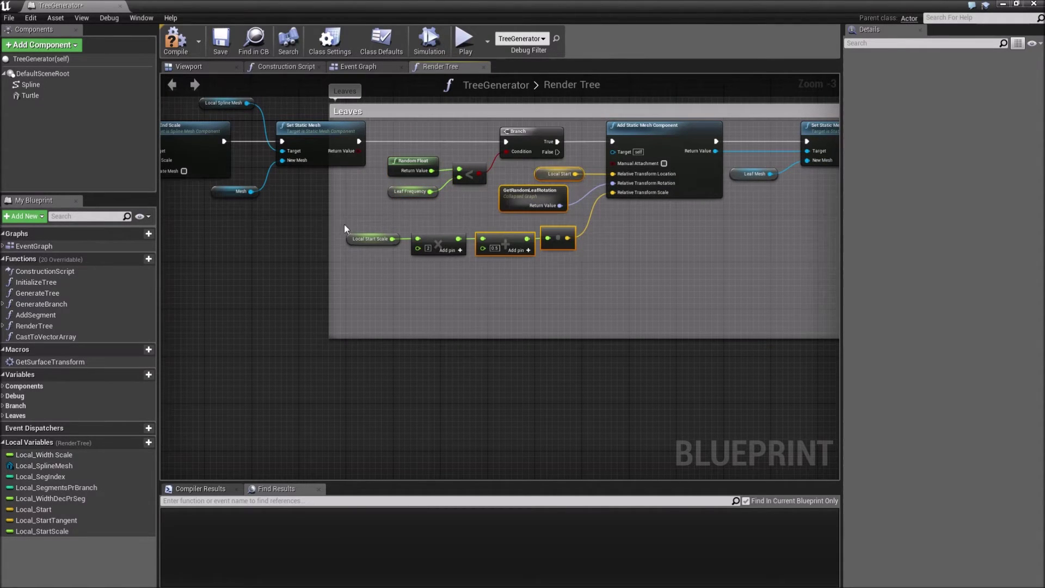
pyautogui.moveTo(546, 212); pyautogui.dragTo(519, 245)
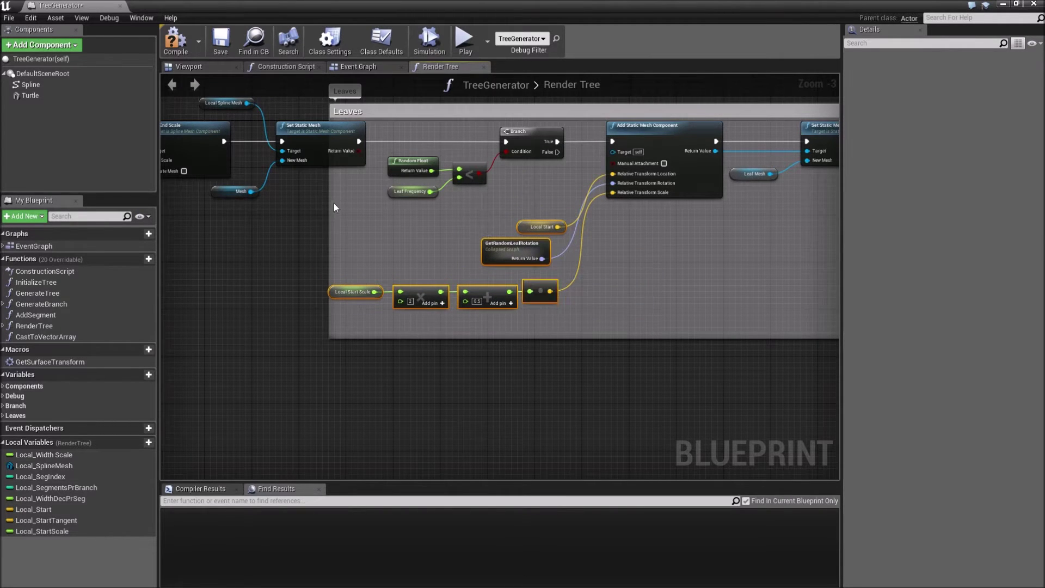
pyautogui.moveTo(439, 109); pyautogui.dragTo(500, 110)
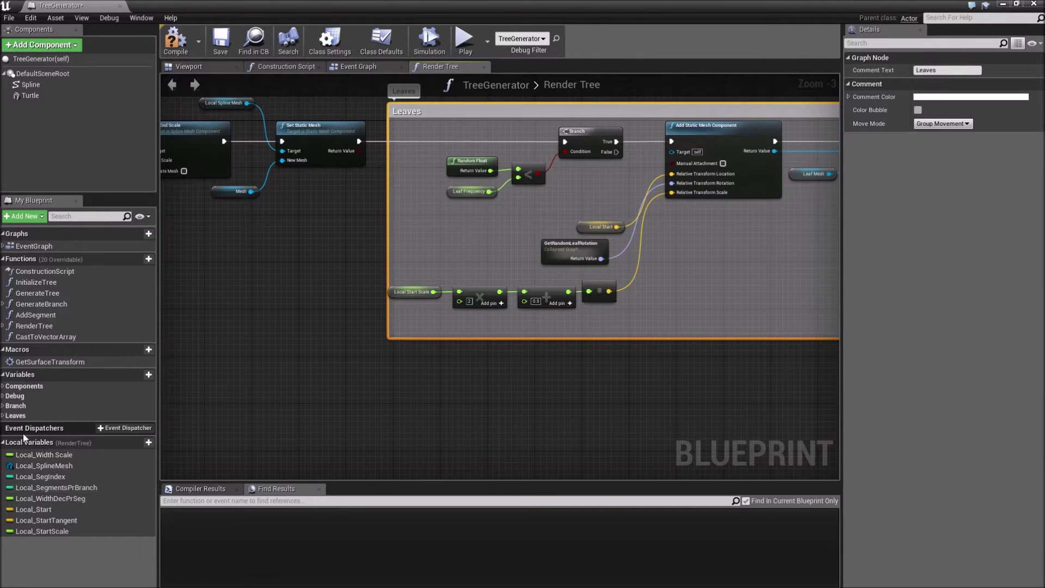
# Step: Add a Spawn Scale Limit getter inside the Leaves comment and split its struct pin into Min and Max
pyautogui.click(4, 416)
pyautogui.moveTo(47, 481); pyautogui.dragTo(399, 223)
pyautogui.click(416, 235)
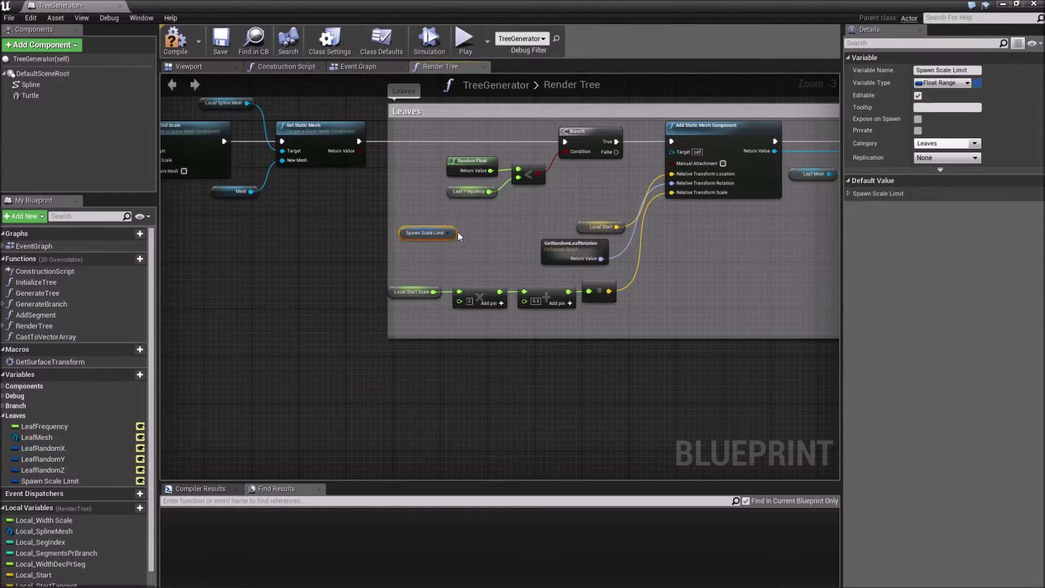
pyautogui.rightClick(449, 233)
pyautogui.click(482, 270)
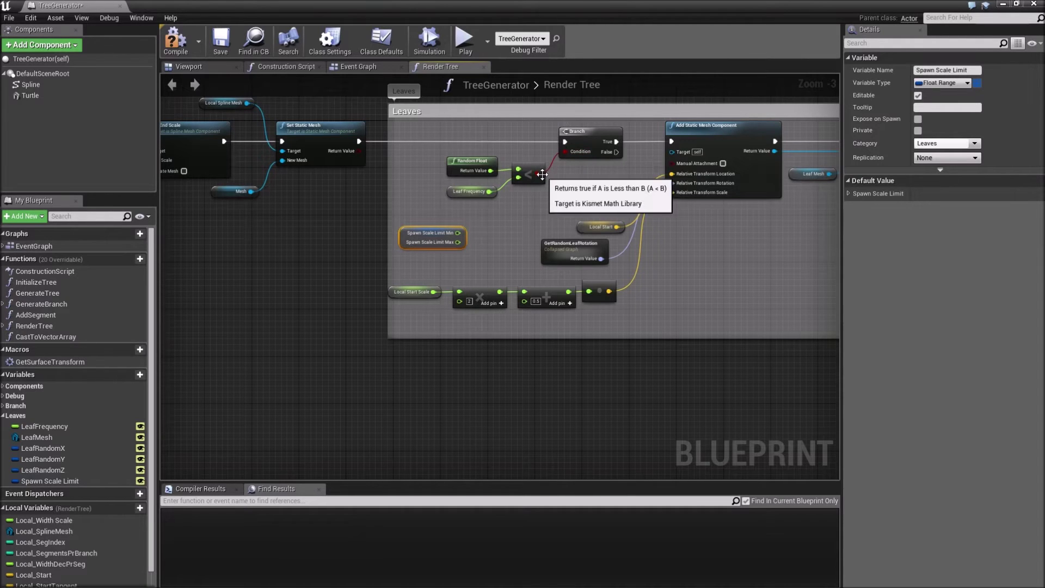
# Step: Insert a boolean AND node between the Leaf Frequency comparison and the Branch condition
pyautogui.moveTo(426, 165); pyautogui.dragTo(531, 167)
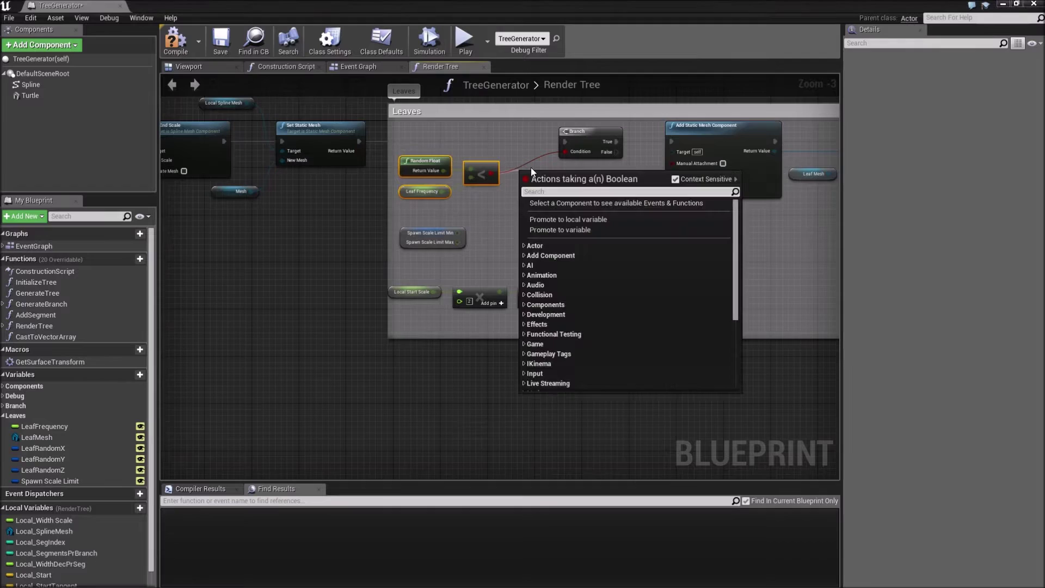
pyautogui.write('and')
pyautogui.press('Return')
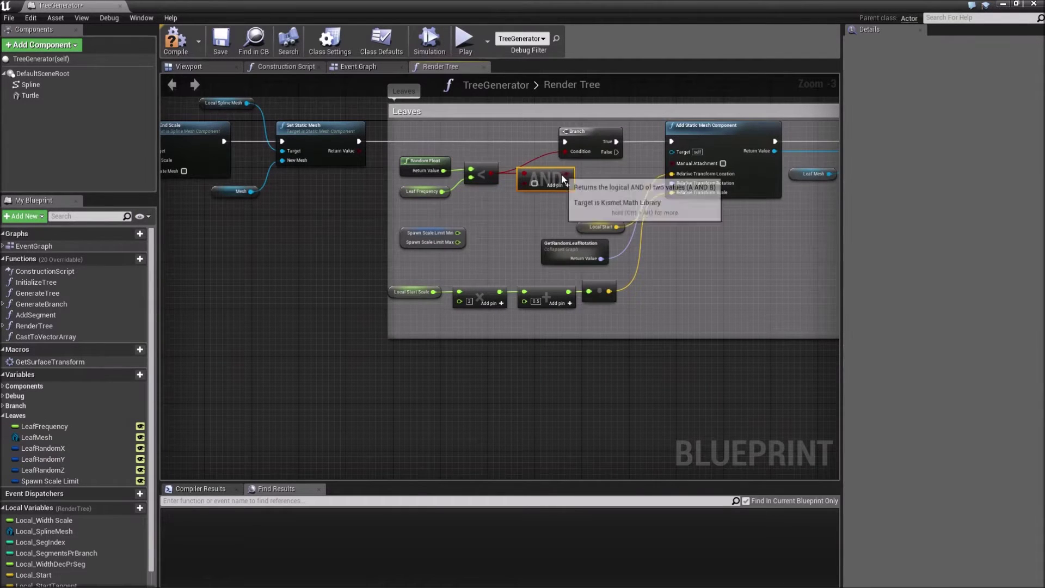
pyautogui.moveTo(567, 174); pyautogui.dragTo(534, 176)
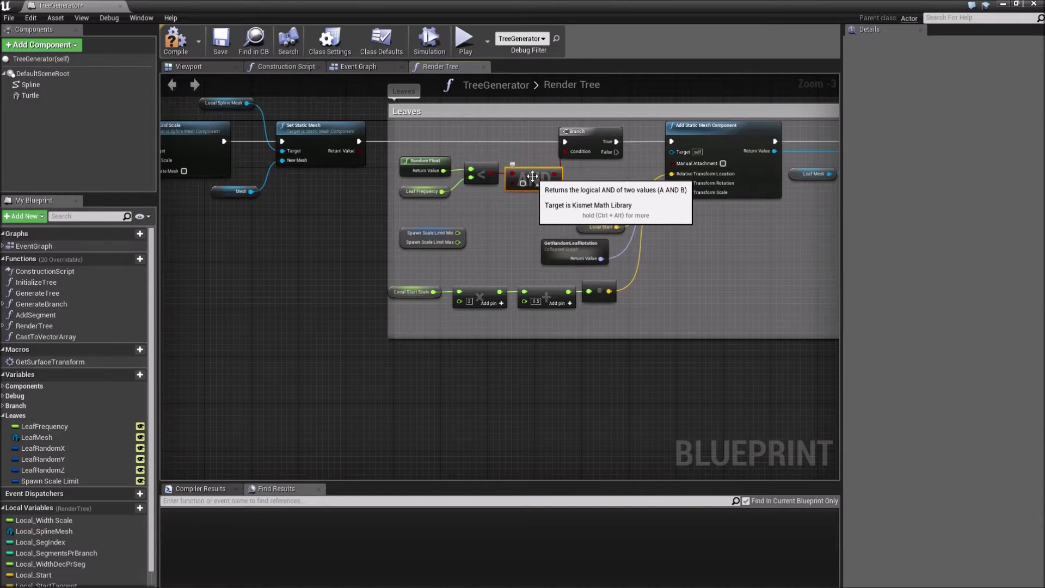
# Step: Nudge the Leaf Frequency comparison and AND nodes up and left, and widen the Leaves comment around them before shifting the group right
pyautogui.moveTo(487, 177); pyautogui.dragTo(538, 192)
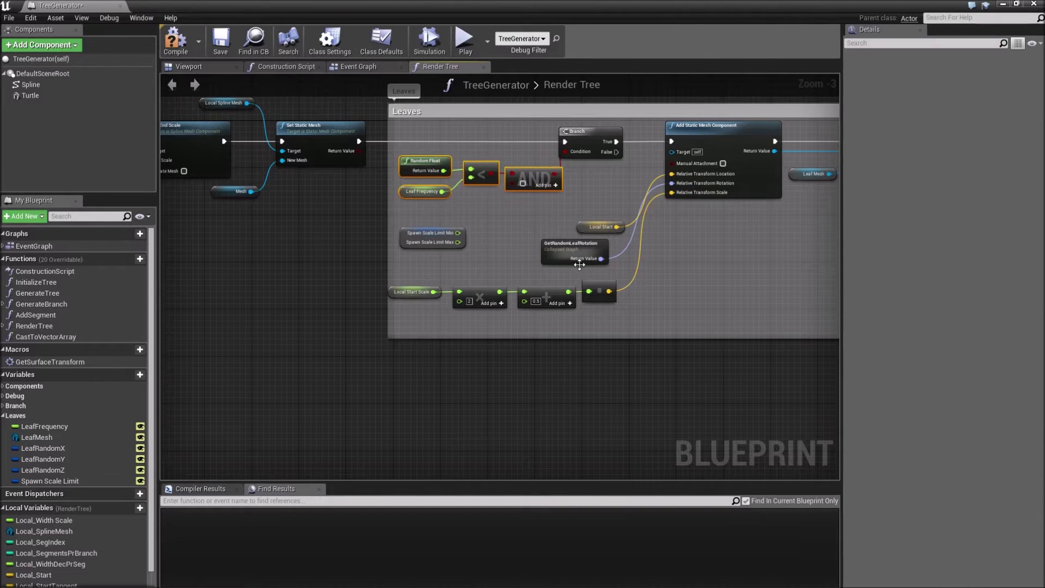
pyautogui.press('Up')
pyautogui.press('Up')
pyautogui.press('Left')
pyautogui.press('Left')
pyautogui.press('Down')
pyautogui.press('Left')
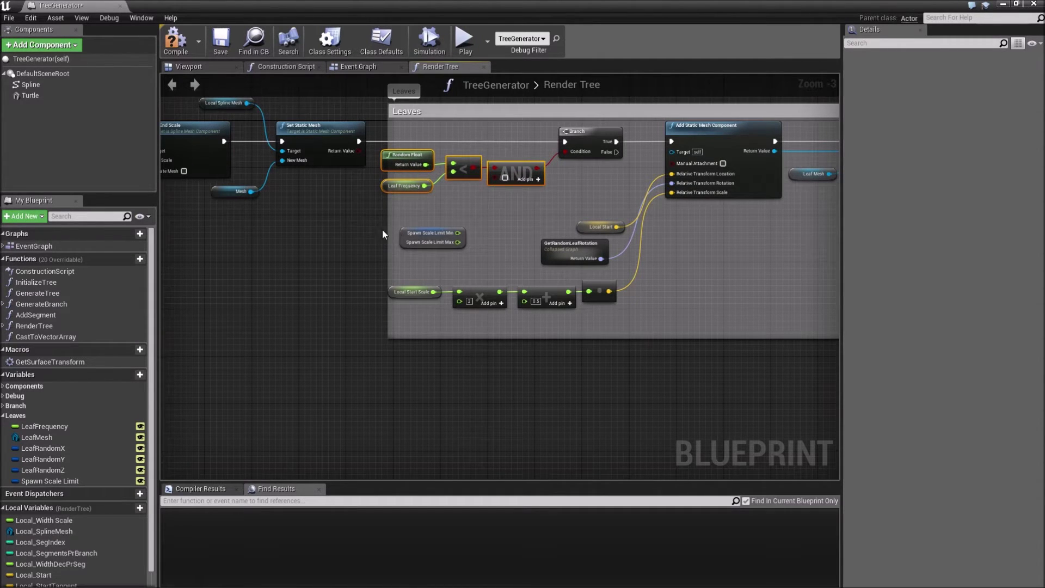
pyautogui.moveTo(387, 231); pyautogui.dragTo(372, 232)
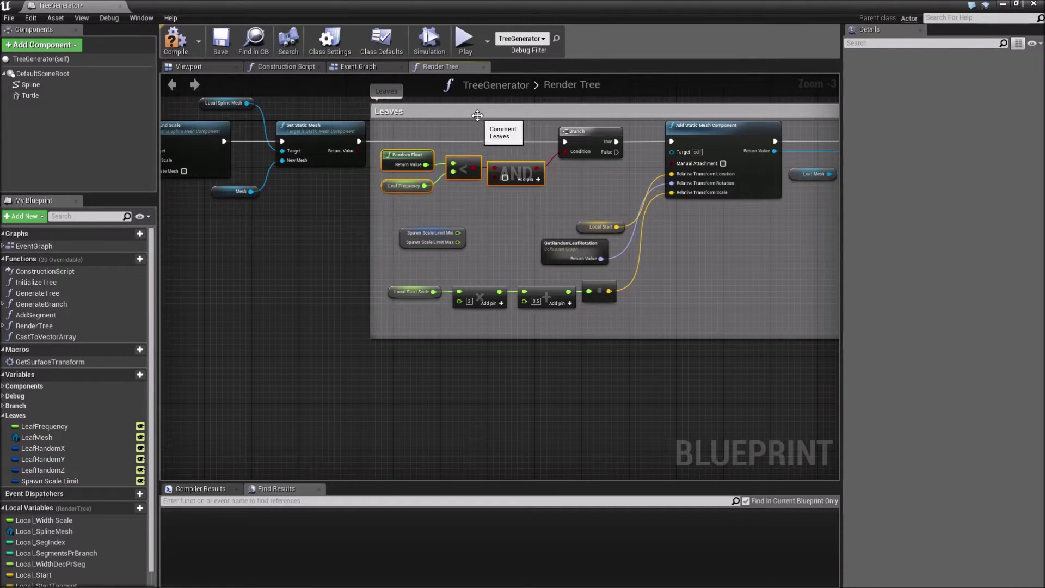
pyautogui.moveTo(478, 115); pyautogui.dragTo(496, 115)
pyautogui.moveTo(514, 183); pyautogui.dragTo(489, 210)
pyautogui.write('betwe')
pyautogui.press('BackSpace')
pyautogui.press('BackSpace')
pyautogui.press('BackSpace')
pyautogui.click(443, 213)
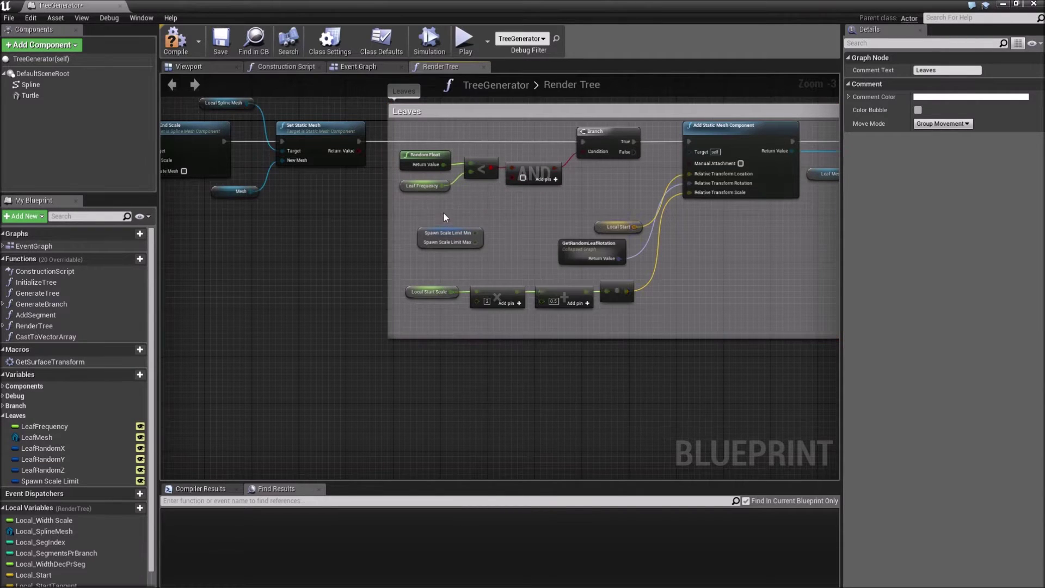
# Step: Add a float less-than comparison from Spawn Scale Limit Min and connect its result to the AND node
pyautogui.moveTo(476, 233); pyautogui.dragTo(500, 228)
pyautogui.write('betwe')
pyautogui.press('BackSpace')
pyautogui.press('BackSpace')
pyautogui.press('BackSpace')
pyautogui.press('BackSpace')
pyautogui.press('BackSpace')
pyautogui.press('BackSpace')
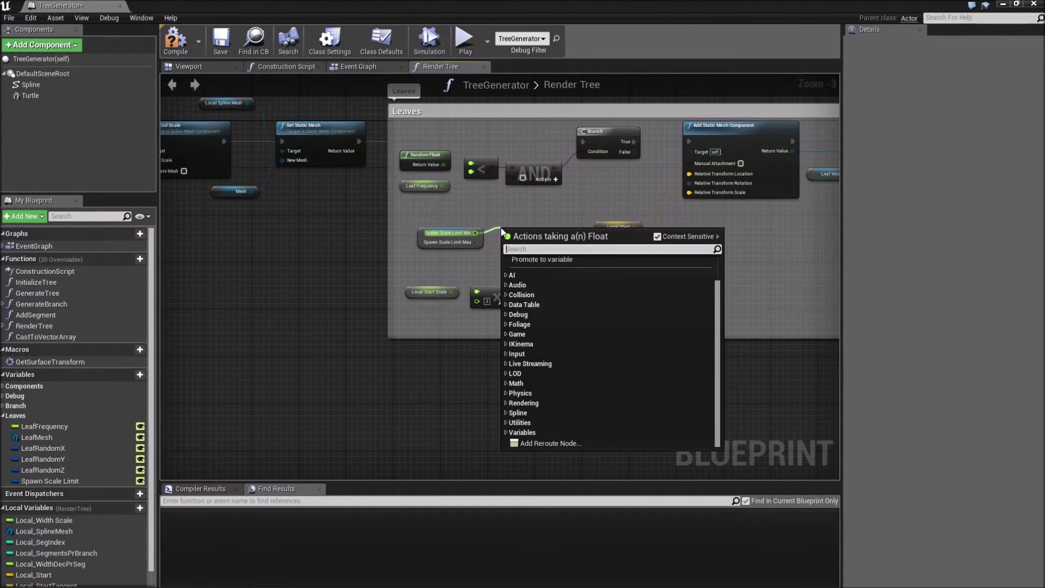
pyautogui.write('<')
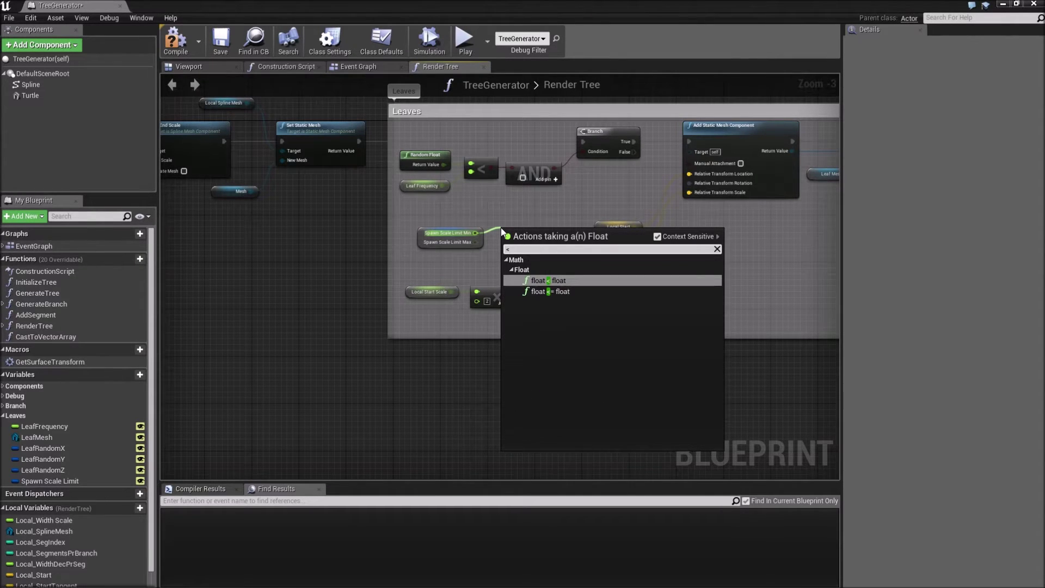
pyautogui.press('BackSpace')
pyautogui.write('<')
pyautogui.press('Return')
pyautogui.moveTo(498, 237); pyautogui.dragTo(513, 176)
# Step: Add a float less-than comparison from Spawn Scale Limit Max and connect its result to a new third input on the AND node
pyautogui.moveTo(446, 236); pyautogui.dragTo(471, 249)
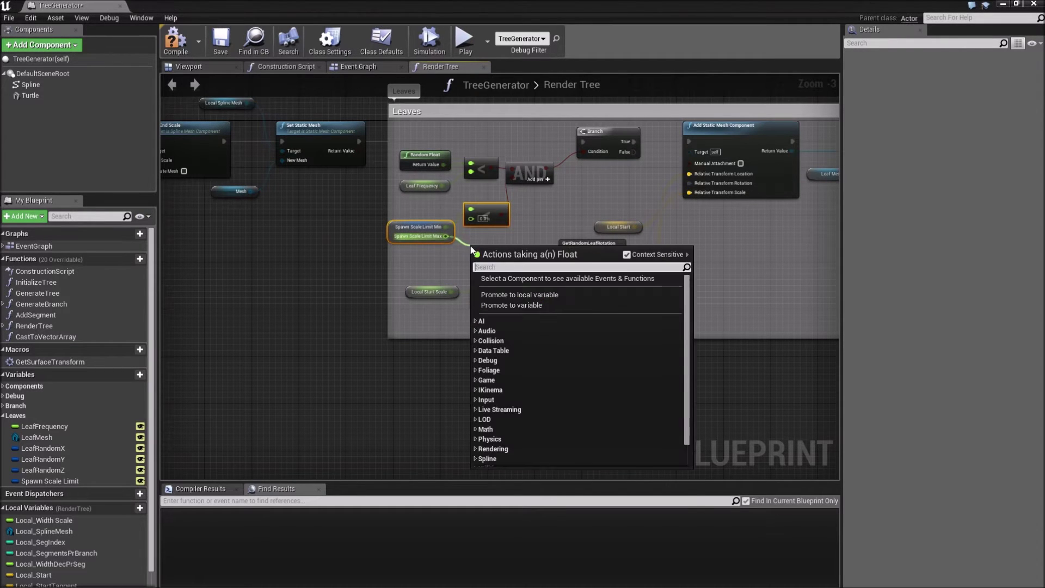
pyautogui.write('<')
pyautogui.press('Return')
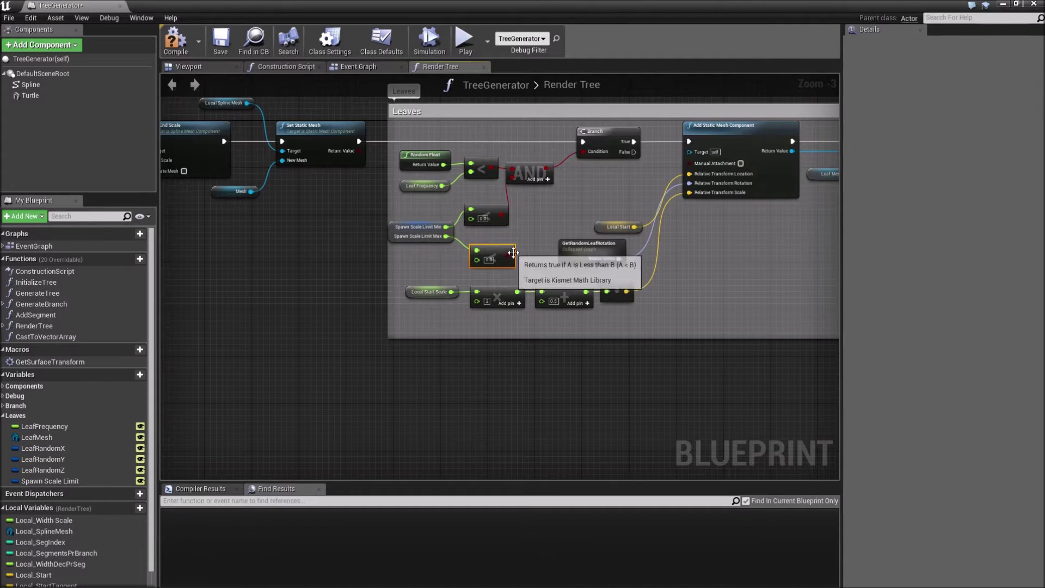
pyautogui.moveTo(510, 217); pyautogui.dragTo(542, 224)
pyautogui.click(529, 205)
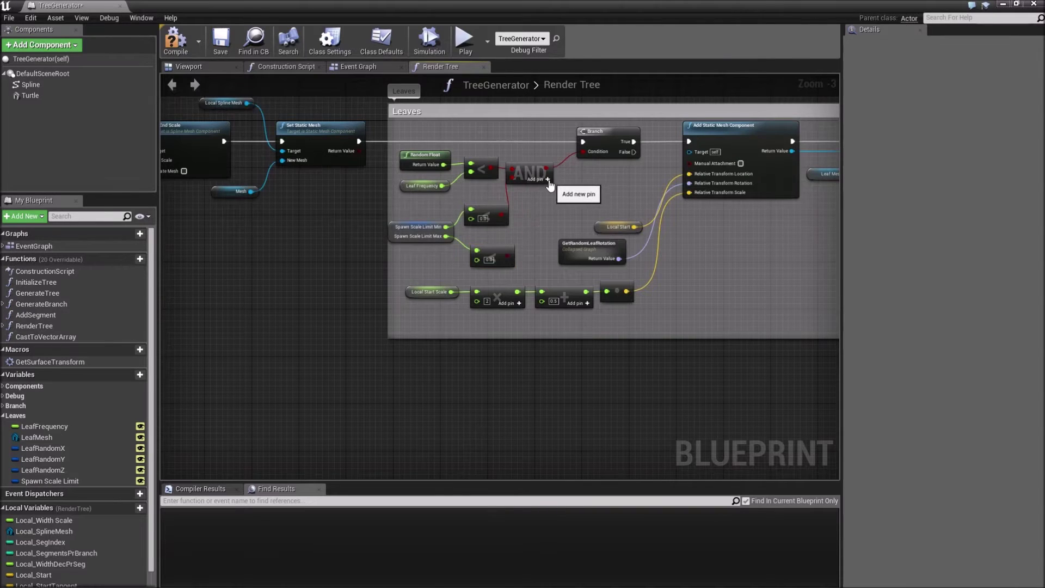
pyautogui.click(538, 180)
pyautogui.moveTo(507, 256); pyautogui.dragTo(511, 184)
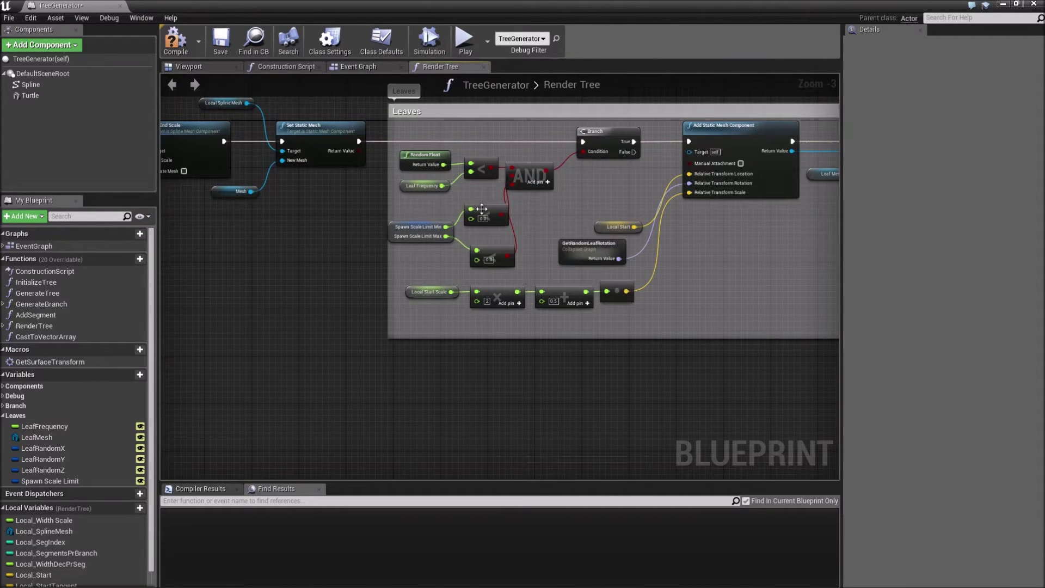
# Step: Group the Spawn Scale Limit getter and its two comparisons below the Leaf Frequency comparison, and lower the AND node beside them
pyautogui.moveTo(497, 253)
pyautogui.mouseDown()
pyautogui.moveTo(491, 234)
pyautogui.moveTo(478, 251)
pyautogui.mouseUp()
pyautogui.click(410, 228)
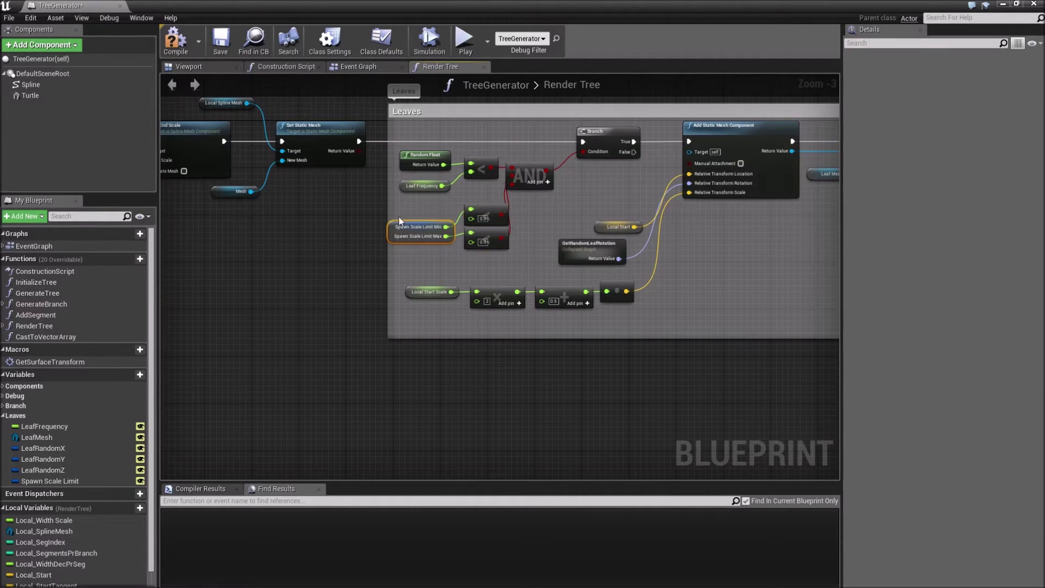
pyautogui.click(399, 220)
pyautogui.click(400, 222)
pyautogui.moveTo(400, 222); pyautogui.dragTo(475, 228)
pyautogui.moveTo(477, 276); pyautogui.dragTo(452, 270)
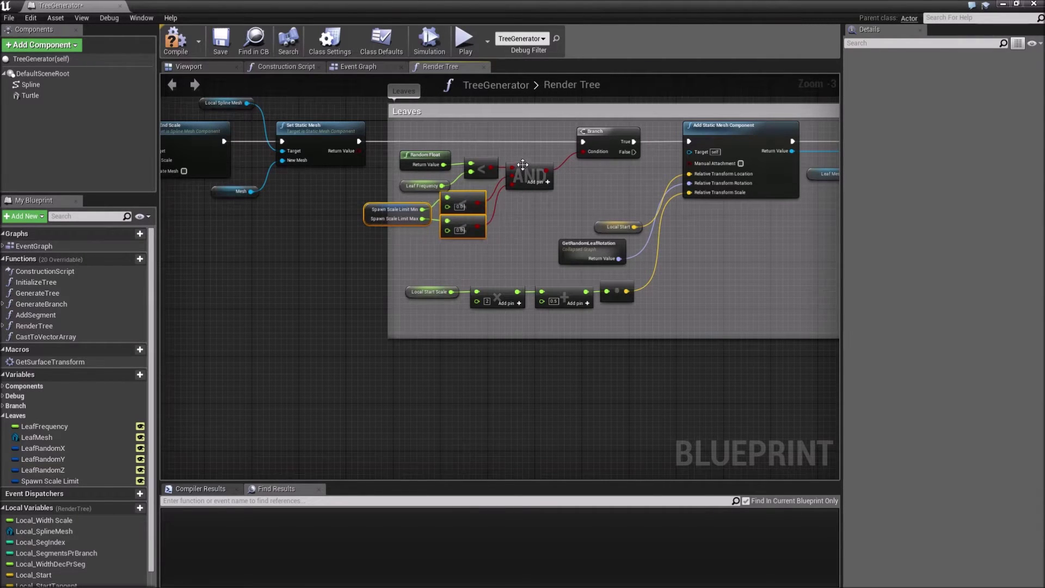
pyautogui.moveTo(537, 174); pyautogui.dragTo(530, 206)
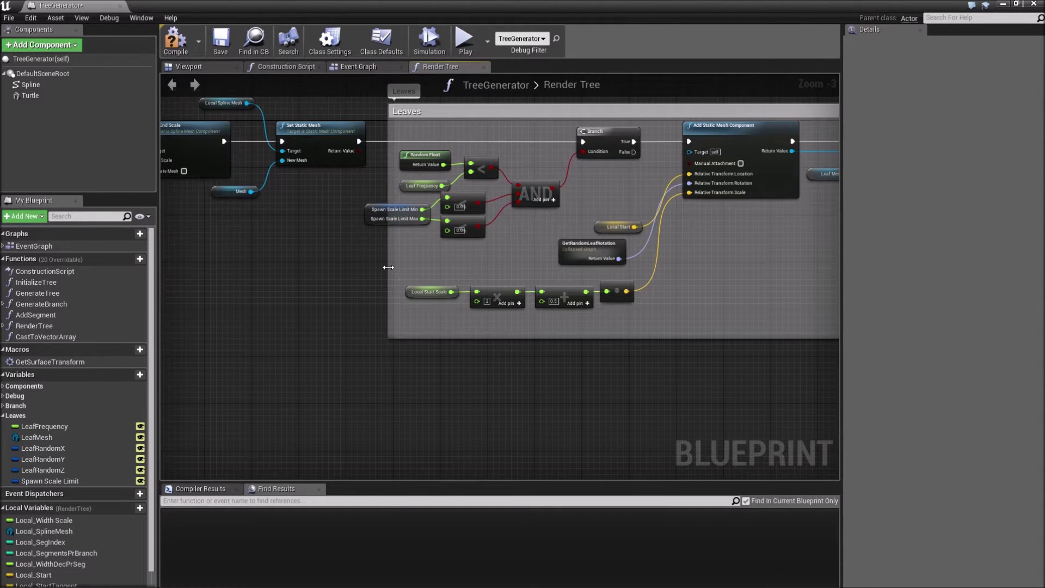
# Step: Extend the Leaves comment to the left around the Spawn Scale Limit getter and shift the whole comment group right
pyautogui.moveTo(388, 264); pyautogui.dragTo(359, 264)
pyautogui.click(466, 112)
pyautogui.press('Right')
pyautogui.press('Right')
pyautogui.press('Right')
pyautogui.press('Right')
pyautogui.press('Right')
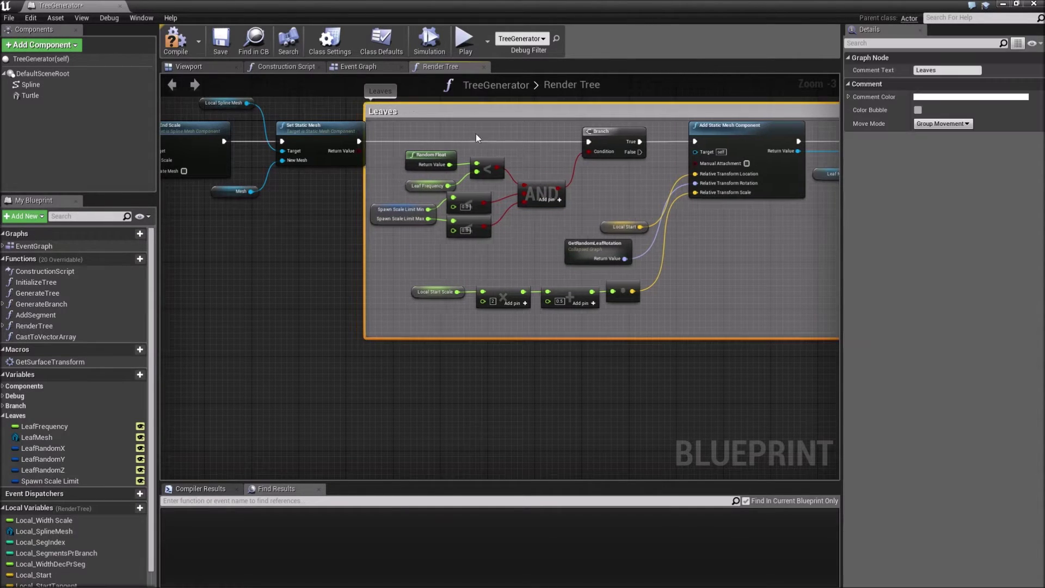
# Step: Move the Local Start and GetRandomLeafRotation nodes up and right, close to the Add Static Mesh Component transform inputs
pyautogui.moveTo(606, 227); pyautogui.dragTo(629, 253)
pyautogui.press('Up')
pyautogui.press('Up')
pyautogui.press('Up')
pyautogui.press('Up')
pyautogui.press('Up')
pyautogui.press('Up')
pyautogui.press('Right')
pyautogui.press('Right')
pyautogui.press('Right')
pyautogui.press('Right')
pyautogui.press('Up')
pyautogui.press('Up')
pyautogui.press('Up')
# Step: Move the Local Start Scale multiply-and-add chain up beneath the other leaf nodes and nudge the Spawn Scale Limit group down
pyautogui.click(490, 281)
pyautogui.moveTo(473, 292); pyautogui.dragTo(651, 314)
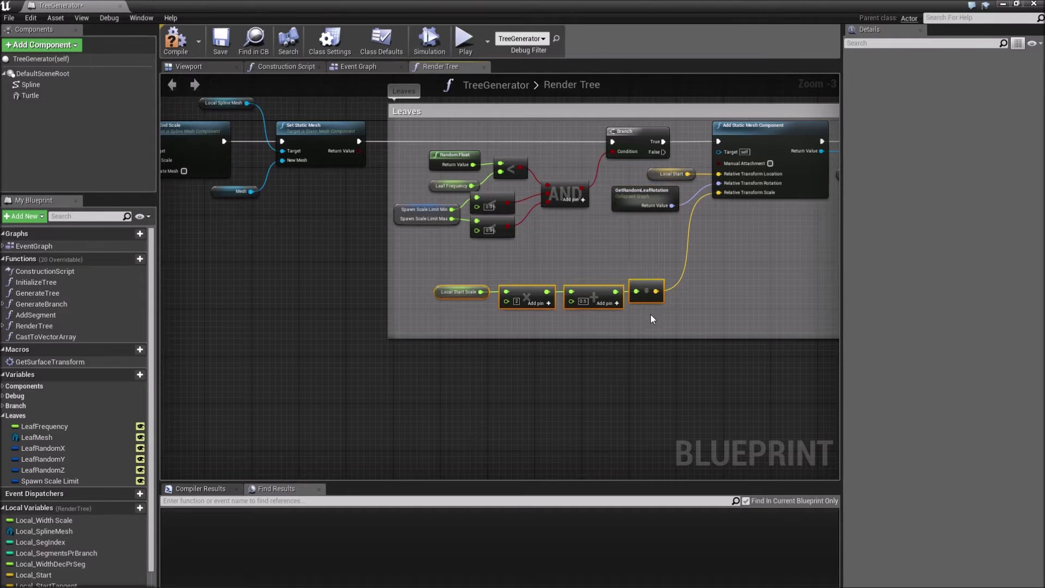
pyautogui.press('Up')
pyautogui.press('Up')
pyautogui.press('Up')
pyautogui.press('Up')
pyautogui.press('Up')
pyautogui.press('Up')
pyautogui.click(616, 298)
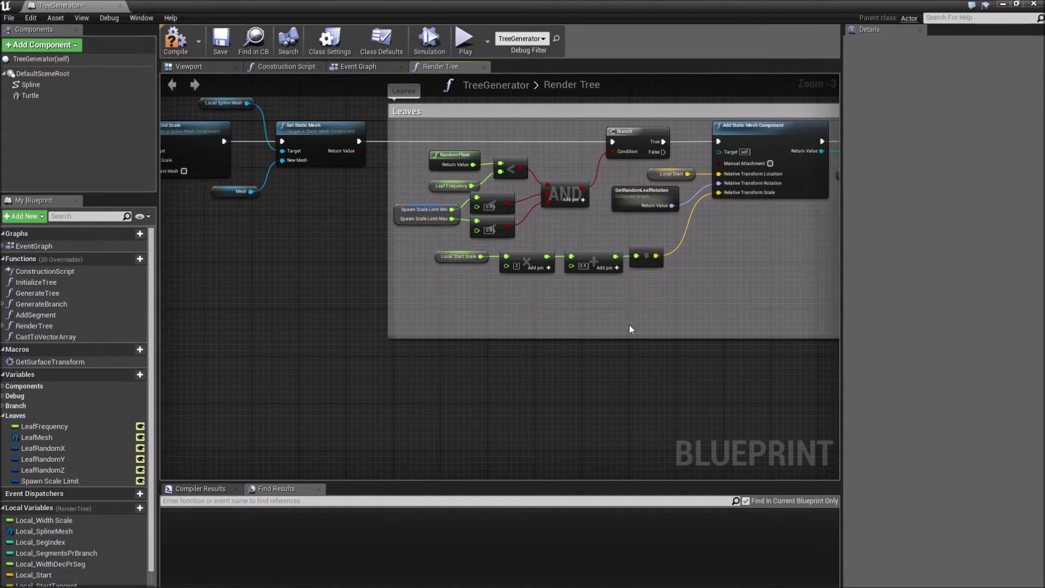
pyautogui.moveTo(432, 197); pyautogui.dragTo(515, 243)
pyautogui.press('Down')
pyautogui.click(571, 296)
pyautogui.moveTo(609, 308); pyautogui.dragTo(496, 320, button='right')
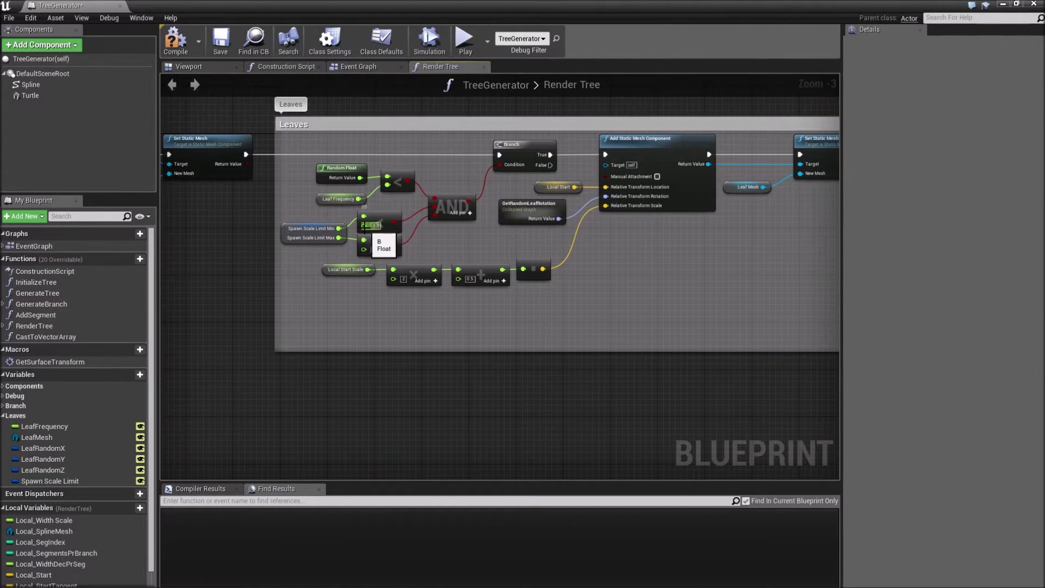
# Step: Move the Local Start Scale getter left and wire it into both limit comparisons, with Min and Max as their second inputs
pyautogui.moveTo(332, 268); pyautogui.dragTo(290, 269)
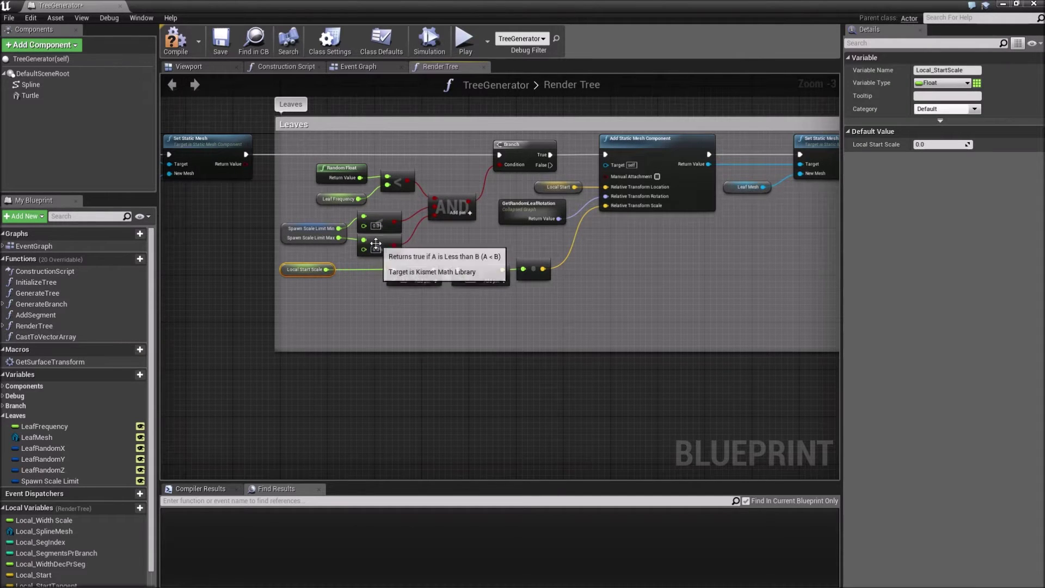
pyautogui.moveTo(326, 269); pyautogui.dragTo(365, 218)
pyautogui.moveTo(366, 220); pyautogui.dragTo(364, 217)
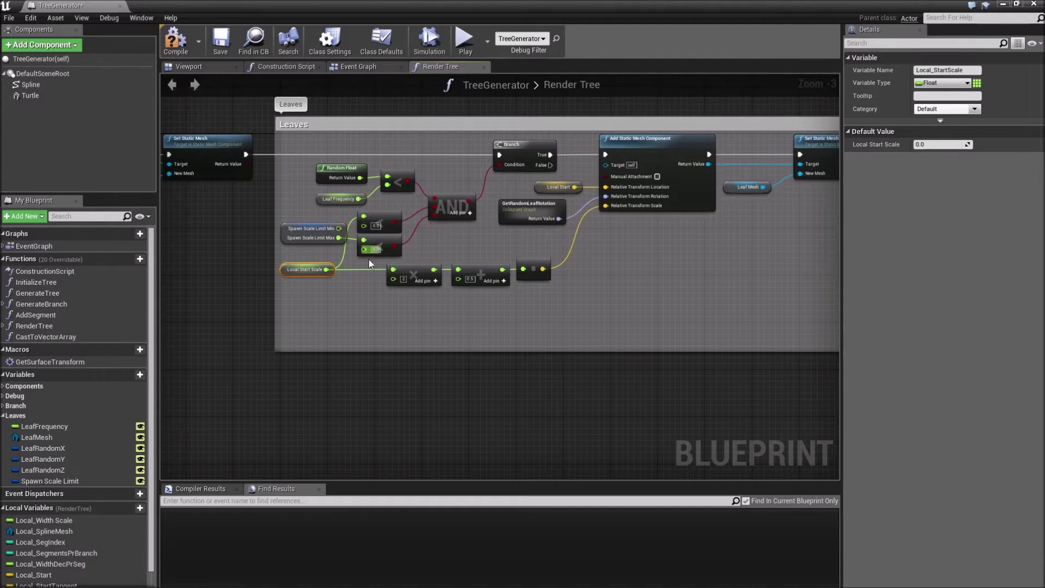
pyautogui.moveTo(339, 229); pyautogui.dragTo(367, 226)
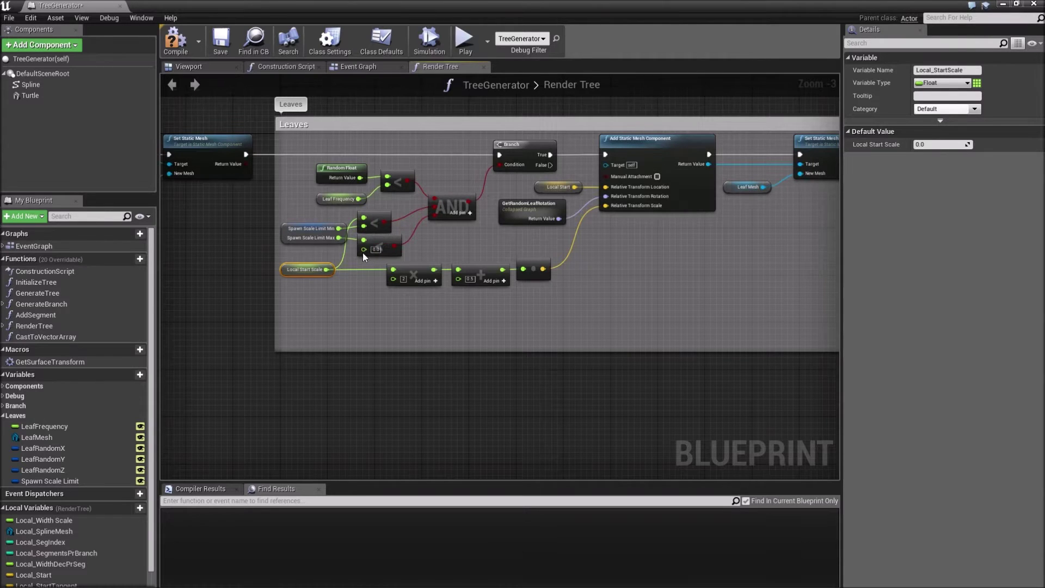
pyautogui.moveTo(326, 270); pyautogui.dragTo(363, 250)
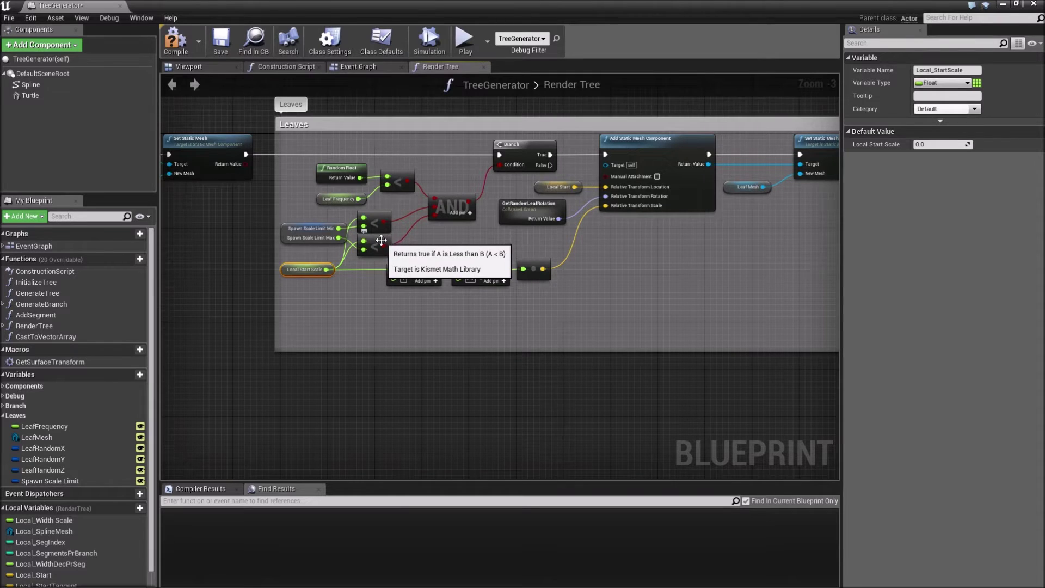
# Step: Replace the Spawn Scale Limit Min comparison with a float greater-than node wired to Local Start Scale, Min and the AND node
pyautogui.click(381, 240)
pyautogui.click(378, 216)
pyautogui.press('Delete')
pyautogui.moveTo(338, 229); pyautogui.dragTo(373, 227)
pyautogui.write('<')
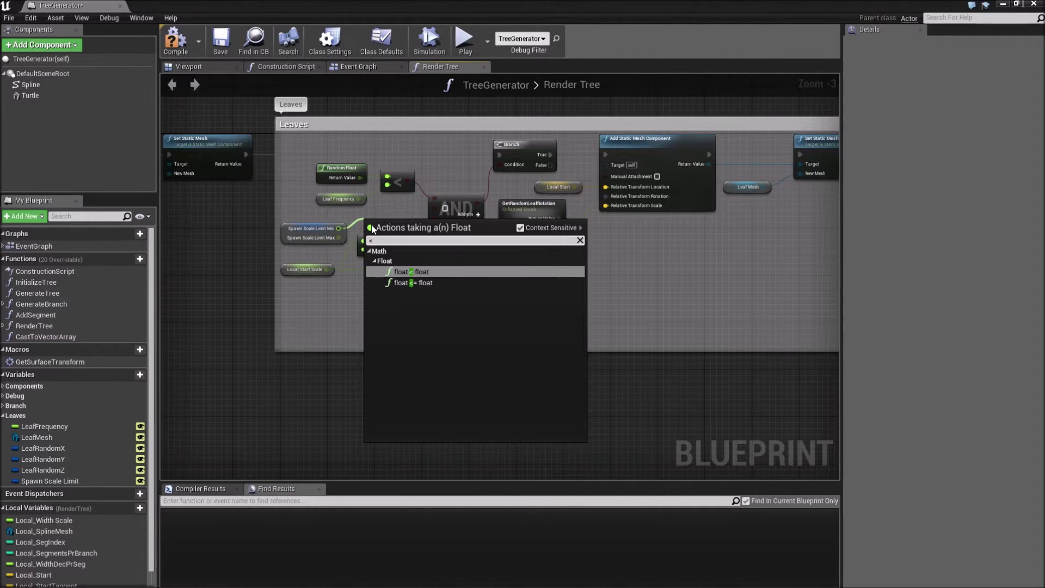
pyautogui.press('BackSpace')
pyautogui.write('>')
pyautogui.press('Return')
pyautogui.moveTo(373, 220); pyautogui.dragTo(377, 214)
pyautogui.moveTo(325, 269); pyautogui.dragTo(365, 225)
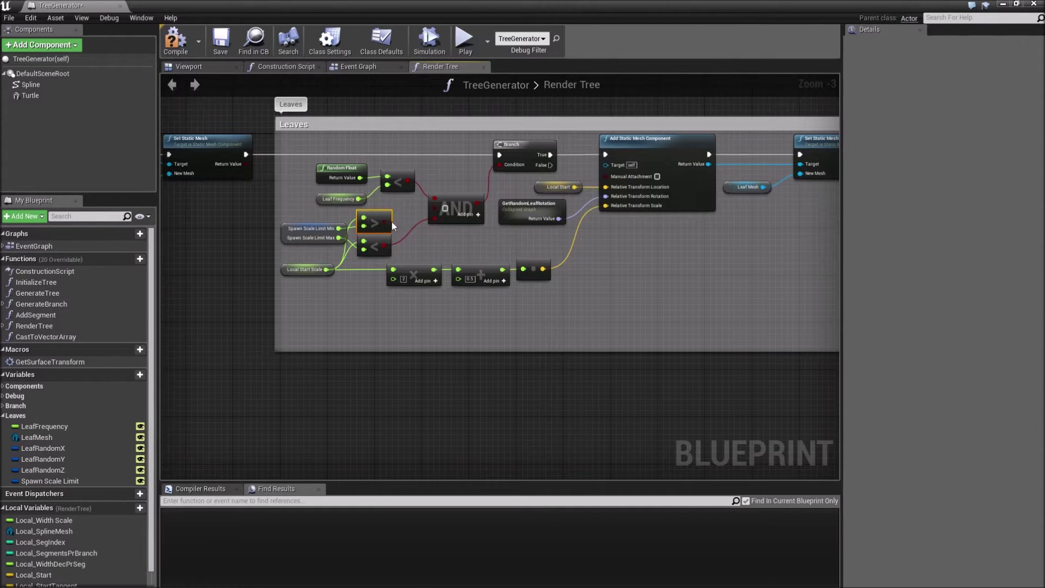
pyautogui.moveTo(431, 207); pyautogui.dragTo(434, 207)
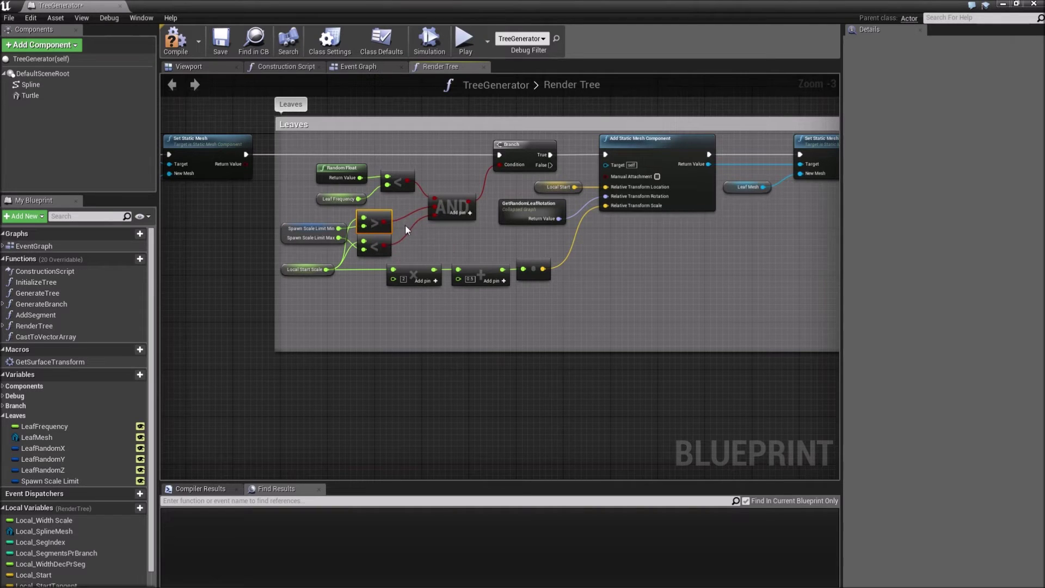
# Step: Compile the blueprint and move its window out of the way of the level viewport
pyautogui.click(176, 41)
pyautogui.moveTo(414, 5); pyautogui.dragTo(120, 225)
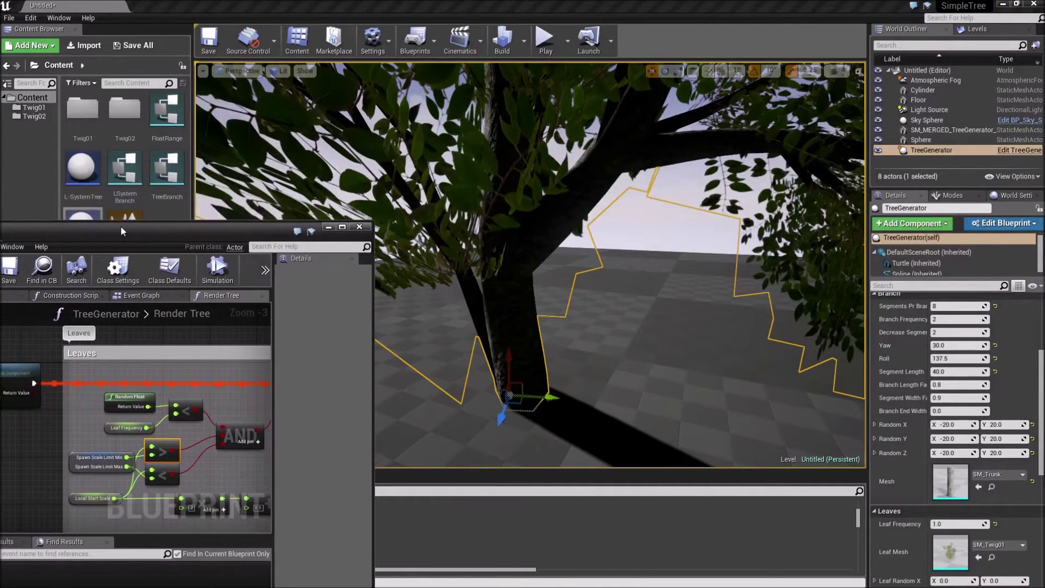
pyautogui.moveTo(534, 290); pyautogui.dragTo(639, 272, button='right')
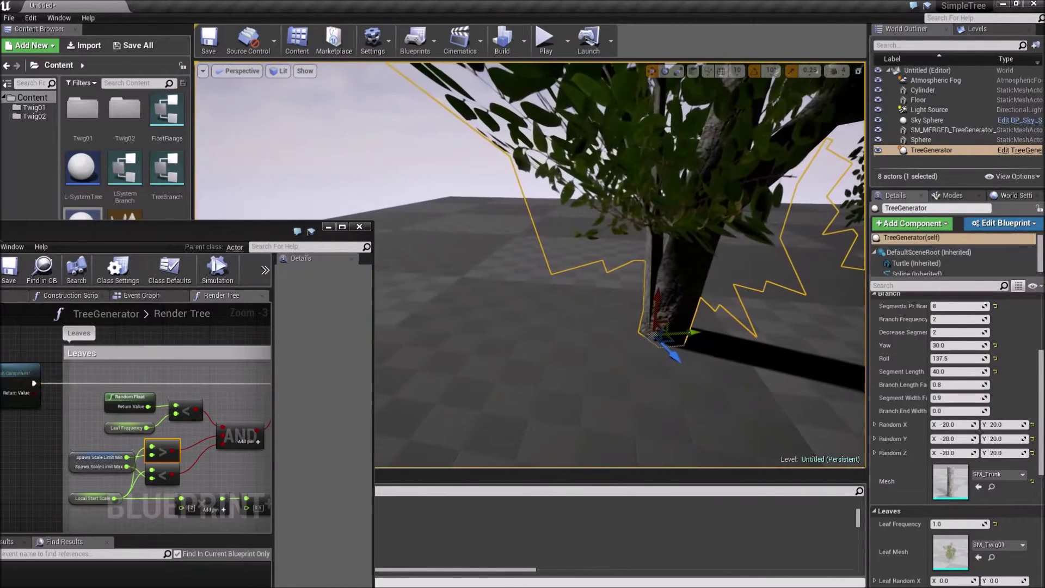
pyautogui.moveTo(239, 233); pyautogui.dragTo(0, 135)
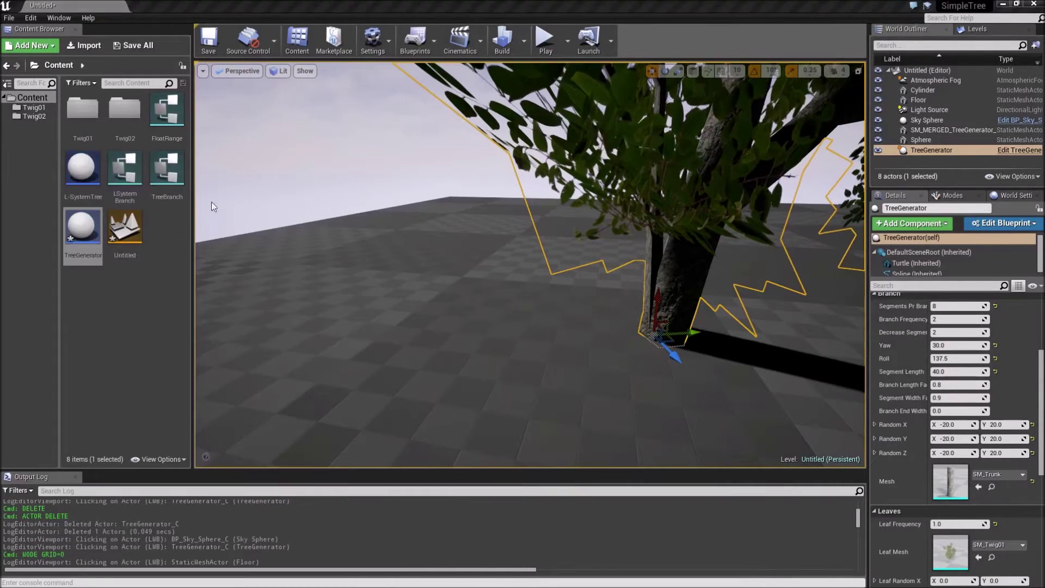
# Step: Set the TreeGenerator's Spawn Scale Limit to Min 0.05 and Max 0.8, after trying 0.9 for Max
pyautogui.scroll(-3, 947, 550)
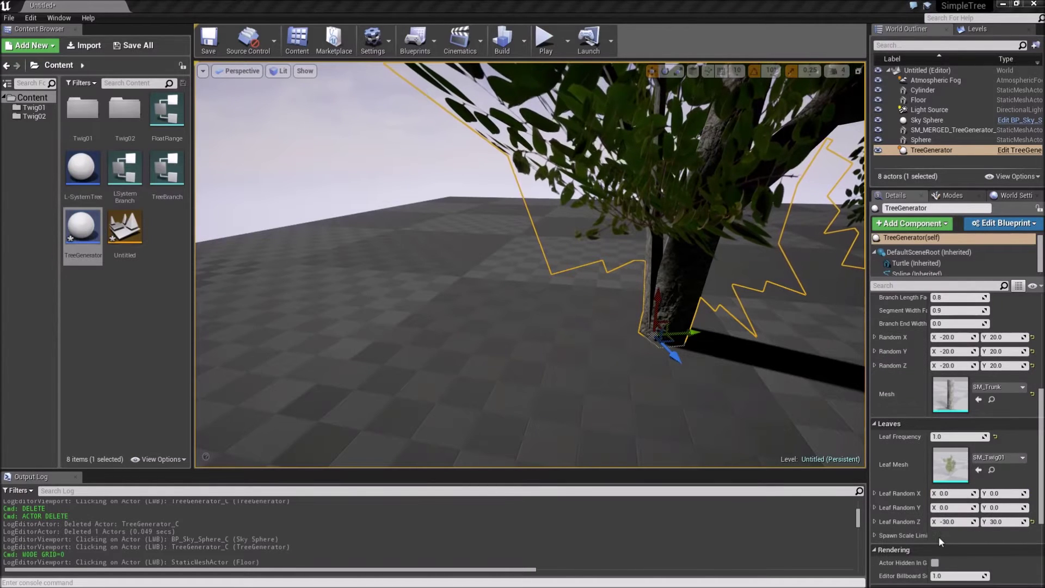
pyautogui.click(874, 535)
pyautogui.scroll(-2, 873, 534)
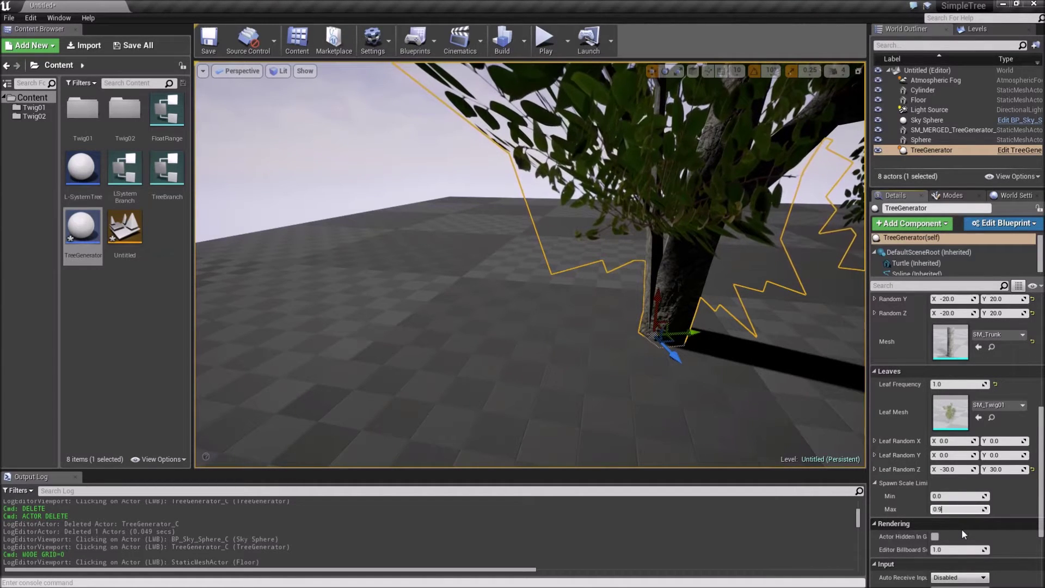
pyautogui.press('Return')
pyautogui.click(951, 509)
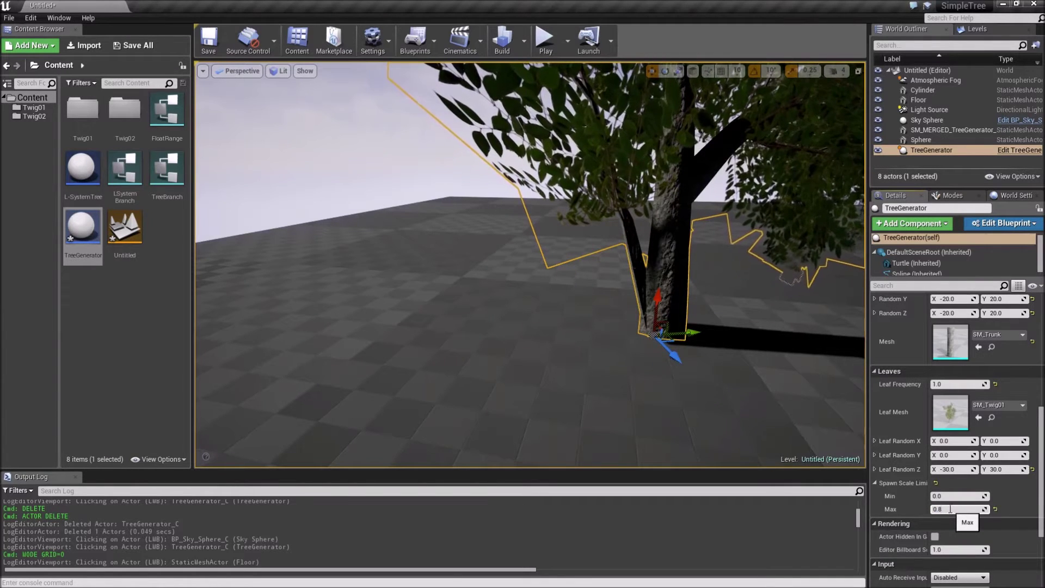
pyautogui.write('0.8')
pyautogui.press('Return')
pyautogui.moveTo(733, 401); pyautogui.dragTo(566, 239, button='right')
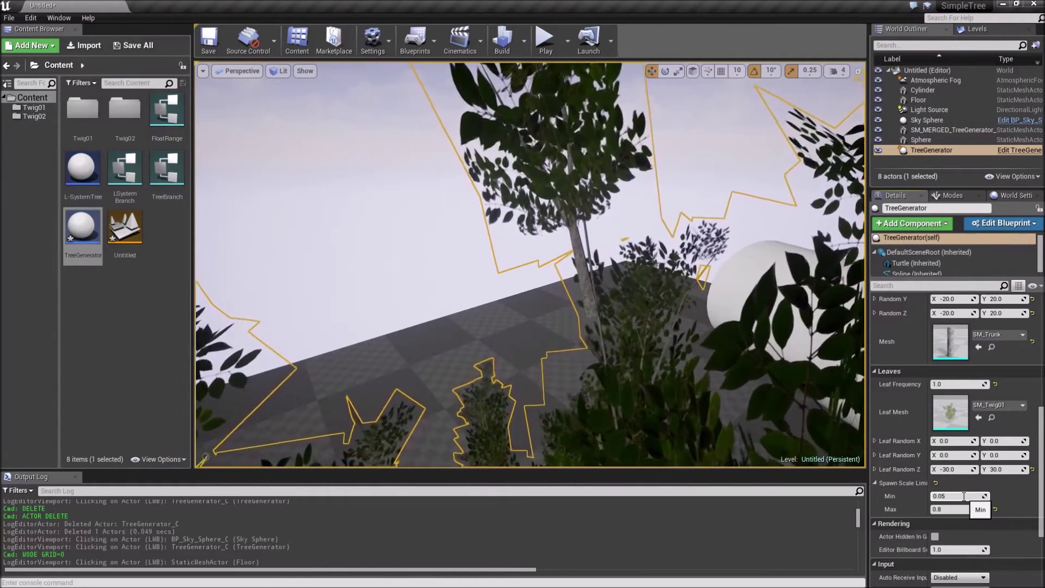
# Step: View the tree from farther away, reselect the TreeGenerator by its trunk and shift it slightly to regenerate the tree
pyautogui.moveTo(481, 373); pyautogui.dragTo(572, 313, button='right')
pyautogui.click(431, 258)
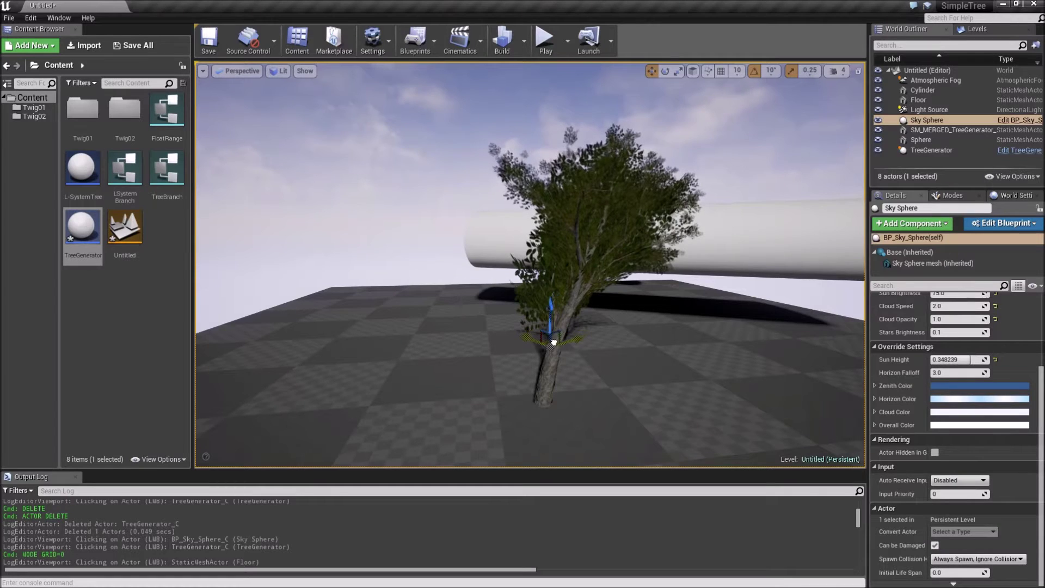
pyautogui.moveTo(527, 362); pyautogui.dragTo(633, 346, button='right')
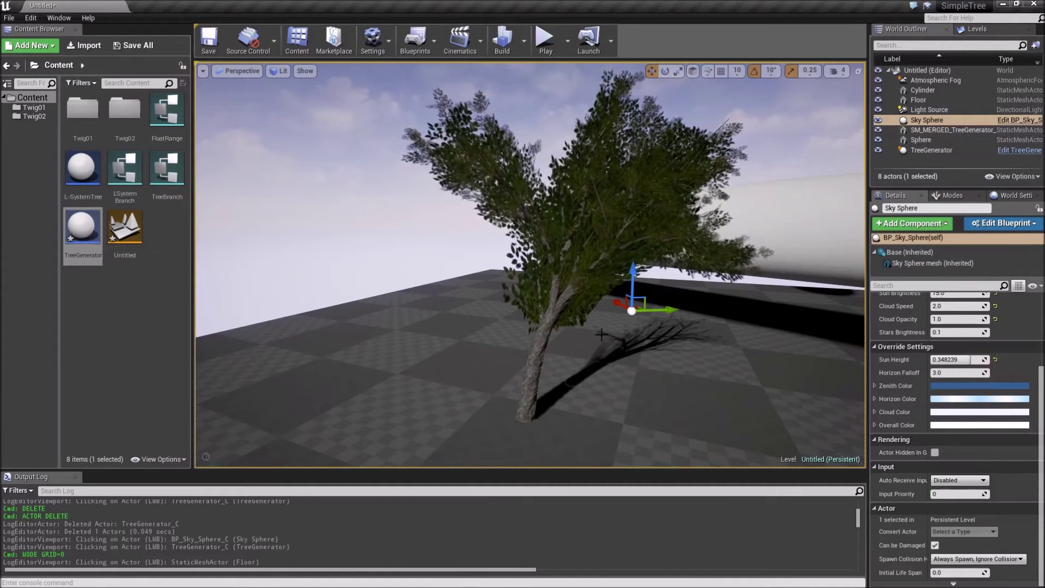
pyautogui.click(525, 388)
pyautogui.moveTo(571, 421); pyautogui.dragTo(544, 421)
pyautogui.moveTo(512, 333); pyautogui.dragTo(471, 316, button='right')
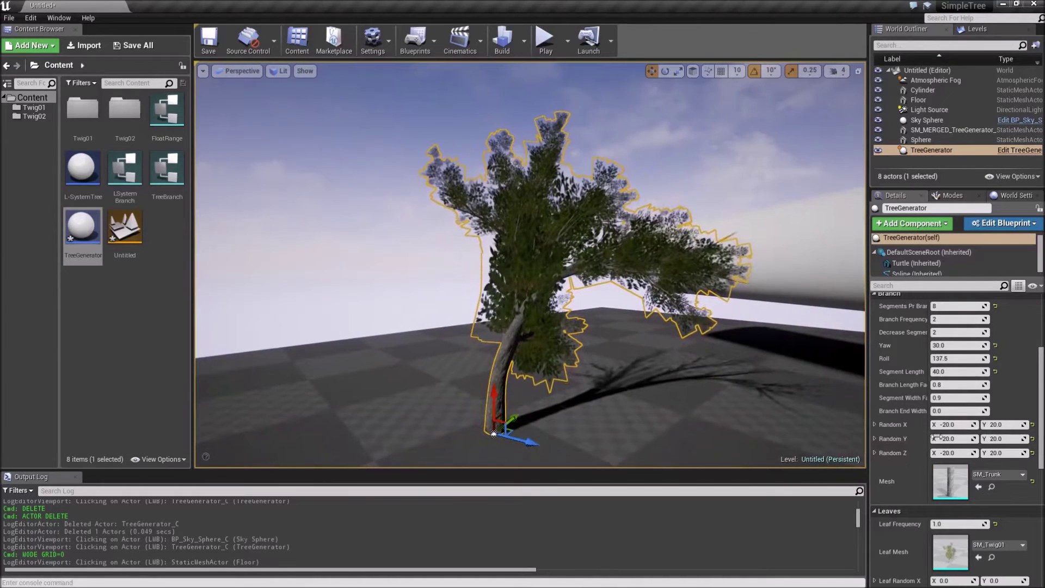
# Step: Set the X value of Leaf Random Z to 30 and look over the regenerated tree
pyautogui.scroll(-4, 945, 497)
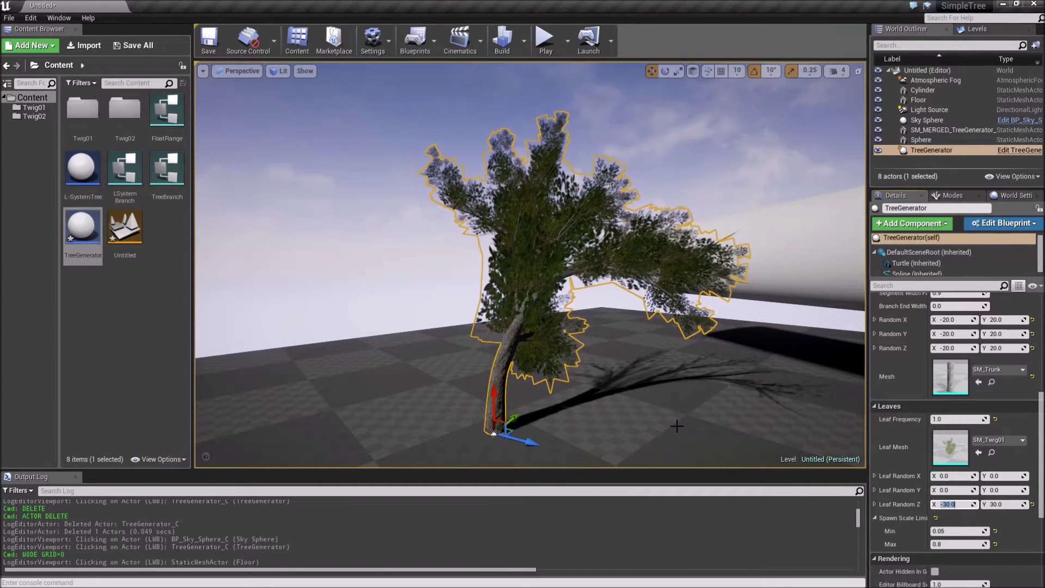
pyautogui.press('Tab')
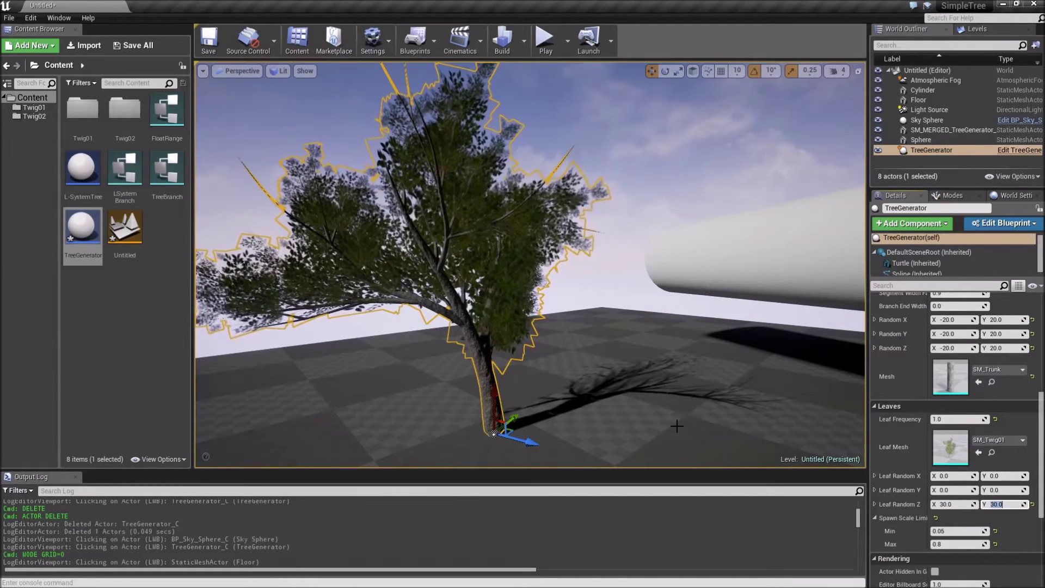
pyautogui.press('w')
pyautogui.moveTo(360, 271); pyautogui.dragTo(561, 338, button='right')
pyautogui.press('f')
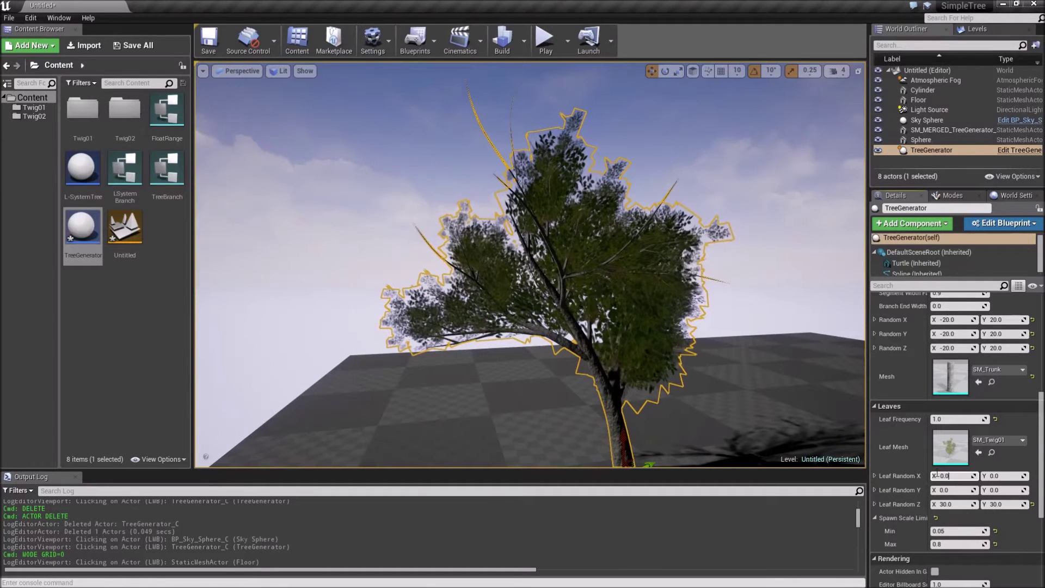
# Step: Try a Leaf Random X range from -90 to 90 and view the tree
pyautogui.write('-90')
pyautogui.press('Return')
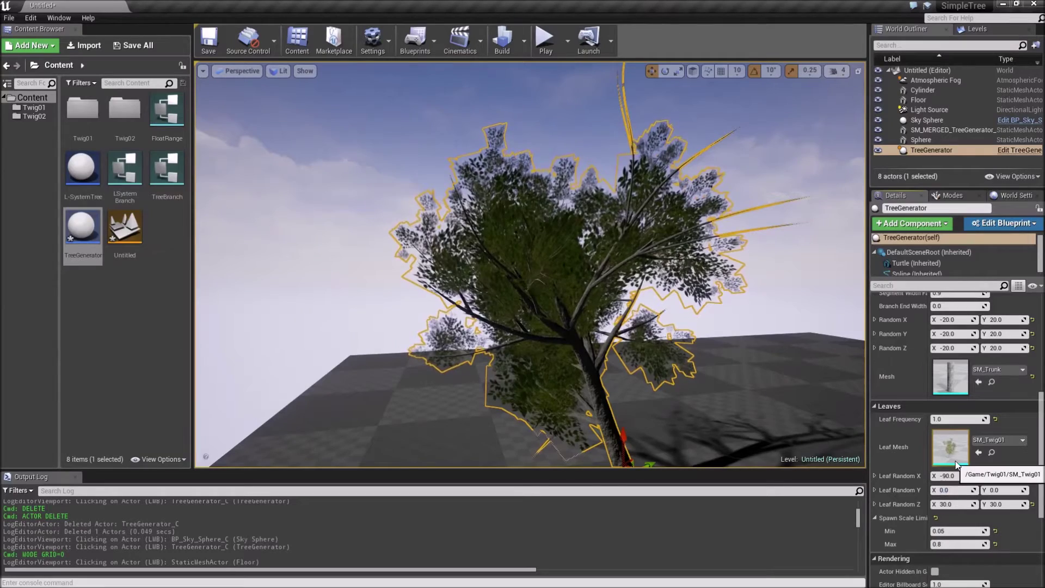
pyautogui.press('Return')
pyautogui.moveTo(512, 297); pyautogui.dragTo(490, 305, button='right')
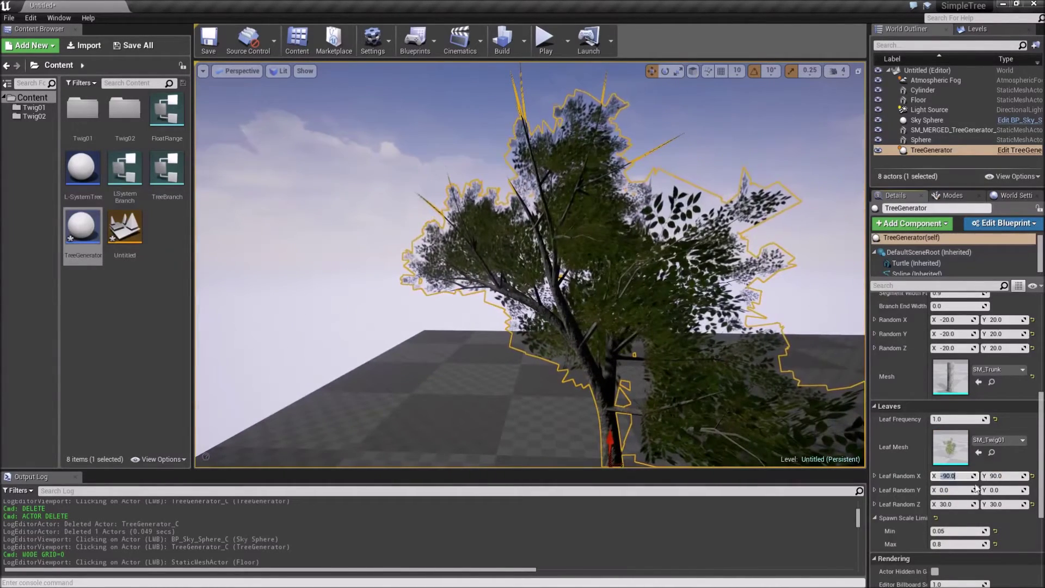
# Step: Set the Leaf Random X range to -180 and 180
pyautogui.write('-180')
pyautogui.press('Tab')
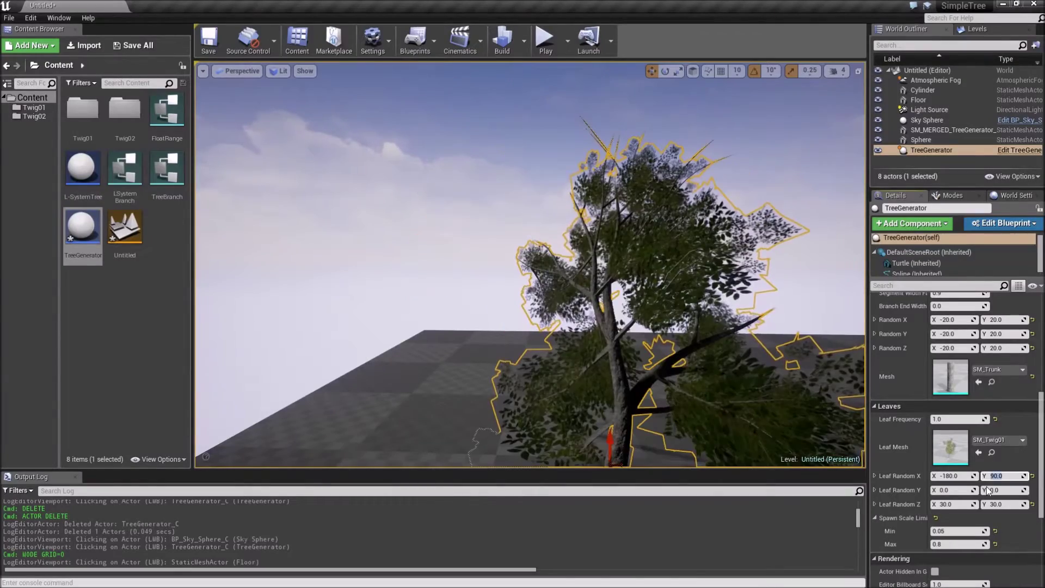
pyautogui.write('180')
pyautogui.press('Return')
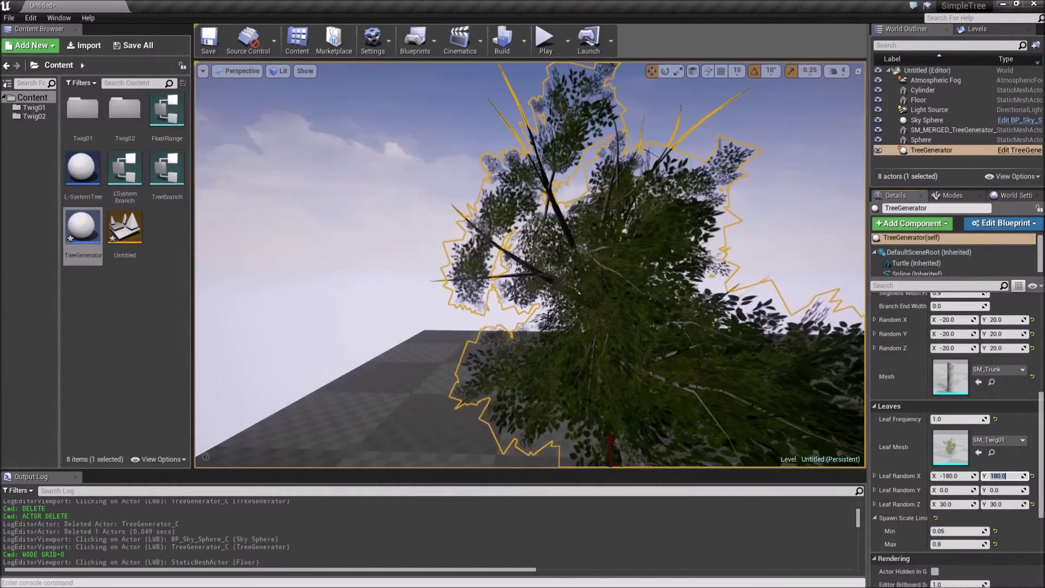
# Step: Set the Leaf Random X range to -30 and 30 and view the regenerated tree with nothing outlined
pyautogui.moveTo(625, 229)
pyautogui.mouseDown(button='right')
pyautogui.moveTo(667, 229)
pyautogui.moveTo(620, 230)
pyautogui.moveTo(617, 208)
pyautogui.moveTo(616, 236)
pyautogui.mouseUp(button='right')
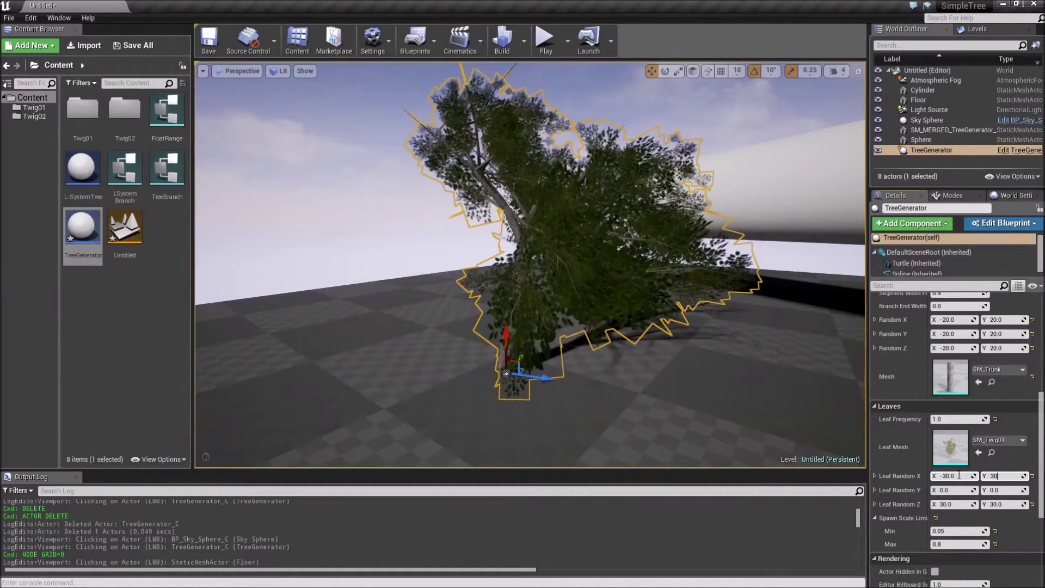
pyautogui.press('Return')
pyautogui.moveTo(695, 420); pyautogui.dragTo(694, 409, button='right')
pyautogui.moveTo(415, 298); pyautogui.dragTo(504, 312, button='right')
pyautogui.click(415, 299)
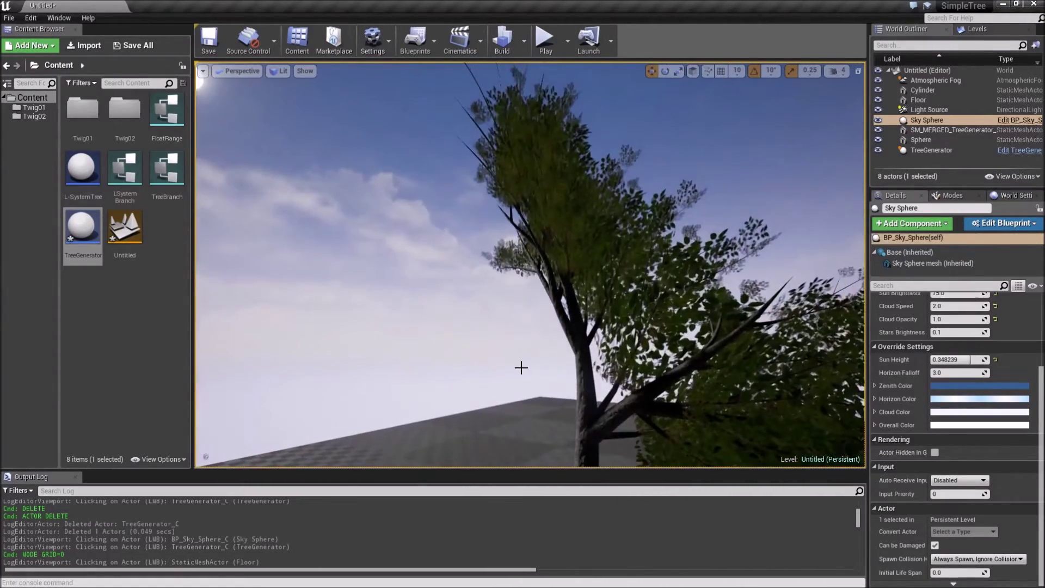
# Step: Reselect the TreeGenerator and set its Leaf Random Z range to -45 and 45
pyautogui.click(931, 150)
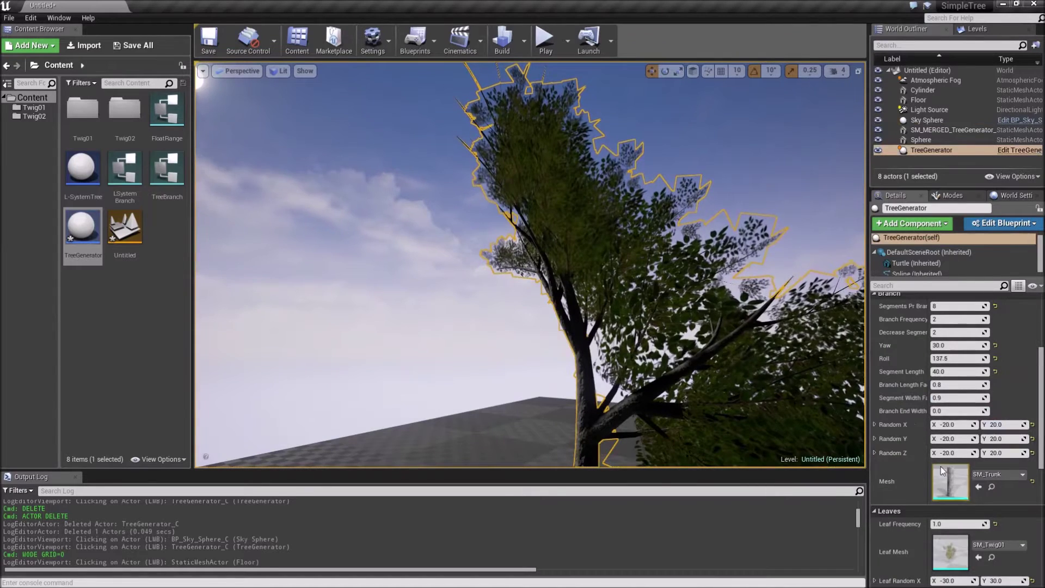
pyautogui.scroll(-5, 942, 471)
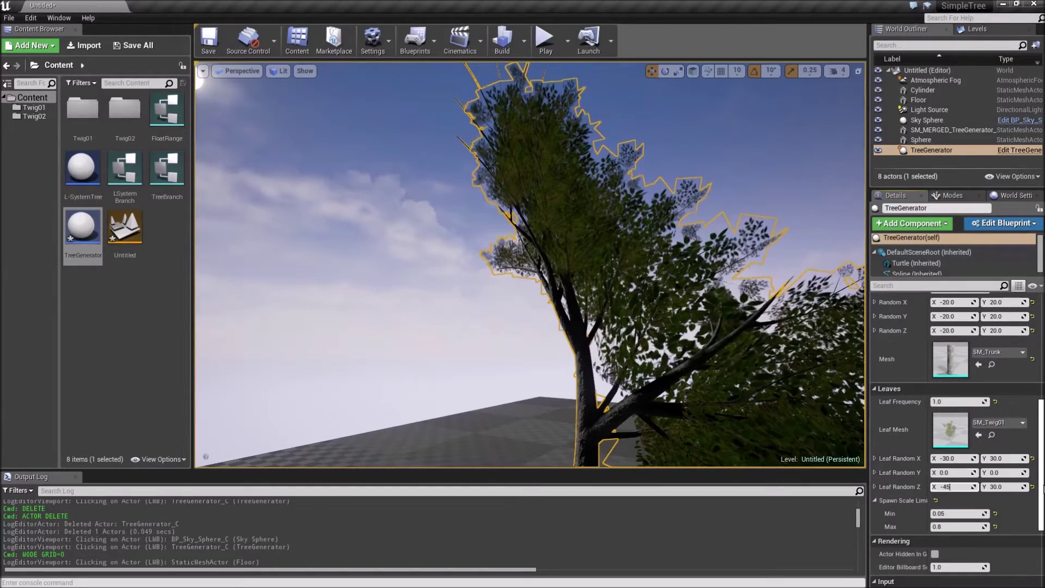
pyautogui.write('5')
pyautogui.press('Tab')
pyautogui.write('45')
pyautogui.press('Return')
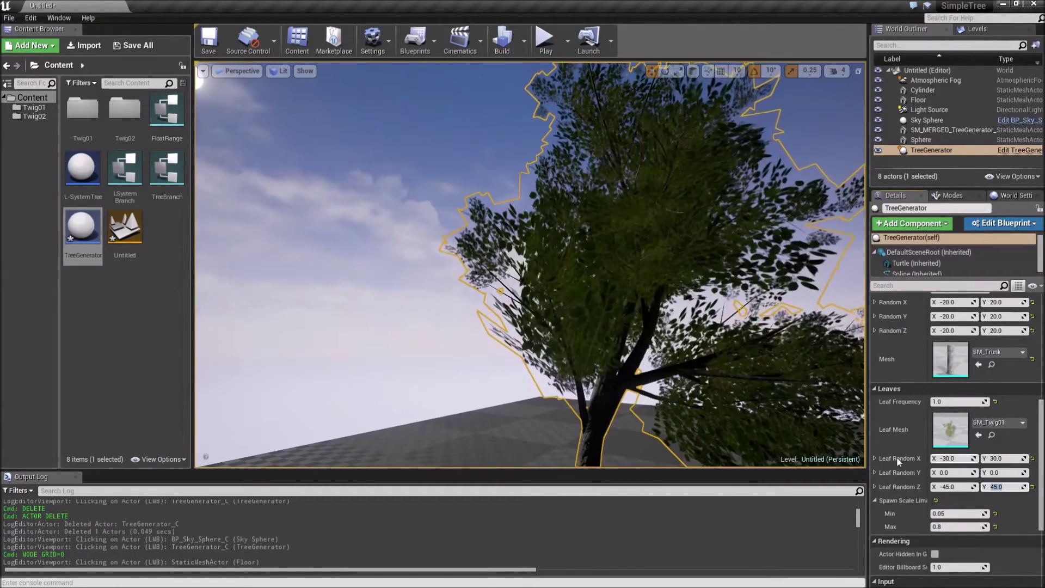
# Step: Shift the TreeGenerator slightly to regenerate the tree, deselect it and inspect the foliage from several sides
pyautogui.moveTo(530, 264); pyautogui.dragTo(511, 401, button='right')
pyautogui.moveTo(587, 415); pyautogui.dragTo(593, 414)
pyautogui.moveTo(593, 414); pyautogui.dragTo(616, 389, button='right')
pyautogui.click(362, 133)
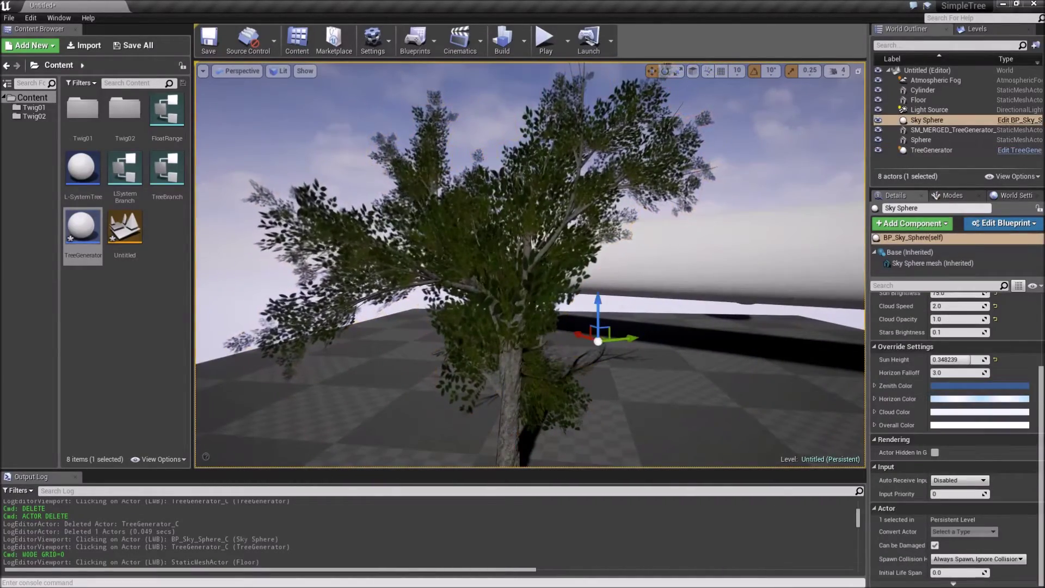
pyautogui.moveTo(404, 157)
pyautogui.mouseDown(button='right')
pyautogui.moveTo(376, 163)
pyautogui.moveTo(400, 165)
pyautogui.moveTo(376, 147)
pyautogui.moveTo(405, 142)
pyautogui.mouseUp(button='right')
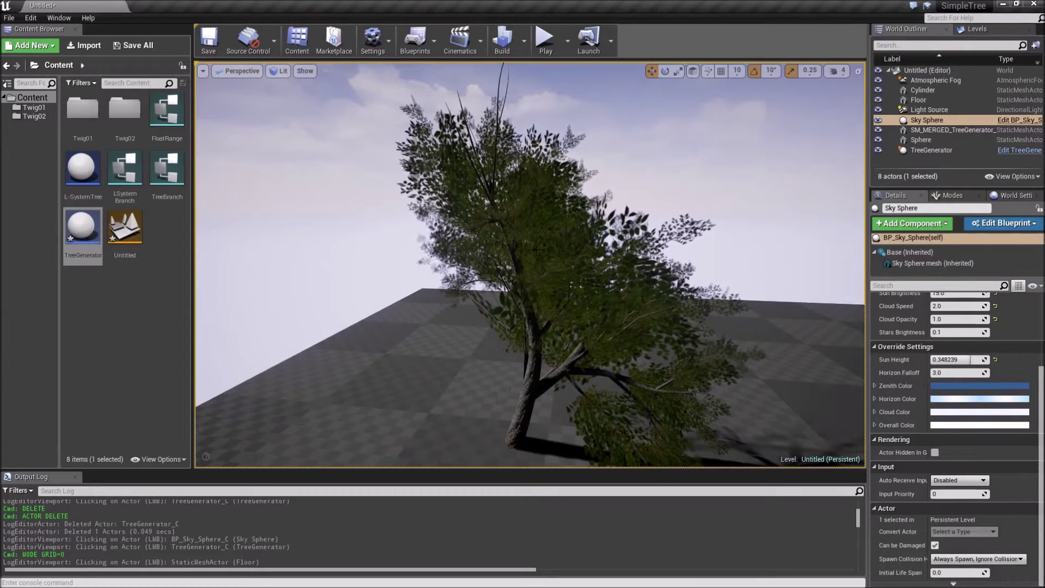
pyautogui.moveTo(405, 142); pyautogui.dragTo(403, 134, button='right')
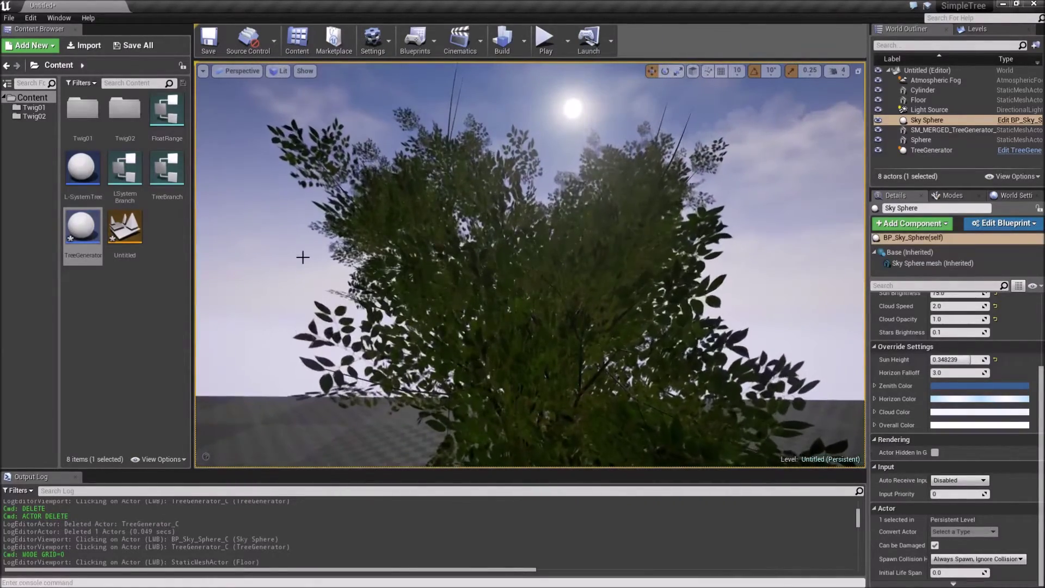
# Step: Open the M_Twig material from the Twig01 folder and create a material instance from it
pyautogui.click(32, 108)
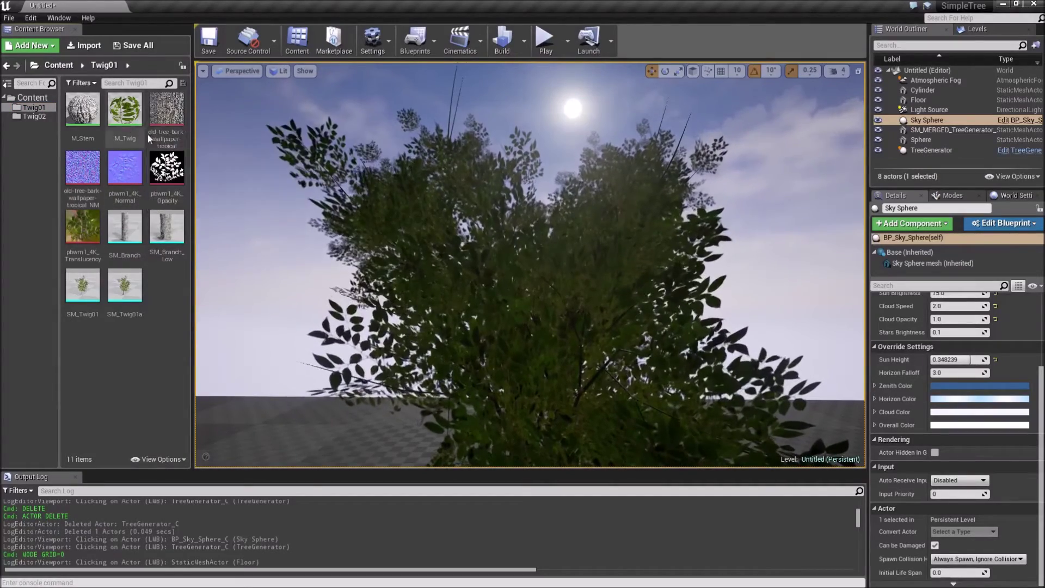
pyautogui.click(124, 112)
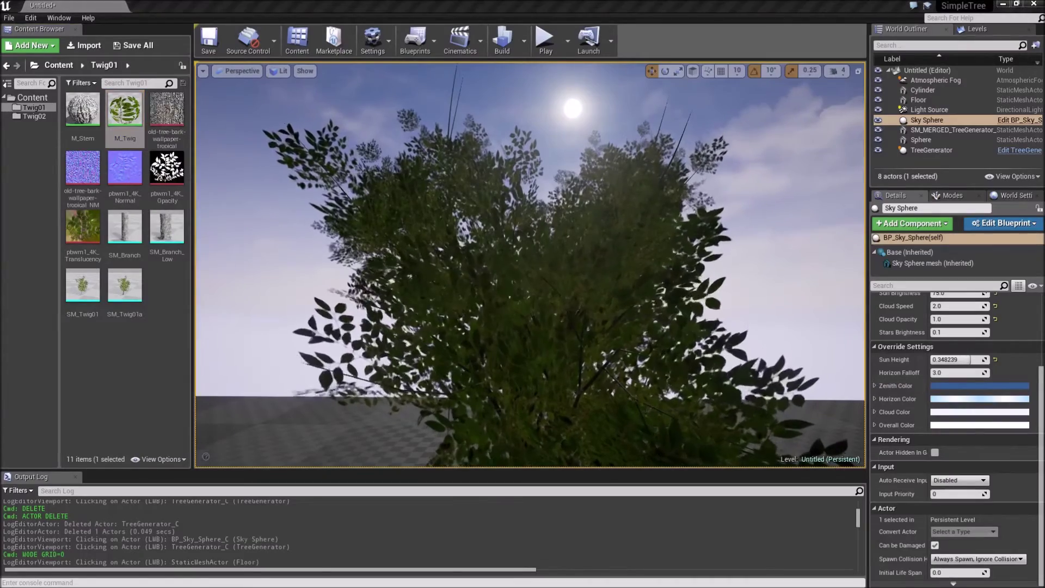
pyautogui.moveTo(1044, 54); pyautogui.dragTo(974, 173)
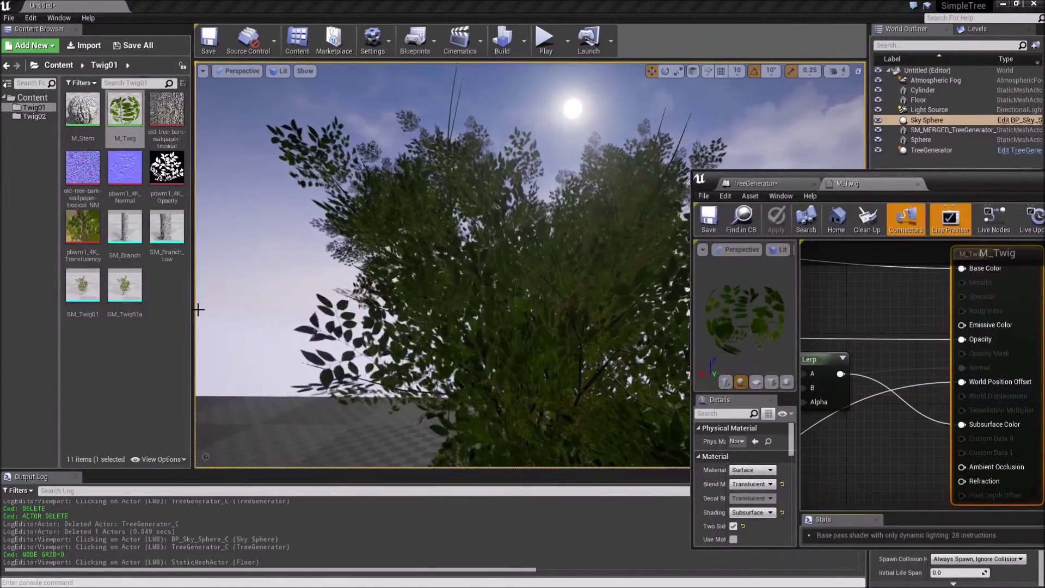
pyautogui.rightClick(124, 117)
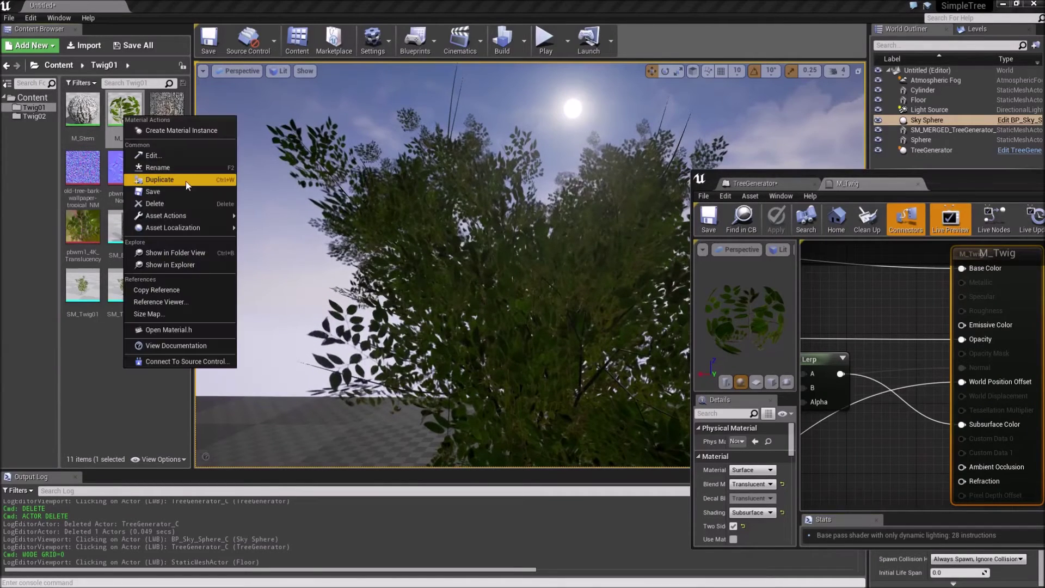
pyautogui.click(187, 132)
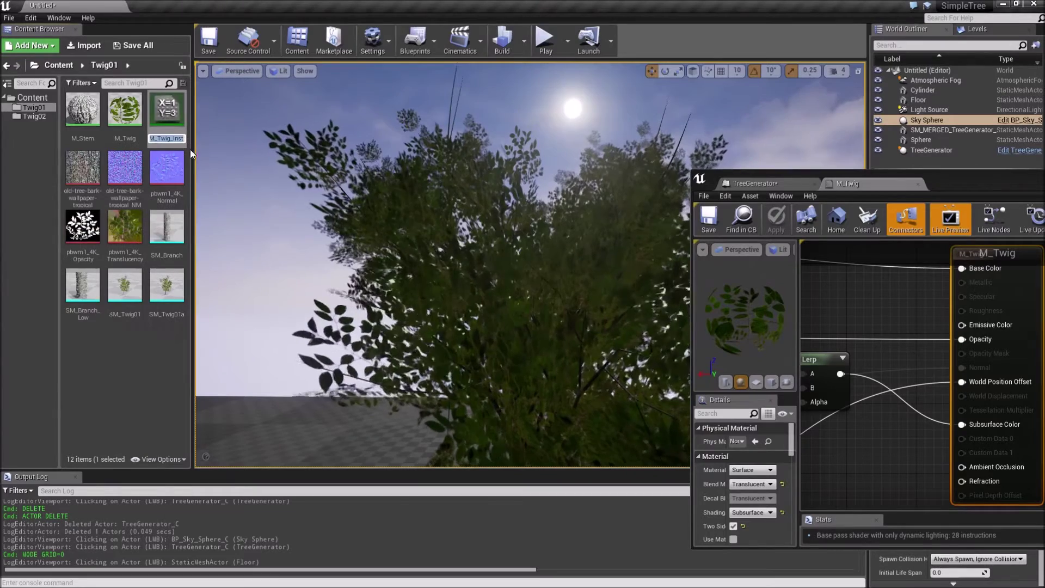
pyautogui.press('Right')
pyautogui.press('BackSpace')
pyautogui.press('BackSpace')
pyautogui.press('BackSpace')
pyautogui.press('BackSpace')
pyautogui.press('BackSpace')
pyautogui.press('Escape')
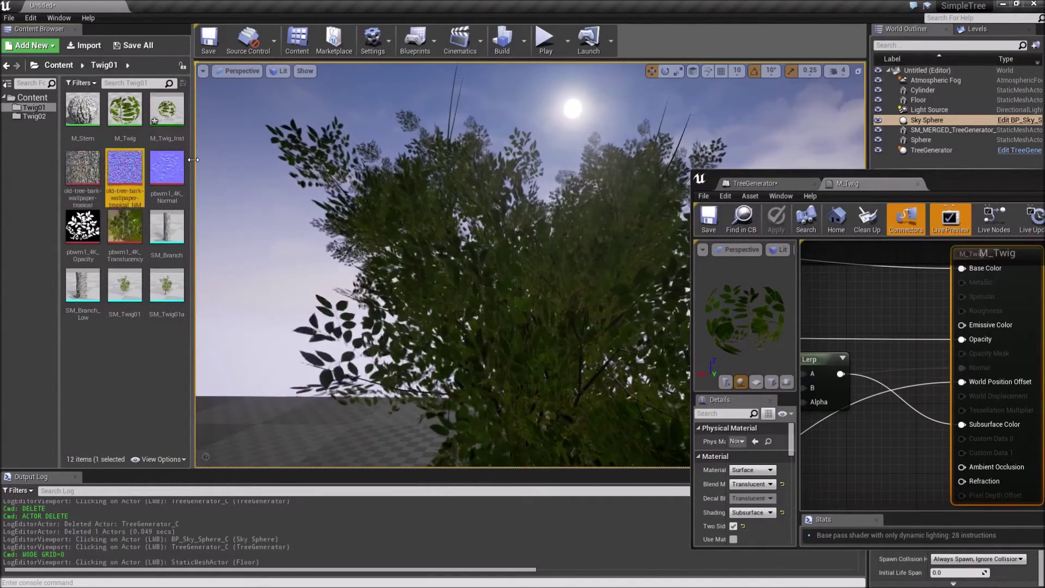
# Step: Rename the new twig material instance as MI_Twig
pyautogui.press('F2')
pyautogui.press('Right')
pyautogui.press('BackSpace')
pyautogui.press('BackSpace')
pyautogui.press('BackSpace')
pyautogui.press('BackSpace')
pyautogui.press('BackSpace')
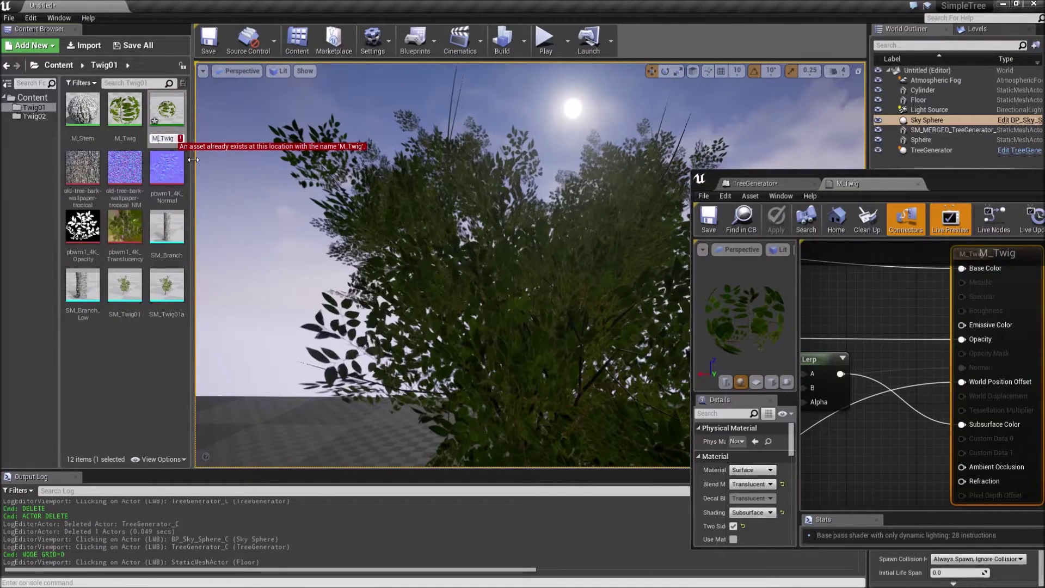
pyautogui.write('I')
pyautogui.press('Return')
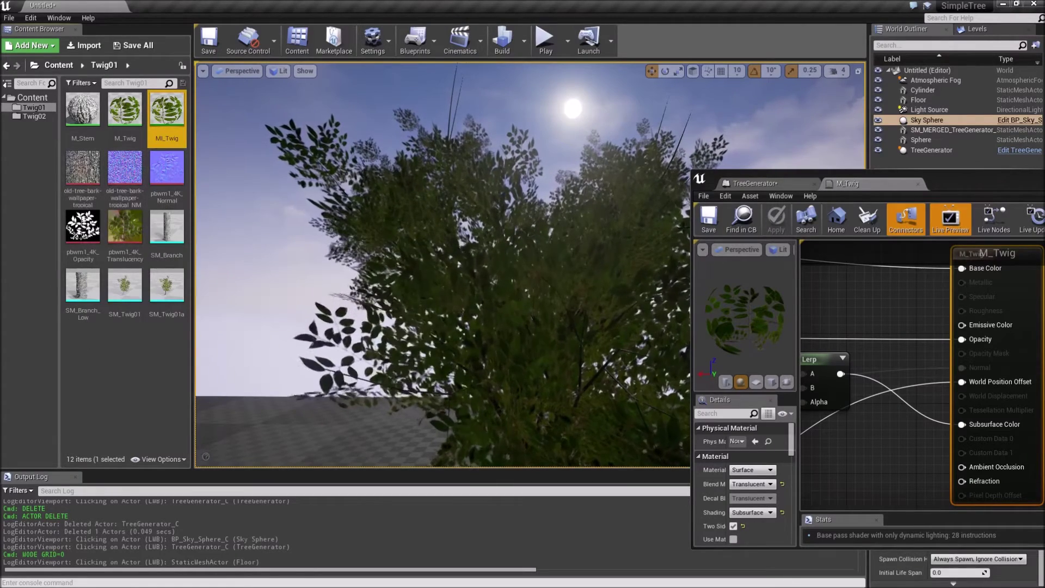
# Step: Assign MI_Twig to Element 1 of the SM_Twig01 mesh, save the mesh and close its editor
pyautogui.moveTo(963, 181); pyautogui.dragTo(538, 72)
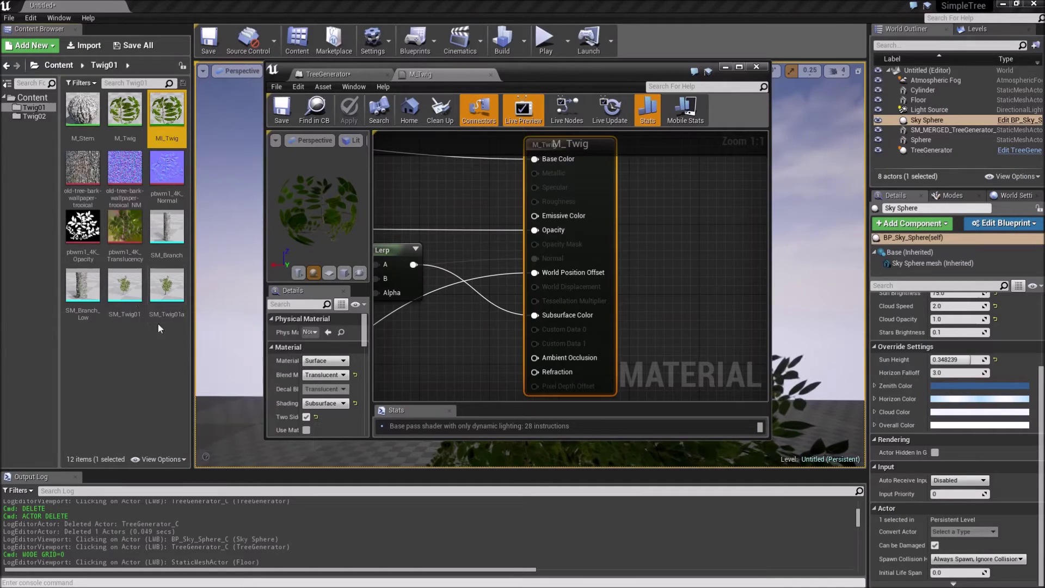
pyautogui.doubleClick(132, 293)
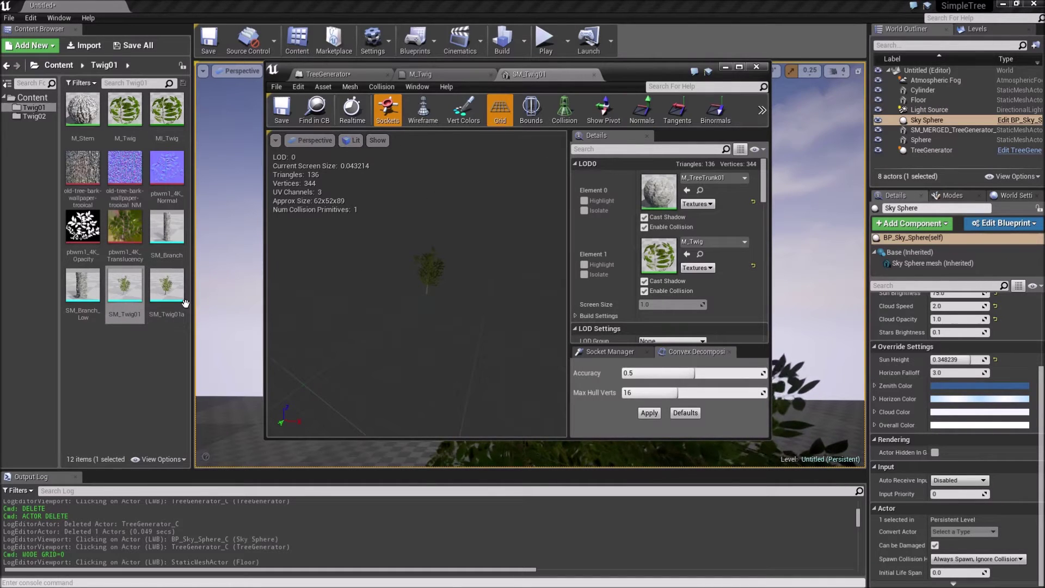
pyautogui.click(740, 242)
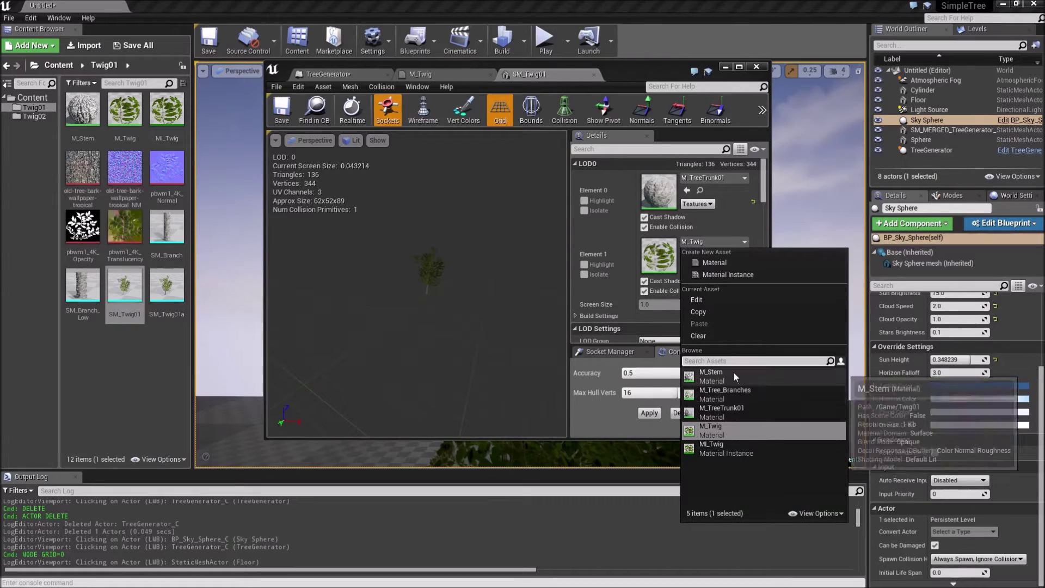
pyautogui.click(725, 450)
pyautogui.click(281, 109)
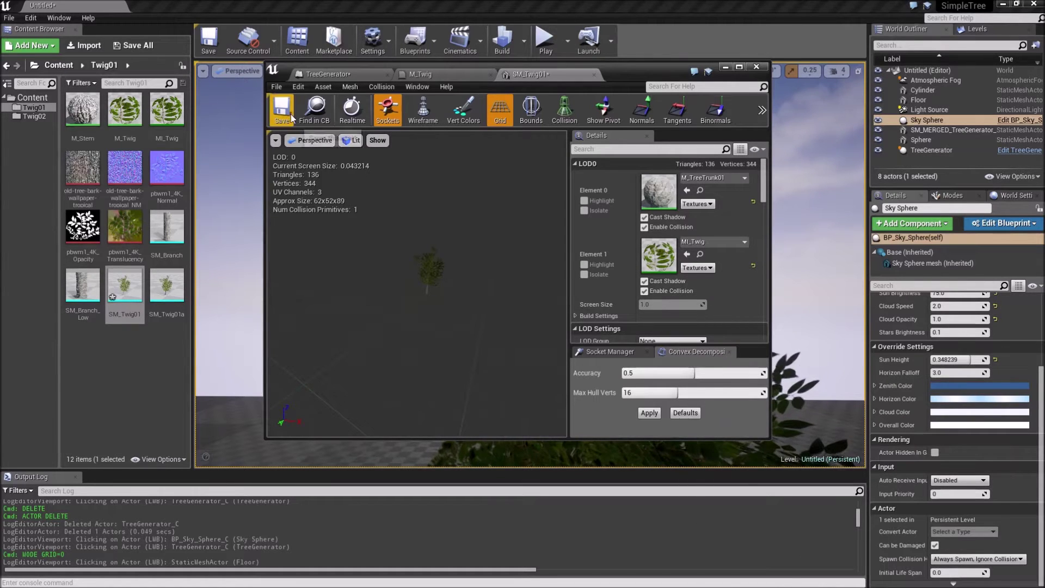
pyautogui.click(756, 66)
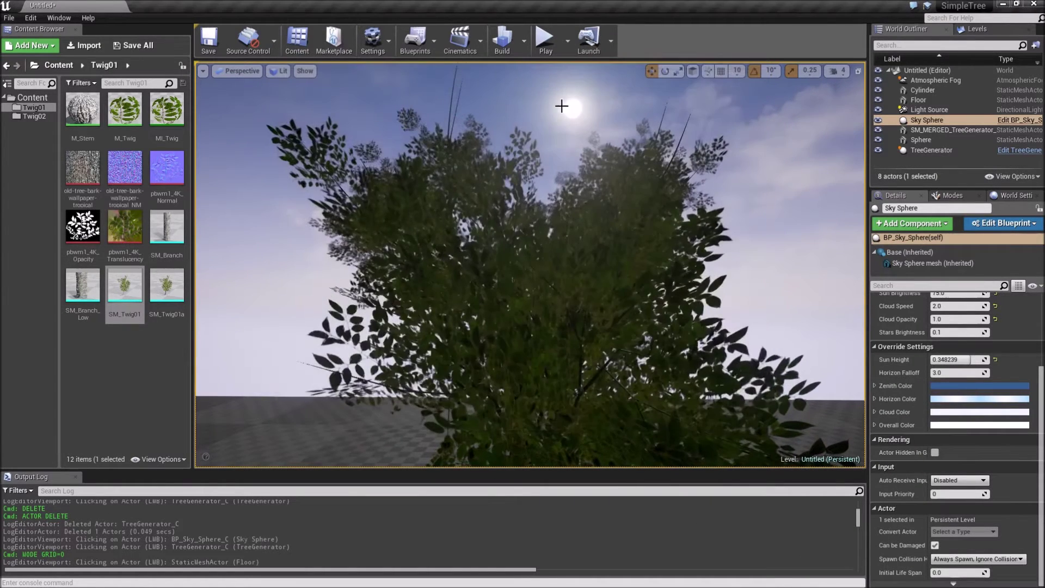
# Step: Open the M_Twig material for editing with its whole node graph in view
pyautogui.moveTo(531, 261); pyautogui.dragTo(434, 250, button='right')
pyautogui.click(136, 117)
pyautogui.doubleClick(136, 117)
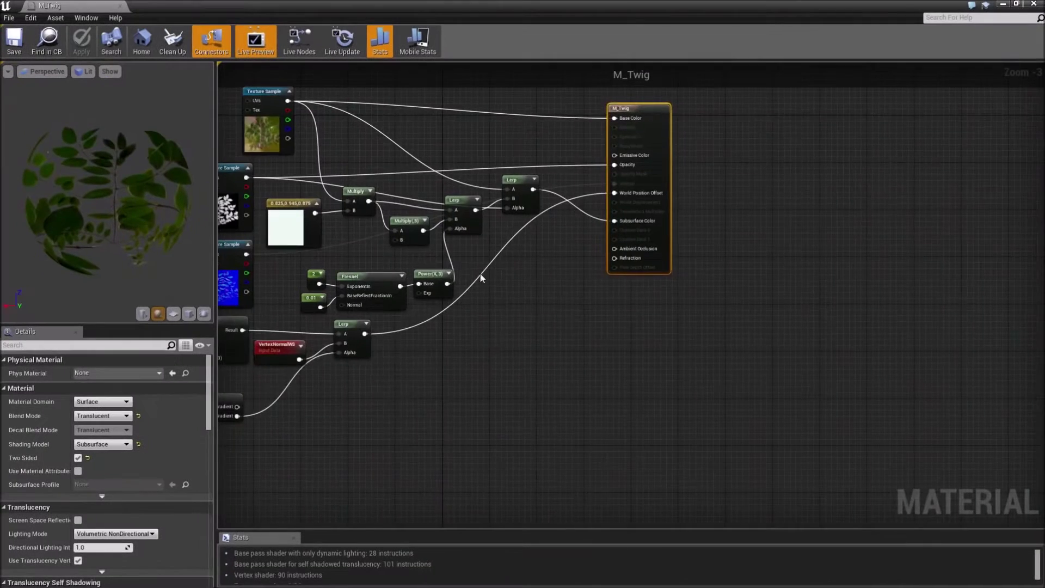
pyautogui.moveTo(481, 278); pyautogui.dragTo(710, 296, button='right')
pyautogui.scroll(2, 485, 227)
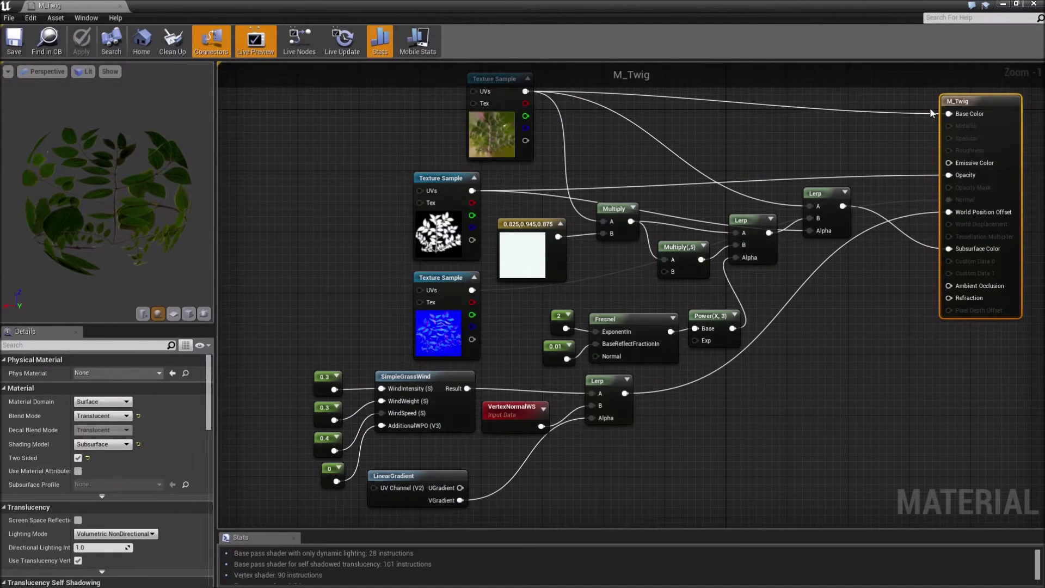
# Step: Space out the two subsurface Lerp nodes, the Multiply node and the colour constant in the material graph
pyautogui.moveTo(824, 200)
pyautogui.mouseDown()
pyautogui.moveTo(854, 202)
pyautogui.moveTo(843, 198)
pyautogui.mouseUp()
pyautogui.moveTo(754, 220)
pyautogui.mouseDown()
pyautogui.moveTo(767, 240)
pyautogui.moveTo(760, 232)
pyautogui.mouseUp()
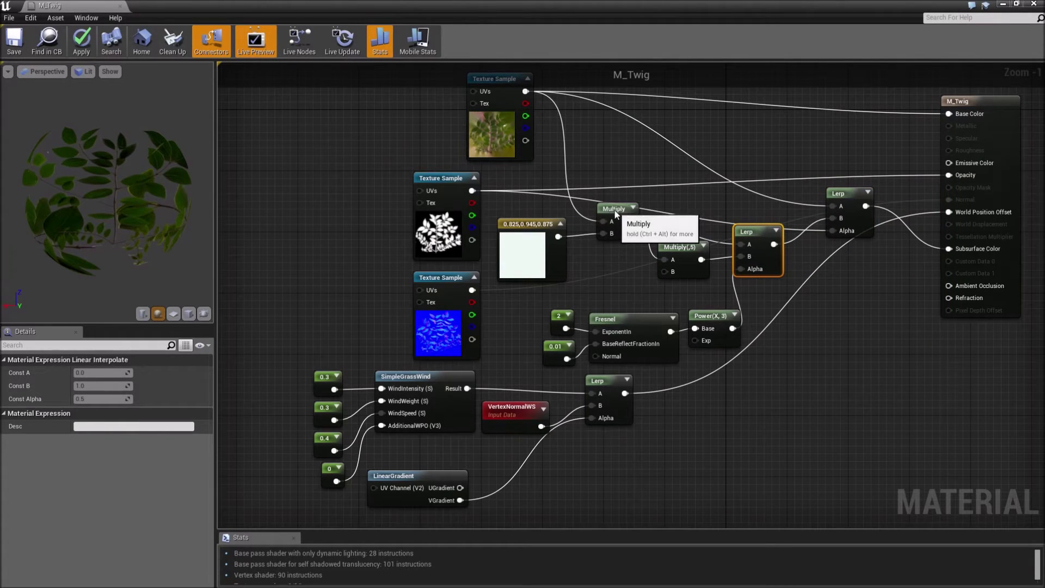
pyautogui.moveTo(618, 211); pyautogui.dragTo(626, 203)
pyautogui.moveTo(515, 223); pyautogui.dragTo(523, 222)
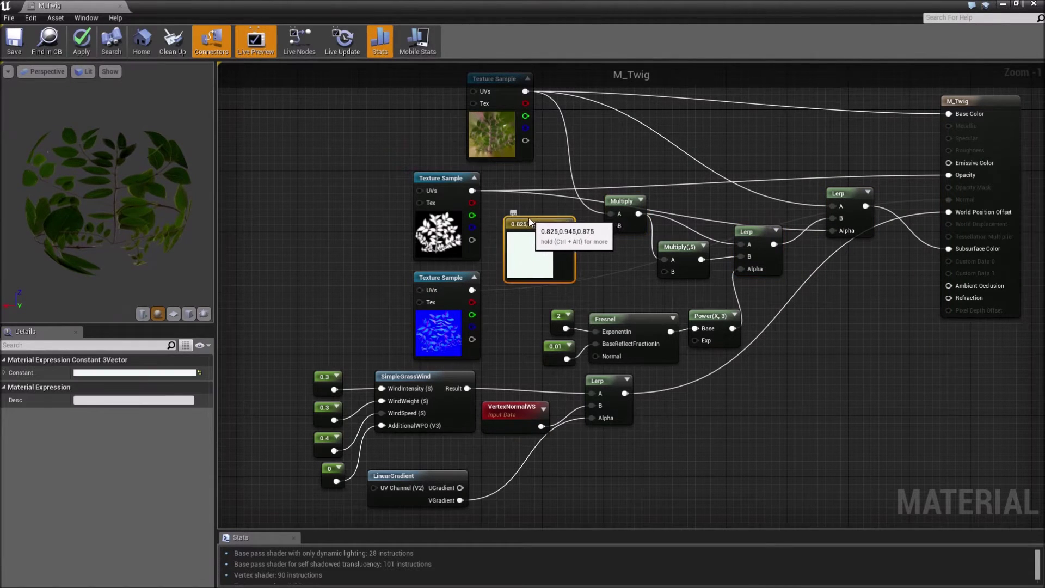
# Step: Convert the colour constant to a parameter named SSSColor in group SSS and shift its node away from the Multiply
pyautogui.rightClick(522, 222)
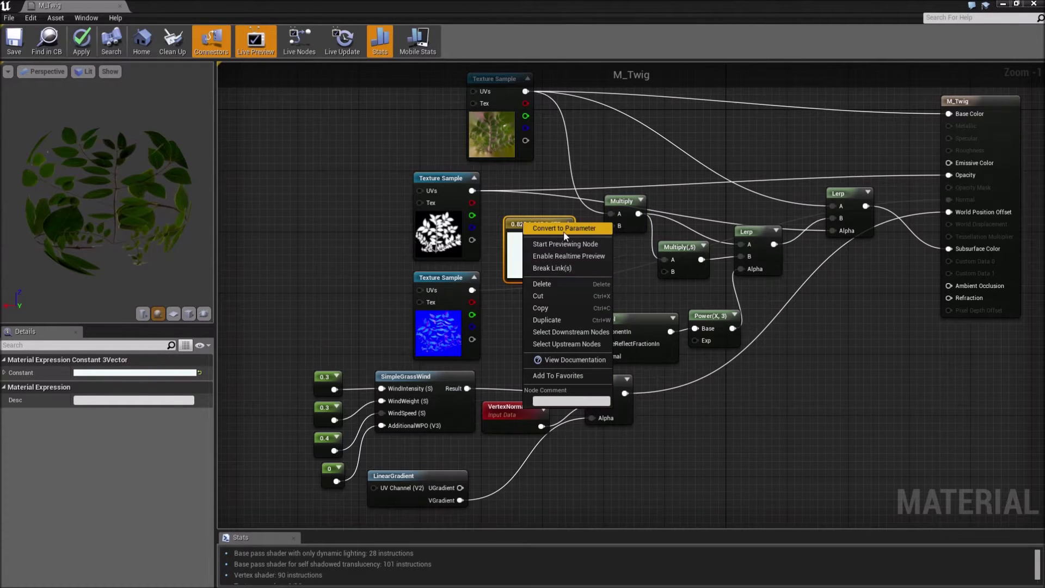
pyautogui.press('Escape')
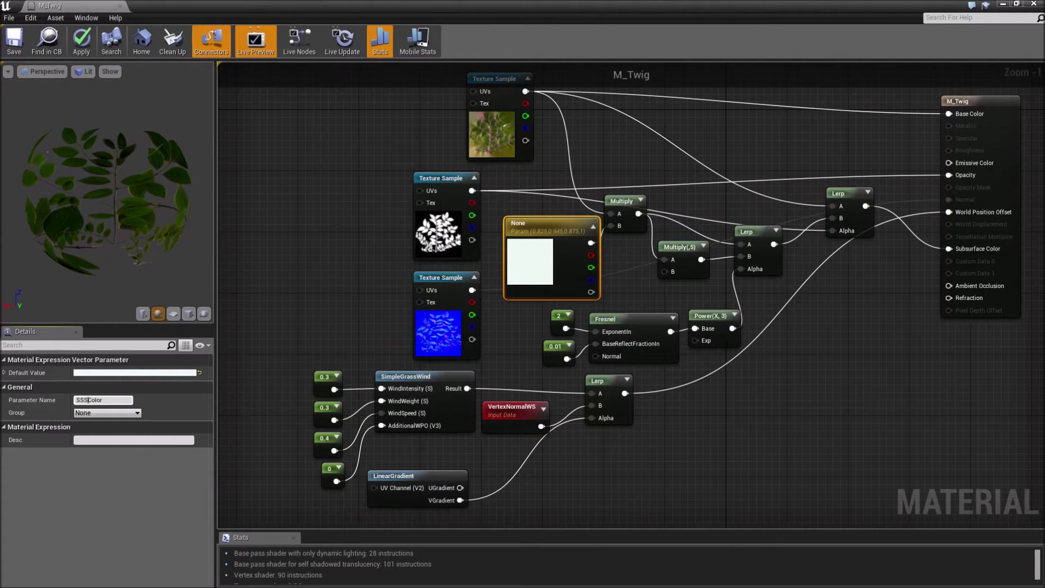
pyautogui.press('Return')
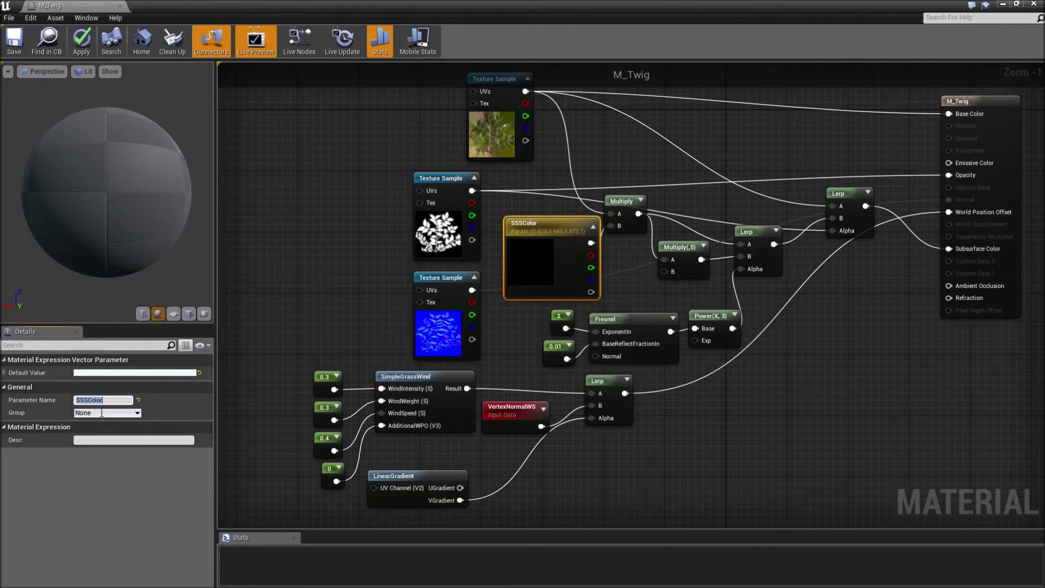
pyautogui.write('SSS')
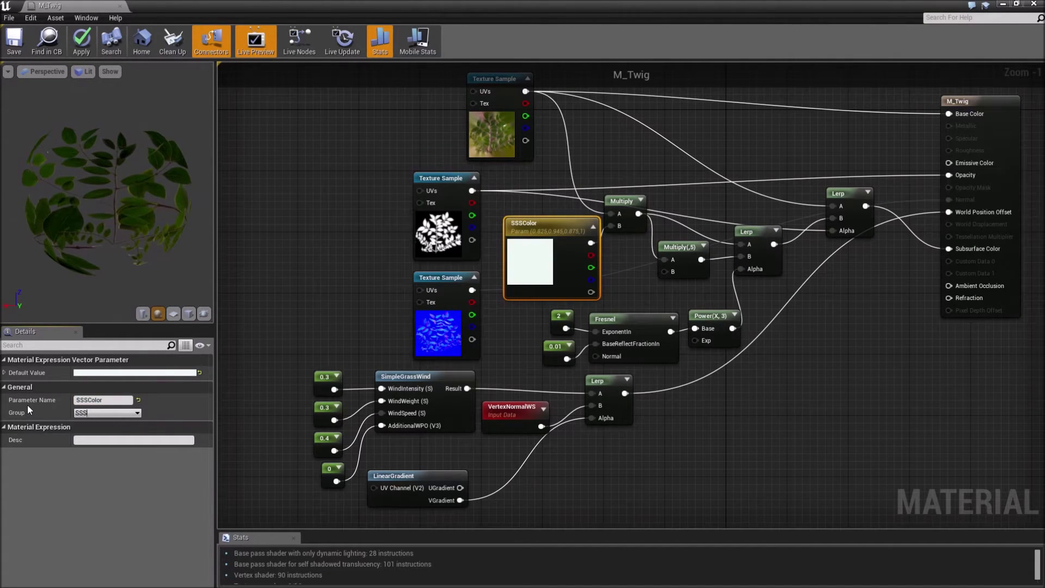
pyautogui.press('Return')
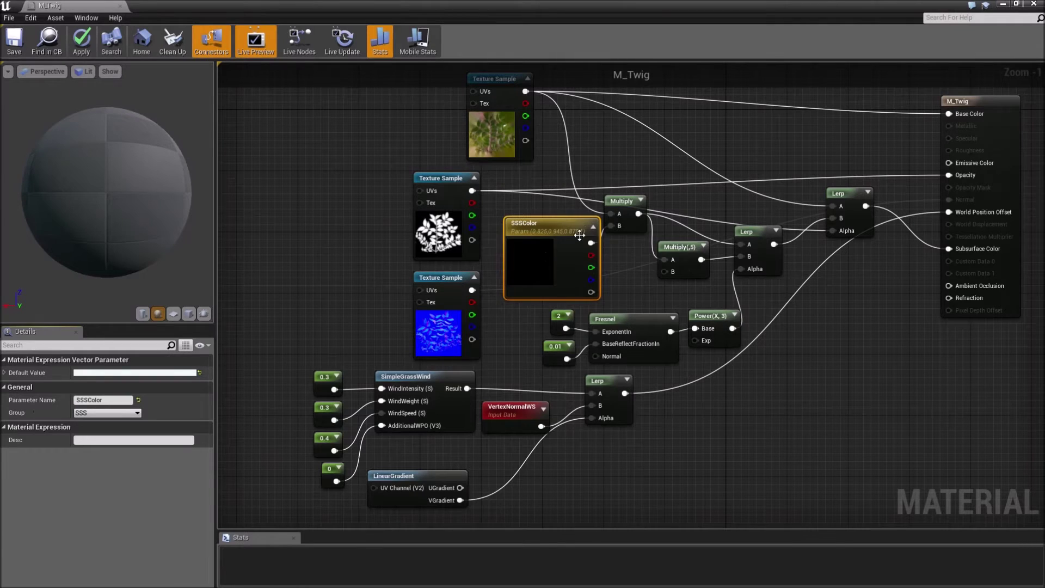
pyautogui.moveTo(579, 238); pyautogui.dragTo(564, 231)
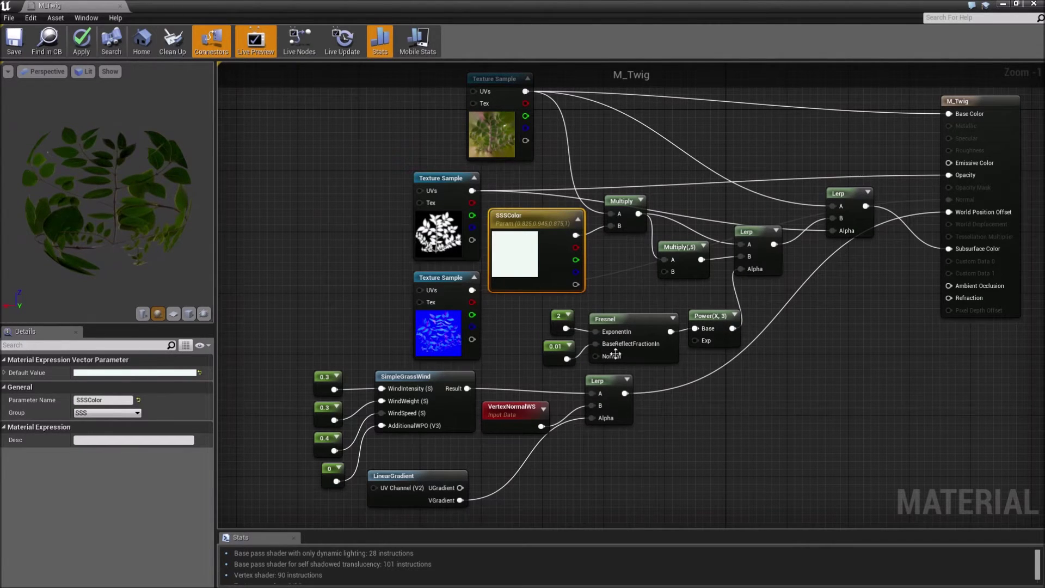
# Step: Move the SimpleGrassWind, LinearGradient and related nodes aside together and enclose them in a comment titled Wind
pyautogui.moveTo(289, 373); pyautogui.dragTo(674, 517)
pyautogui.moveTo(421, 346); pyautogui.dragTo(605, 384)
pyautogui.press('c')
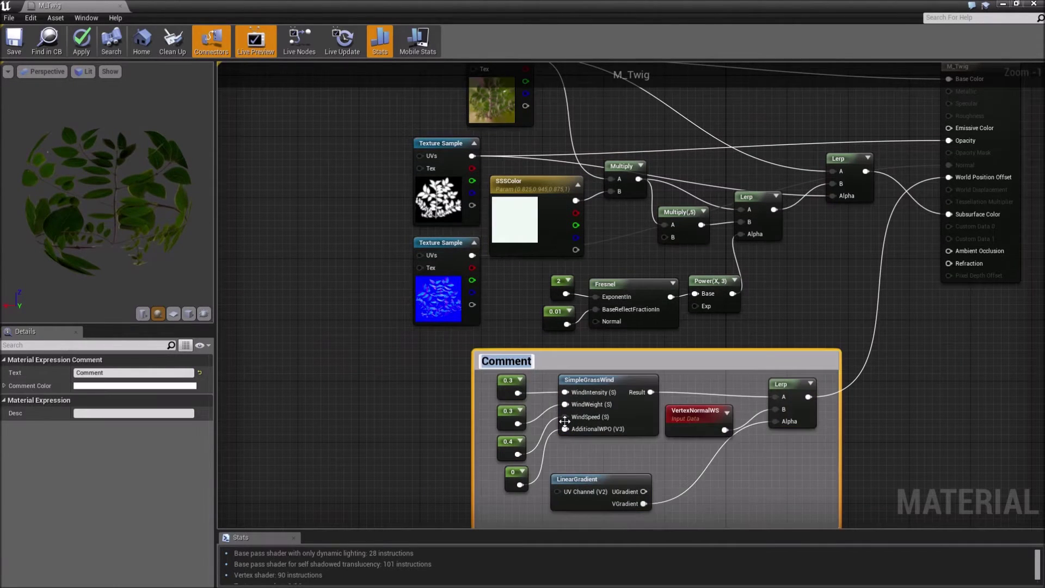
pyautogui.press('Return')
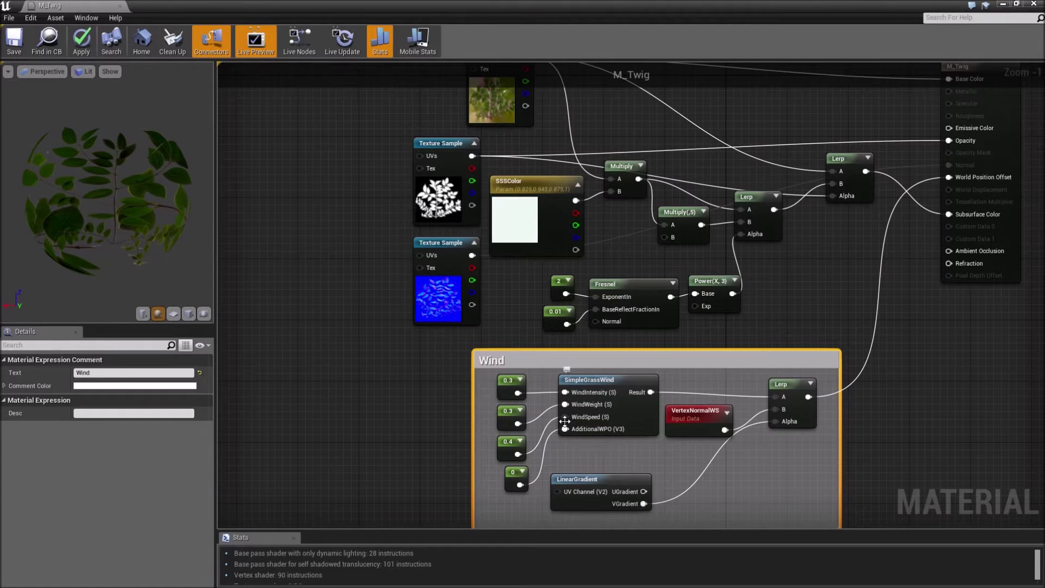
# Step: Move the Fresnel and Power nodes with their two constants slightly as a group and deselect them
pyautogui.click(799, 299)
pyautogui.moveTo(528, 283); pyautogui.dragTo(723, 332)
pyautogui.moveTo(705, 278); pyautogui.dragTo(675, 271)
pyautogui.moveTo(516, 338); pyautogui.dragTo(406, 358, button='right')
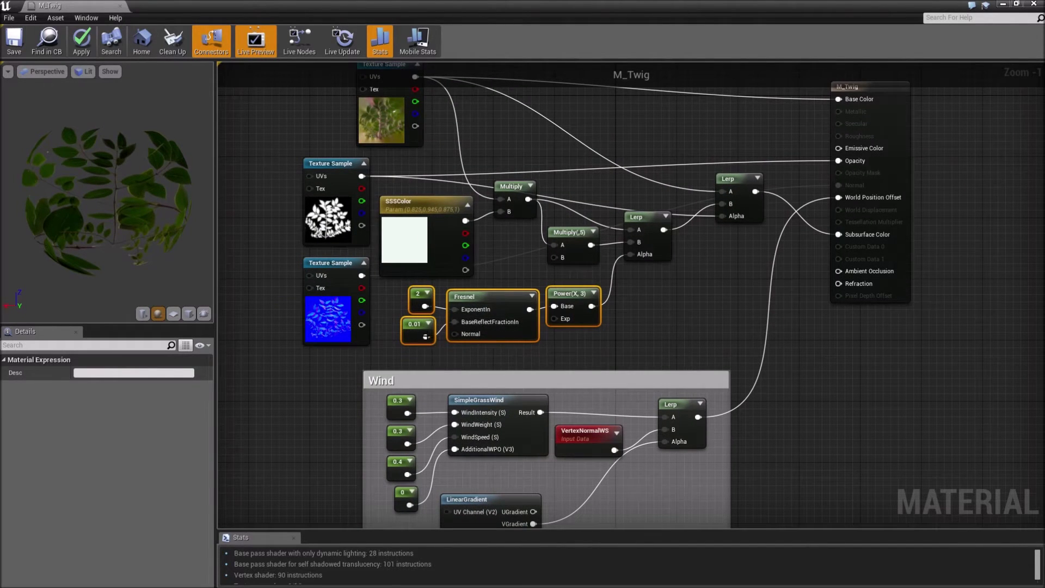
pyautogui.click(474, 362)
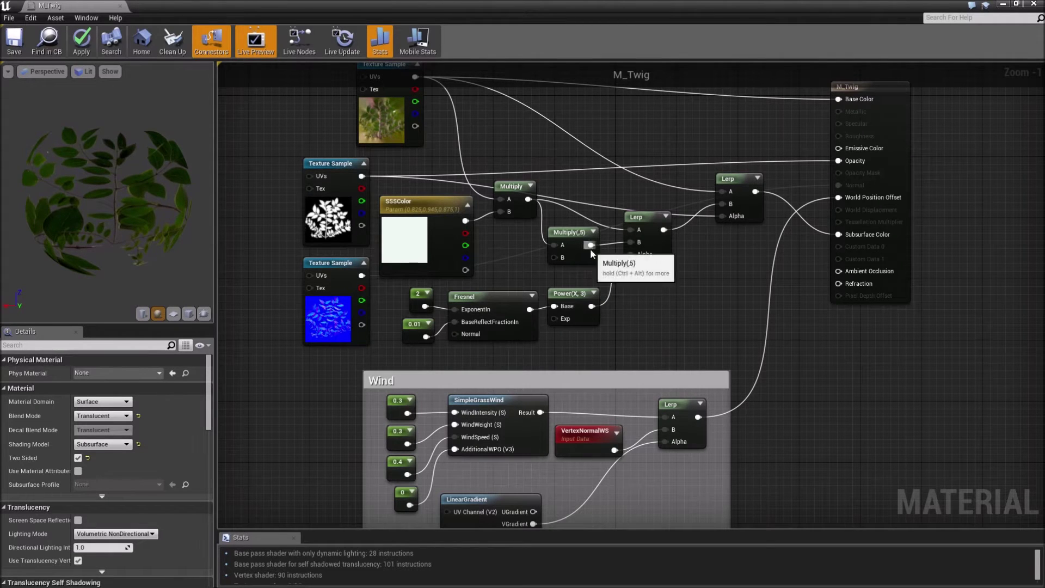
# Step: Preview the Fresnel node's output on the sphere, followed by the output of the Power(X, 3) node it feeds
pyautogui.click(418, 299)
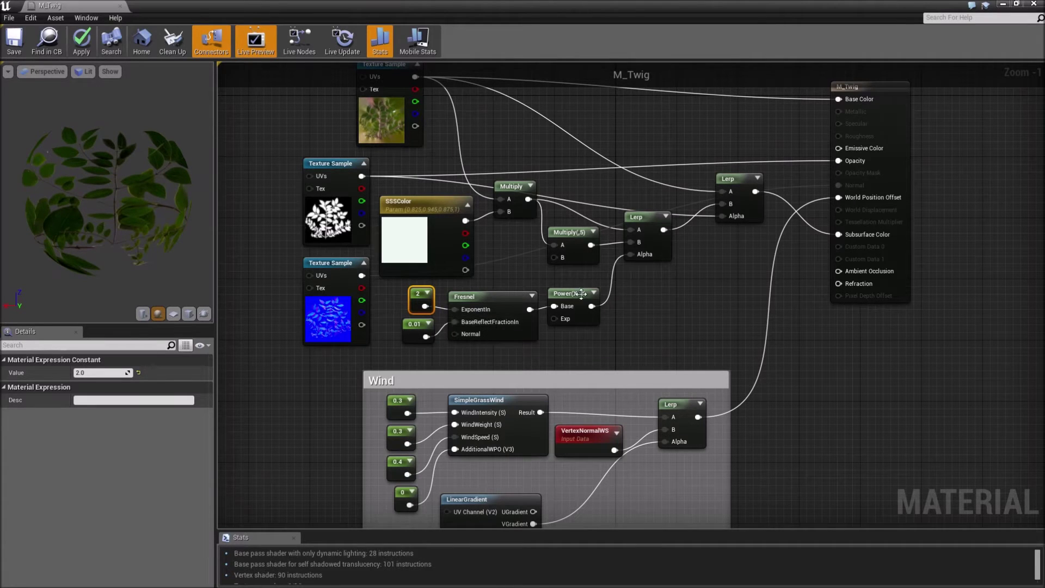
pyautogui.rightClick(510, 300)
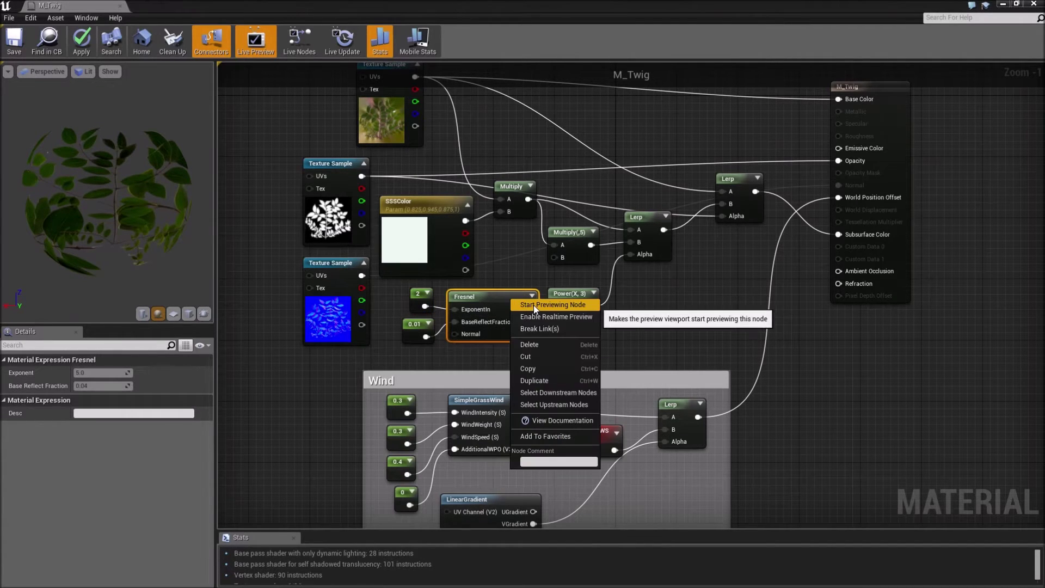
pyautogui.click(534, 305)
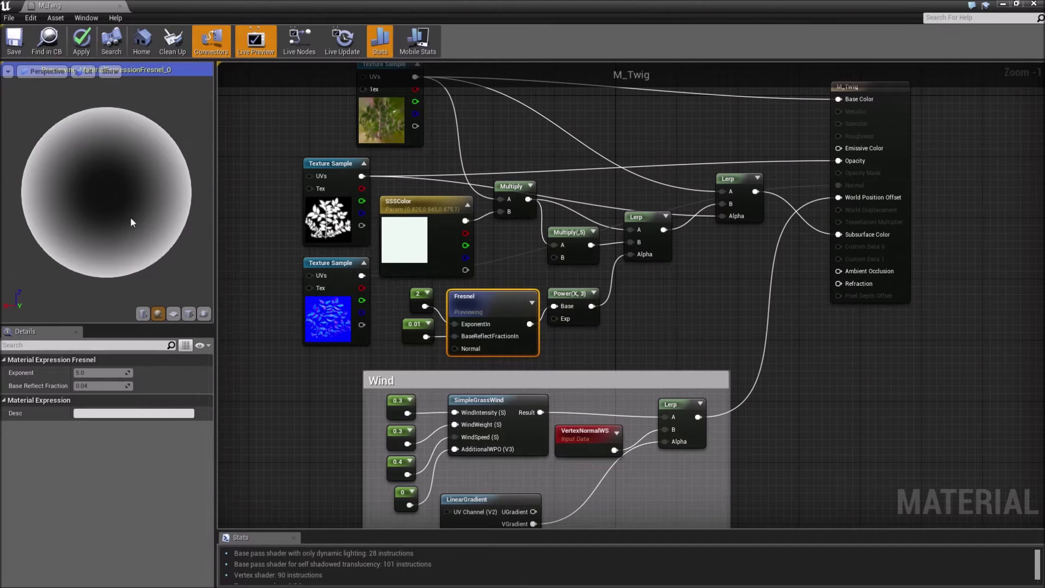
pyautogui.rightClick(579, 294)
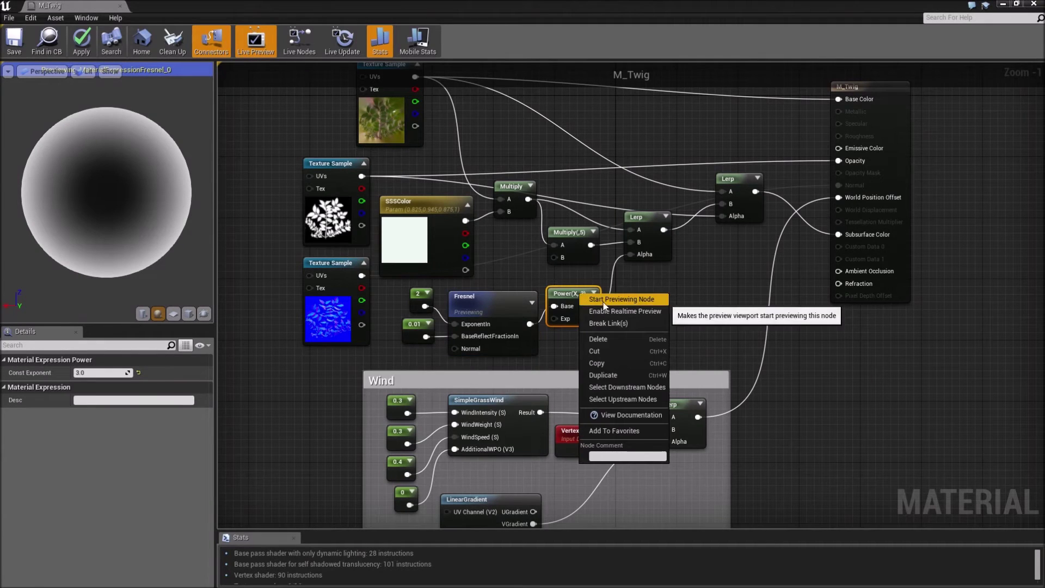
pyautogui.click(603, 300)
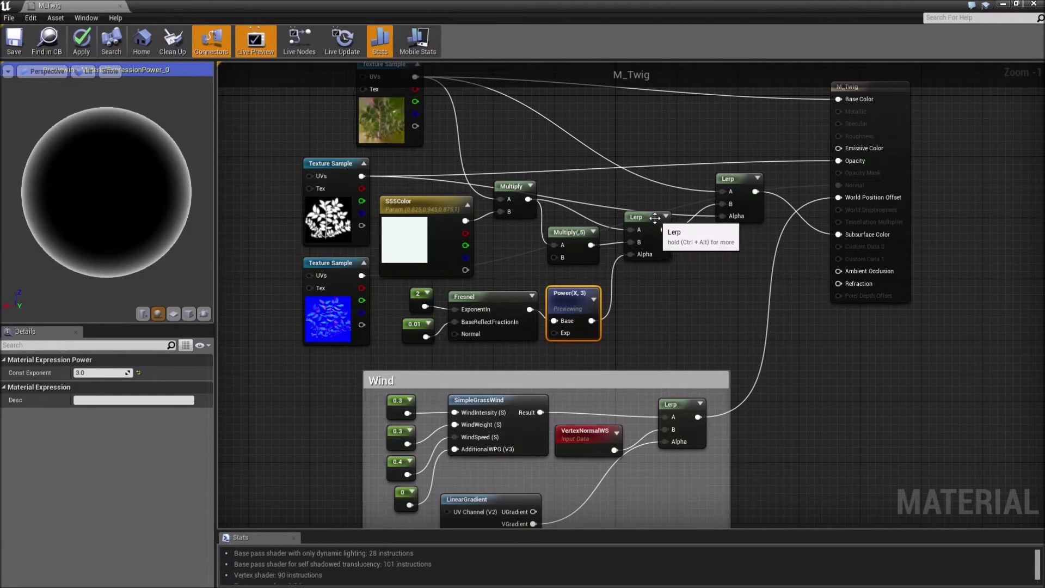
# Step: Preview the Multiply(,5) node's output and that of the Multiply node fed by SSSColor, and clear the node selection
pyautogui.click(651, 235)
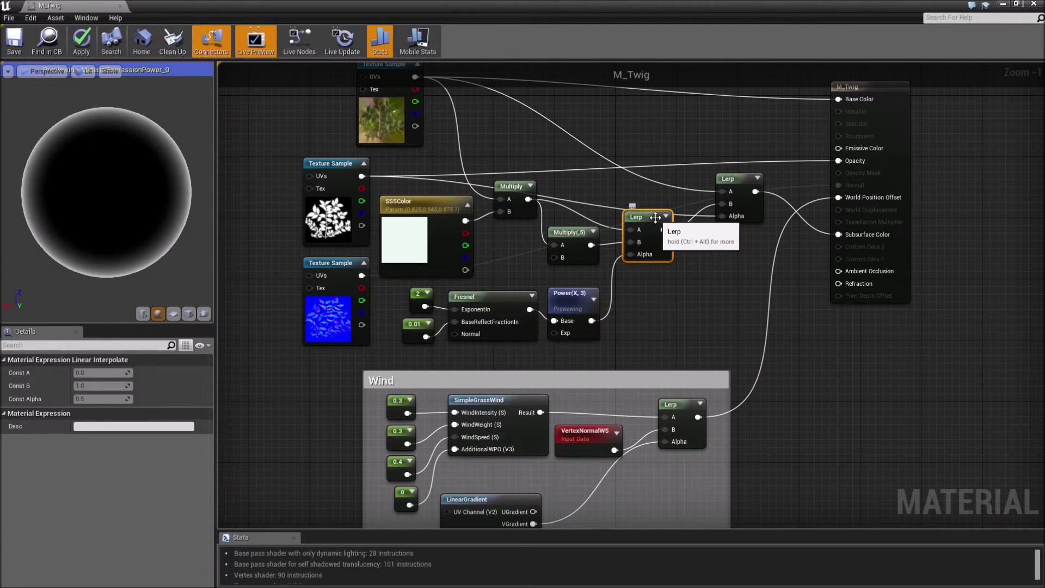
pyautogui.rightClick(566, 237)
pyautogui.click(532, 287)
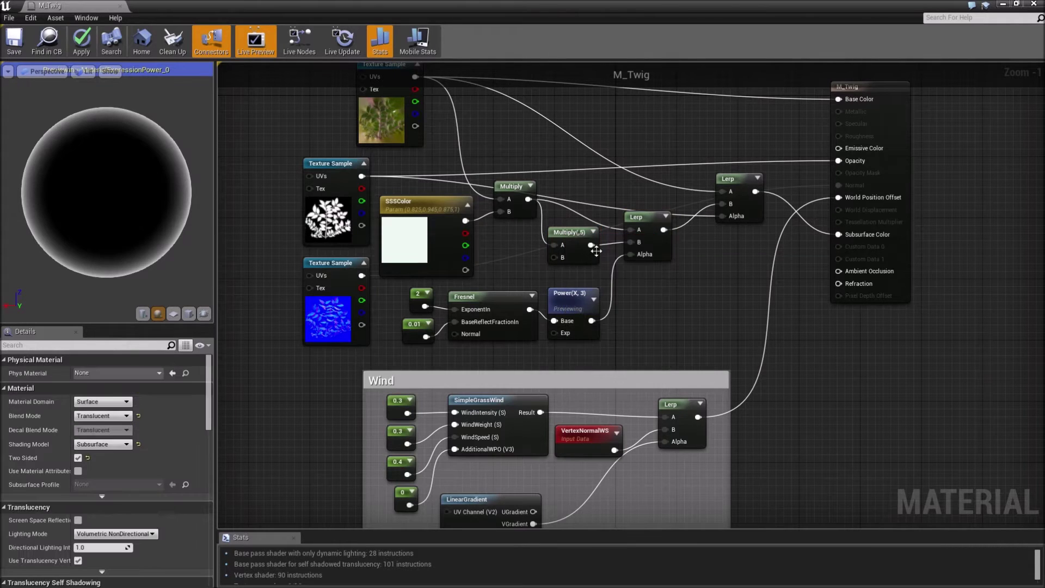
pyautogui.rightClick(570, 236)
pyautogui.click(599, 239)
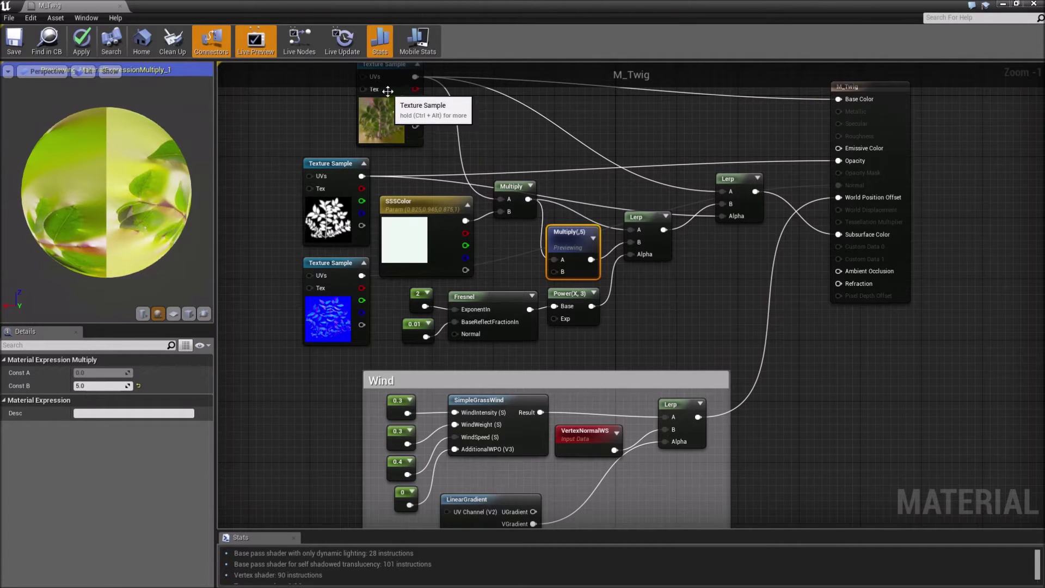
pyautogui.rightClick(519, 186)
pyautogui.click(544, 197)
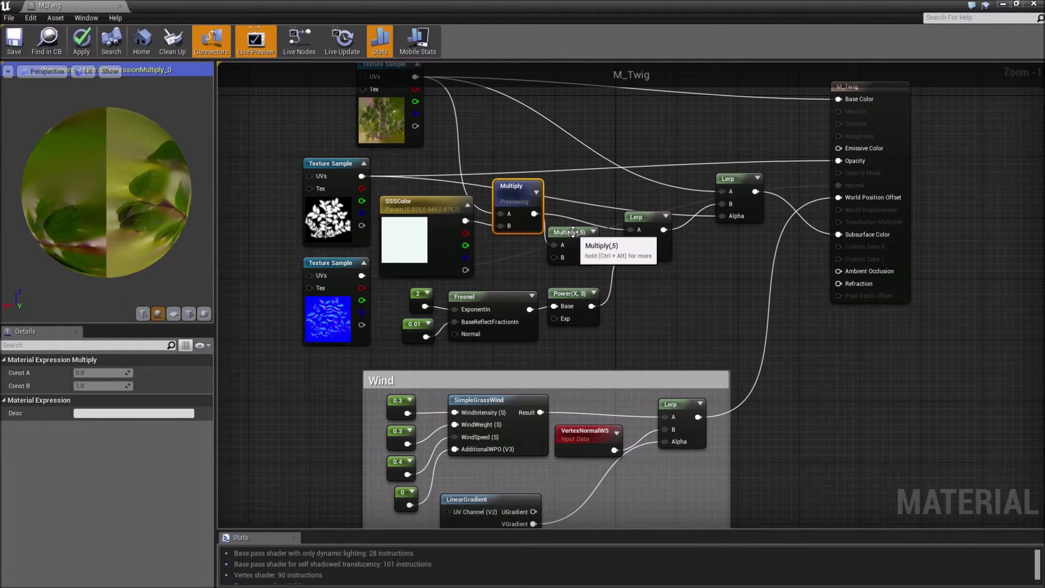
pyautogui.click(595, 189)
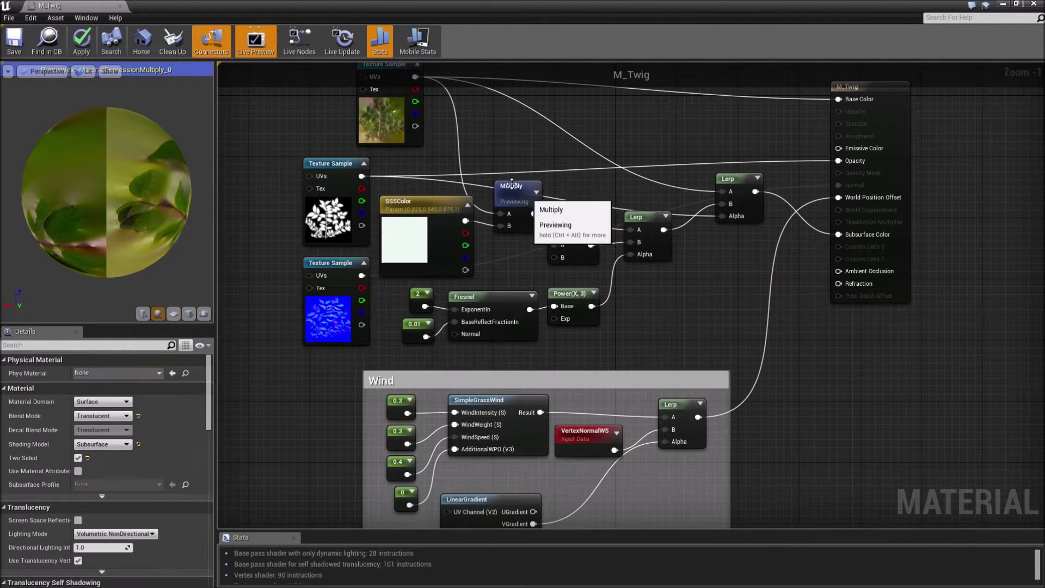
# Step: Reposition the SSSColor Multiply, the Multiply(,5) and the first subsurface Lerp node slightly to space them out
pyautogui.moveTo(516, 192); pyautogui.dragTo(522, 182)
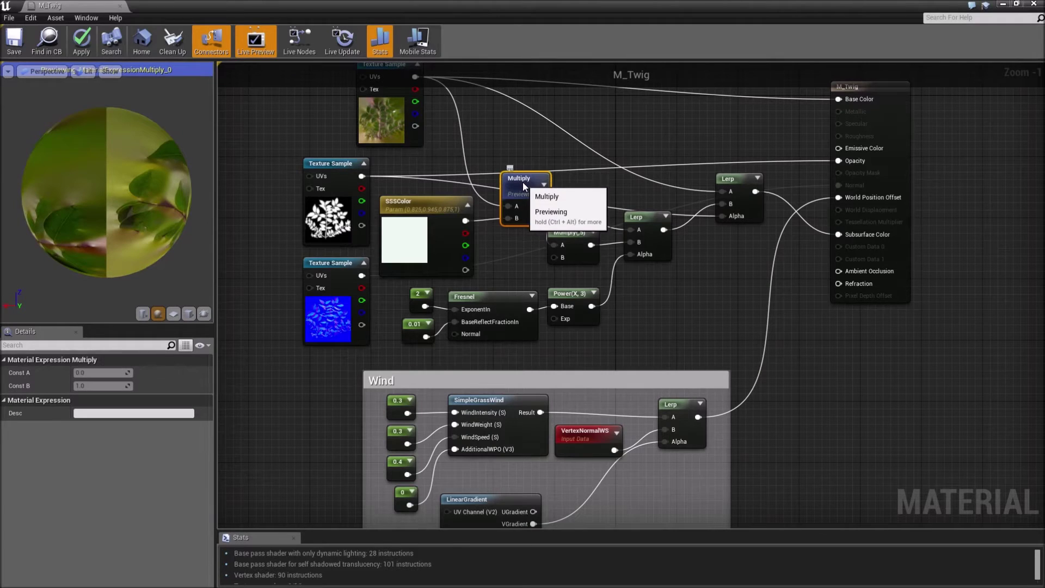
pyautogui.moveTo(579, 233); pyautogui.dragTo(654, 217)
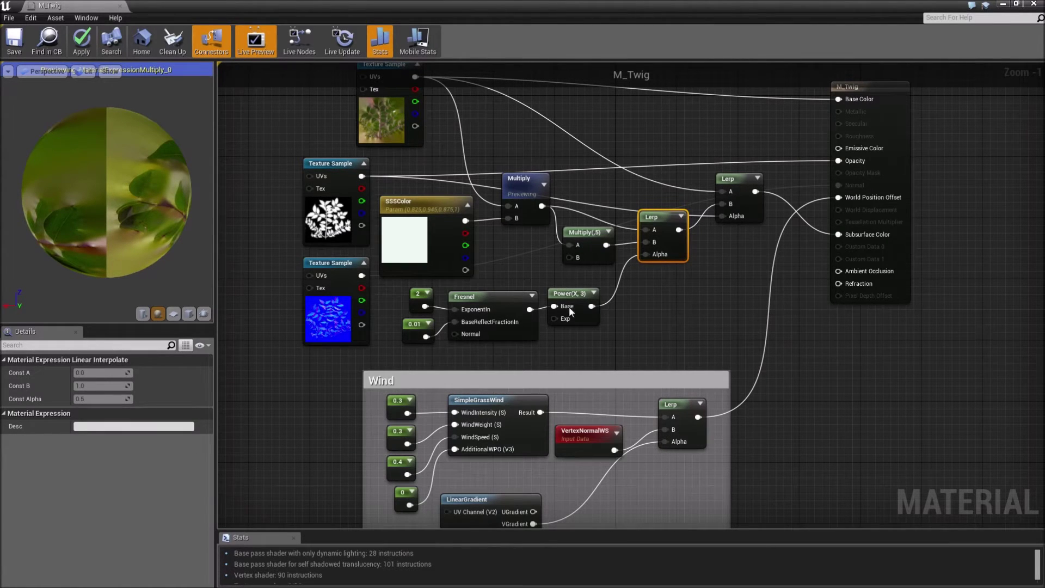
pyautogui.moveTo(532, 261); pyautogui.dragTo(412, 287, button='right')
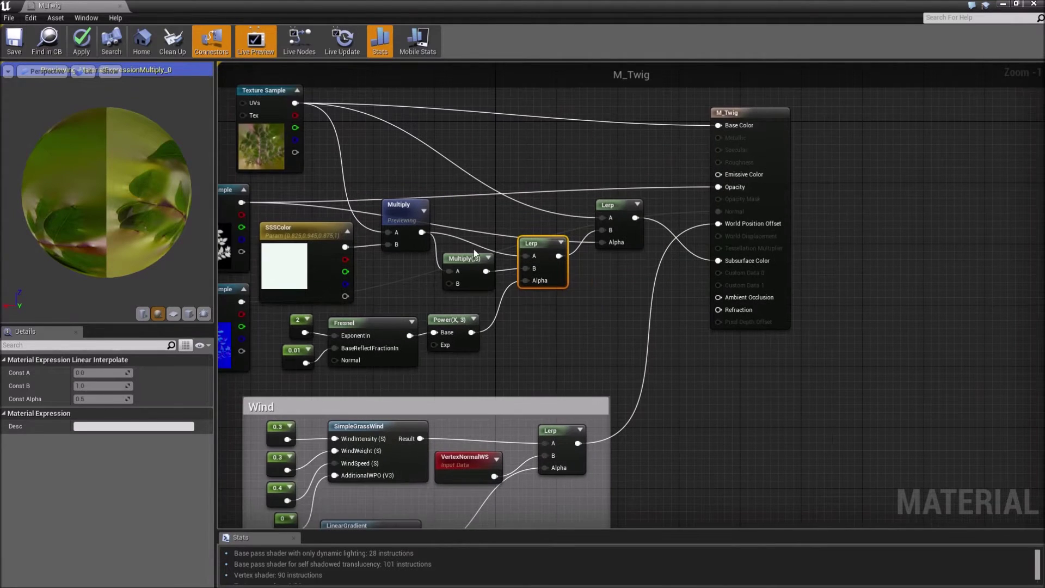
pyautogui.click(466, 264)
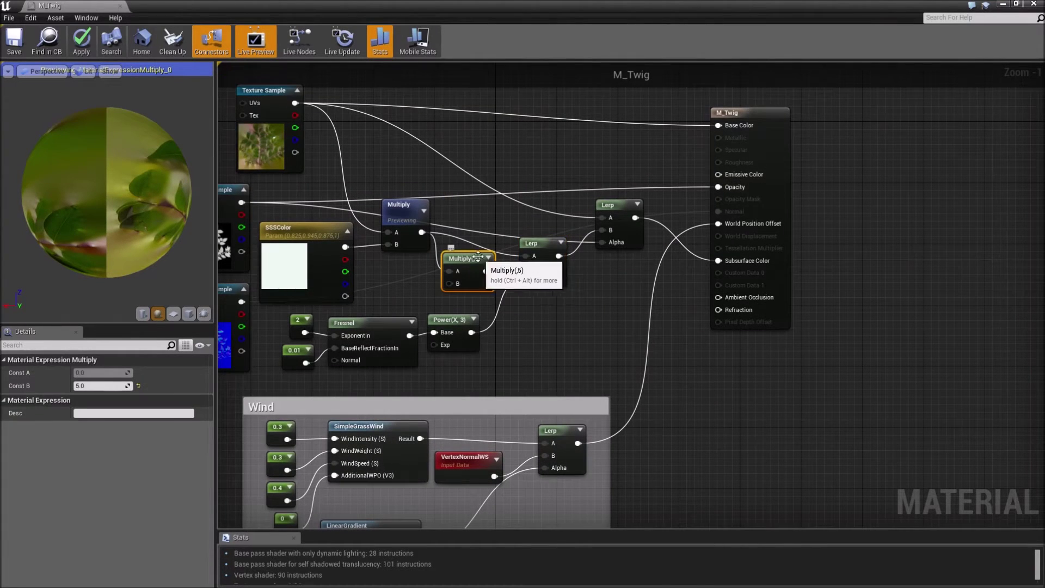
pyautogui.moveTo(476, 256); pyautogui.dragTo(475, 263)
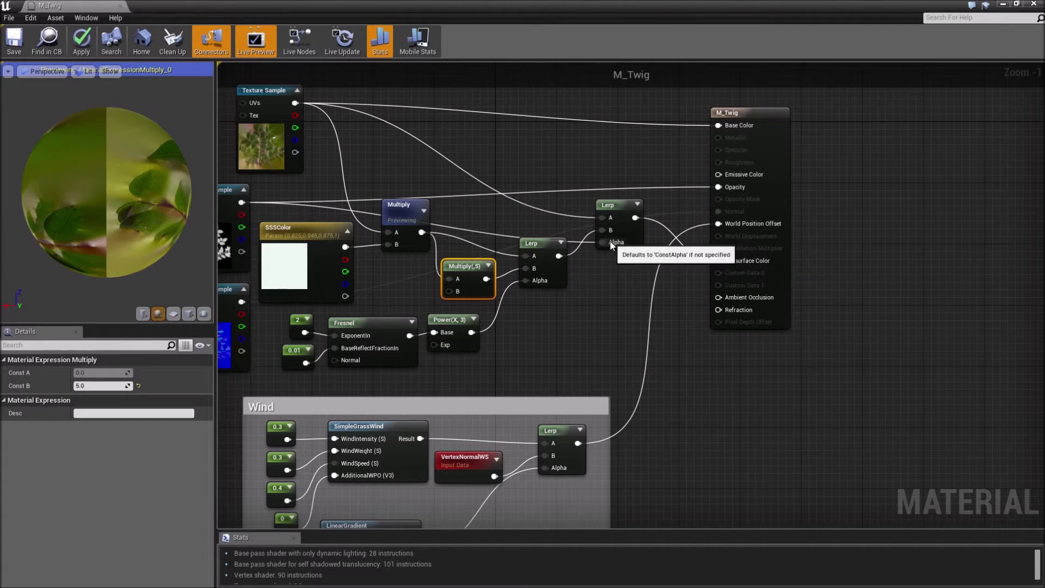
# Step: Set M_Twig's Blend Mode to Masked and connect the opacity texture sample's output to Opacity Mask
pyautogui.moveTo(275, 219); pyautogui.dragTo(362, 222, button='right')
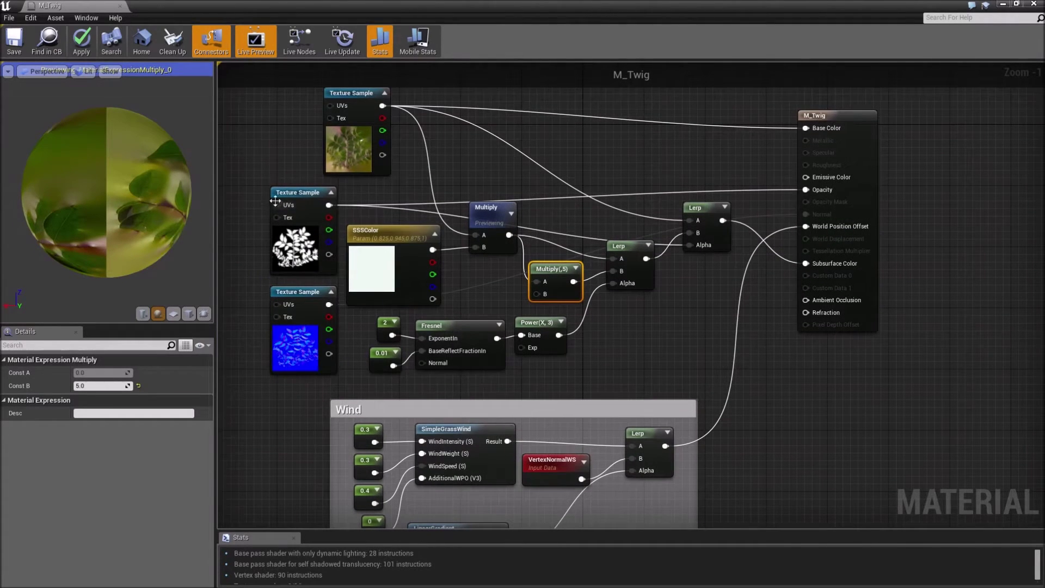
pyautogui.click(302, 238)
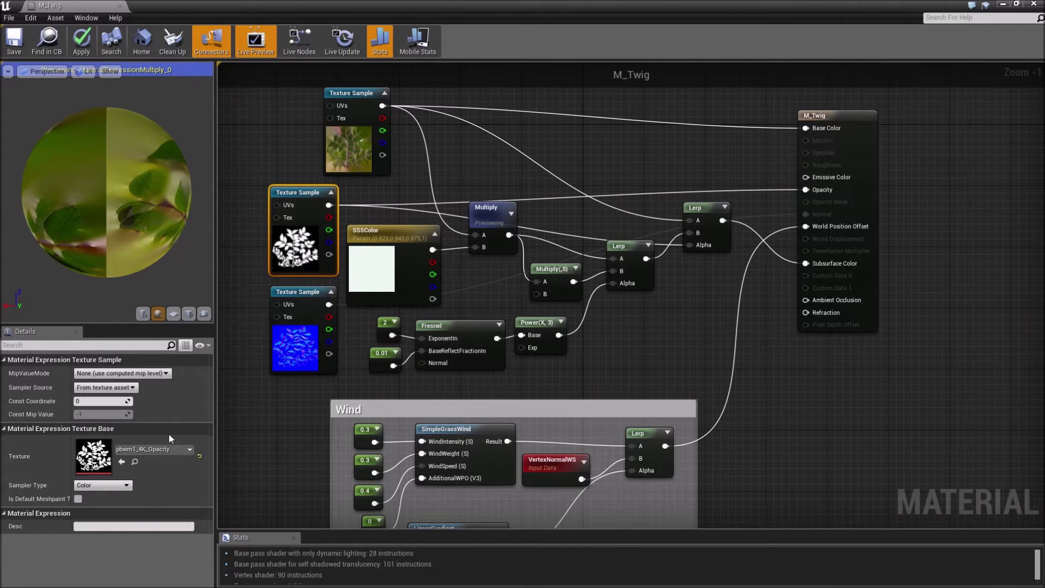
pyautogui.click(846, 114)
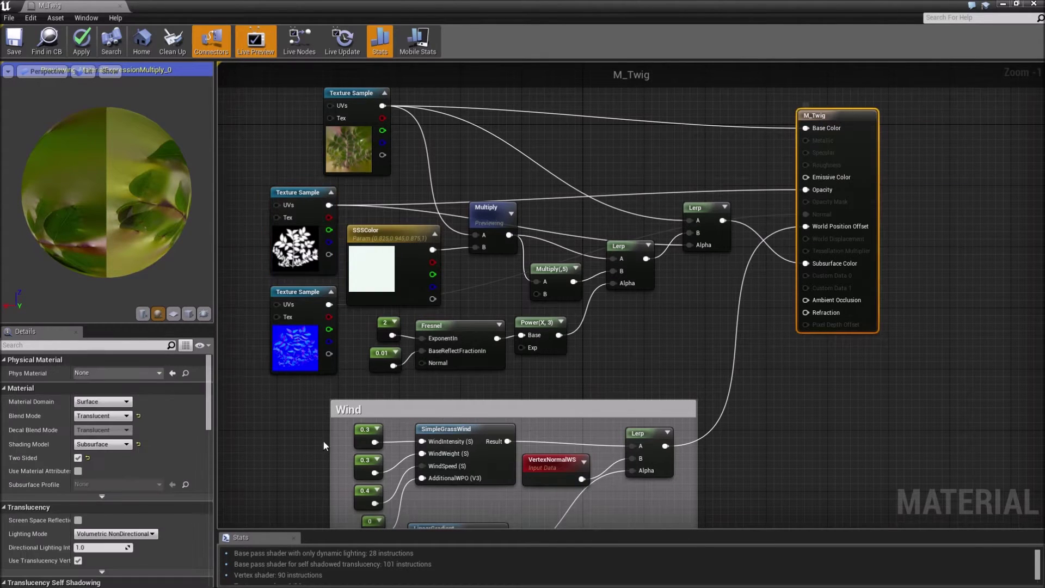
pyautogui.click(126, 416)
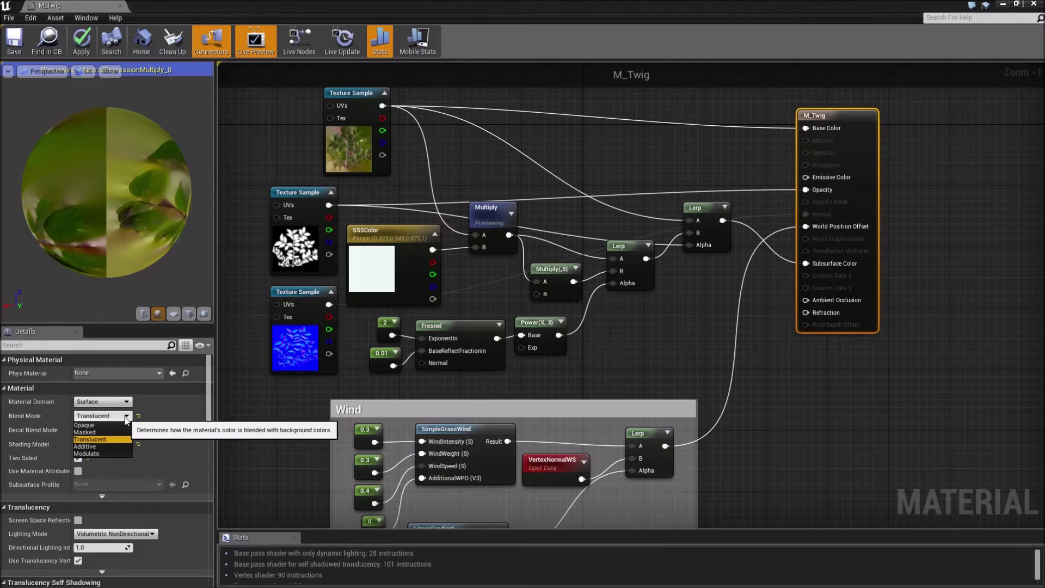
pyautogui.click(100, 432)
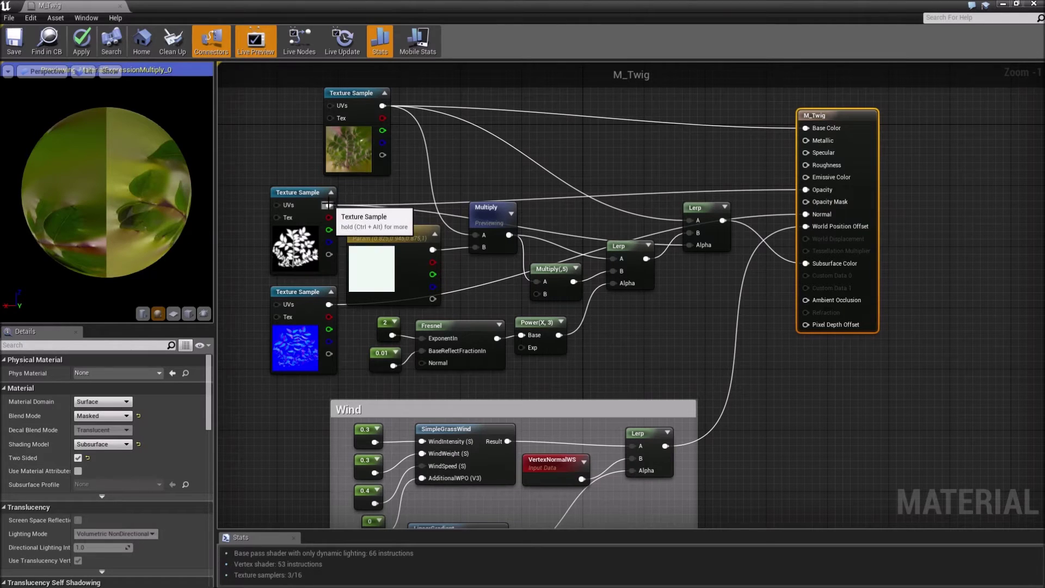
pyautogui.moveTo(326, 205); pyautogui.dragTo(812, 204)
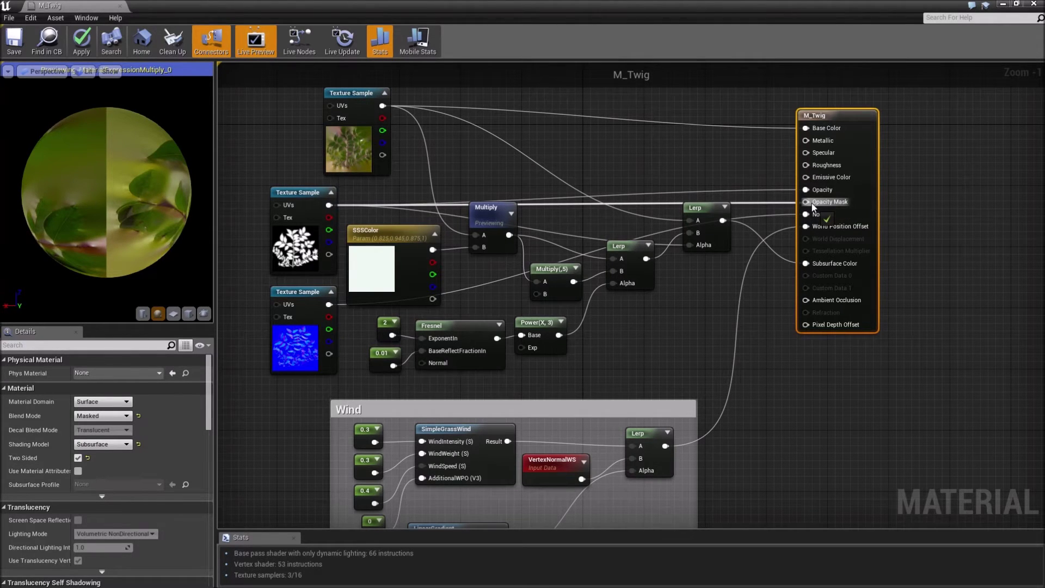
pyautogui.moveTo(811, 204); pyautogui.dragTo(812, 204)
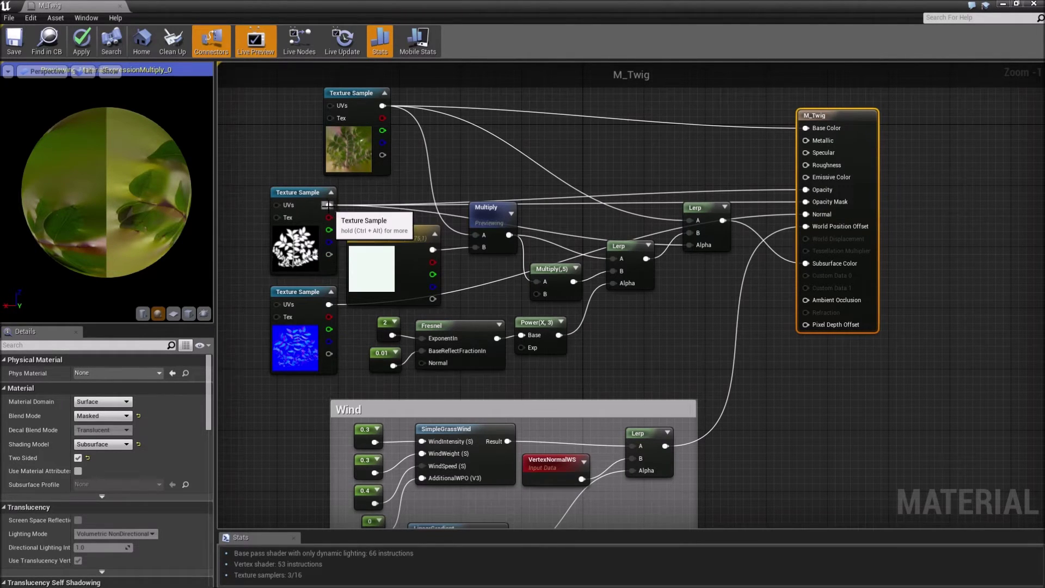
# Step: Add a Divide node fed by the opacity texture sample's output
pyautogui.moveTo(329, 205); pyautogui.dragTo(687, 160)
pyautogui.write('/')
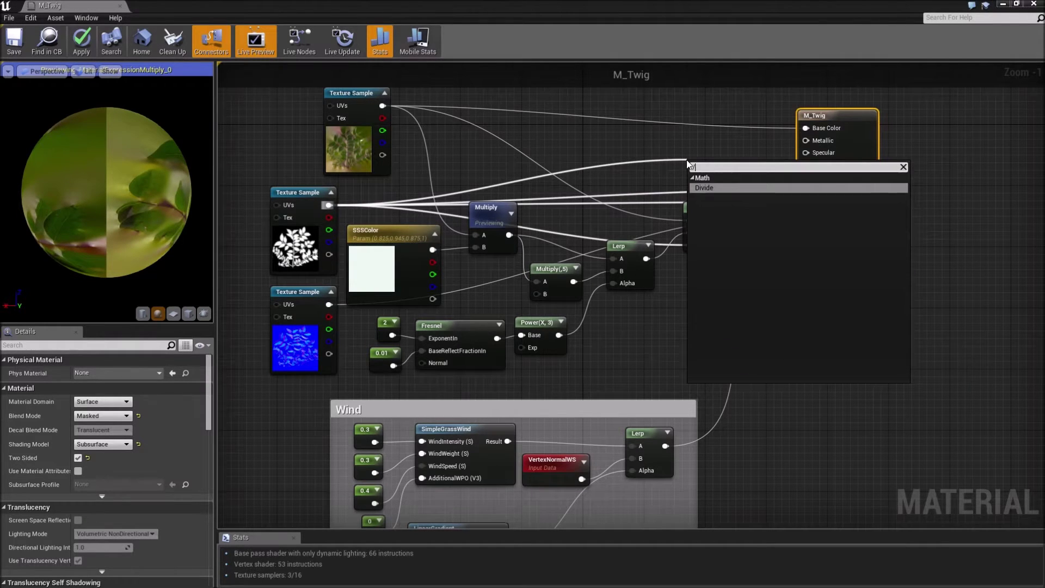
# Step: Add a Divide node between the opacity mask texture and the material's Opacity input, with a constant of 1 feeding its B input
pyautogui.press('Return')
pyautogui.moveTo(726, 179); pyautogui.dragTo(805, 190)
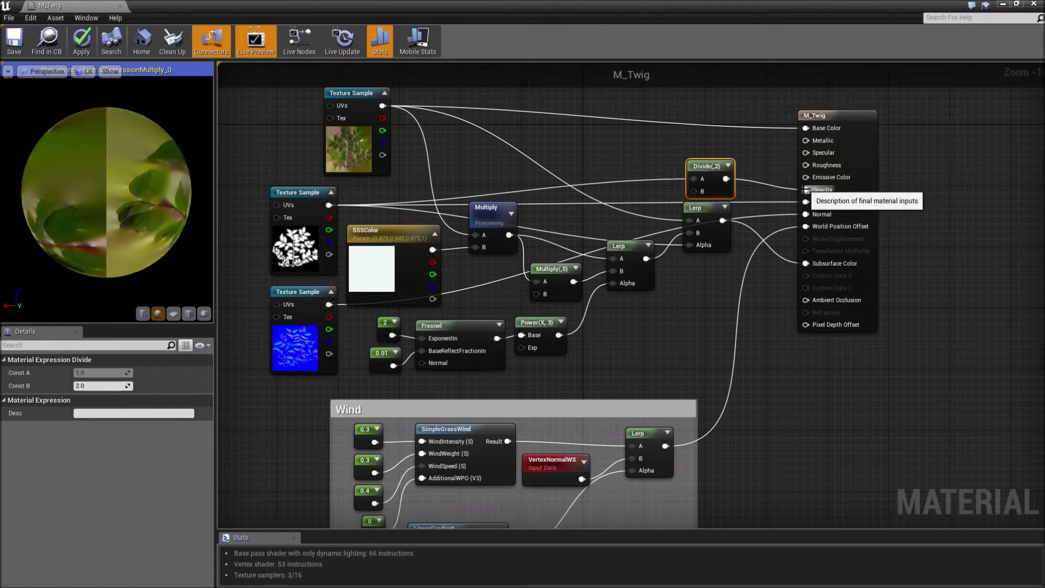
pyautogui.moveTo(694, 191)
pyautogui.mouseDown()
pyautogui.moveTo(651, 181)
pyautogui.moveTo(693, 191)
pyautogui.mouseUp()
pyautogui.click(628, 173)
pyautogui.click(625, 159)
pyautogui.moveTo(634, 166); pyautogui.dragTo(638, 169)
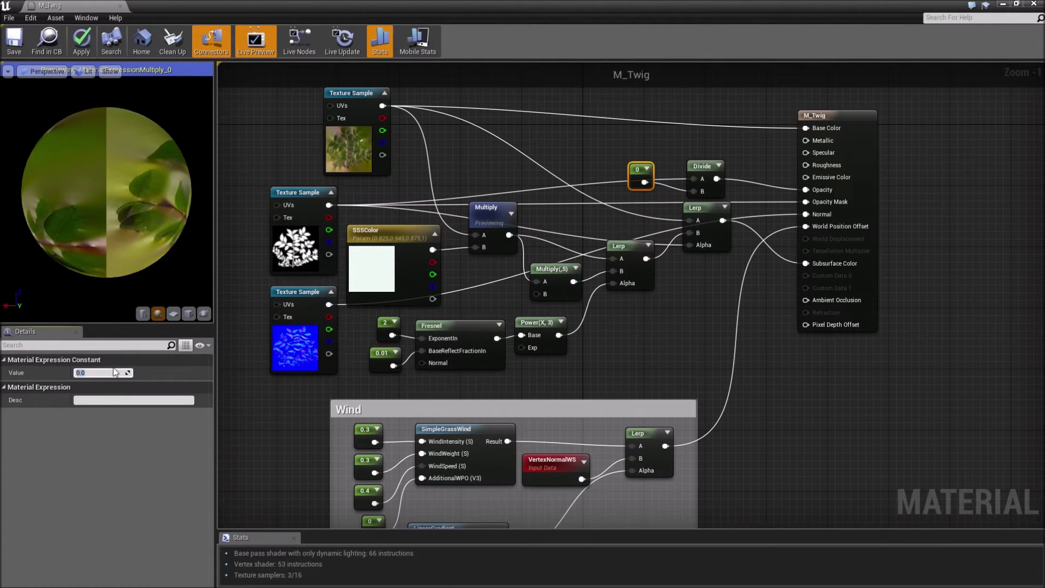
pyautogui.press('Return')
# Step: Convert the Divide node's constant into a parameter named SSSMultiplier and assign it to the SSS group
pyautogui.rightClick(637, 171)
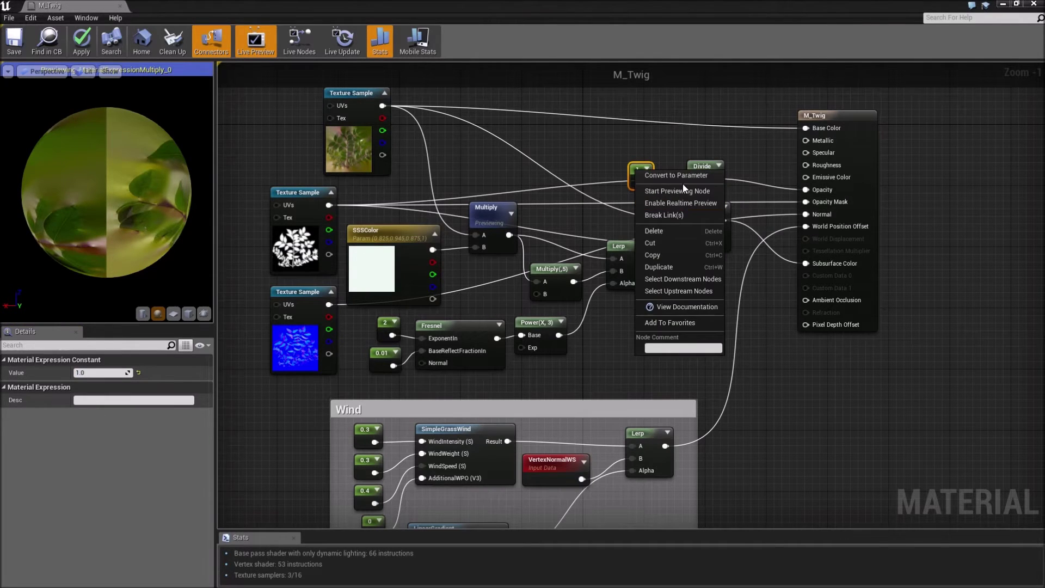
pyautogui.click(677, 175)
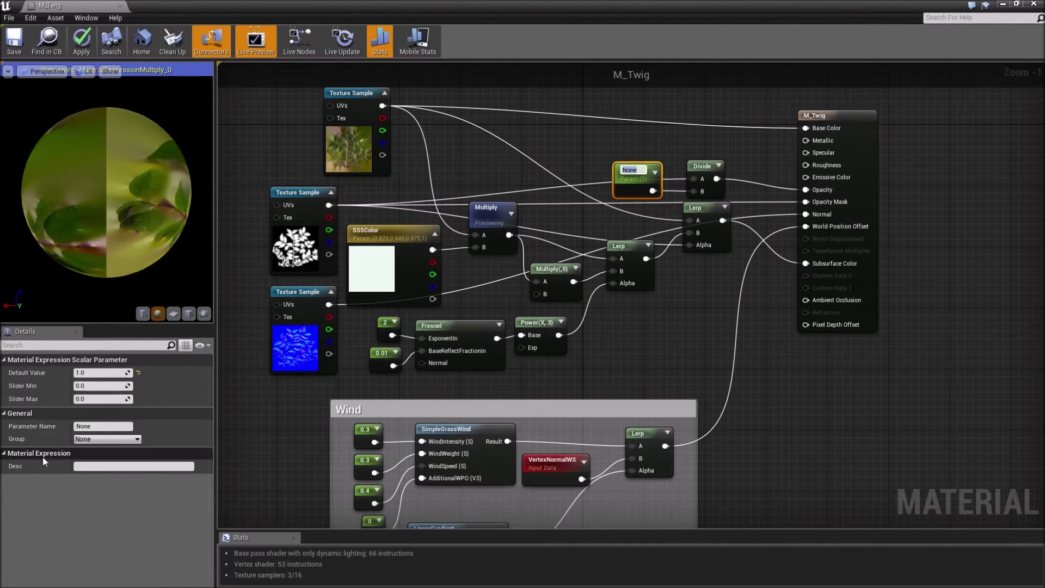
pyautogui.click(110, 427)
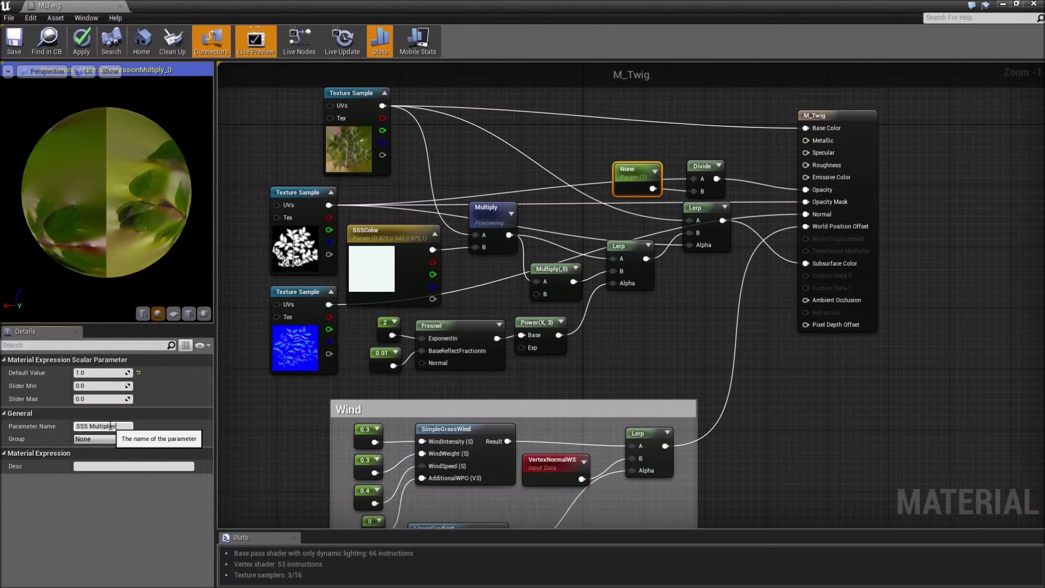
pyautogui.press('Return')
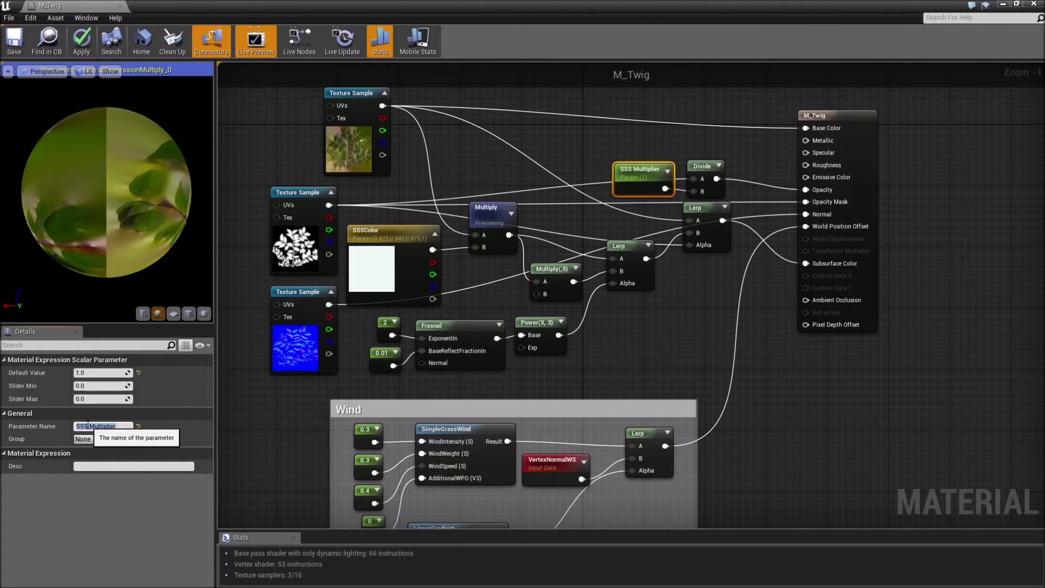
pyautogui.click(138, 438)
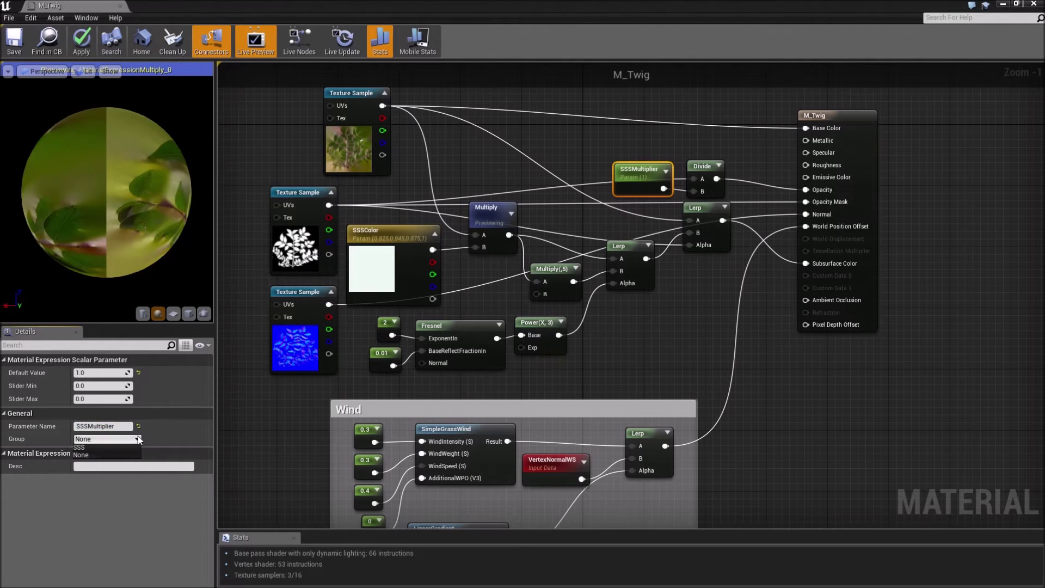
pyautogui.click(81, 446)
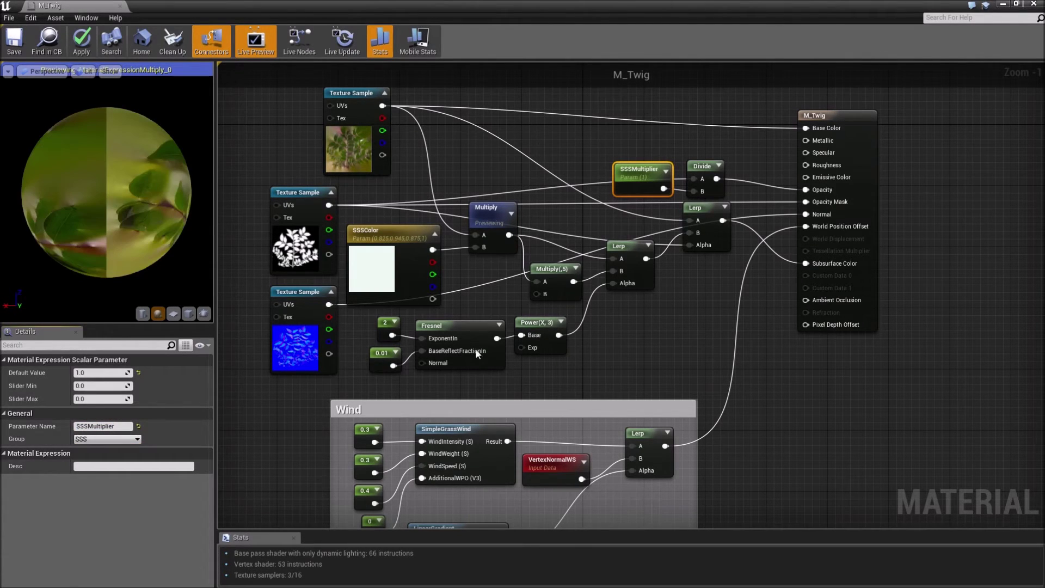
pyautogui.click(647, 358)
# Step: Shift the VertexNormalWS node slightly up in the Wind comment, and save and close the M_Twig material
pyautogui.moveTo(573, 397); pyautogui.dragTo(668, 246, button='right')
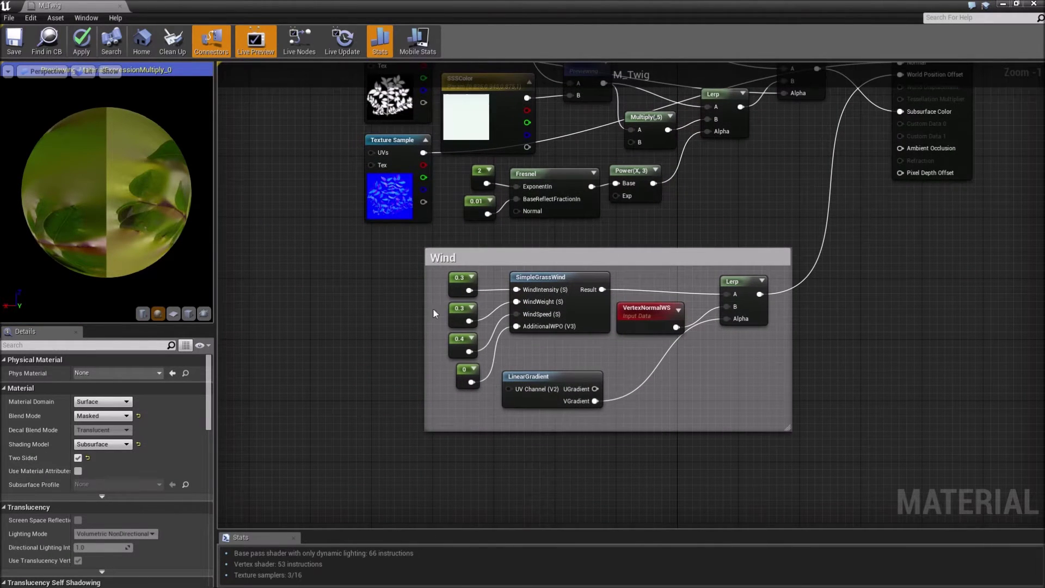
pyautogui.click(648, 320)
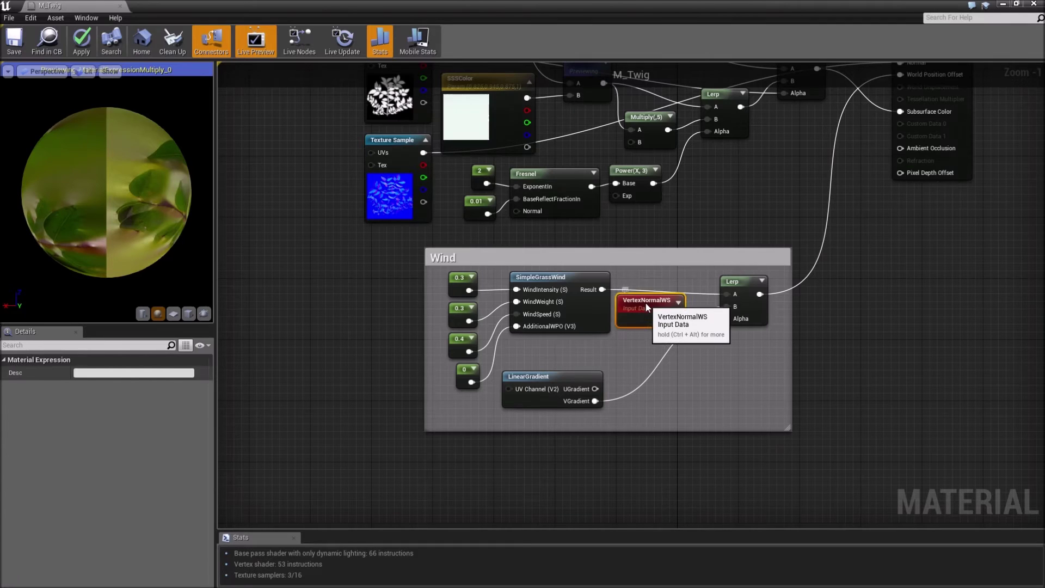
pyautogui.click(13, 44)
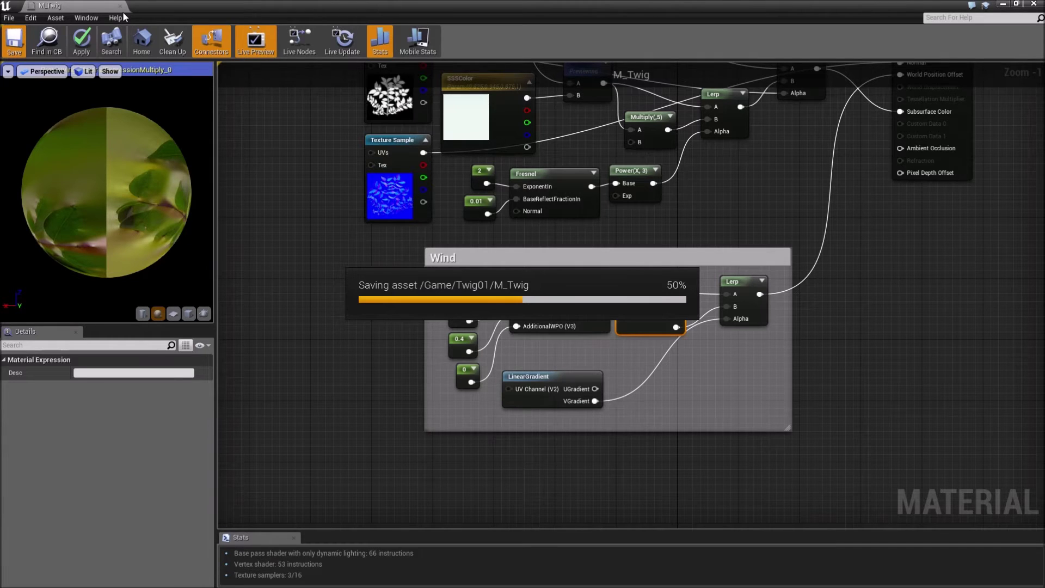
pyautogui.moveTo(498, 6); pyautogui.dragTo(492, 310)
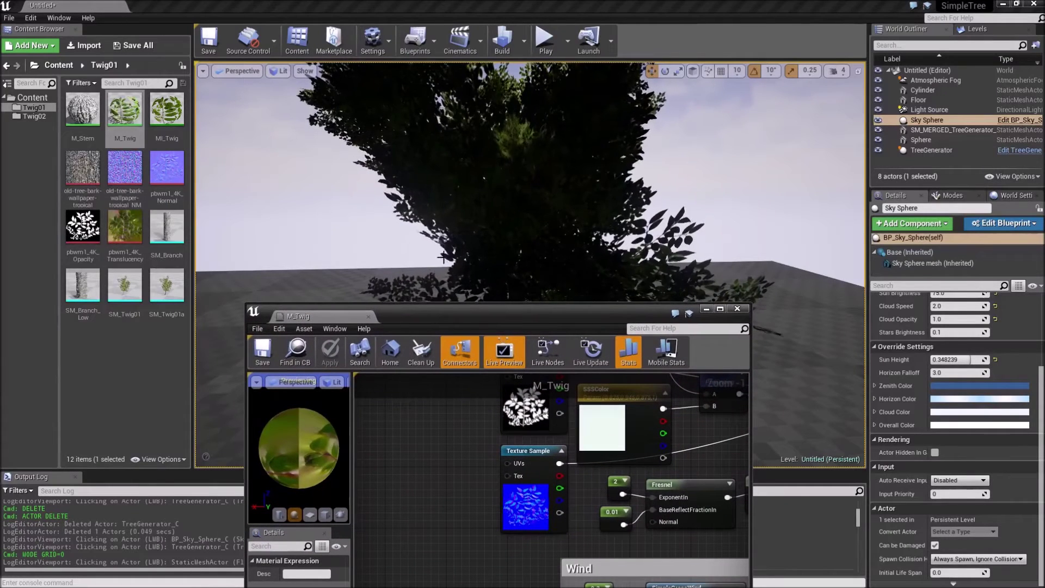
pyautogui.click(368, 317)
# Step: Examine the tree's foliage in a full-screen viewport, both from the sunlit side and against the sun
pyautogui.moveTo(369, 317); pyautogui.dragTo(322, 204, button='right')
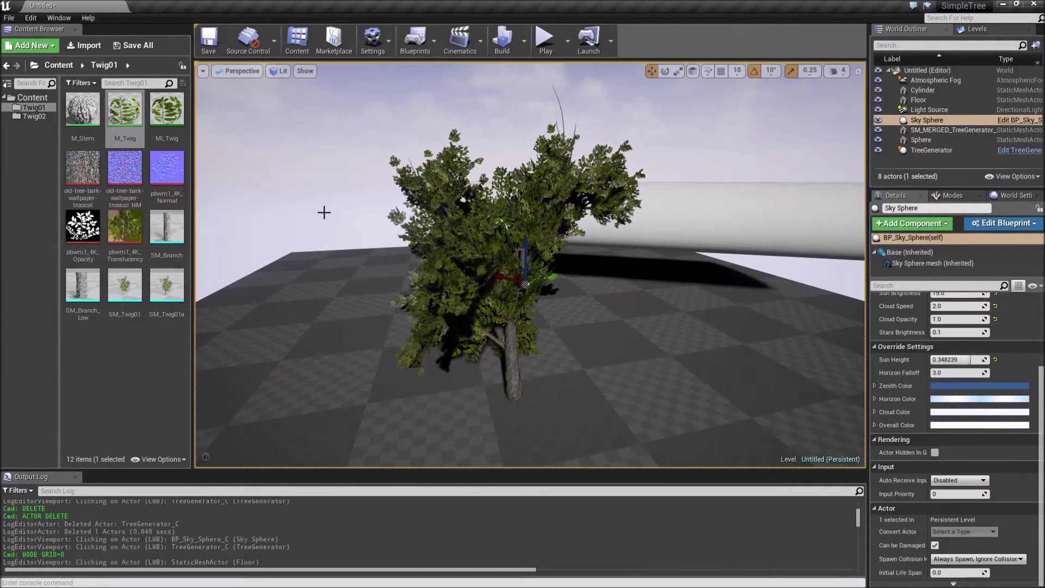
pyautogui.moveTo(324, 212); pyautogui.dragTo(328, 206, button='right')
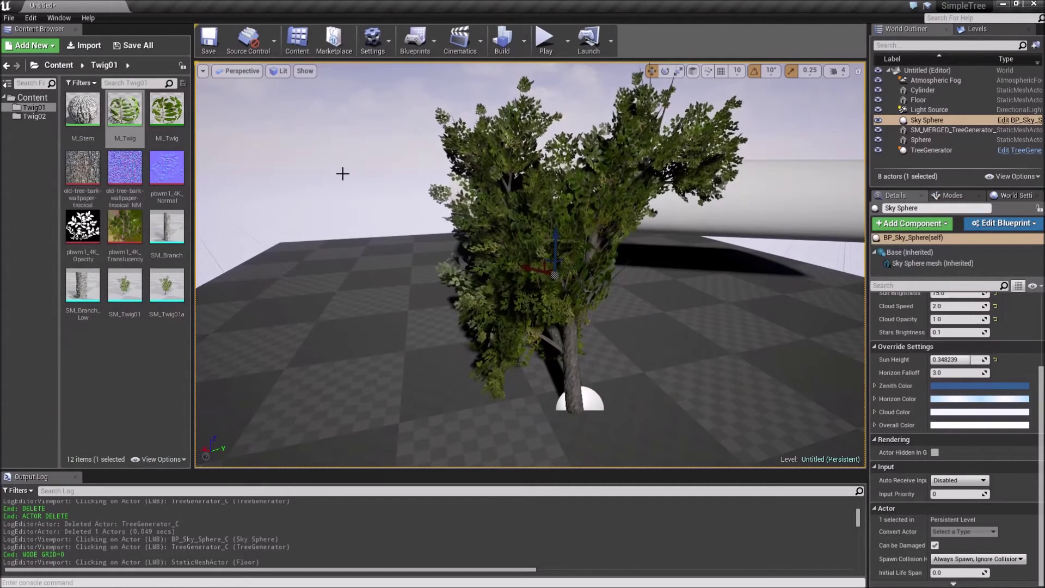
pyautogui.press('F11')
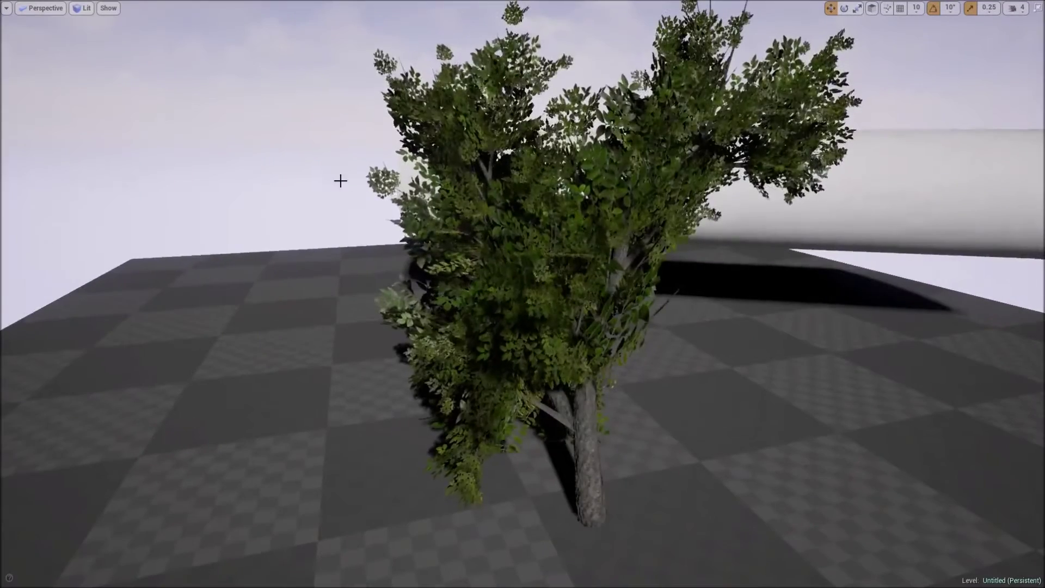
pyautogui.moveTo(352, 201); pyautogui.dragTo(417, 194, button='right')
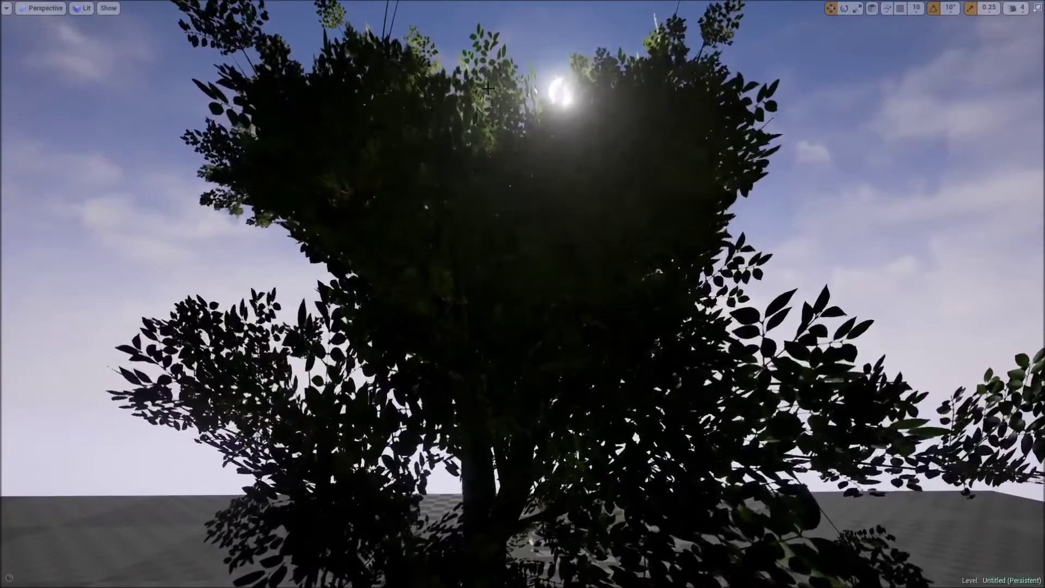
pyautogui.press('F11')
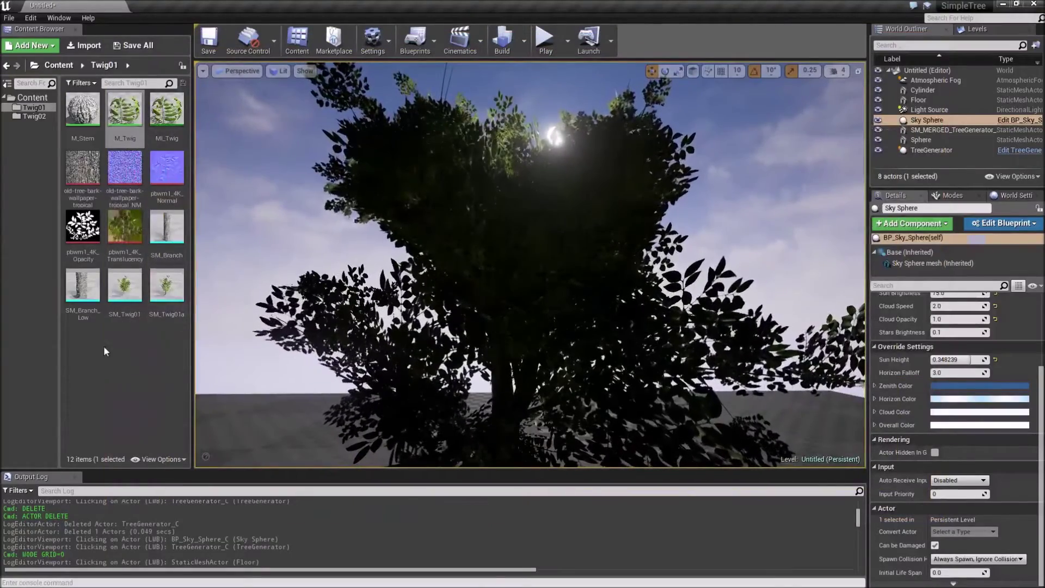
# Step: Open the MI_Twig material instance beside the viewport and override its SSSMultiplier with a value of about 10
pyautogui.moveTo(172, 323)
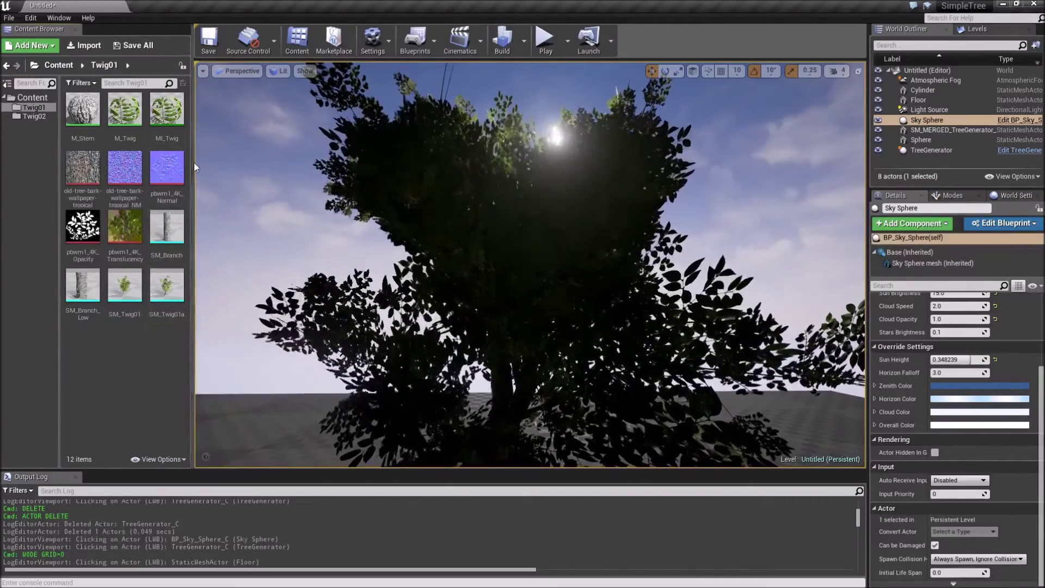
pyautogui.doubleClick(171, 115)
pyautogui.moveTo(428, 317); pyautogui.dragTo(849, 81)
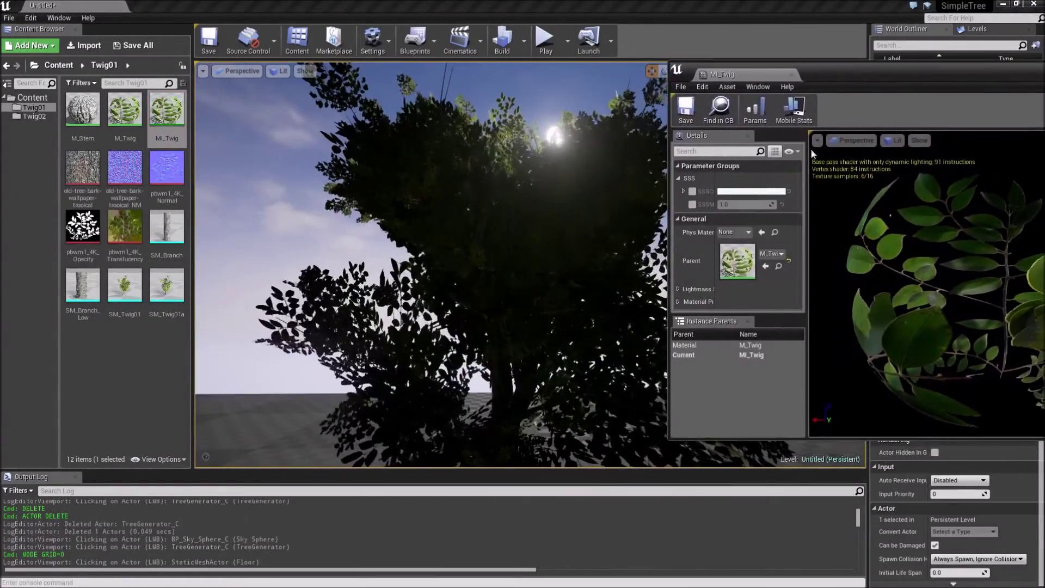
pyautogui.click(693, 204)
pyautogui.moveTo(771, 205); pyautogui.dragTo(793, 205)
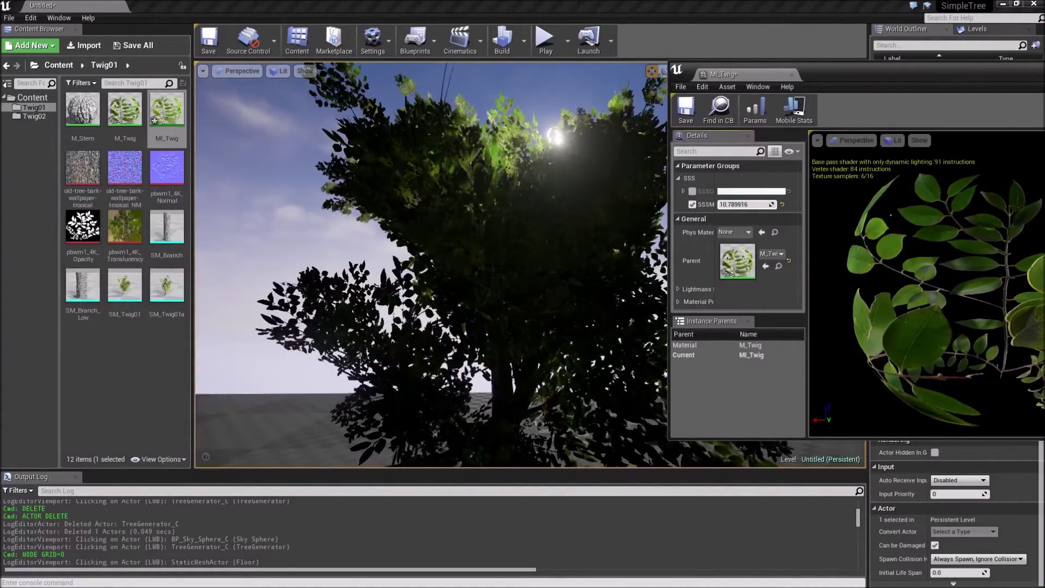
pyautogui.moveTo(773, 205); pyautogui.dragTo(772, 205)
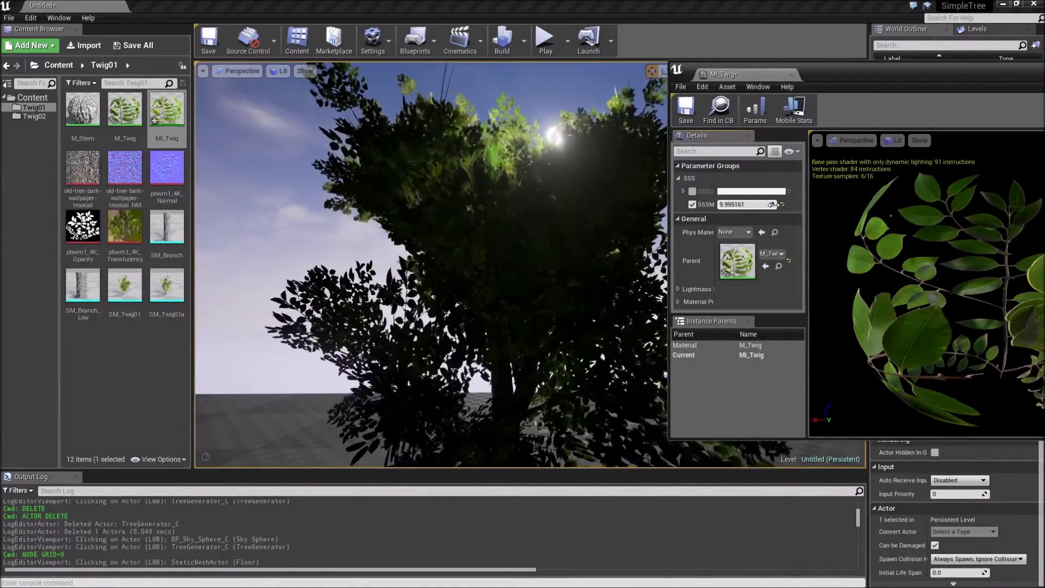
# Step: View the tree with the sun beside its crown and set the MI_Twig SSSMultiplier to about 6.6
pyautogui.moveTo(490, 267)
pyautogui.mouseDown(button='right')
pyautogui.moveTo(569, 321)
pyautogui.moveTo(576, 299)
pyautogui.moveTo(503, 300)
pyautogui.moveTo(506, 269)
pyautogui.mouseUp(button='right')
pyautogui.moveTo(435, 261); pyautogui.dragTo(530, 264, button='right')
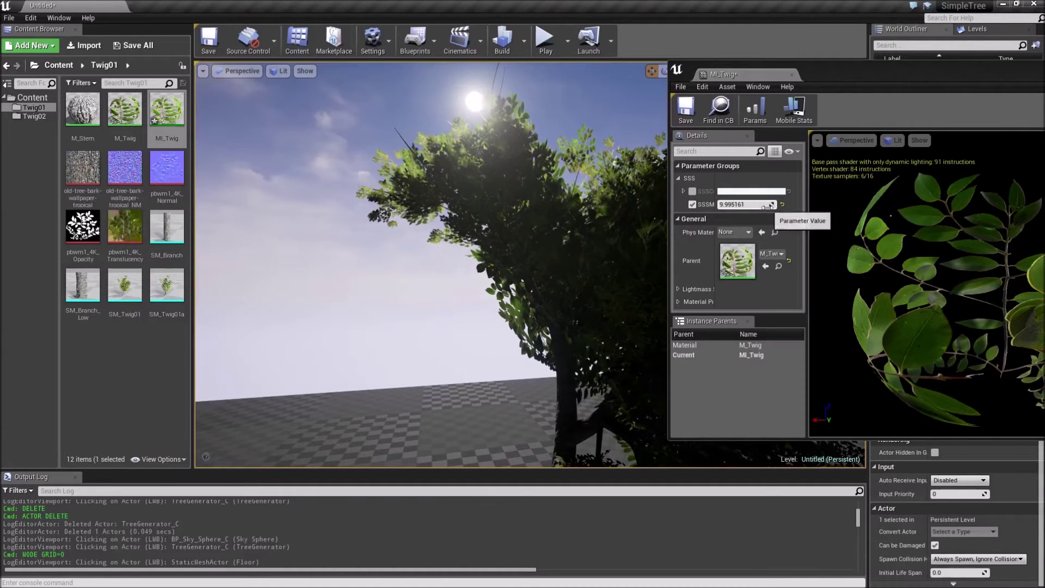
pyautogui.moveTo(766, 206)
pyautogui.mouseDown()
pyautogui.moveTo(744, 206)
pyautogui.moveTo(753, 206)
pyautogui.mouseUp()
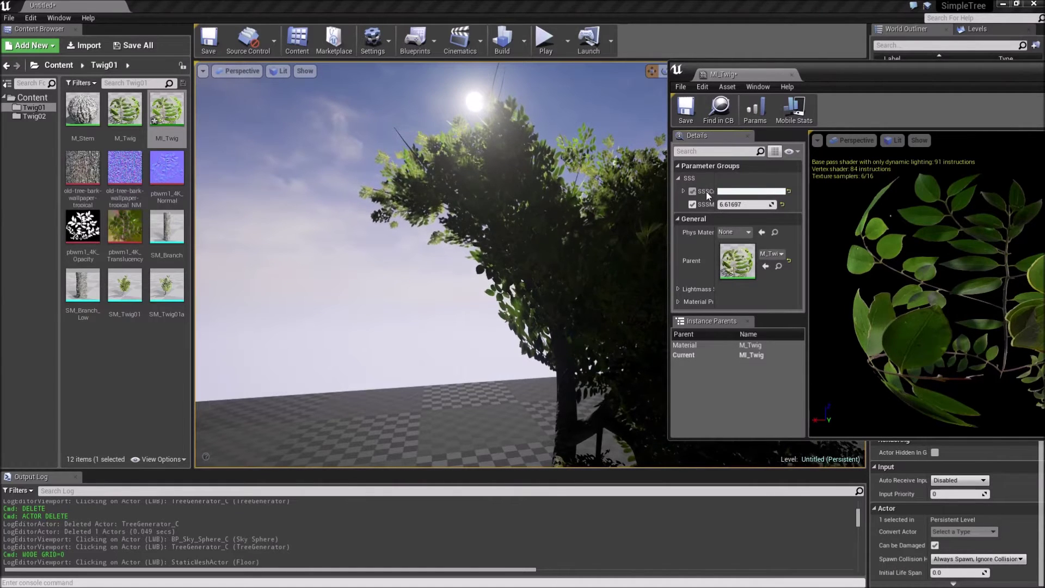
# Step: Override SSSColor in MI_Twig with a pale yellow of R 0.927, G 0.945, B 0.773
pyautogui.click(743, 192)
pyautogui.click(822, 291)
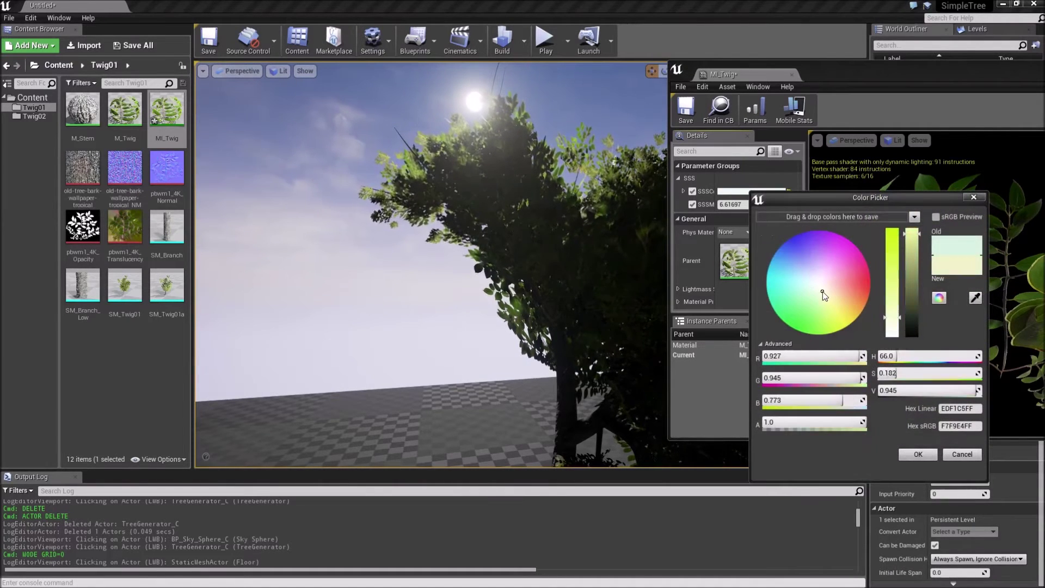
pyautogui.click(918, 455)
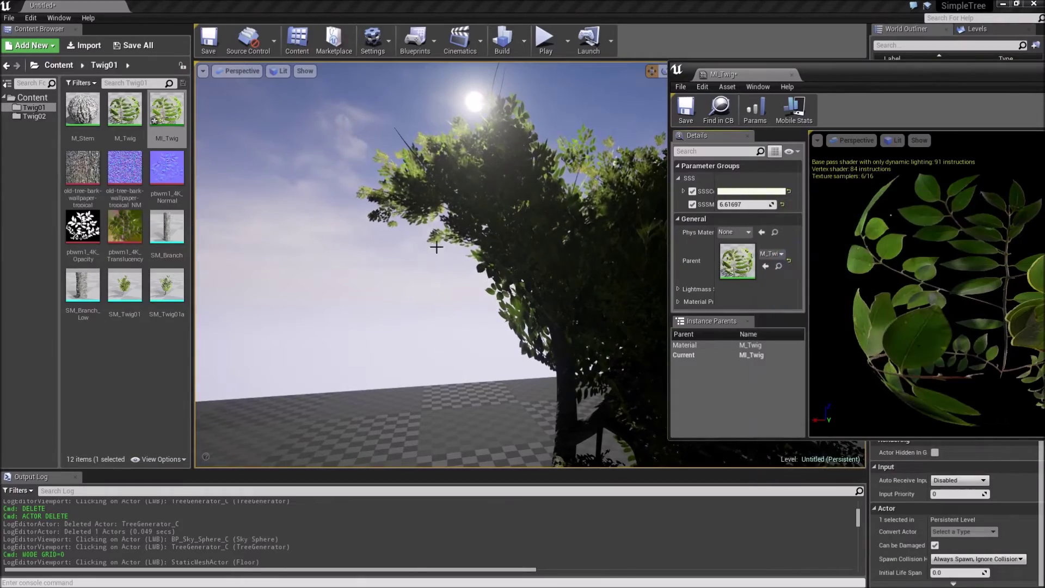
# Step: Examine the tree's shading with the adjusted subsurface settings from several angles and distances
pyautogui.press('d')
pyautogui.moveTo(511, 208); pyautogui.dragTo(428, 245, button='right')
pyautogui.press('w')
pyautogui.press('s')
pyautogui.press('w')
pyautogui.press('s')
pyautogui.press('w')
pyautogui.press('s')
pyautogui.press('s')
pyautogui.press('d')
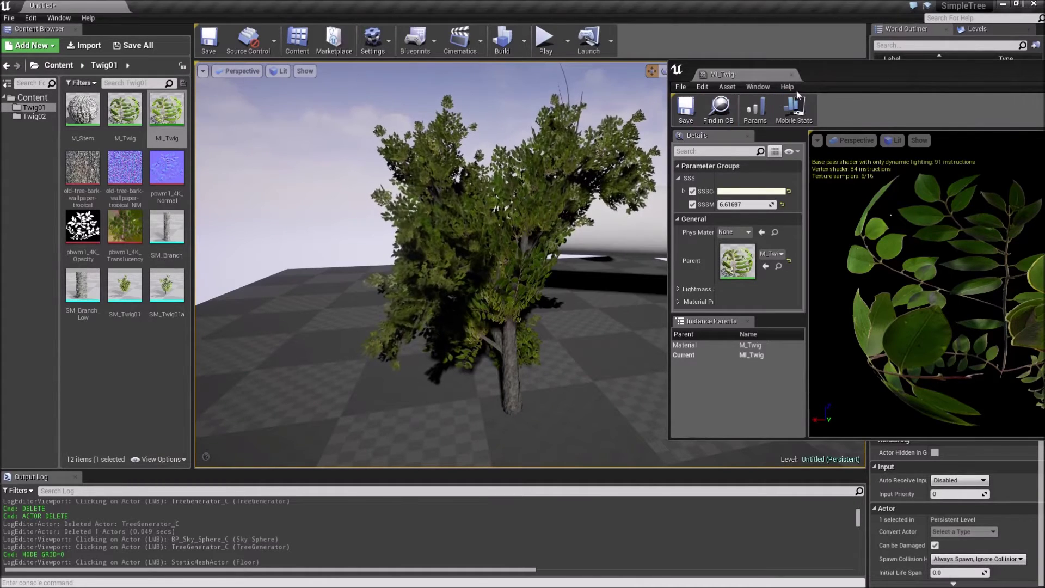
# Step: Save and close the MI_Twig instance, and open the SM_Twig01 static mesh for a close view in a maximized editor
pyautogui.click(792, 74)
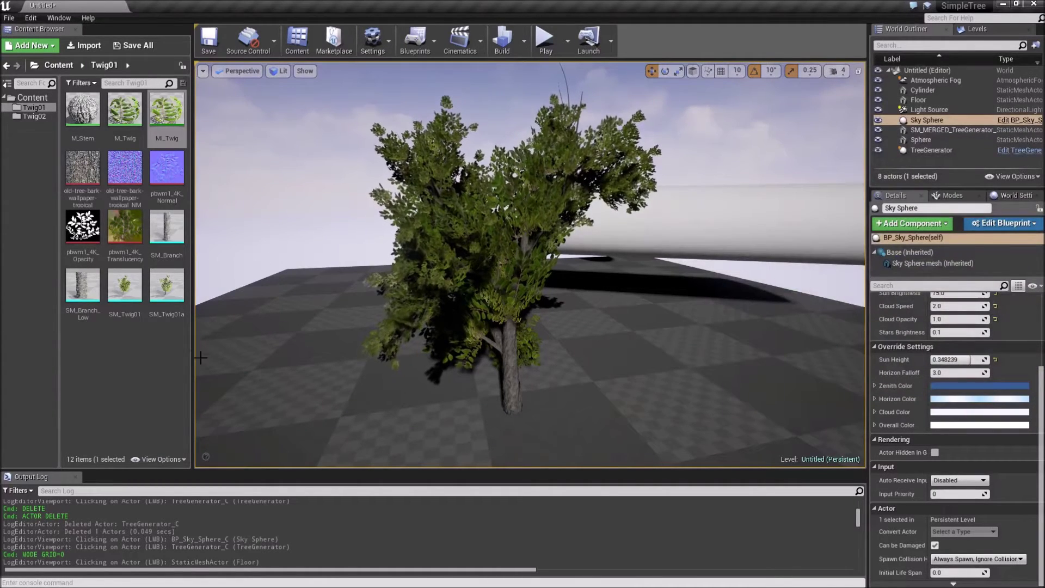
pyautogui.doubleClick(131, 297)
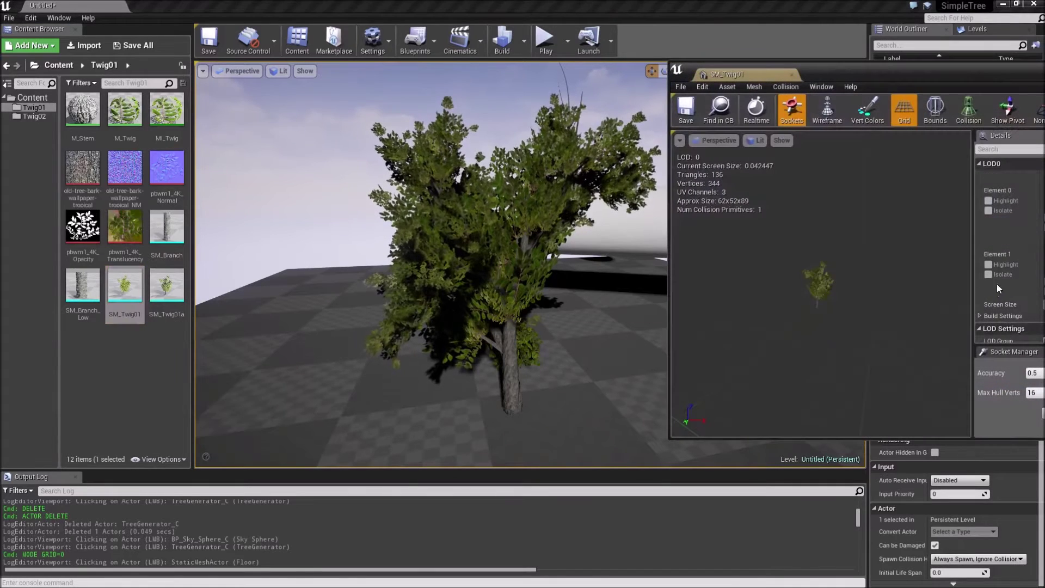
pyautogui.doubleClick(855, 66)
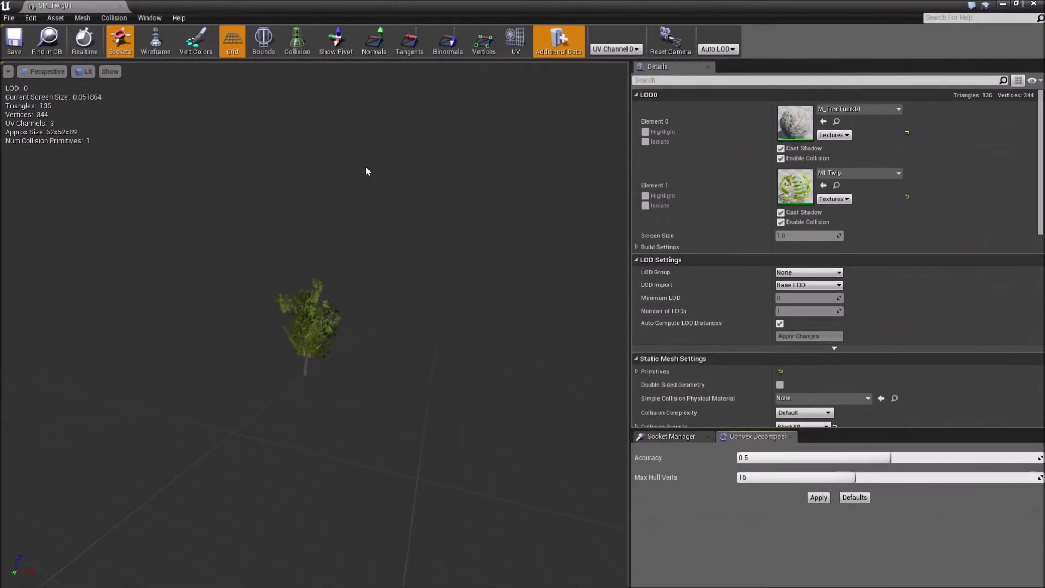
pyautogui.press('w')
pyautogui.moveTo(342, 243)
pyautogui.mouseDown(button='right')
pyautogui.moveTo(324, 252)
pyautogui.moveTo(341, 243)
pyautogui.mouseUp(button='right')
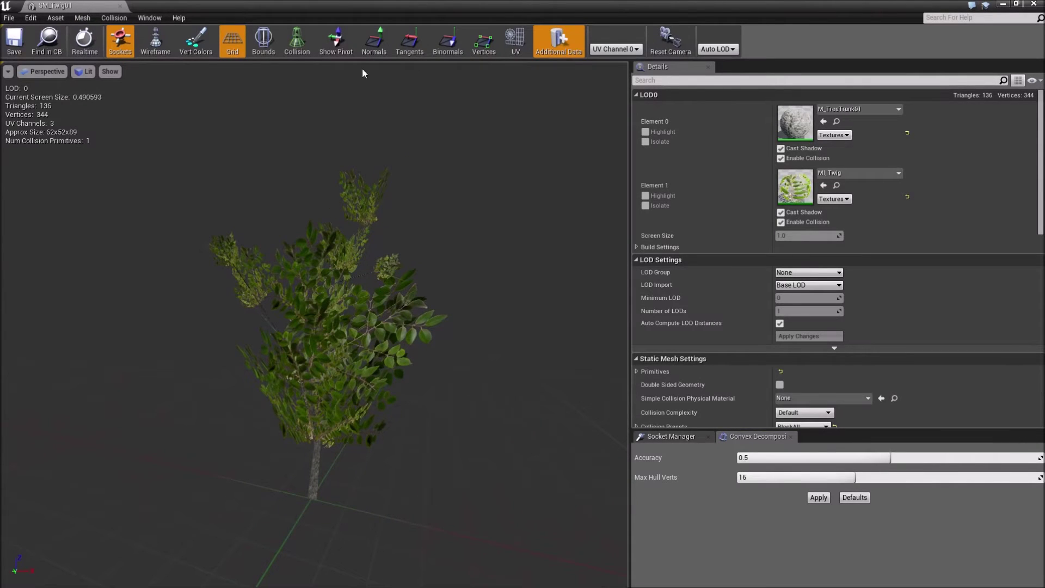
# Step: Display the vertex normals of SM_Twig01 and inspect their directions around the leaf planes, including in wireframe view
pyautogui.click(379, 47)
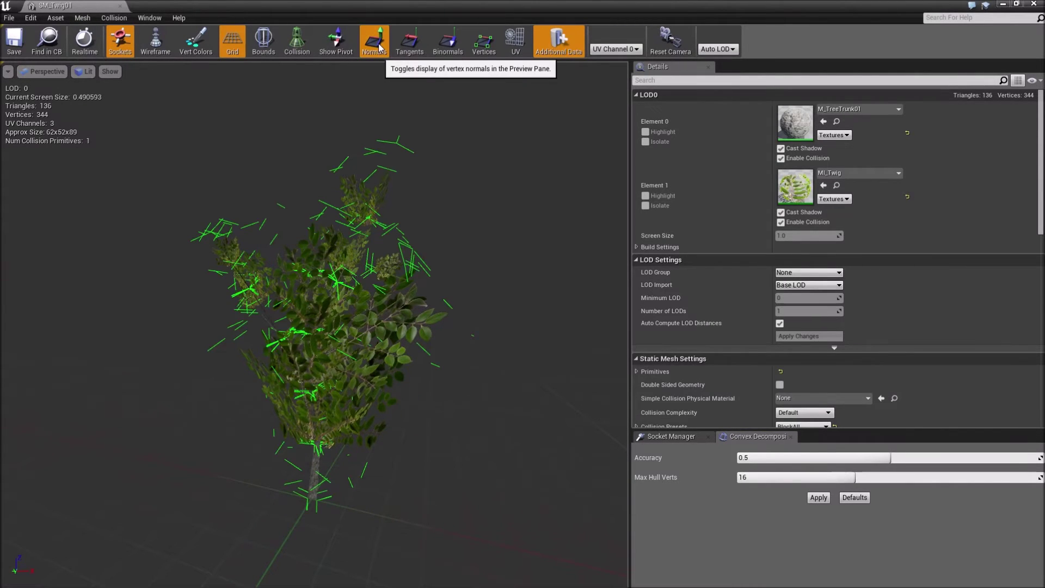
pyautogui.press('s')
pyautogui.moveTo(370, 129)
pyautogui.mouseDown(button='right')
pyautogui.moveTo(348, 132)
pyautogui.moveTo(370, 131)
pyautogui.mouseUp(button='right')
pyautogui.press('a')
pyautogui.press('l')
pyautogui.moveTo(371, 130); pyautogui.dragTo(337, 132)
pyautogui.press('d')
pyautogui.moveTo(337, 131)
pyautogui.mouseDown(button='right')
pyautogui.moveTo(360, 132)
pyautogui.moveTo(310, 132)
pyautogui.moveTo(332, 131)
pyautogui.mouseUp(button='right')
pyautogui.press('w')
pyautogui.press('s')
pyautogui.click(155, 52)
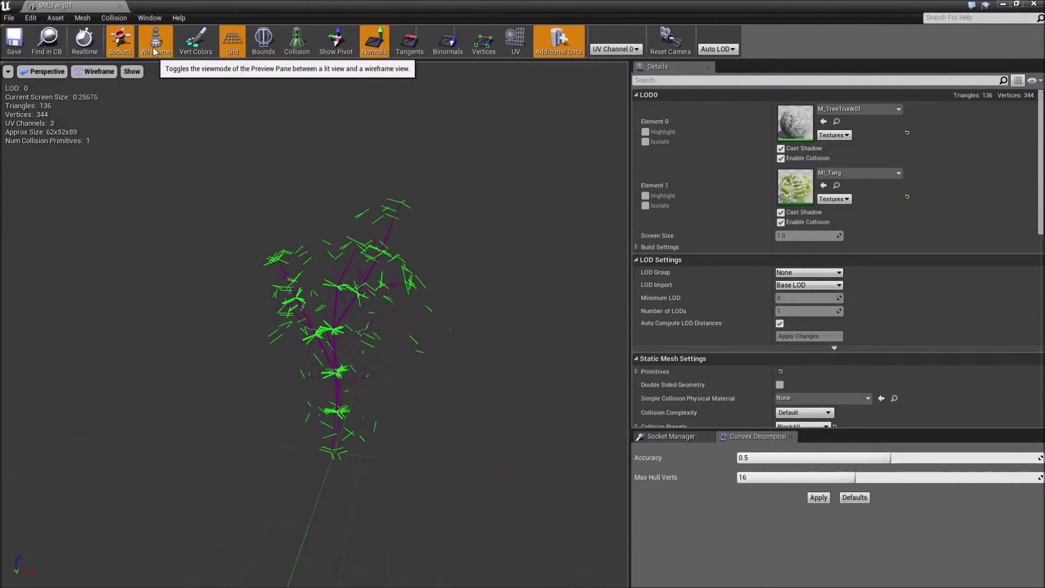
pyautogui.click(156, 43)
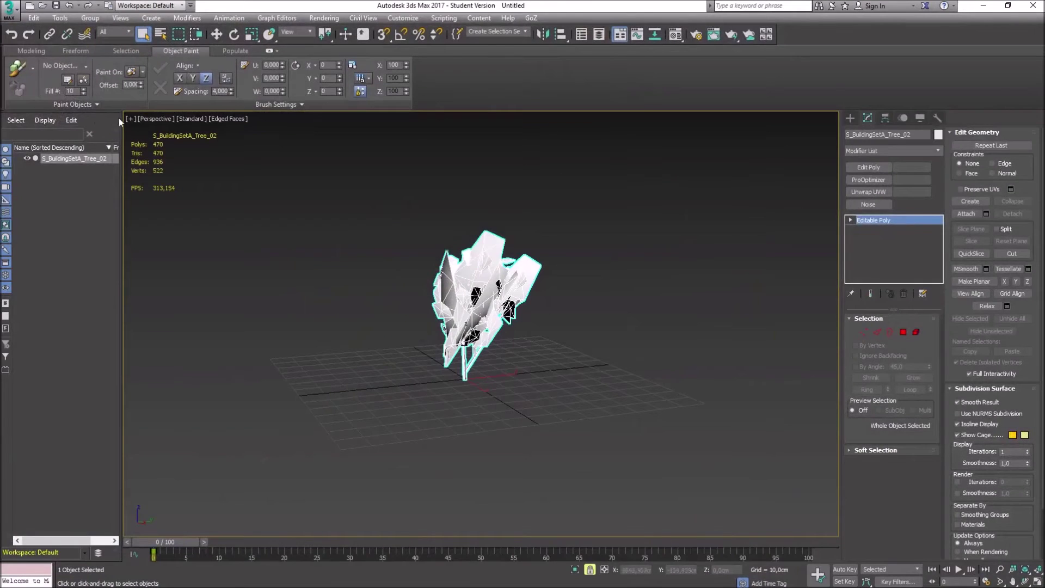
# Step: Switch to 3ds Max and clear the current tree model by starting a new empty scene
pyautogui.click(13, 12)
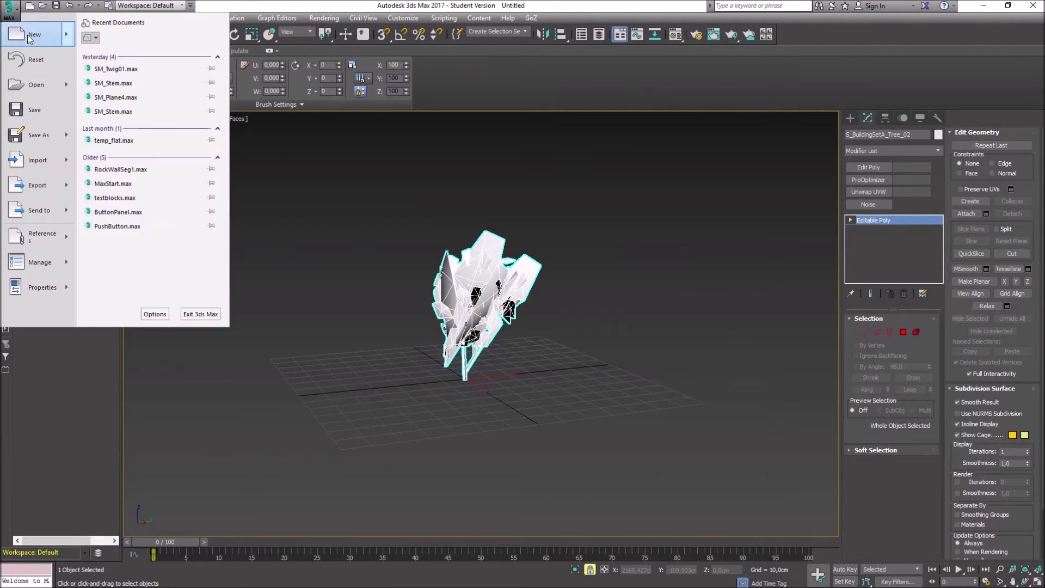
pyautogui.click(222, 206)
pyautogui.click(526, 319)
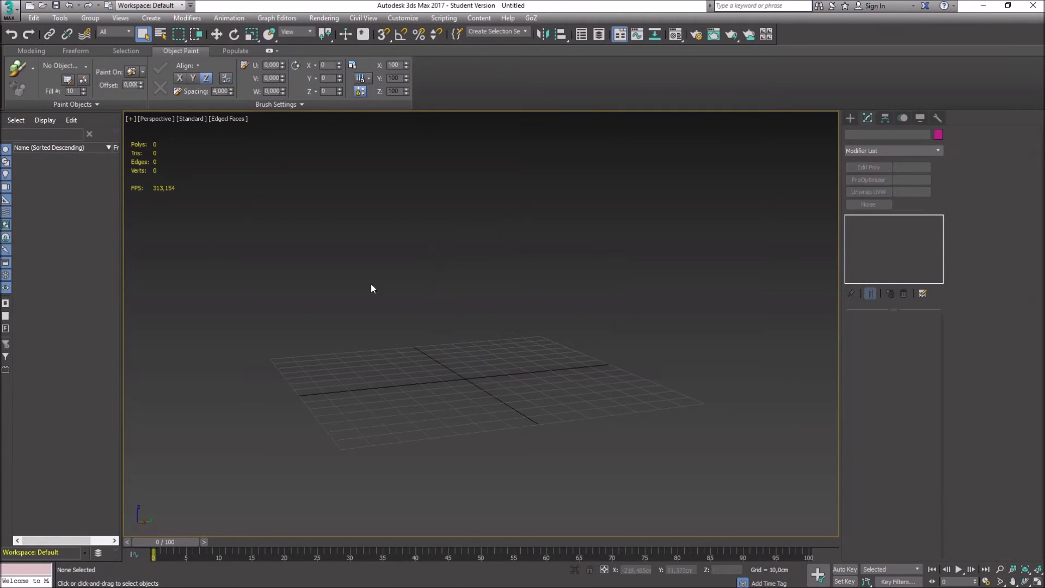
pyautogui.click(11, 10)
pyautogui.click(37, 84)
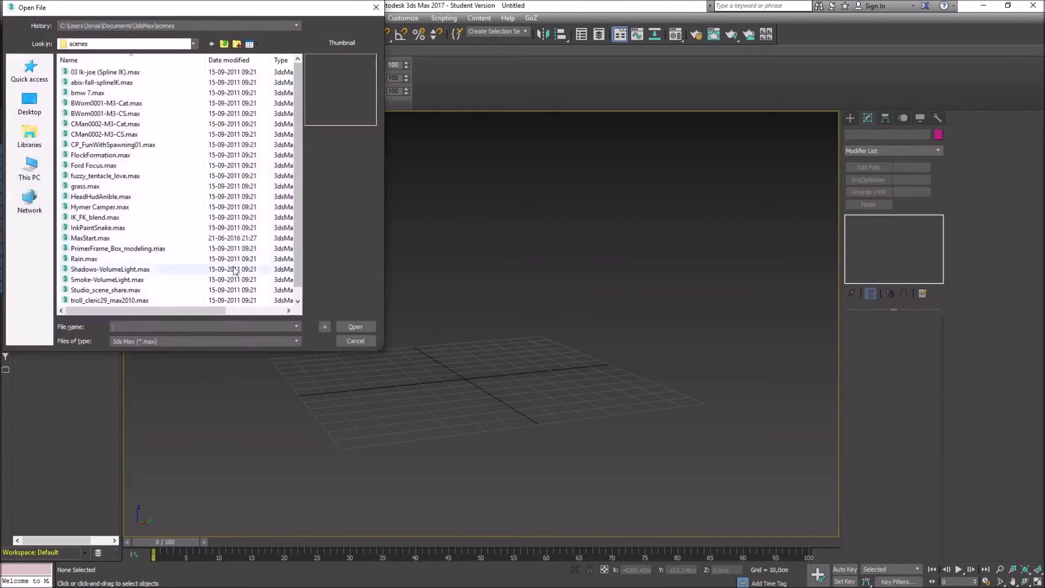
pyautogui.click(375, 7)
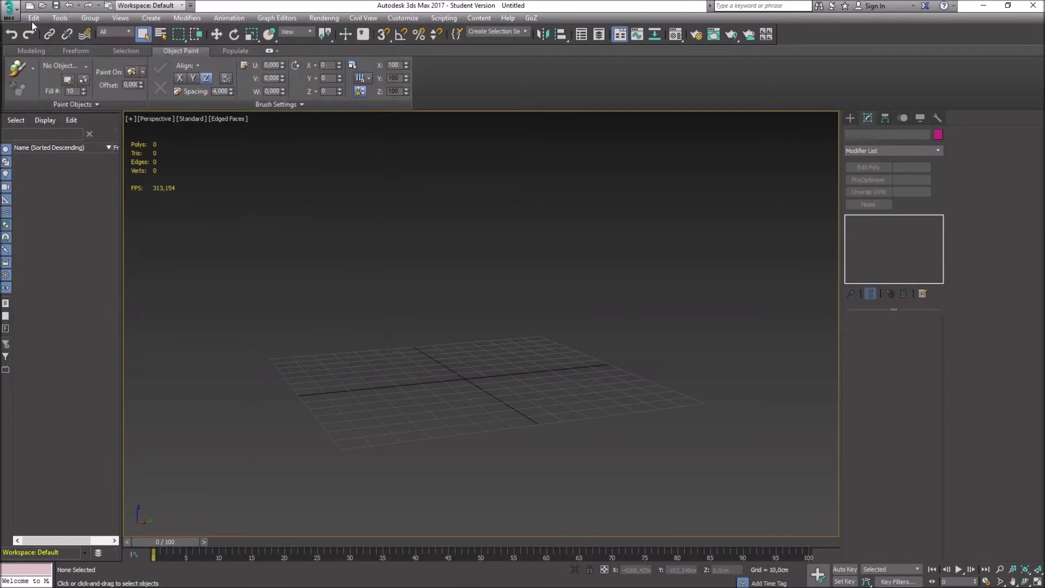
# Step: Import SM_Twig01.FBX from the project's Source folder into the empty scene and look over the imported tree model
pyautogui.click(12, 11)
pyautogui.click(40, 165)
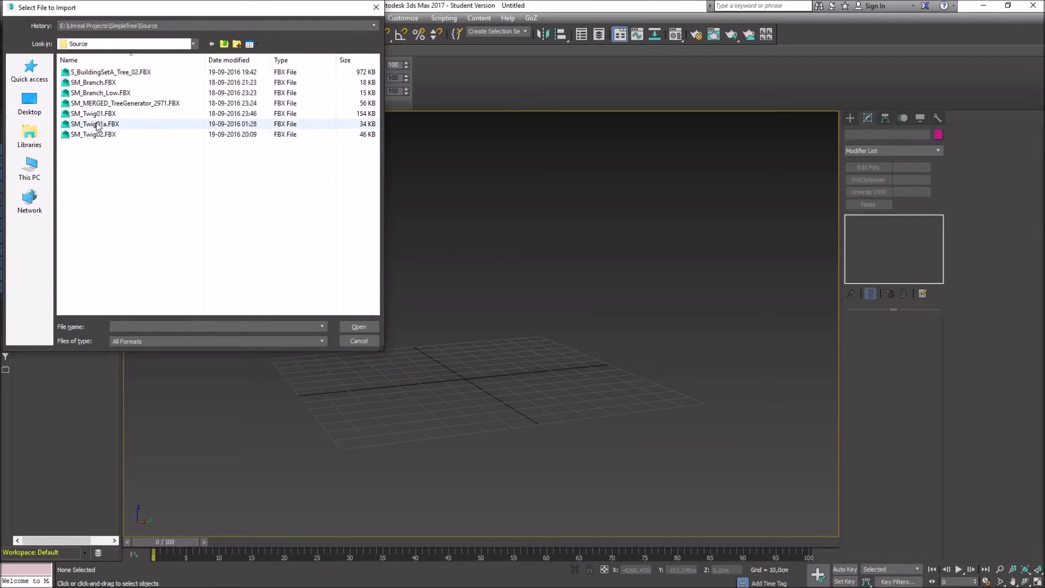
pyautogui.doubleClick(93, 113)
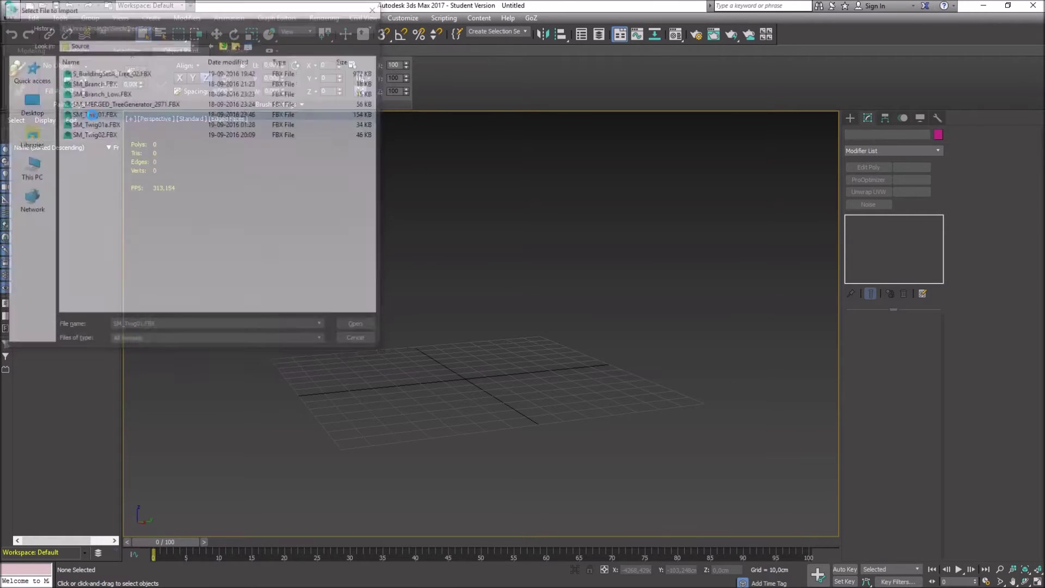
pyautogui.click(596, 443)
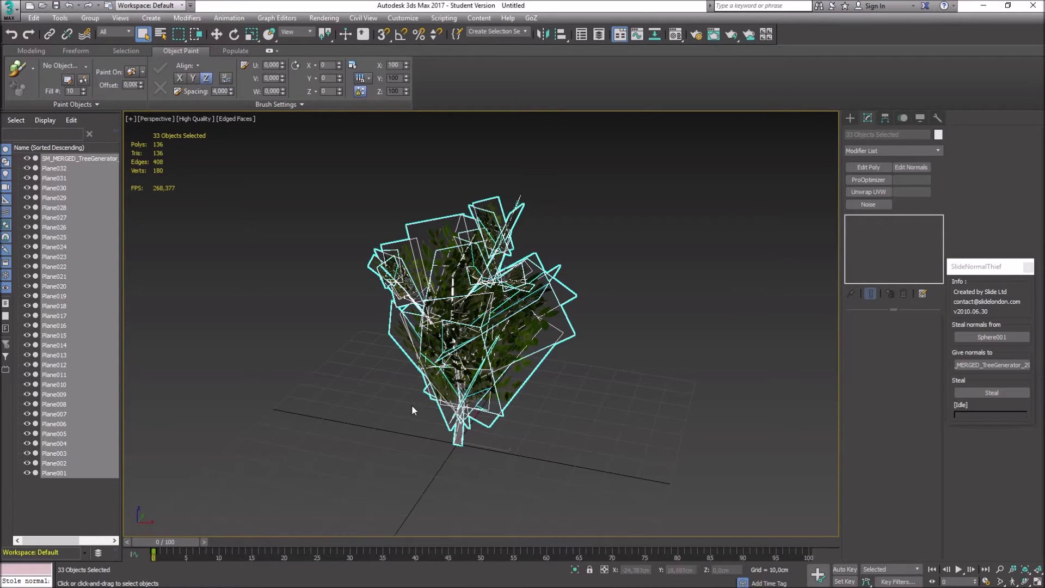
pyautogui.keyDown('alt'); pyautogui.moveTo(334, 382); pyautogui.dragTo(275, 337, button='middle'); pyautogui.keyUp('alt')
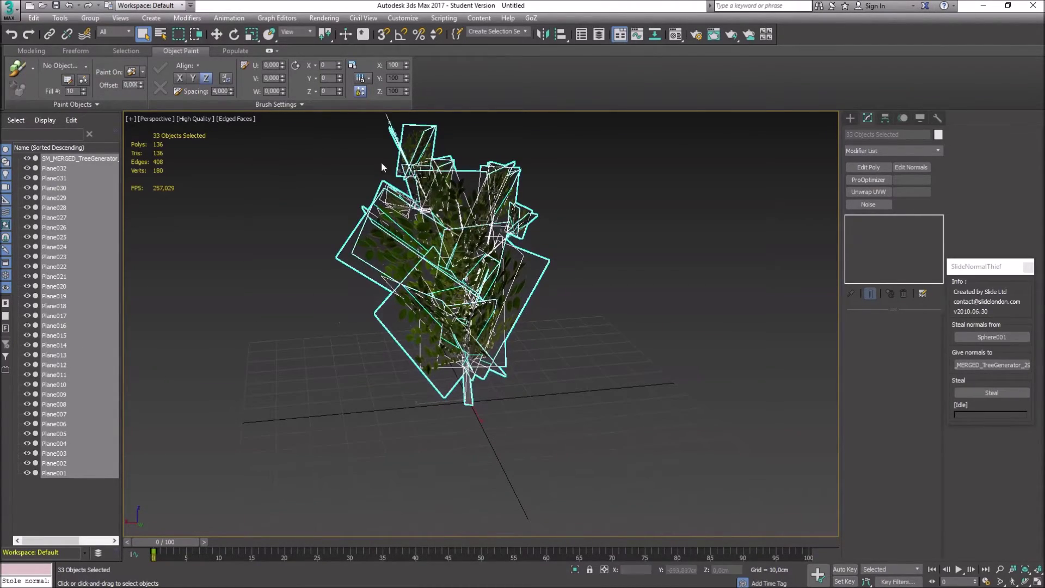
# Step: Select every imported piece, including the trunk and all leaf planes, and convert them to Editable Poly
pyautogui.click(423, 223)
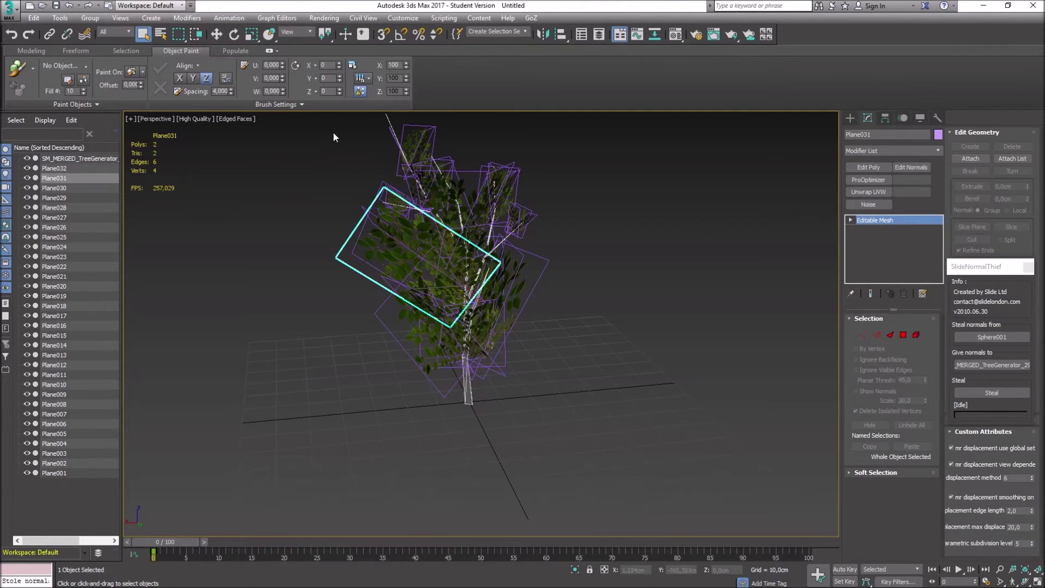
pyautogui.moveTo(333, 133); pyautogui.dragTo(550, 400)
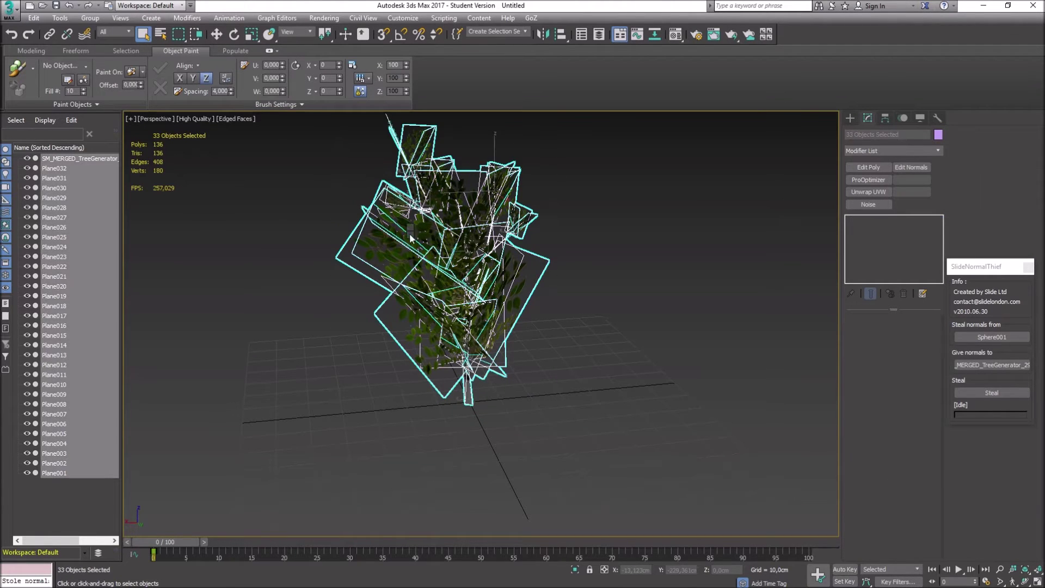
pyautogui.rightClick(410, 233)
pyautogui.moveTo(441, 348)
pyautogui.click(369, 352)
pyautogui.keyDown('alt'); pyautogui.moveTo(474, 355); pyautogui.dragTo(500, 449, button='middle'); pyautogui.keyUp('alt')
pyautogui.keyDown('alt'); pyautogui.moveTo(403, 380); pyautogui.dragTo(437, 388, button='middle'); pyautogui.keyUp('alt')
pyautogui.scroll(3, 495, 411)
pyautogui.keyDown('alt'); pyautogui.moveTo(494, 410); pyautogui.dragTo(489, 449, button='middle'); pyautogui.keyUp('alt')
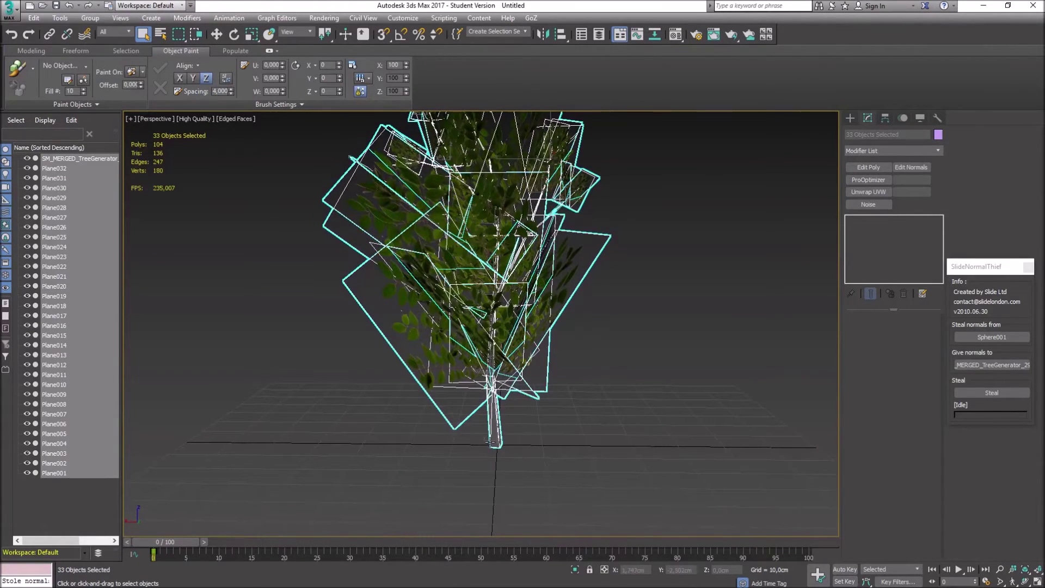
pyautogui.keyDown('alt'); pyautogui.moveTo(535, 449); pyautogui.dragTo(505, 437, button='middle'); pyautogui.keyUp('alt')
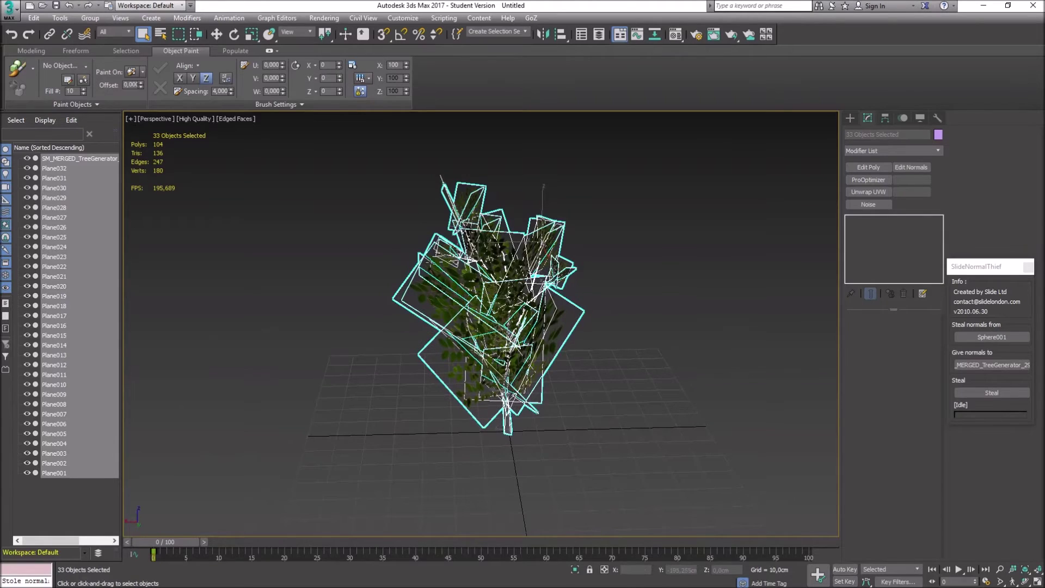
# Step: Attach Plane001 through Plane031 to Plane032, keeping SM_MERGED_TreeGenerator_2971 as a separate object
pyautogui.click(435, 294)
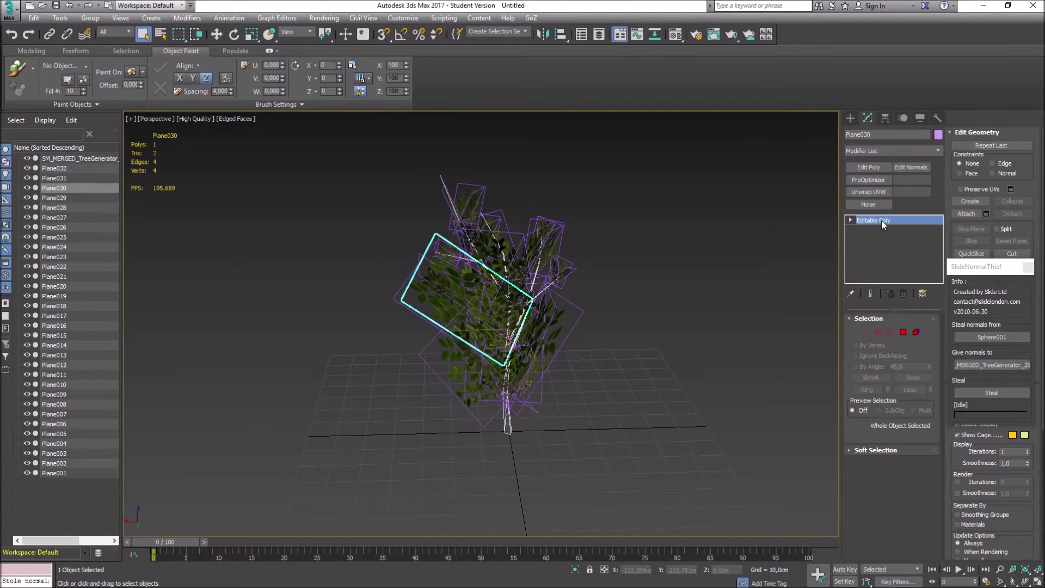
pyautogui.click(471, 379)
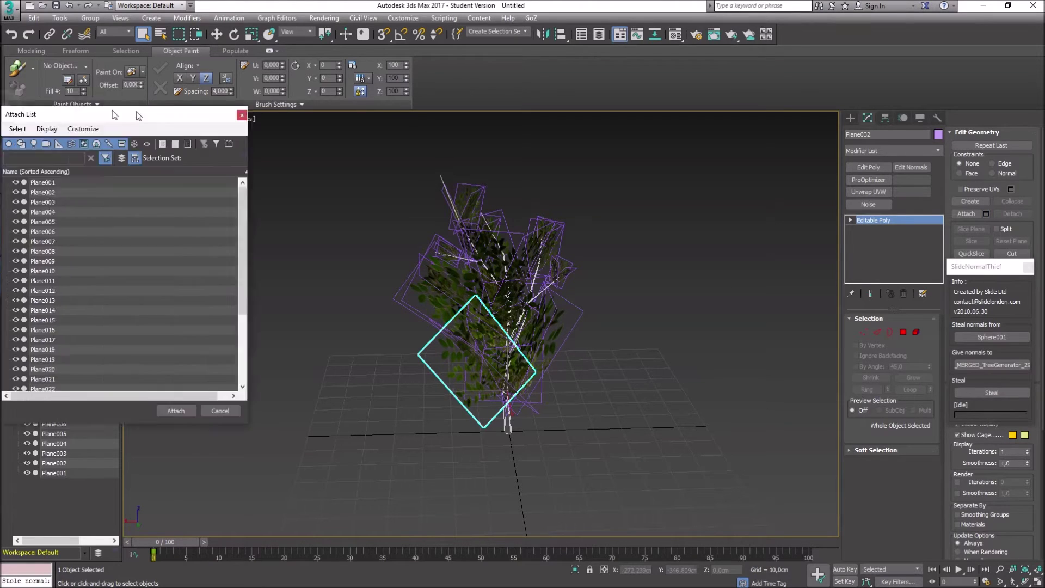
pyautogui.scroll(-3, 227, 355)
pyautogui.scroll(-1, 227, 355)
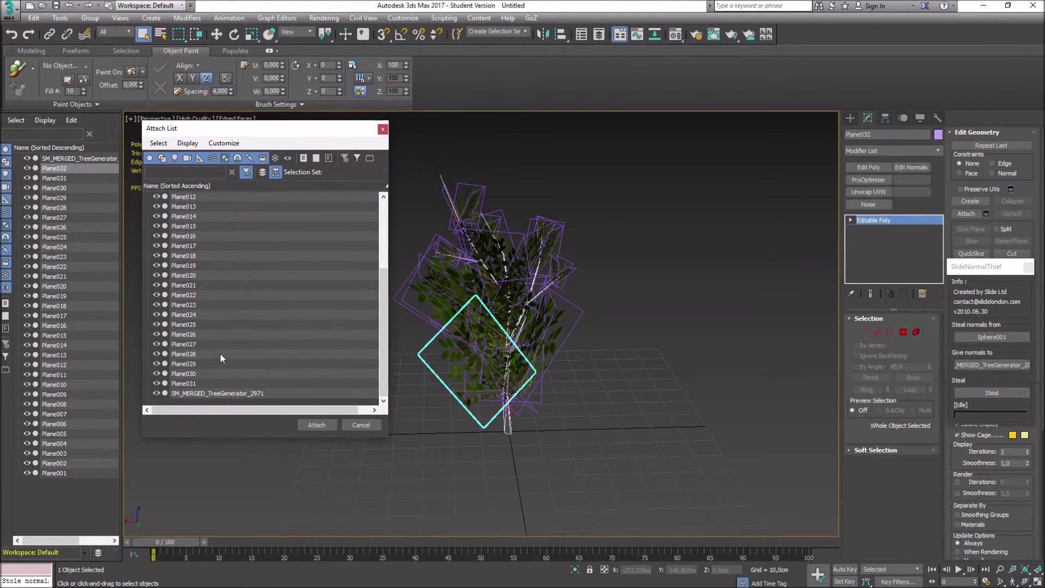
pyautogui.click(185, 384)
pyautogui.scroll(4, 202, 209)
pyautogui.click(185, 198)
pyautogui.scroll(-4, 193, 329)
pyautogui.keyDown('shift'); pyautogui.click(193, 382); pyautogui.keyUp('shift')
pyautogui.click(317, 424)
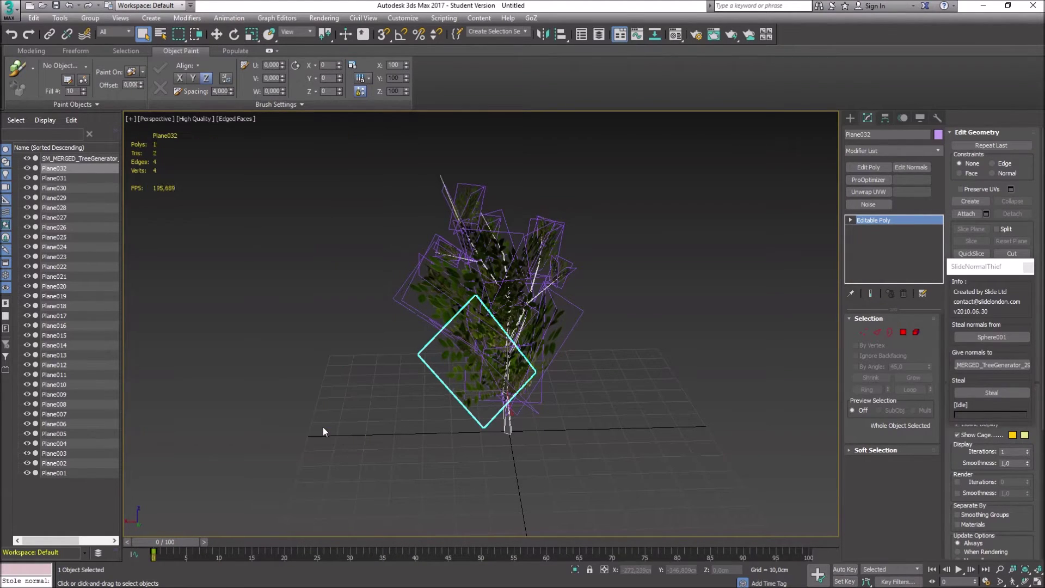
pyautogui.click(384, 338)
# Step: Apply an Edit Normals modifier to the joined leaf planes to view their normals, and undo it
pyautogui.keyDown('alt'); pyautogui.moveTo(315, 352); pyautogui.dragTo(681, 337, button='middle'); pyautogui.keyUp('alt')
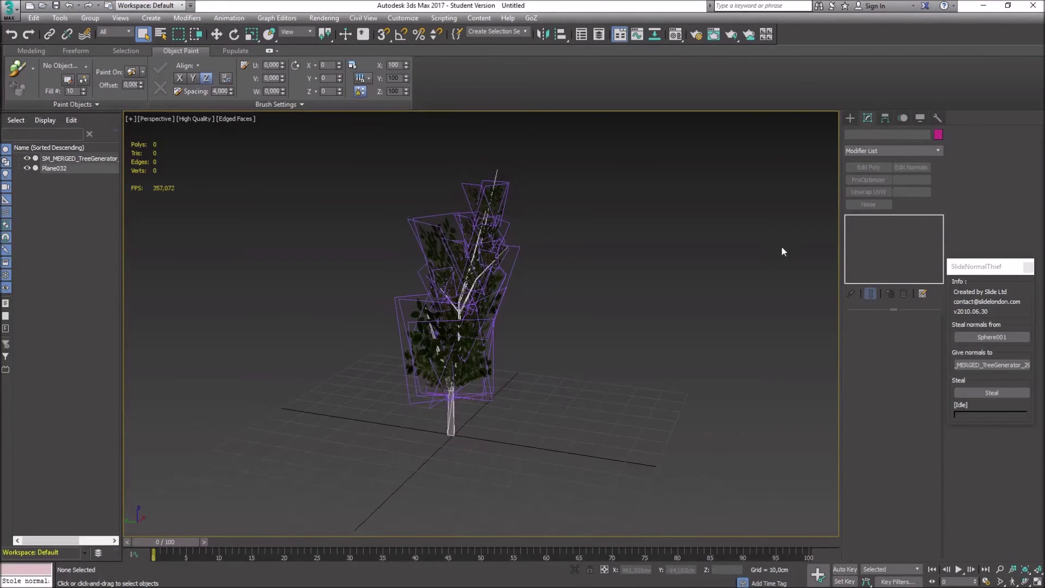
pyautogui.click(518, 312)
pyautogui.click(910, 167)
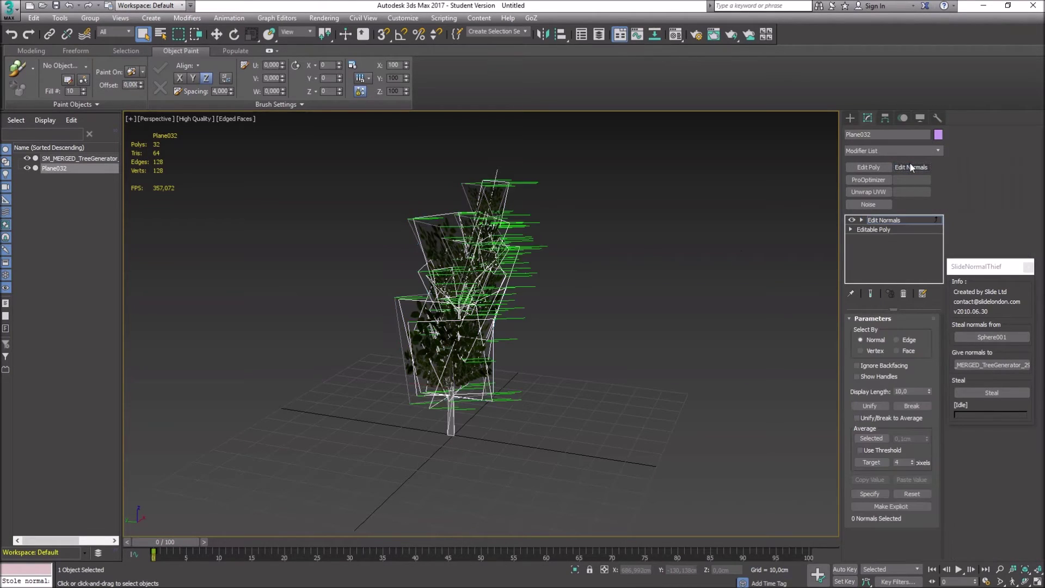
pyautogui.keyDown('alt'); pyautogui.moveTo(656, 295); pyautogui.dragTo(435, 325, button='middle'); pyautogui.keyUp('alt')
pyautogui.hotkey('ctrl', 'z')
pyautogui.hotkey('ctrl', 'z')
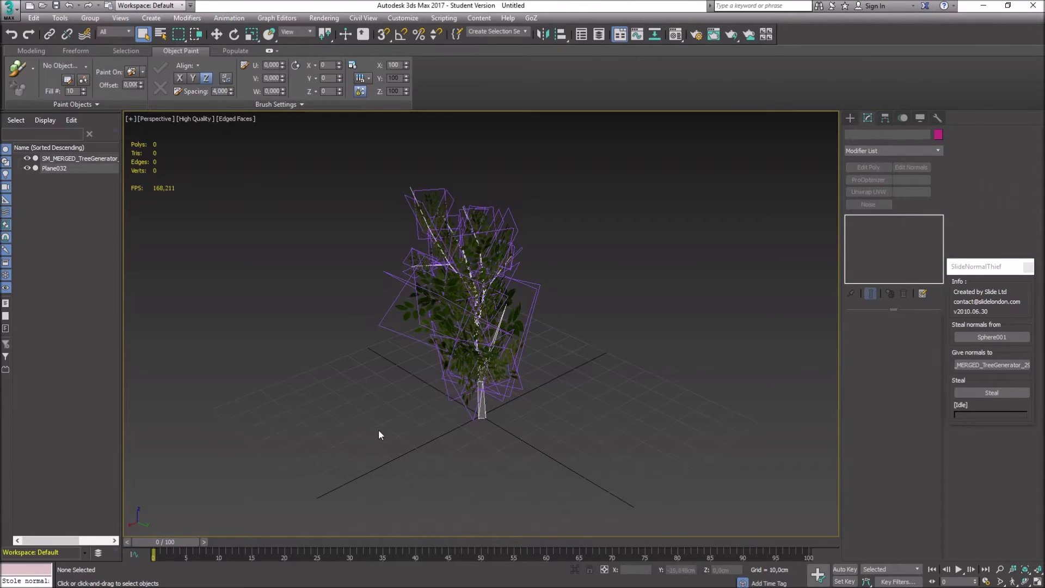
# Step: Try to draw a small box at the base of the tree trunk, and undo it
pyautogui.click(439, 304)
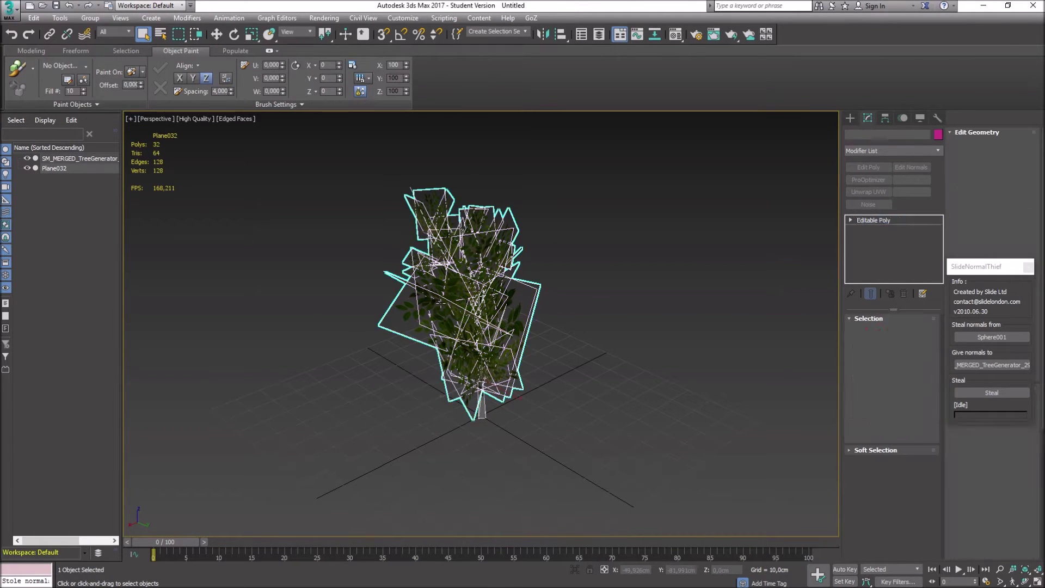
pyautogui.keyDown('alt'); pyautogui.moveTo(439, 336); pyautogui.dragTo(386, 351, button='middle'); pyautogui.keyUp('alt')
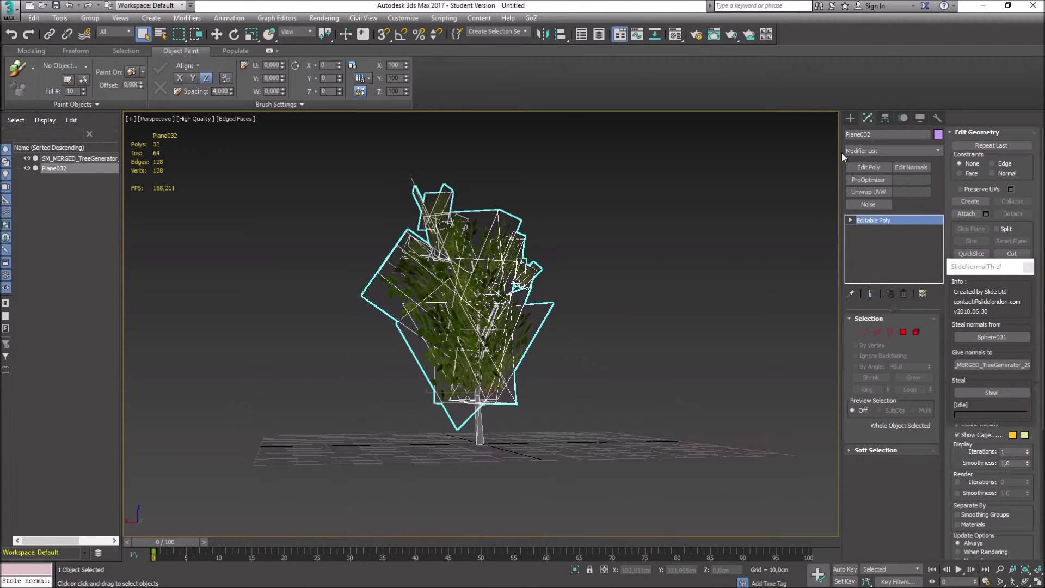
pyautogui.click(849, 118)
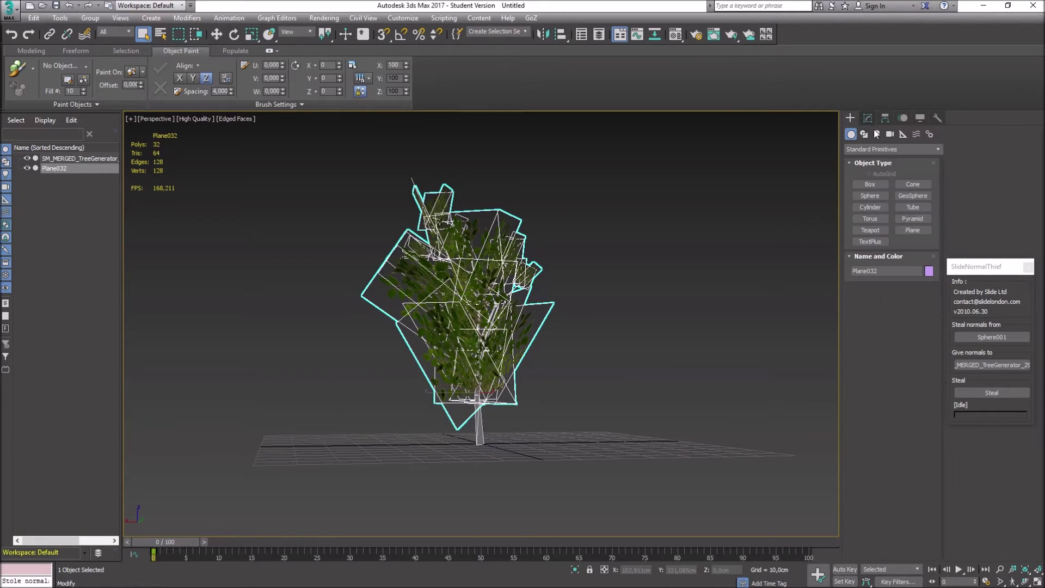
pyautogui.click(868, 184)
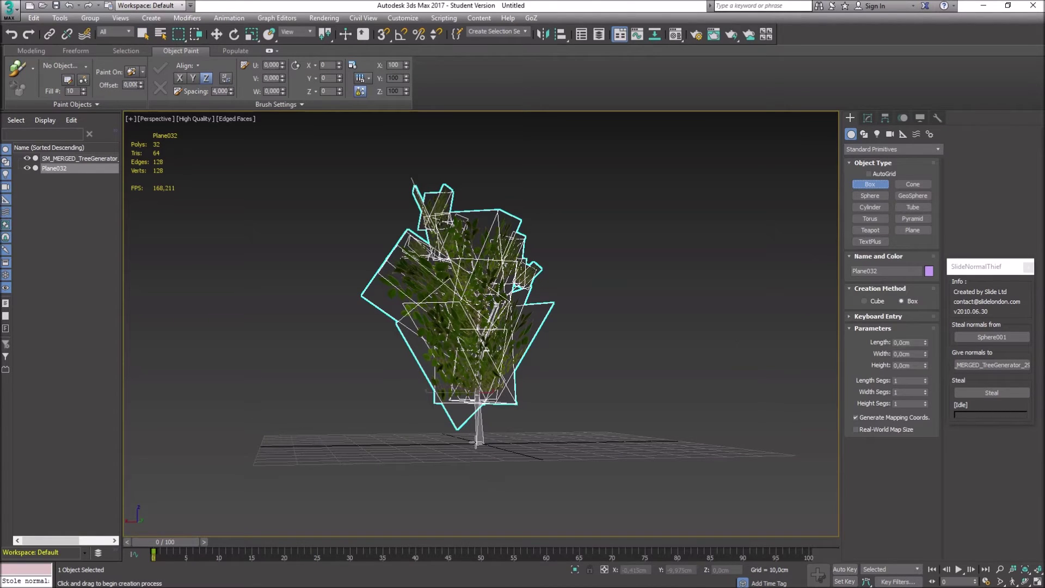
pyautogui.moveTo(474, 440); pyautogui.dragTo(494, 443)
pyautogui.click(484, 439)
pyautogui.hotkey('ctrl', 'z')
# Step: Create a box about 7.9 cm long, 4.3 cm wide and 3.6 cm high at the trunk's base and convert it to Editable Poly
pyautogui.moveTo(469, 456)
pyautogui.keyDown('alt'); pyautogui.mouseDown(button='middle')
pyautogui.moveTo(463, 467)
pyautogui.moveTo(469, 437)
pyautogui.mouseUp(button='middle'); pyautogui.keyUp('alt')
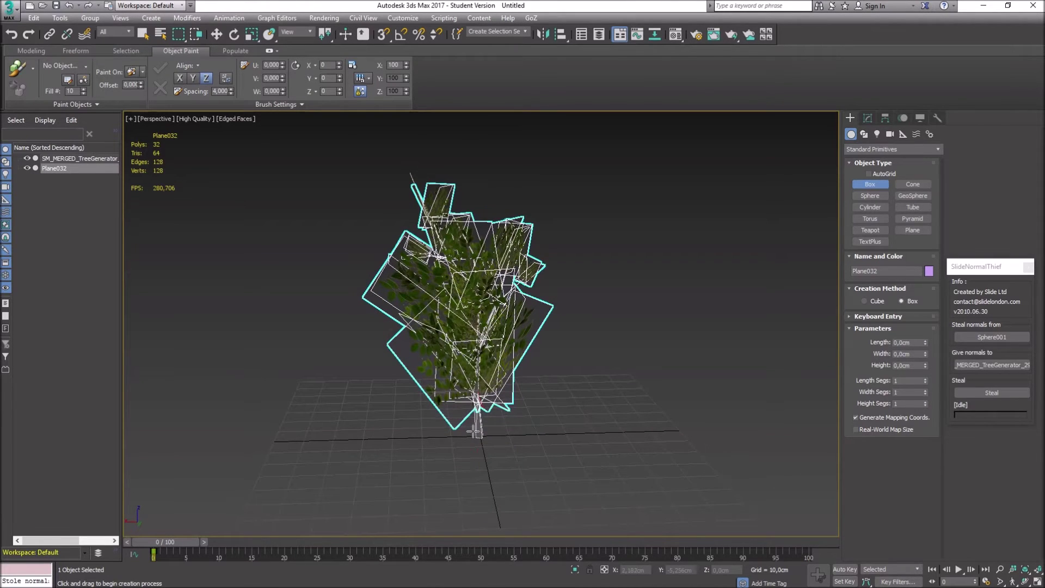
pyautogui.moveTo(474, 431); pyautogui.dragTo(477, 435)
pyautogui.click(482, 431)
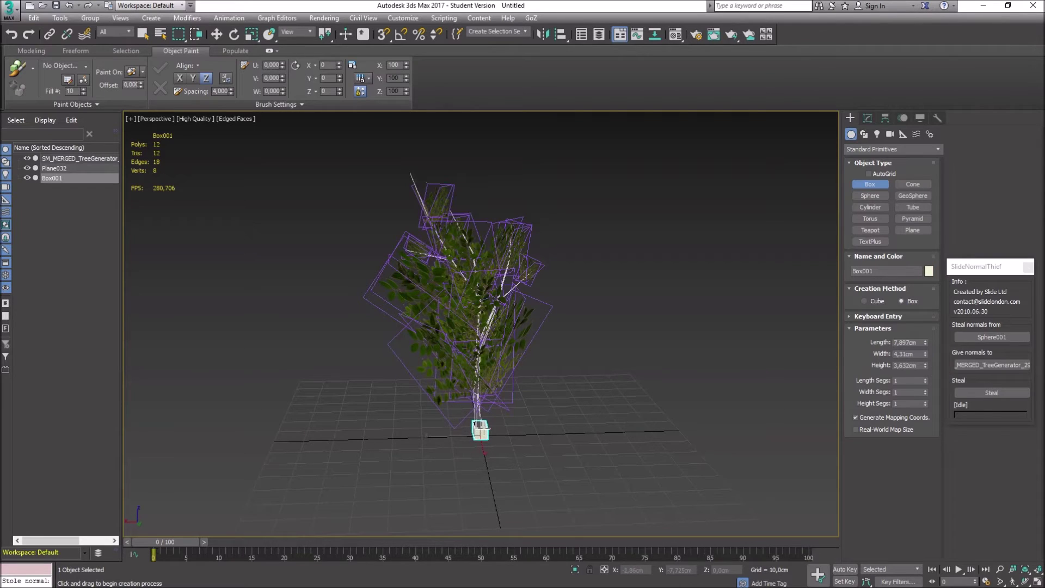
pyautogui.rightClick(527, 470)
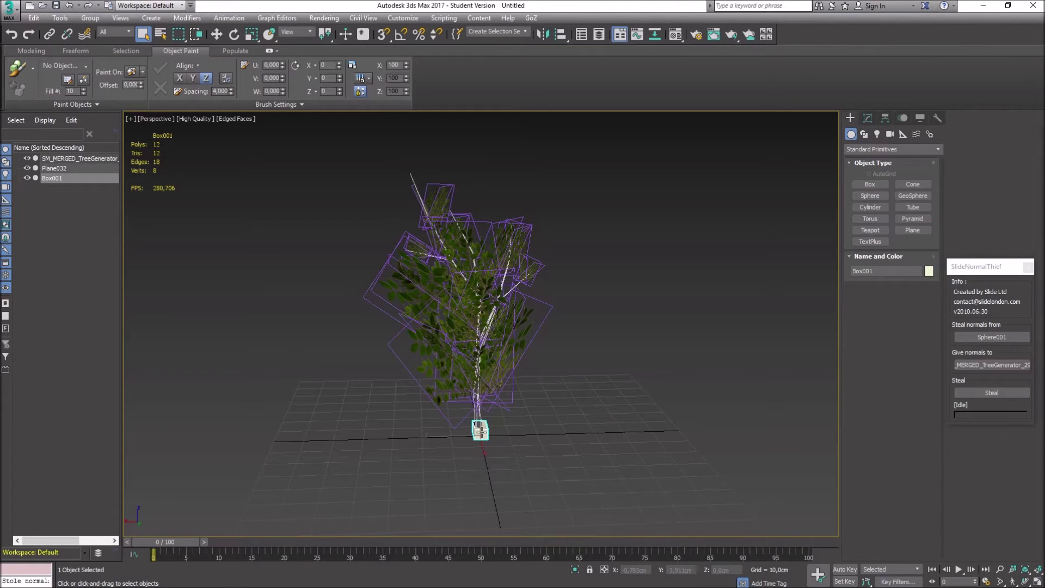
pyautogui.click(868, 117)
pyautogui.rightClick(873, 220)
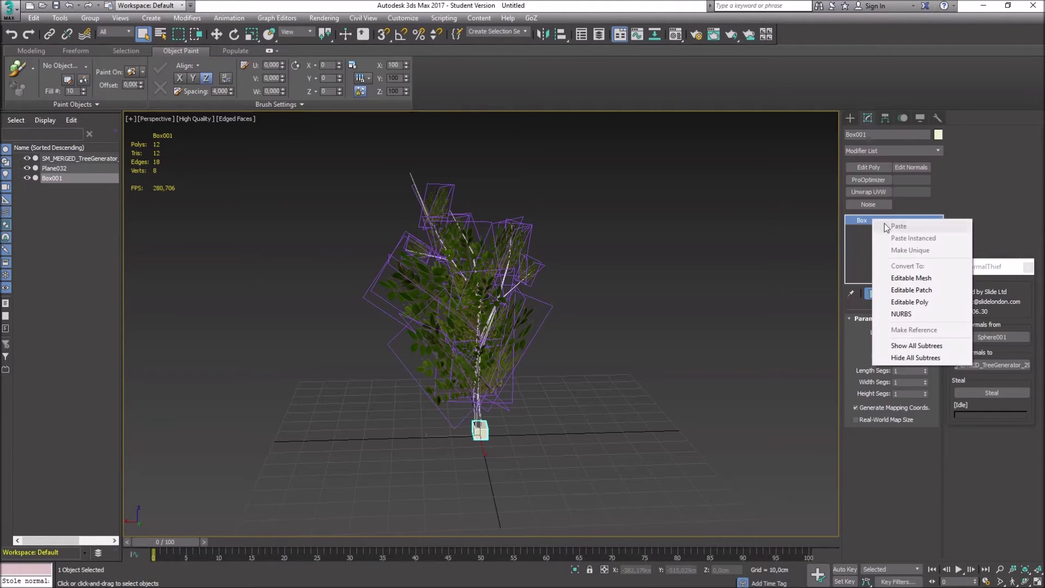
pyautogui.click(908, 302)
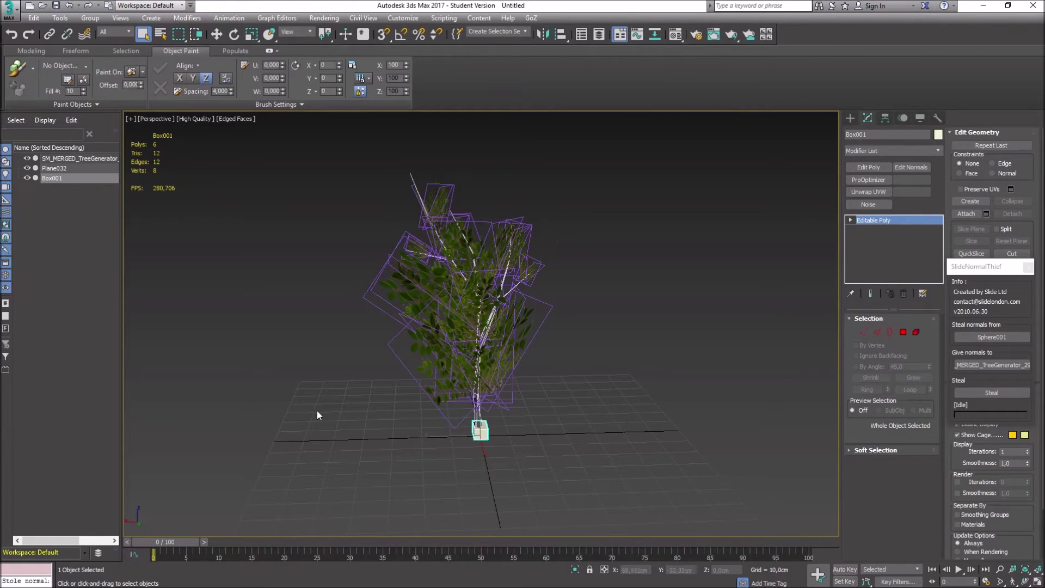
# Step: Undo the box creation and the attaching of the leaf planes
pyautogui.hotkey('ctrl', 'z')
pyautogui.hotkey('ctrl', 'z')
pyautogui.hotkey('ctrl', 'z')
pyautogui.hotkey('ctrl', 'z')
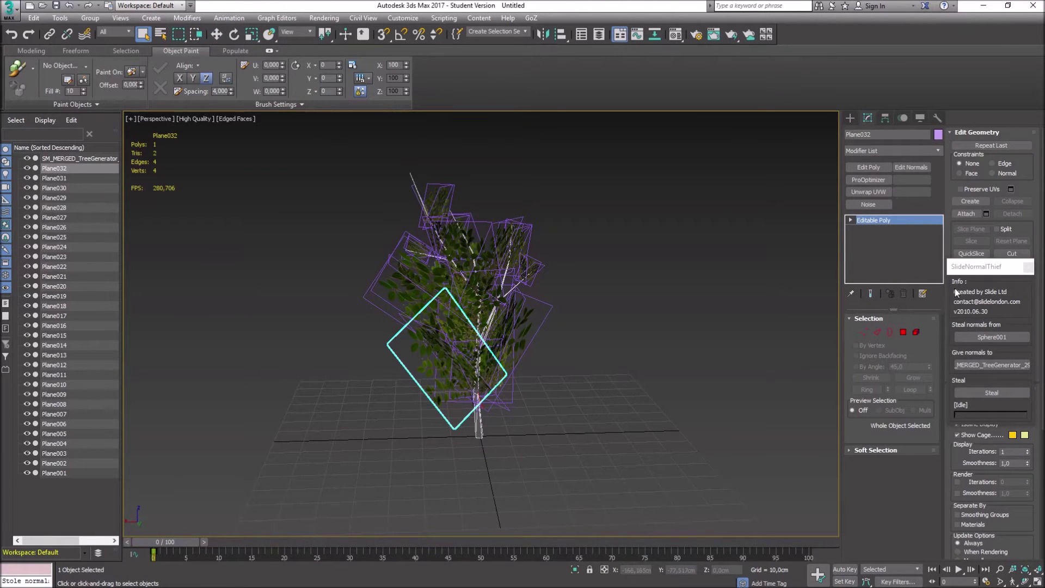
# Step: Create a box about 6.3 cm long, 4.3 cm wide and 2.5 cm high at the trunk's base and convert it to Editable Poly
pyautogui.click(850, 118)
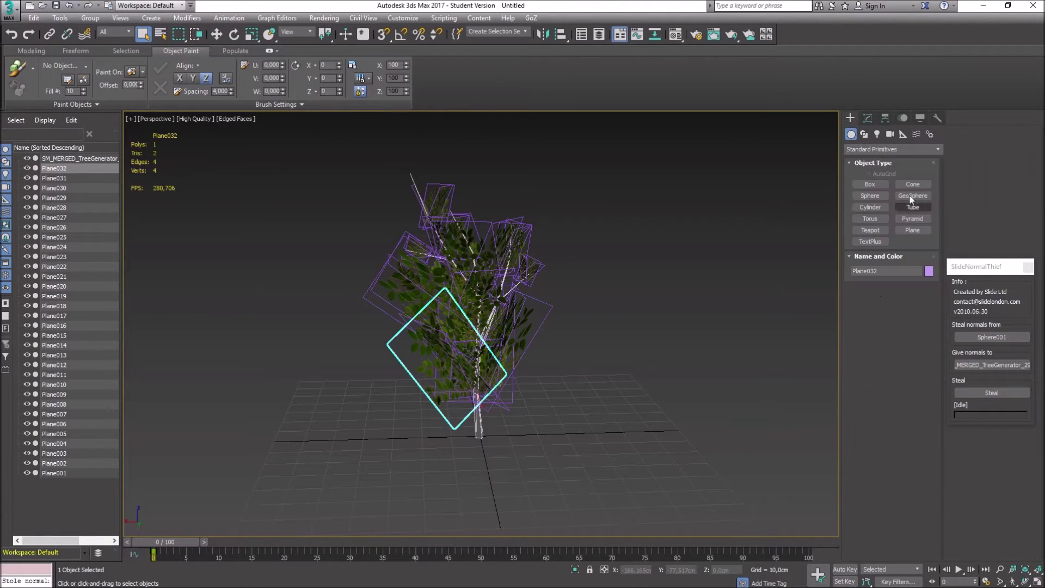
pyautogui.click(867, 184)
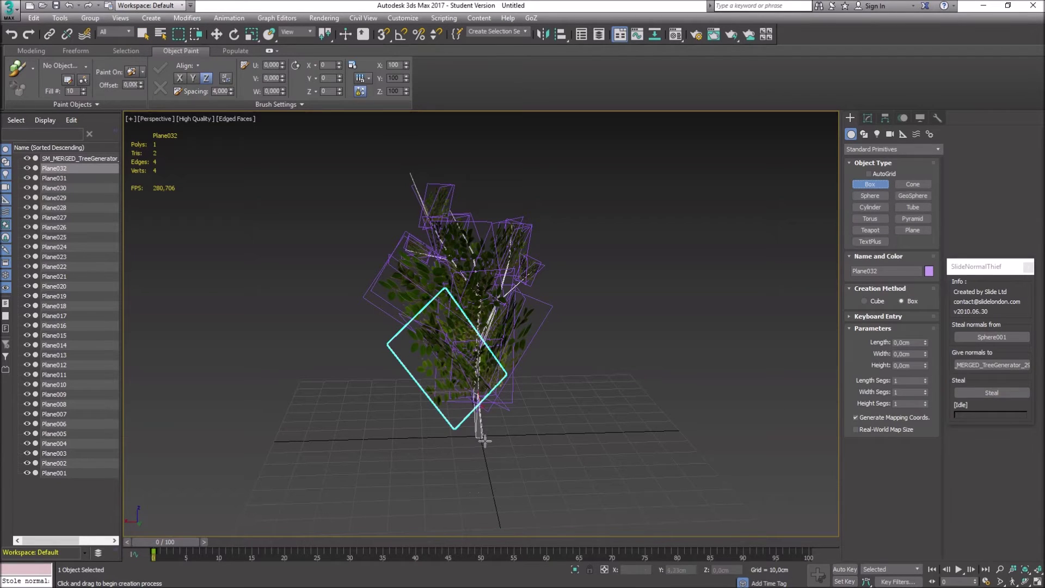
pyautogui.moveTo(472, 433); pyautogui.dragTo(480, 434)
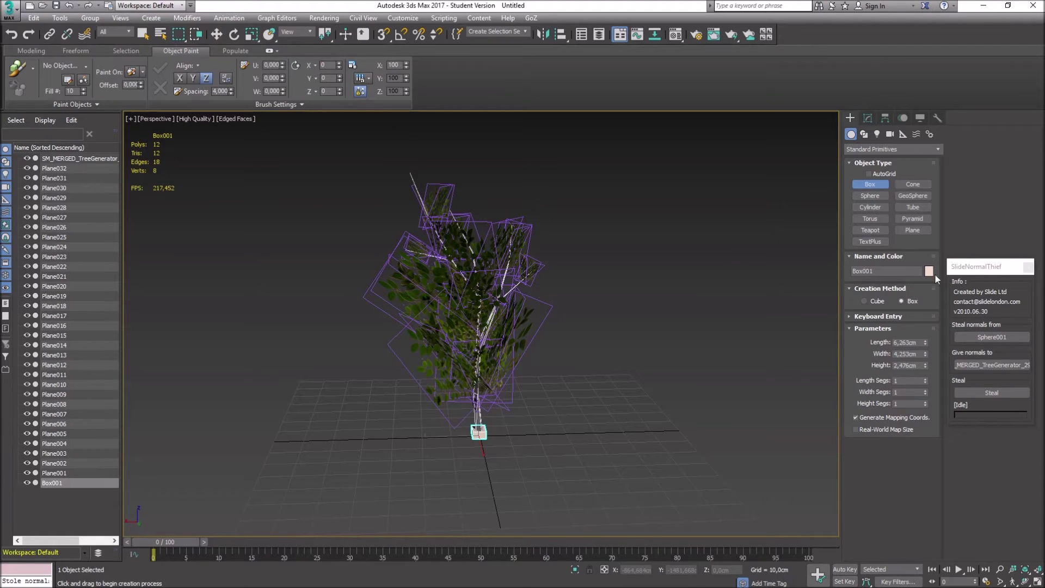
pyautogui.click(867, 118)
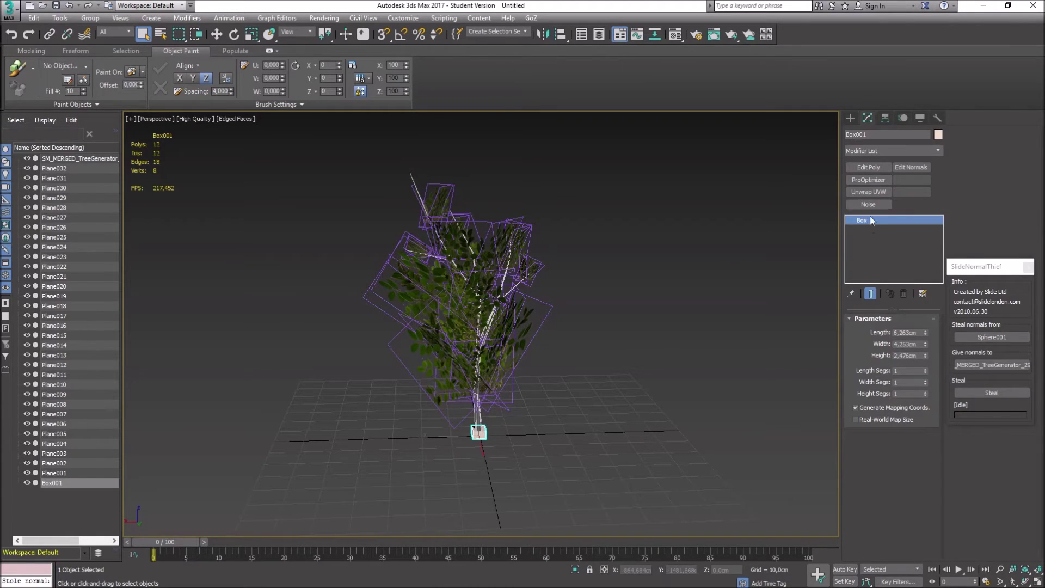
pyautogui.rightClick(866, 220)
pyautogui.click(928, 298)
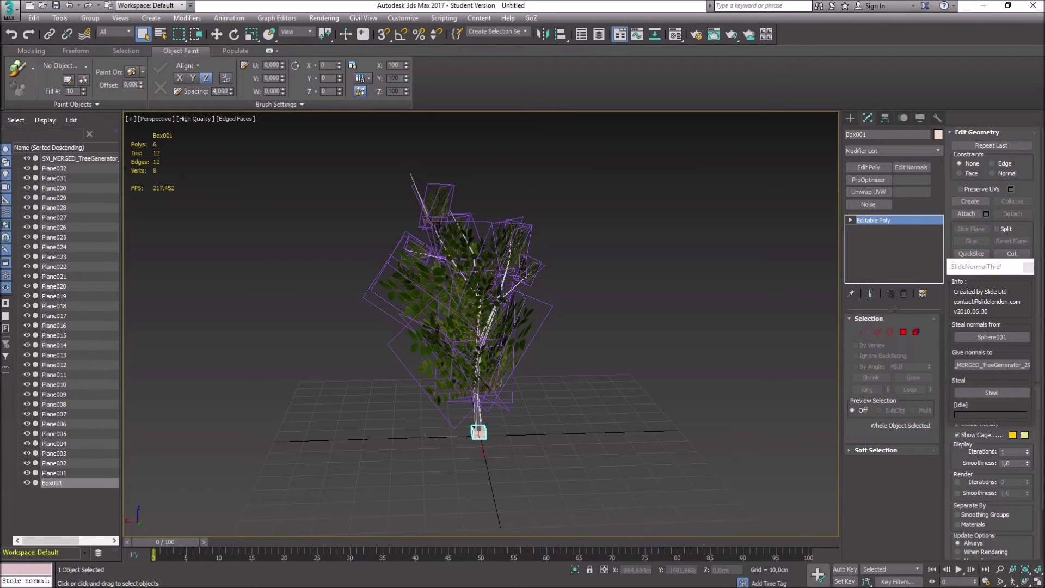
# Step: Attach Plane001 through Plane032 to the box, leaving SM_MERGED_TreeGenerator_2971 out, and clear the selection
pyautogui.click(986, 213)
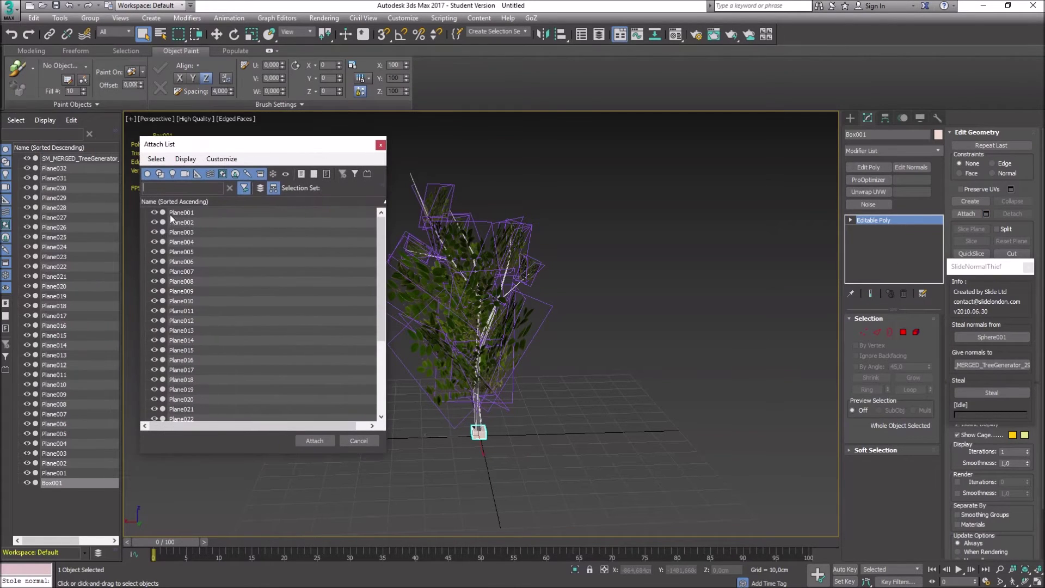
pyautogui.scroll(-4, 182, 360)
pyautogui.keyDown('shift'); pyautogui.click(185, 398); pyautogui.keyUp('shift')
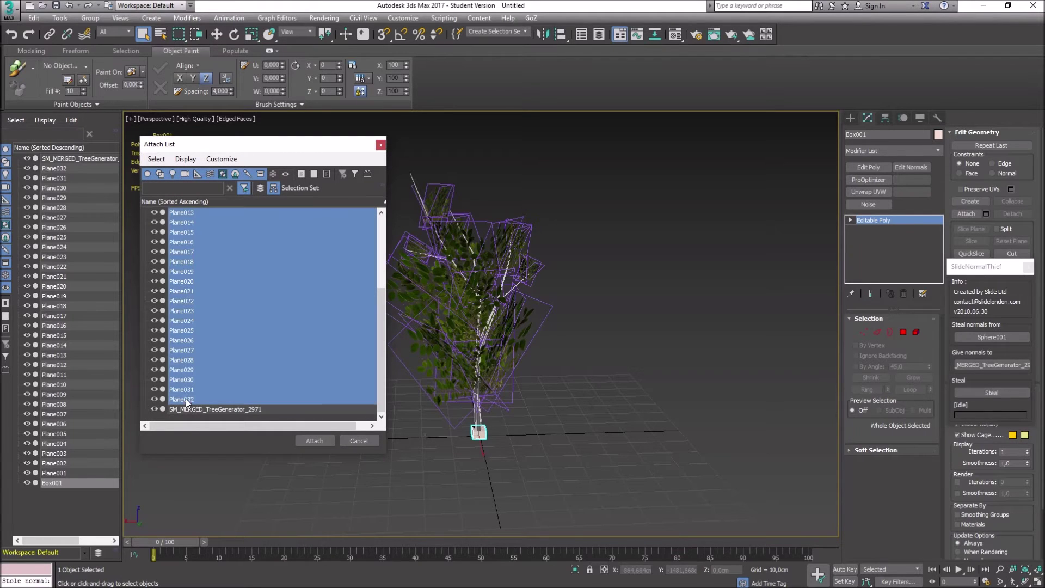
pyautogui.click(314, 440)
pyautogui.click(323, 370)
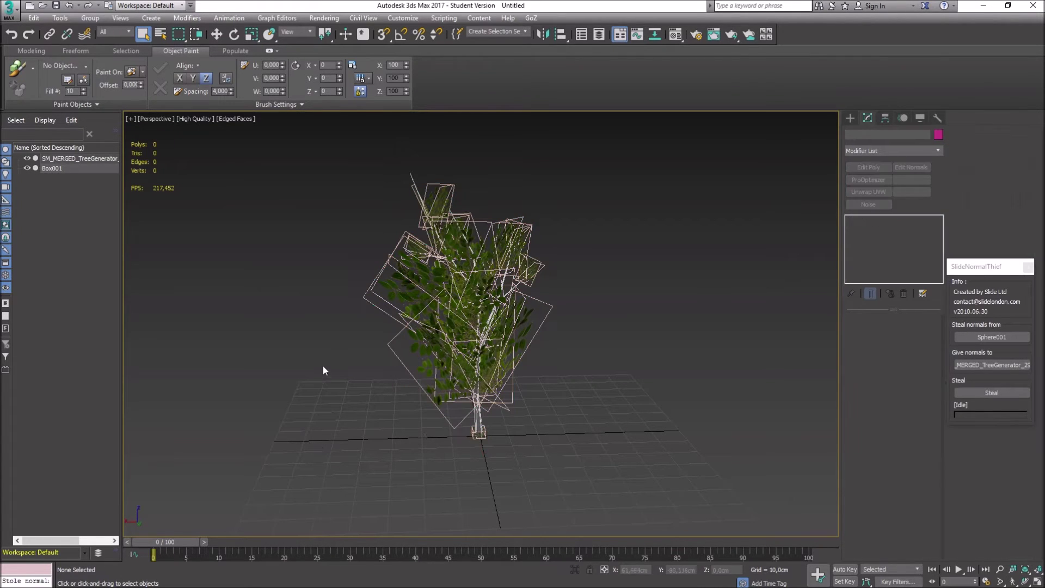
# Step: Apply Edit Normals twice to Box001, the mesh containing the leaf planes, and select its normals with the Move tool active
pyautogui.keyDown('alt'); pyautogui.moveTo(357, 374); pyautogui.dragTo(423, 341, button='middle'); pyautogui.keyUp('alt')
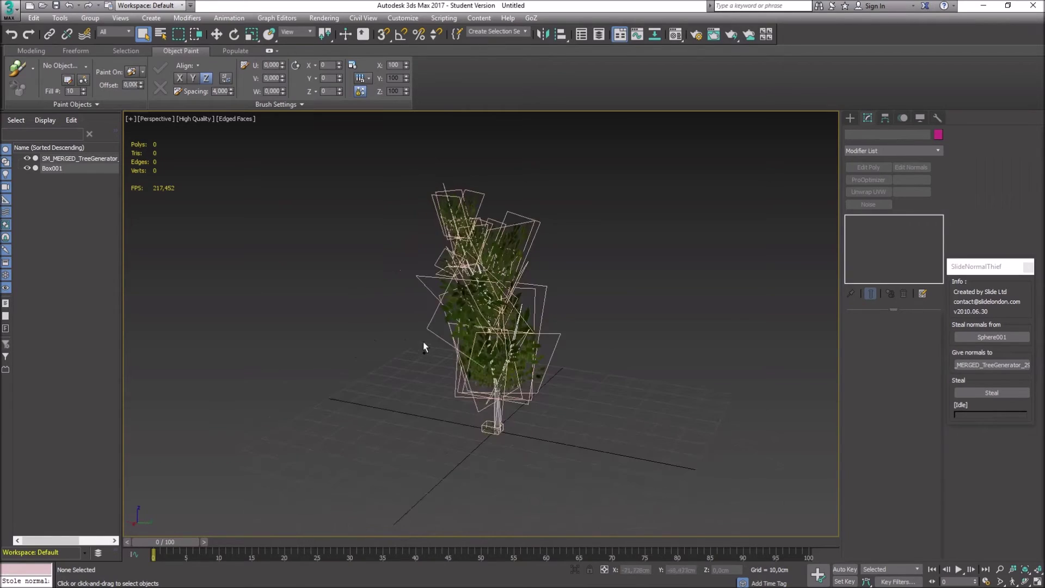
pyautogui.click(423, 341)
pyautogui.doubleClick(926, 165)
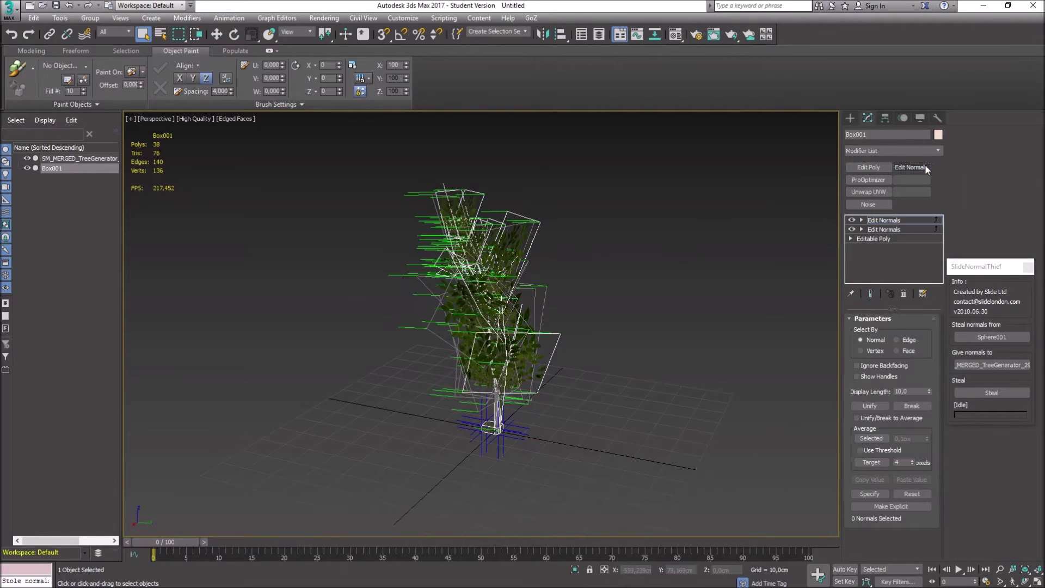
pyautogui.keyDown('alt'); pyautogui.moveTo(743, 238); pyautogui.dragTo(377, 378, button='middle'); pyautogui.keyUp('alt')
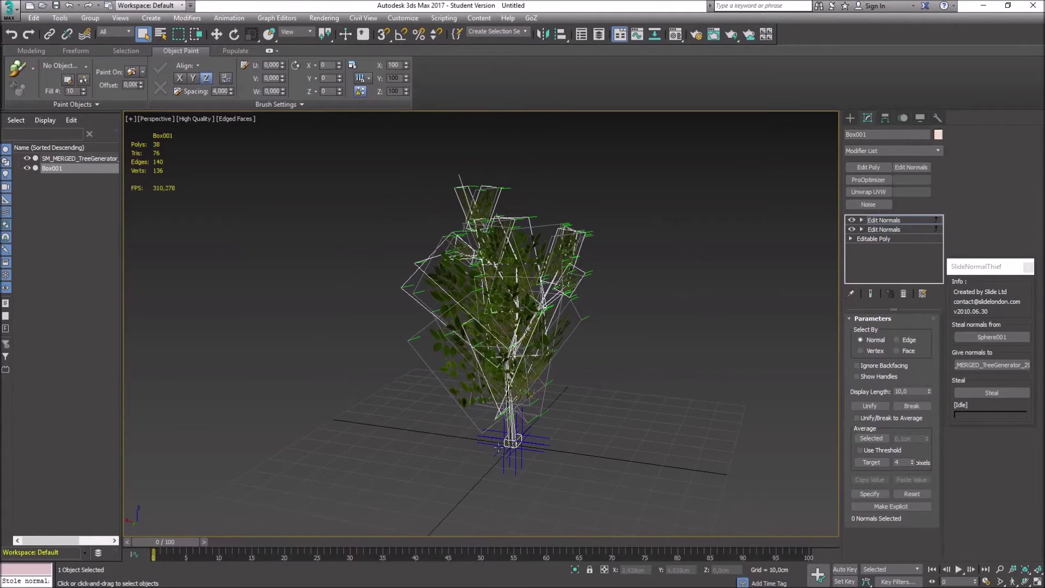
pyautogui.click(513, 428)
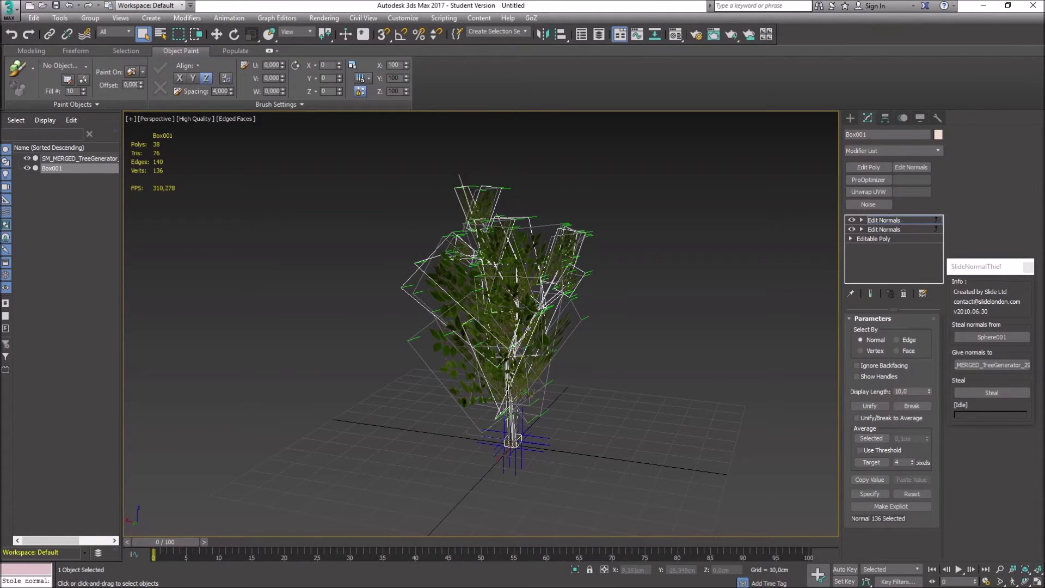
pyautogui.press('w')
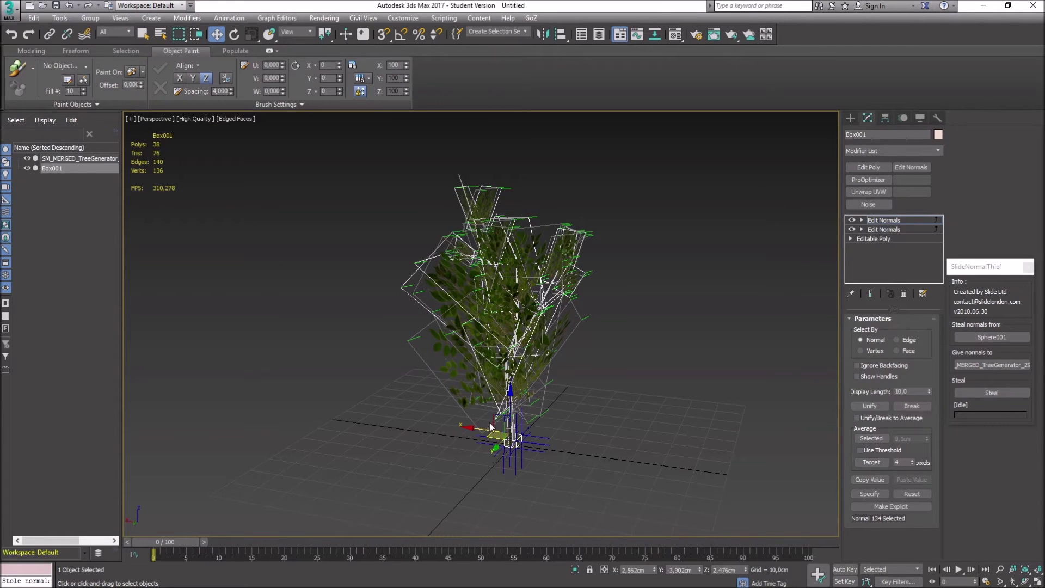
# Step: Apply Edit Normals to the trunk mesh SM_MERGED_TreeGenerator_2971 to view its normals, and delete the modifier again
pyautogui.click(62, 159)
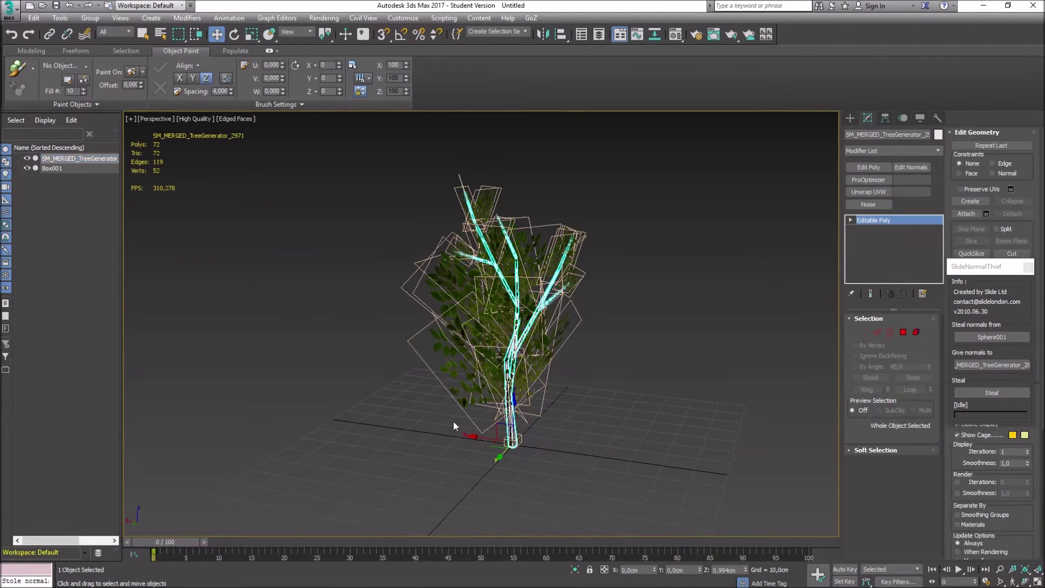
pyautogui.moveTo(467, 436)
pyautogui.mouseDown()
pyautogui.moveTo(366, 428)
pyautogui.moveTo(517, 415)
pyautogui.moveTo(466, 409)
pyautogui.moveTo(459, 421)
pyautogui.mouseUp()
pyautogui.click(909, 167)
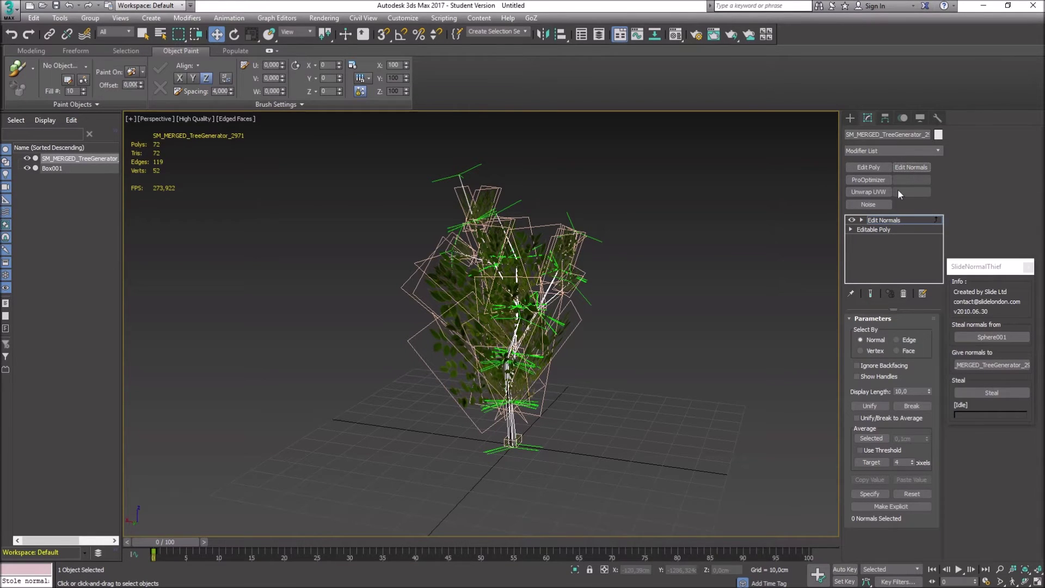
pyautogui.rightClick(888, 224)
pyautogui.click(906, 235)
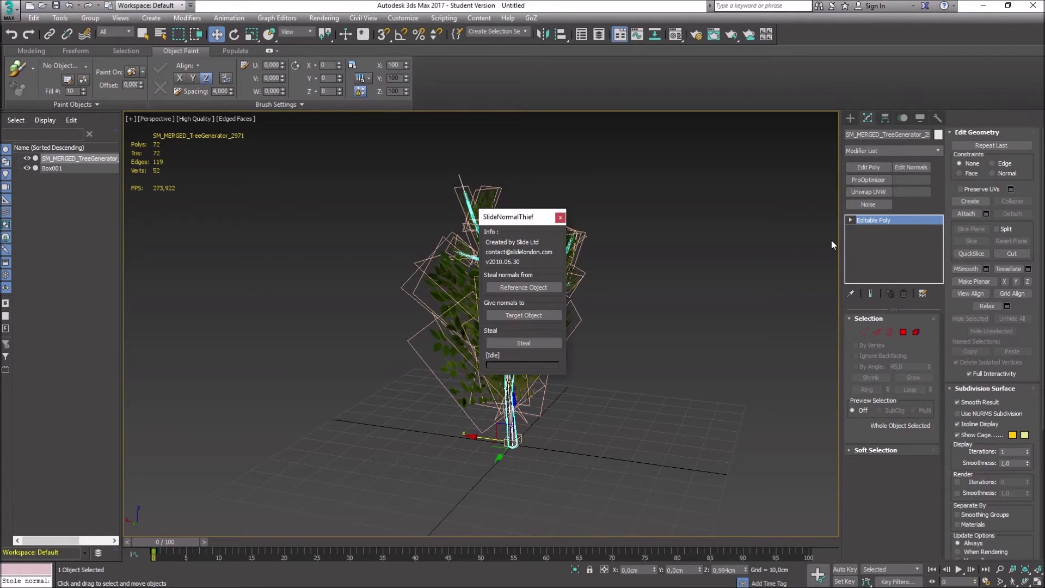
# Step: Look up the keyboard shortcut of SlideNormalThief in the SlideTools category of the interface customization, and close the script window
pyautogui.moveTo(509, 218); pyautogui.dragTo(716, 219)
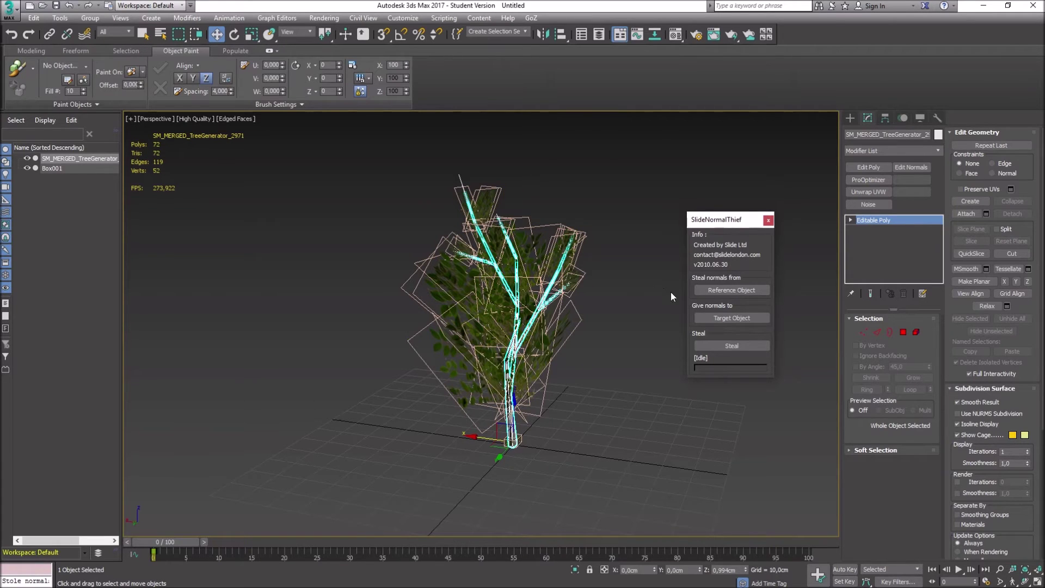
pyautogui.moveTo(724, 229); pyautogui.dragTo(769, 245)
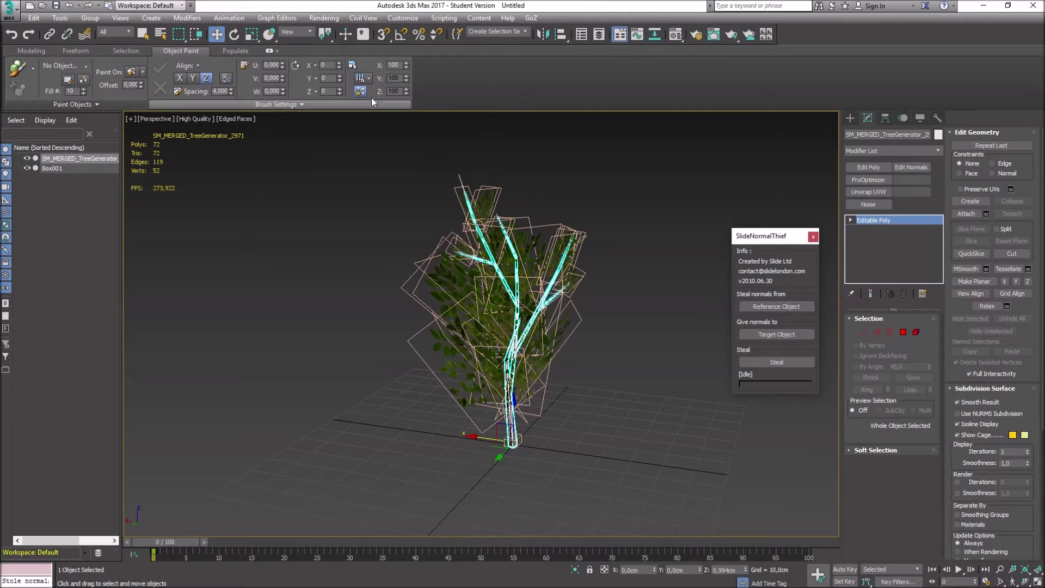
pyautogui.click(403, 18)
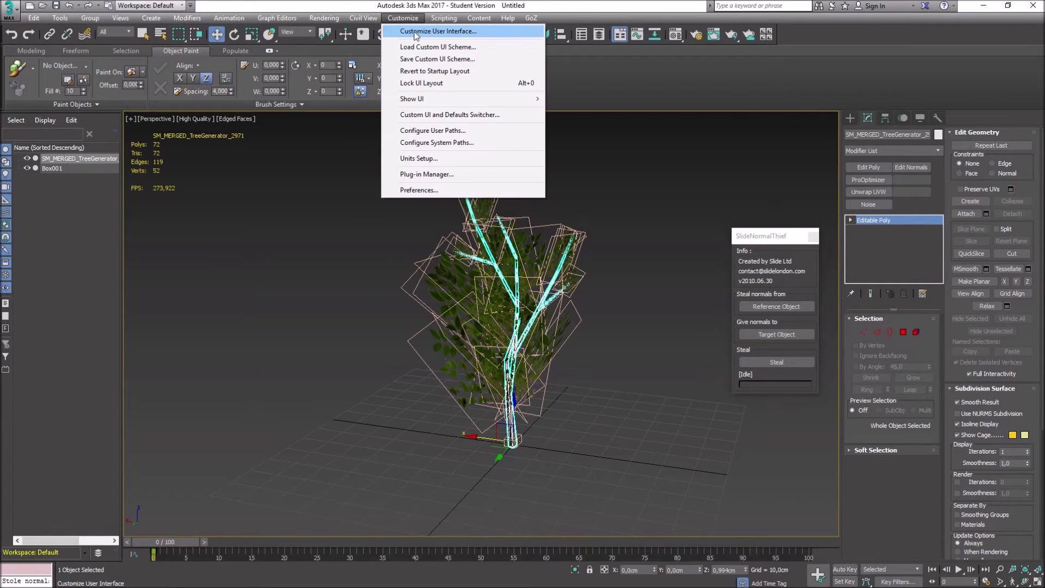
pyautogui.click(415, 32)
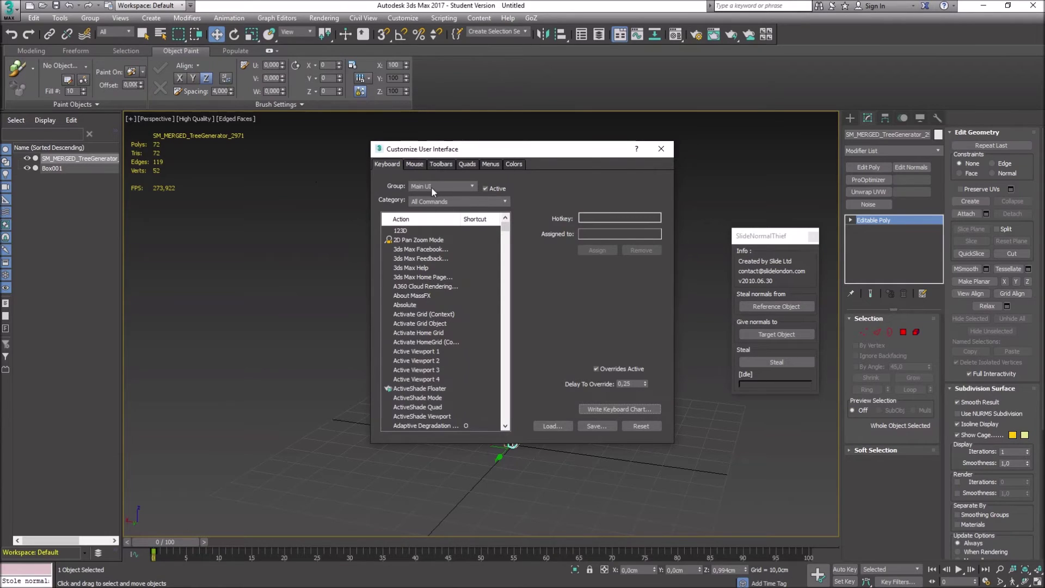
pyautogui.click(432, 188)
pyautogui.click(430, 197)
pyautogui.click(427, 201)
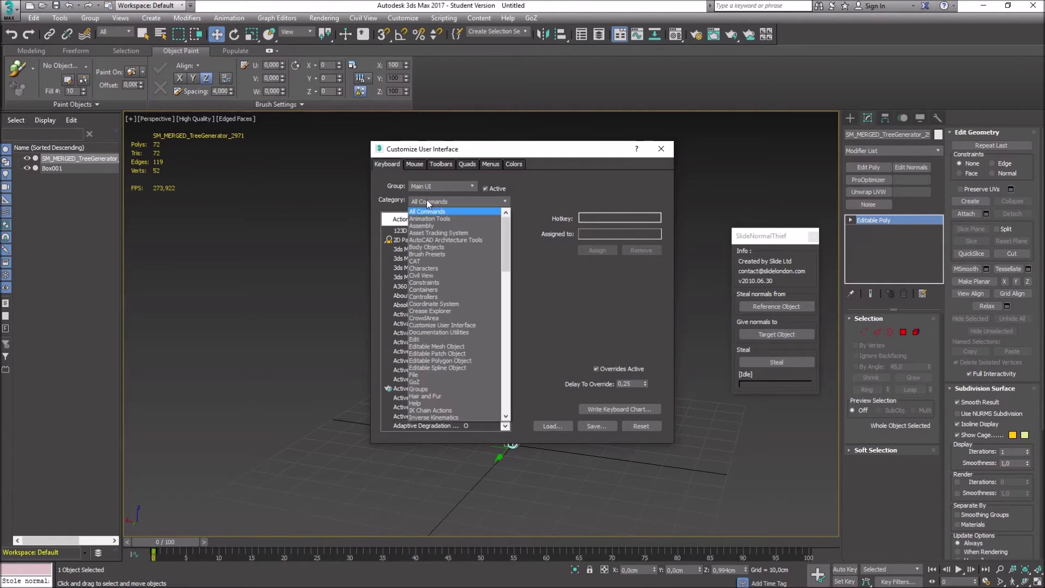
pyautogui.scroll(-10, 430, 375)
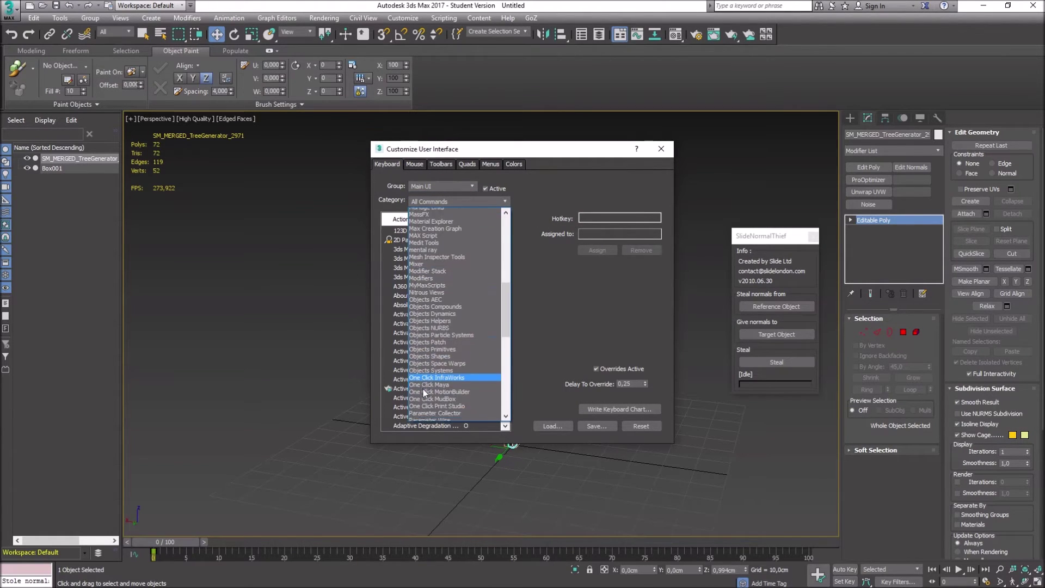
pyautogui.scroll(-15, 422, 388)
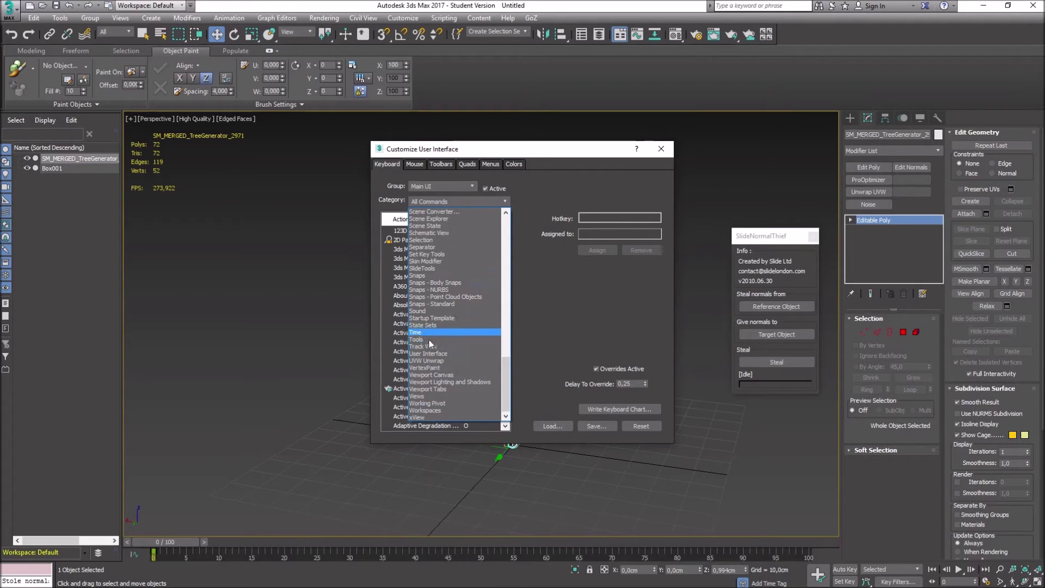
pyautogui.click(428, 268)
pyautogui.click(410, 231)
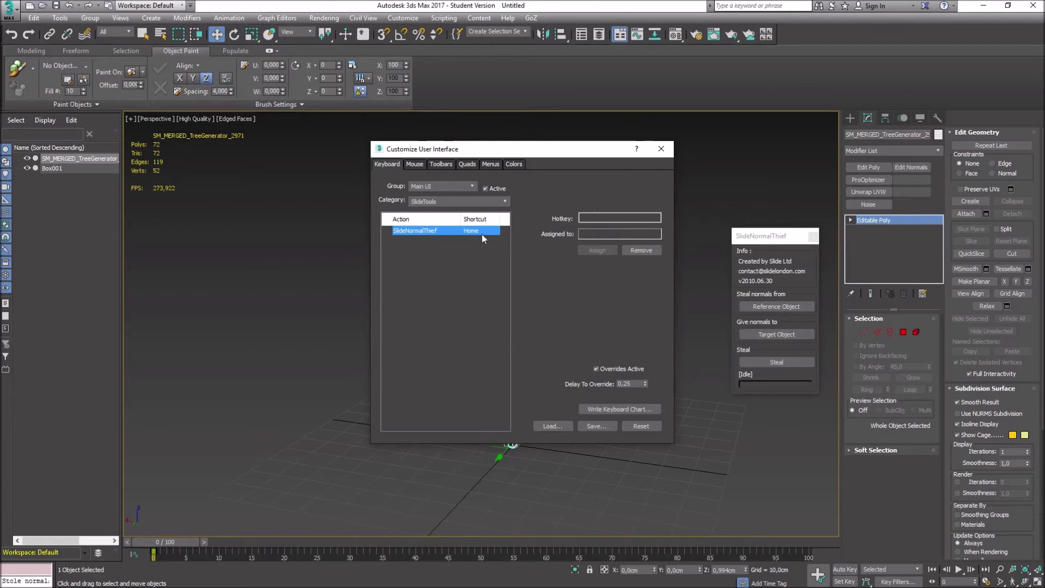
pyautogui.click(662, 149)
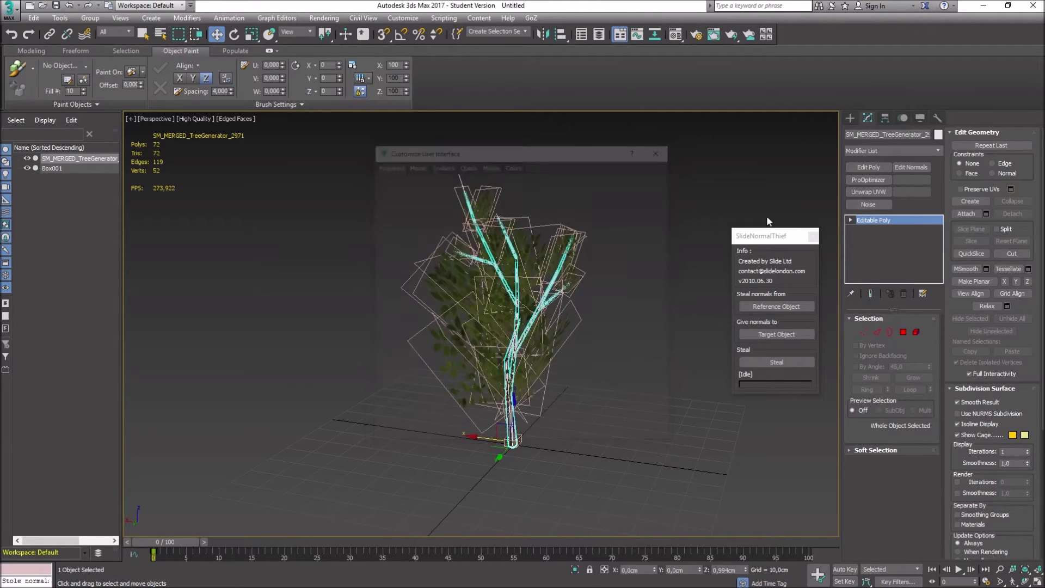
pyautogui.click(813, 237)
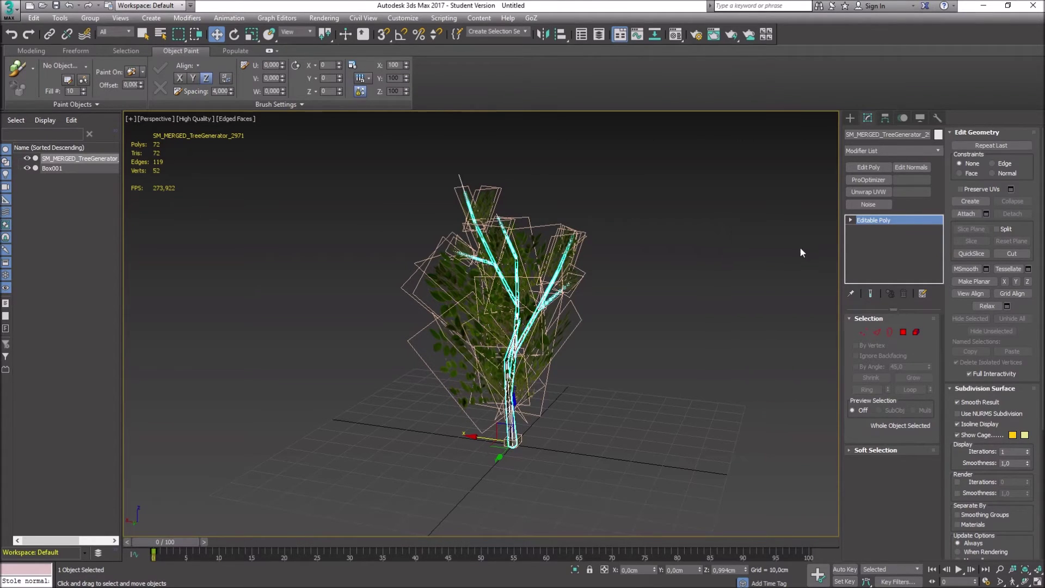
# Step: Create a sphere with a radius of about 96.5 cm centred on the trunk's base, enclosing the whole twig
pyautogui.keyDown('alt'); pyautogui.moveTo(414, 375); pyautogui.dragTo(447, 372, button='middle'); pyautogui.keyUp('alt')
pyautogui.click(849, 117)
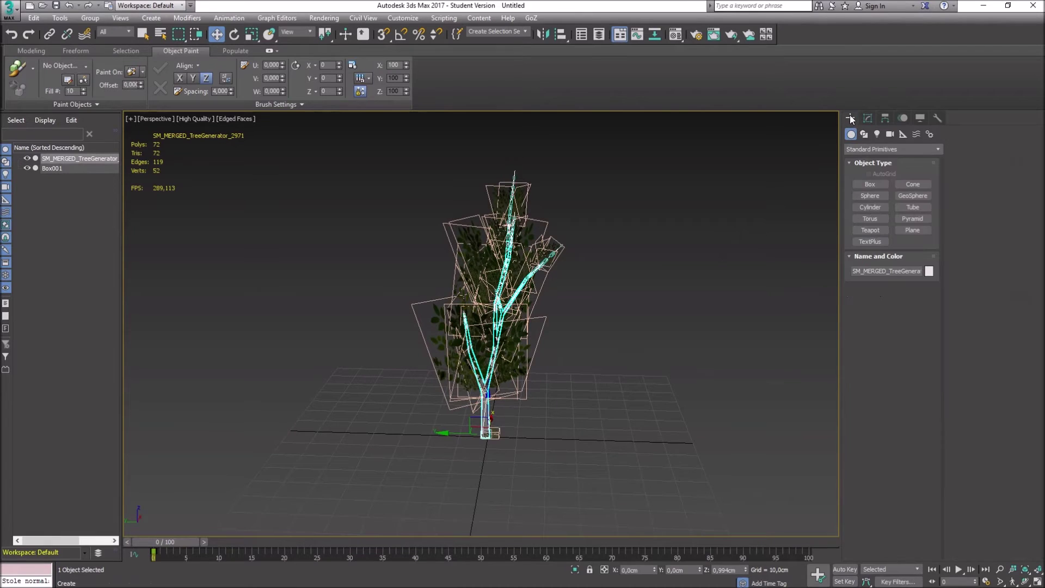
pyautogui.click(871, 196)
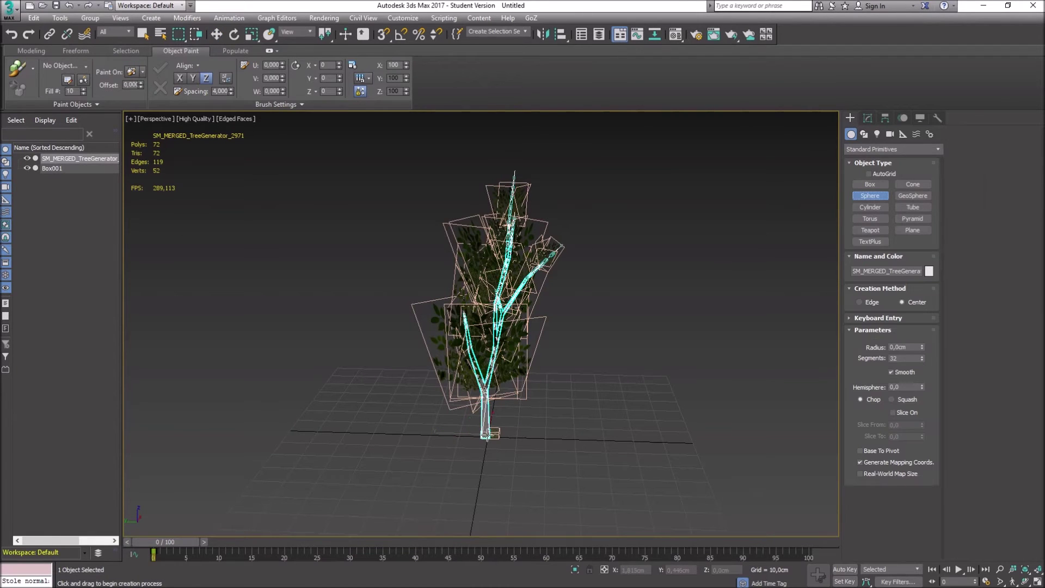
pyautogui.moveTo(488, 435); pyautogui.dragTo(731, 546)
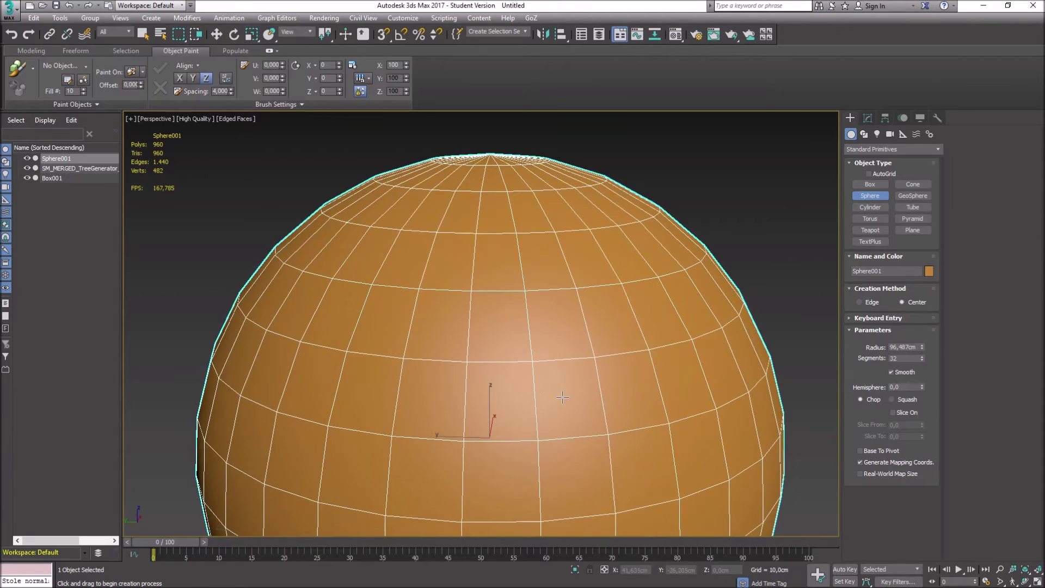
# Step: Convert the sphere to Editable Poly and delete all polygons of its lower half in the Left view
pyautogui.press('l')
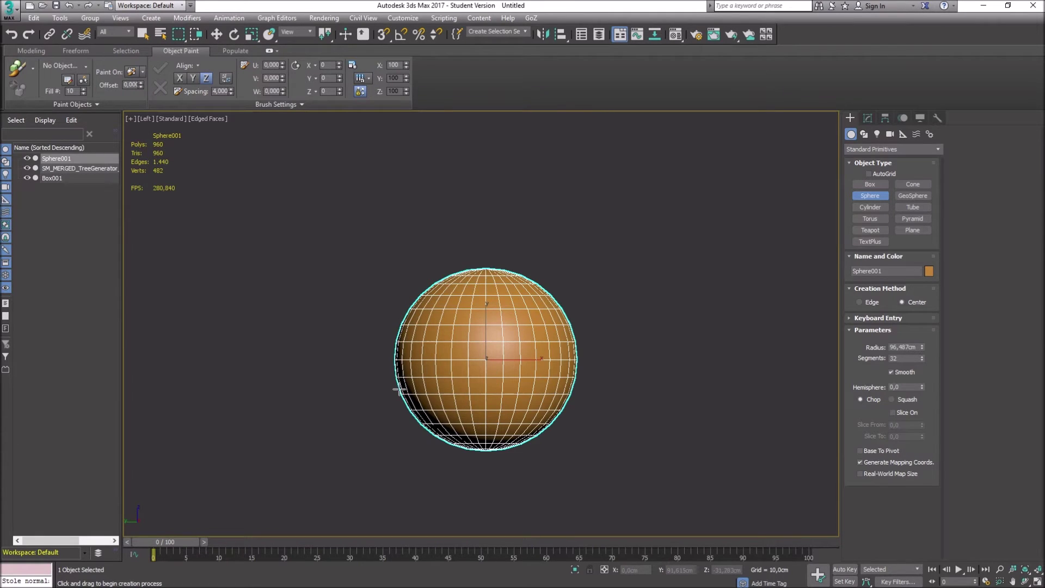
pyautogui.press('g')
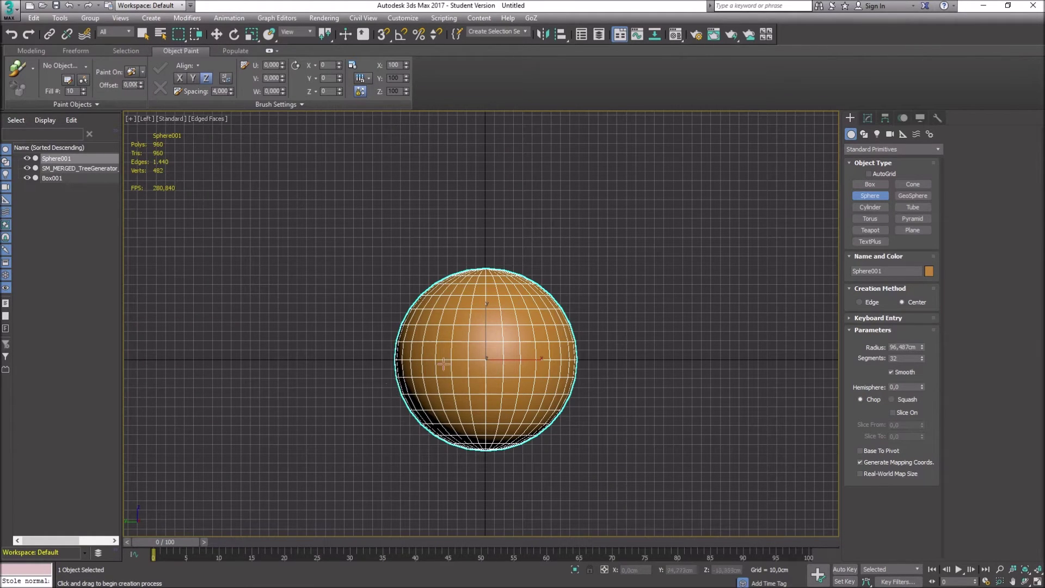
pyautogui.click(867, 118)
pyautogui.rightClick(877, 221)
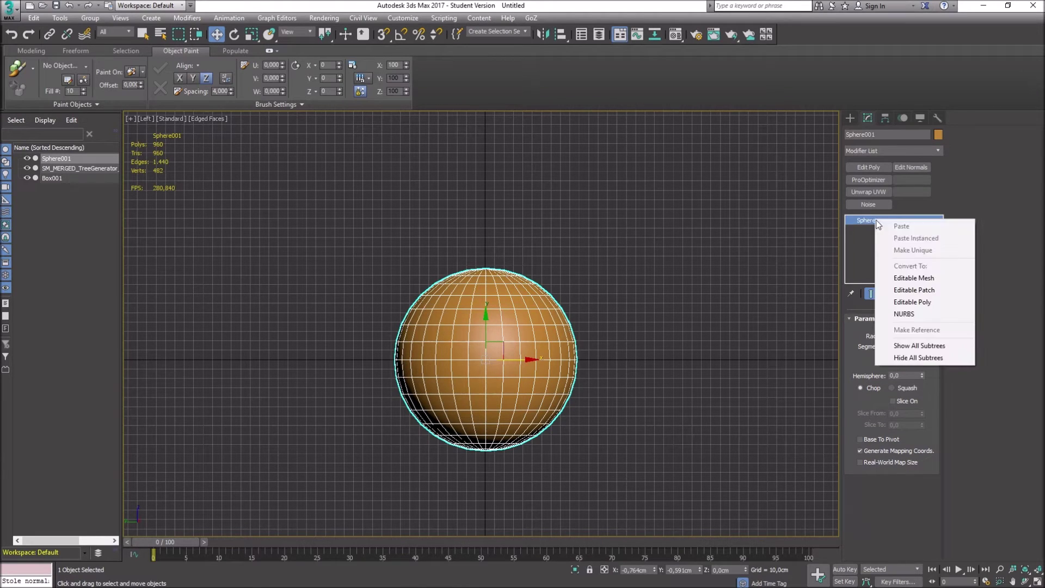
pyautogui.click(932, 302)
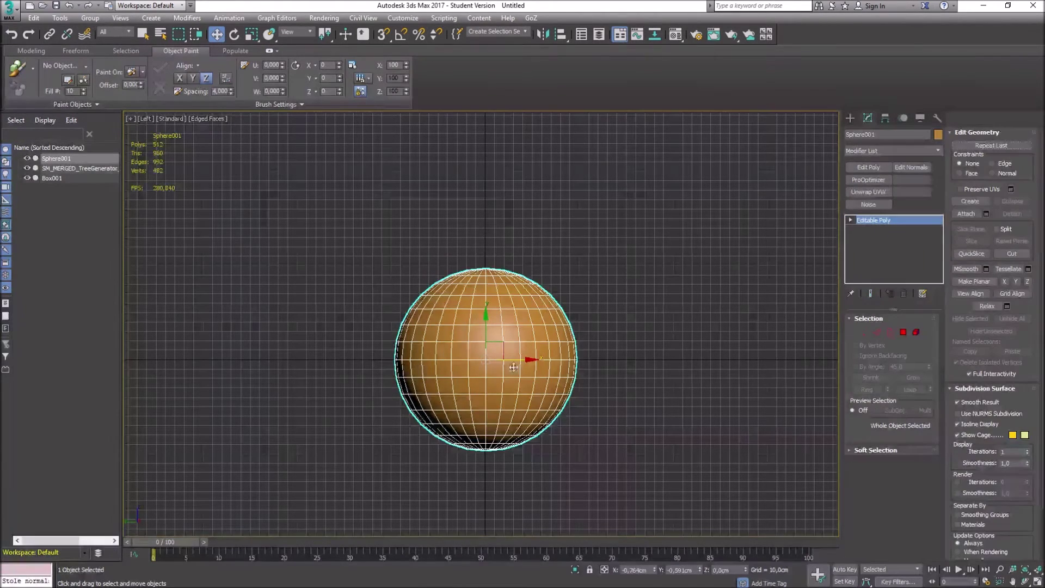
pyautogui.press('4')
pyautogui.moveTo(372, 365); pyautogui.dragTo(618, 473)
pyautogui.press('Delete')
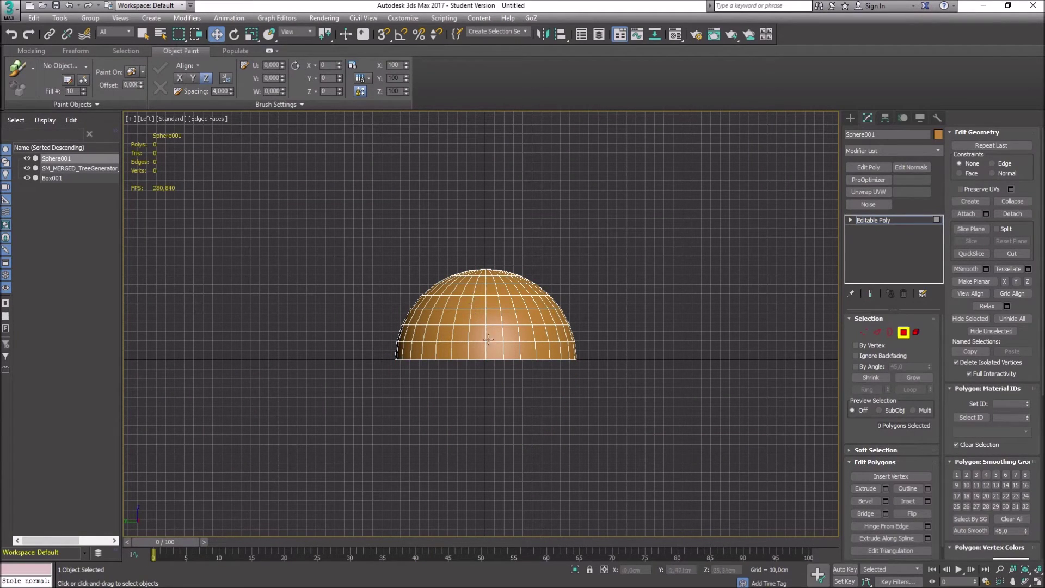
# Step: Show the half-sphere as see-through in the Perspective view to check how it surrounds the twig
pyautogui.press('p')
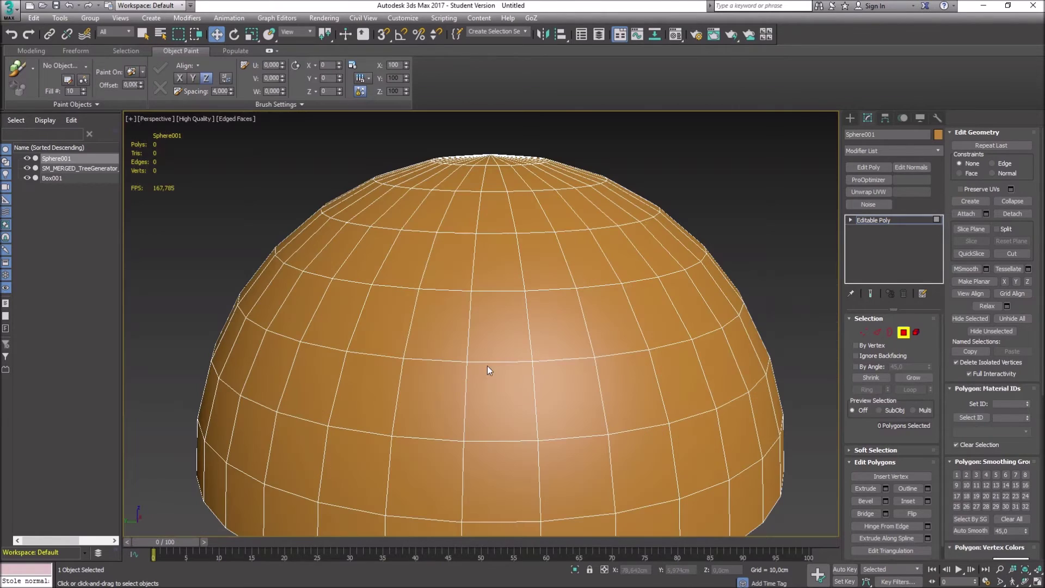
pyautogui.hotkey('alt', 'x')
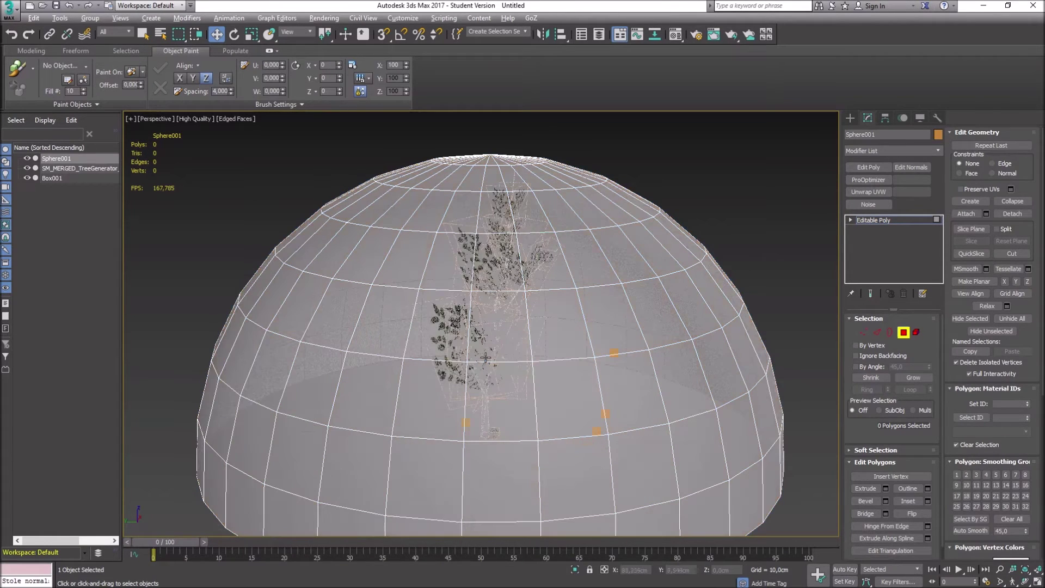
pyautogui.keyDown('alt'); pyautogui.moveTo(504, 391); pyautogui.dragTo(397, 404, button='middle'); pyautogui.keyUp('alt')
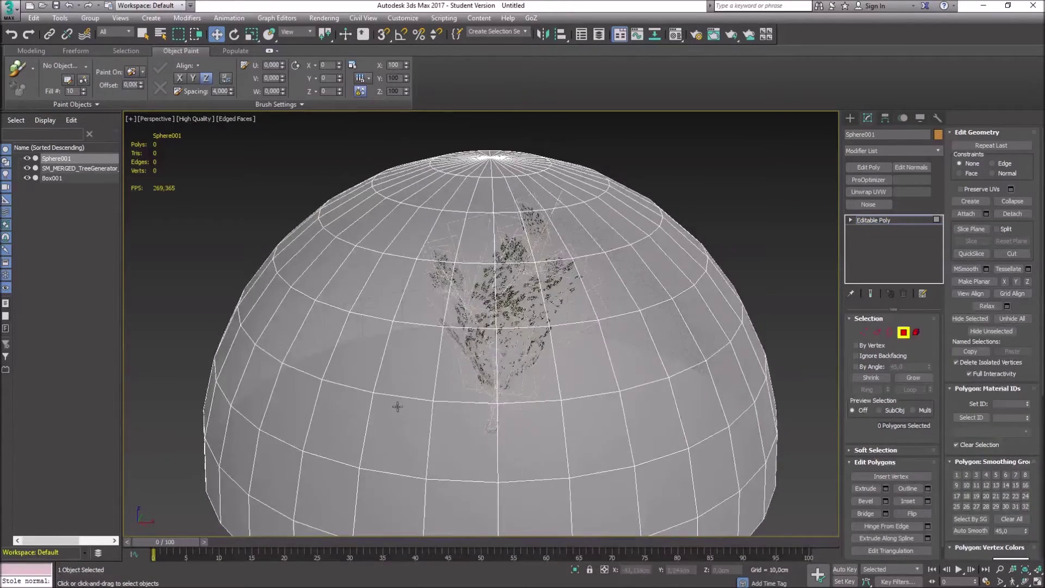
pyautogui.scroll(-5, 396, 403)
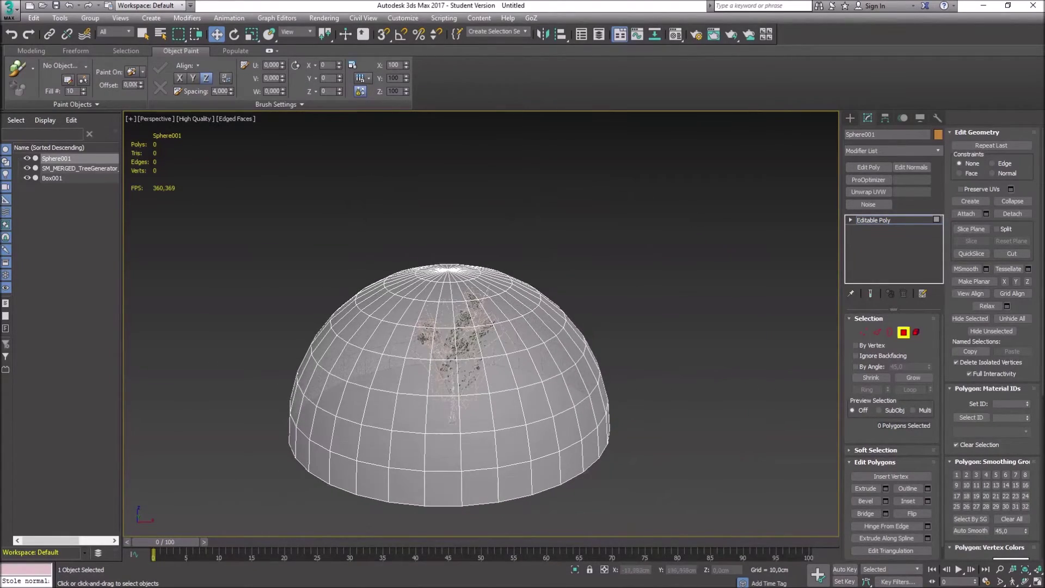
# Step: Open SlideNormalThief and set Sphere001 as the reference object and Box001 as the target object
pyautogui.hotkey('alt', 'n')
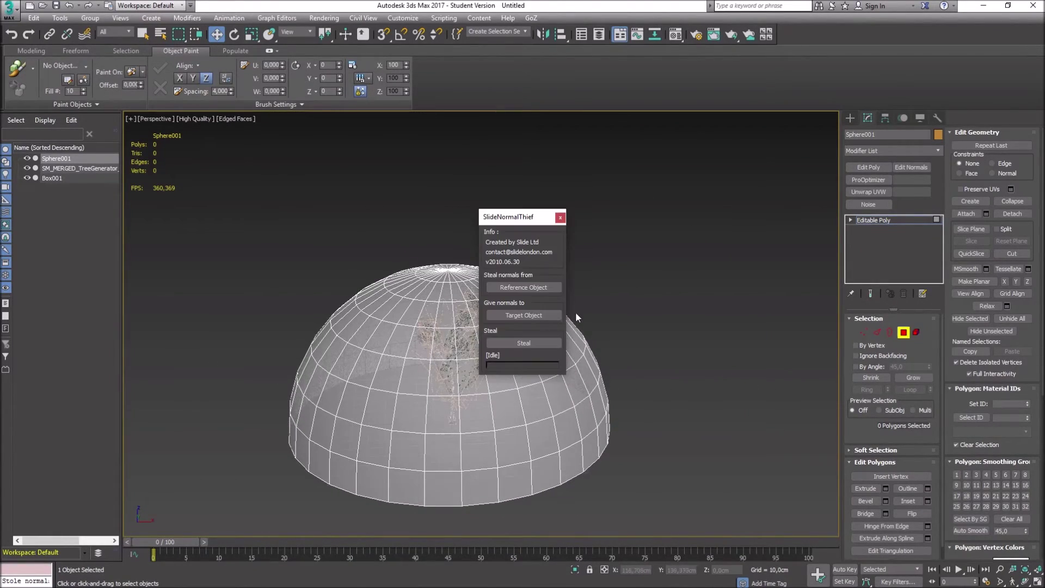
pyautogui.click(533, 292)
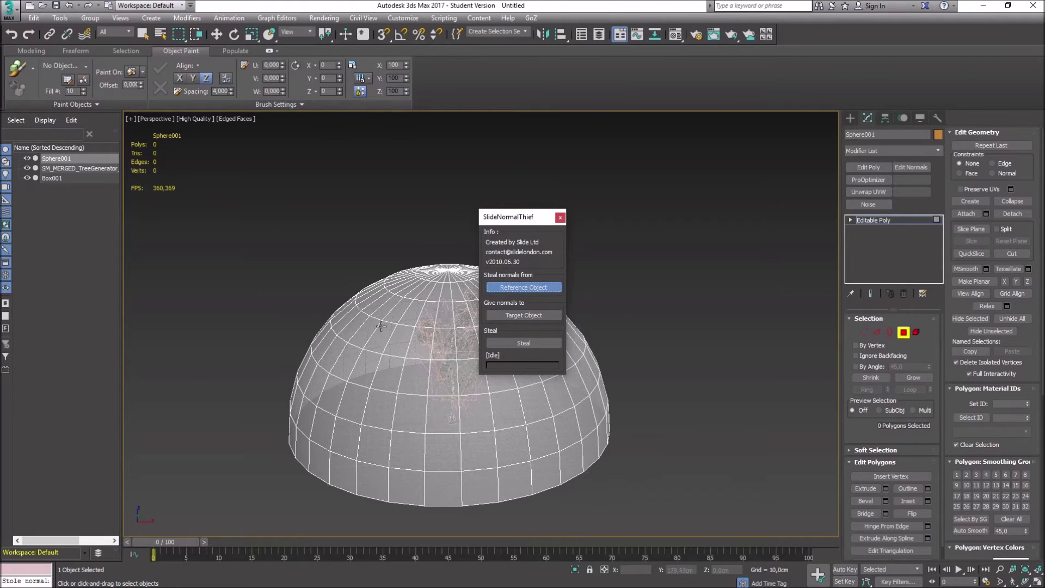
pyautogui.click(381, 326)
pyautogui.click(530, 315)
pyautogui.click(442, 345)
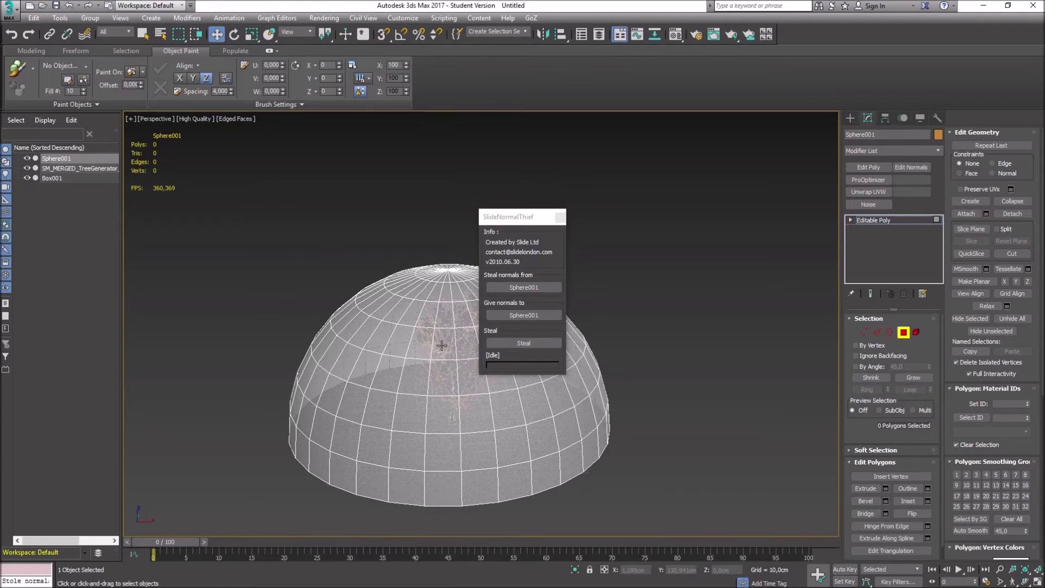
pyautogui.click(533, 315)
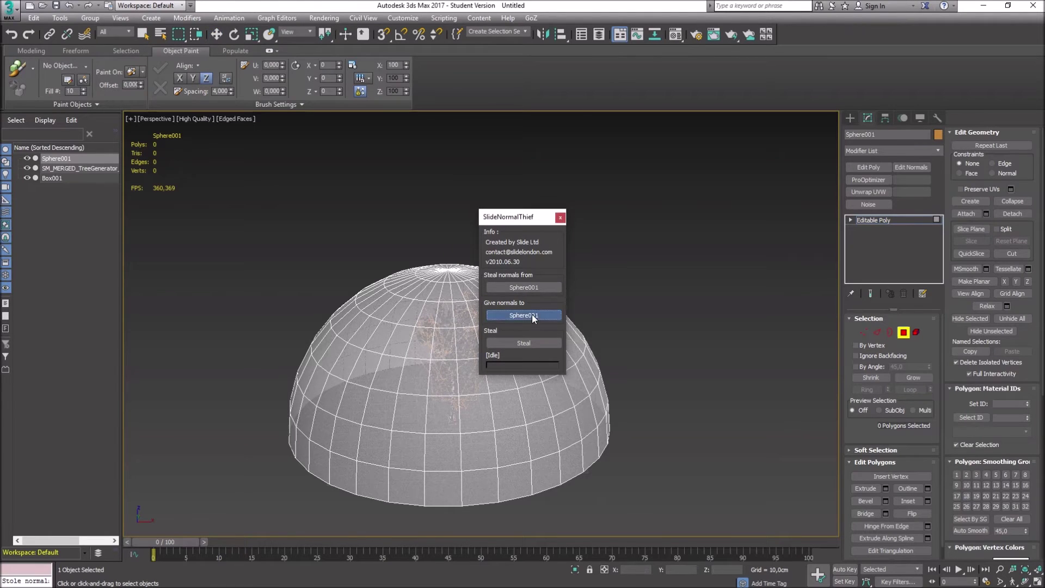
pyautogui.click(54, 178)
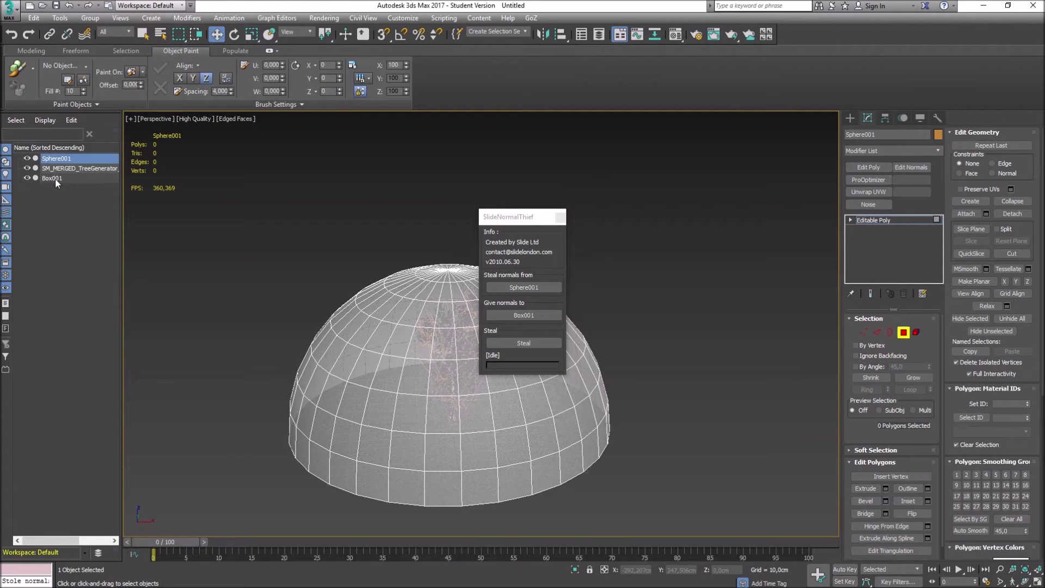
# Step: Try stealing the normals from Sphere001 for Box001 and move the SlideNormalThief window clear of the half-sphere
pyautogui.click(522, 343)
pyautogui.click(619, 342)
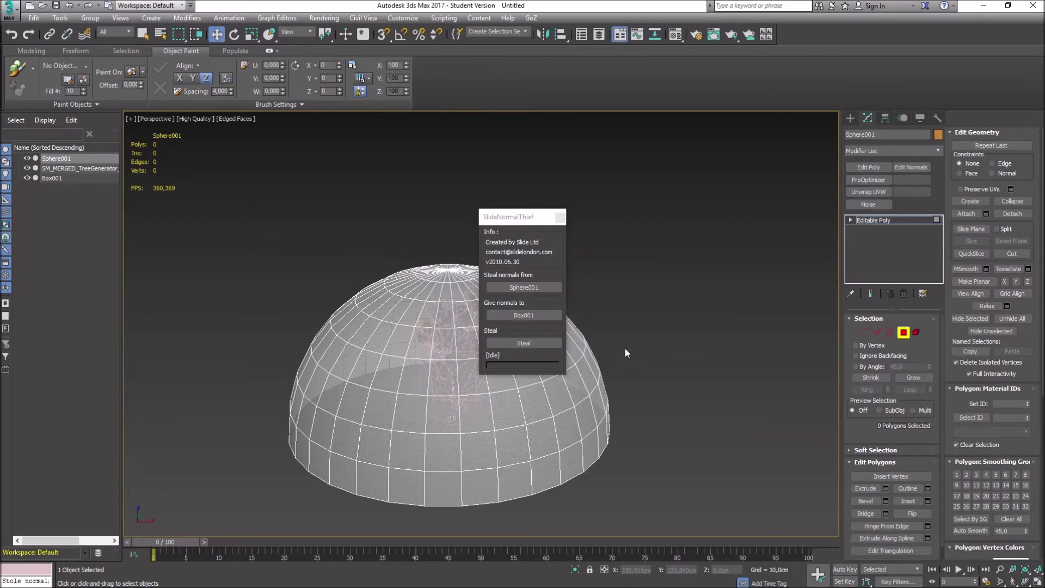
pyautogui.moveTo(511, 214); pyautogui.dragTo(682, 204)
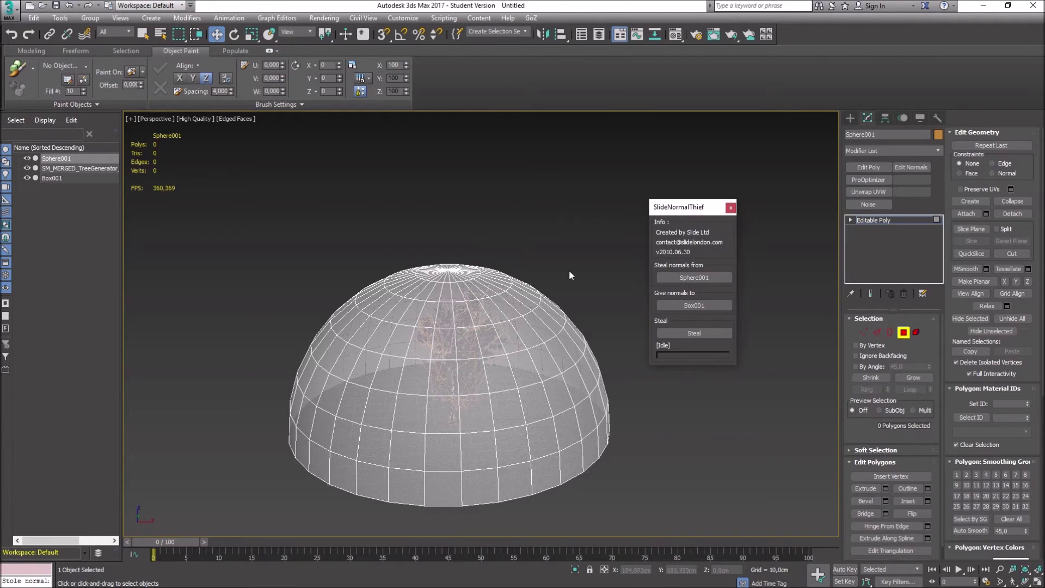
# Step: Leave polygon editing on the half-sphere, add an Edit Normals modifier to it and inspect its normals
pyautogui.click(534, 324)
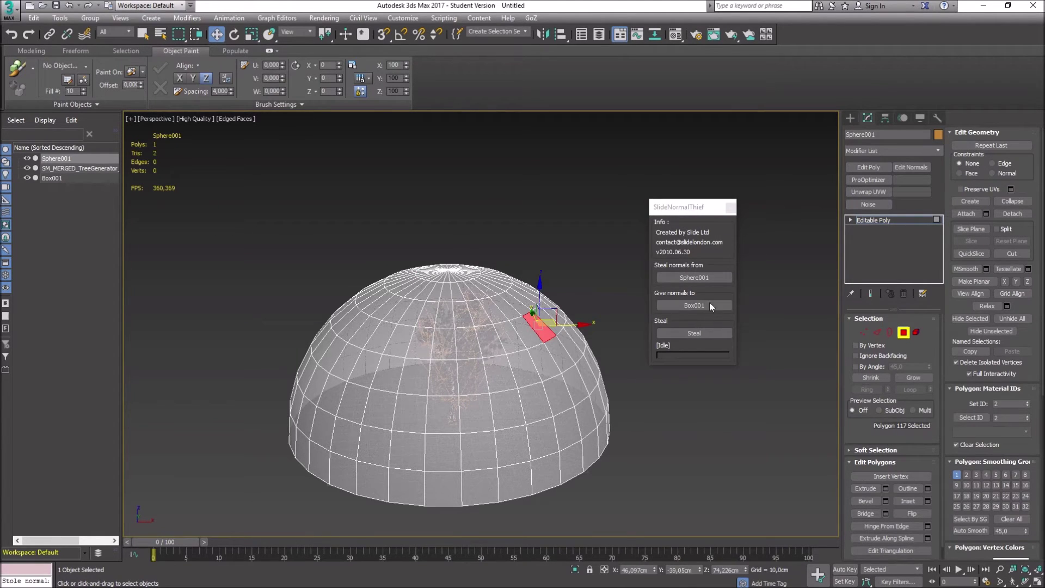
pyautogui.click(865, 220)
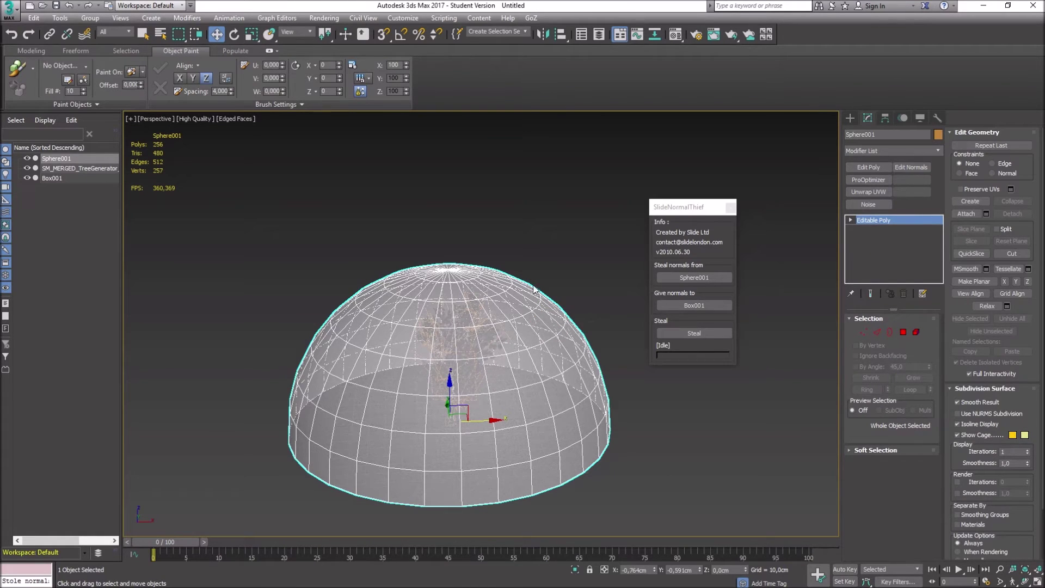
pyautogui.click(875, 221)
pyautogui.click(911, 168)
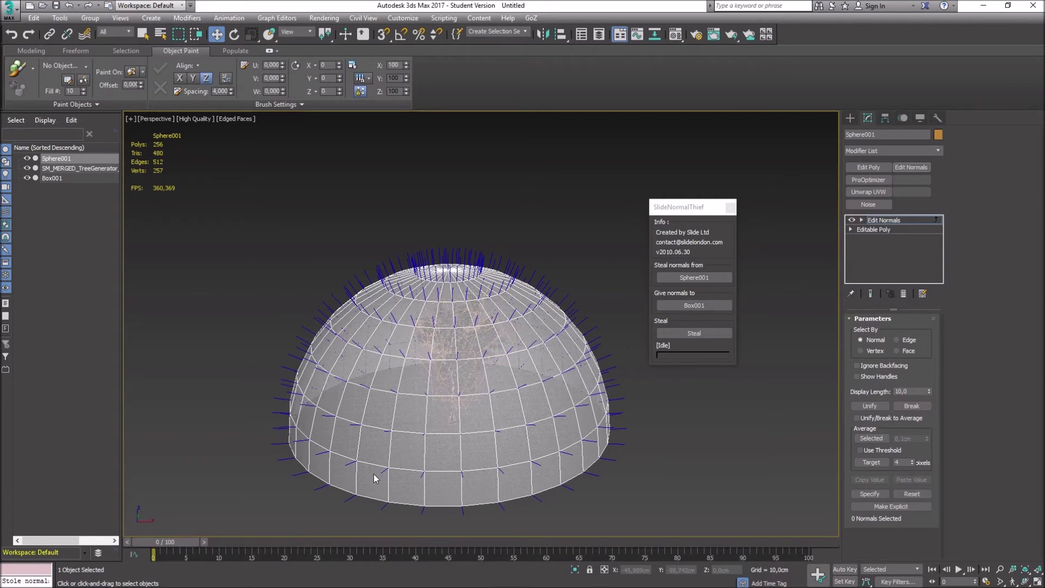
pyautogui.keyDown('alt'); pyautogui.moveTo(374, 474); pyautogui.dragTo(371, 416, button='middle'); pyautogui.keyUp('alt')
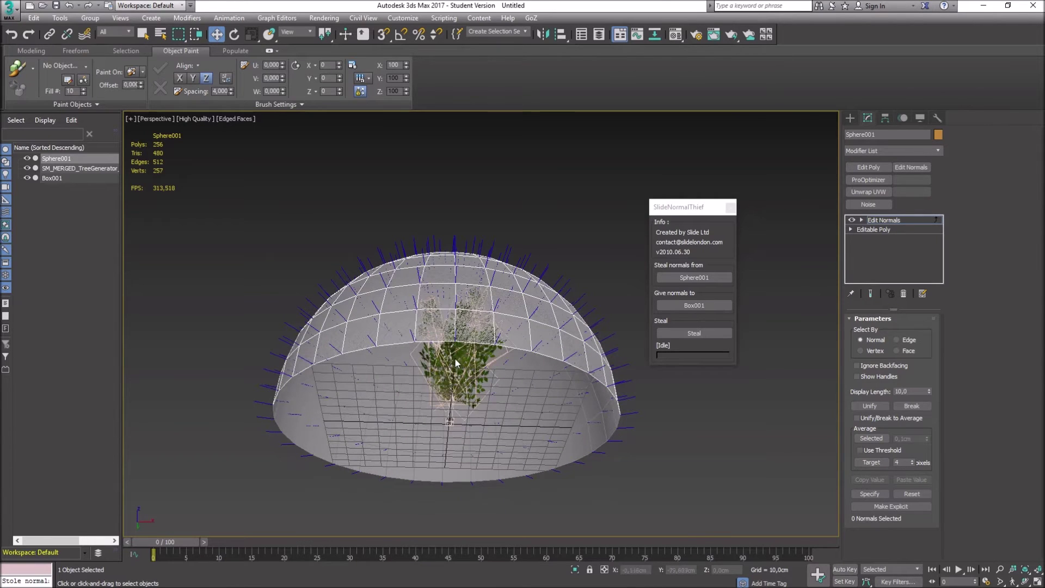
# Step: Select Box001, add another Edit Normals modifier and collapse its whole modifier stack to Editable Poly
pyautogui.click(882, 220)
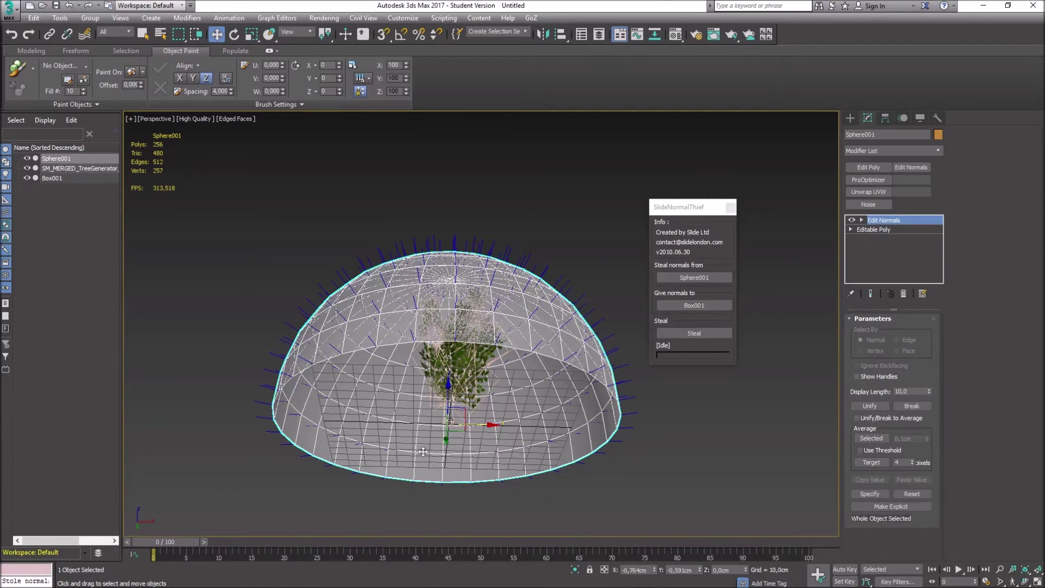
pyautogui.click(456, 358)
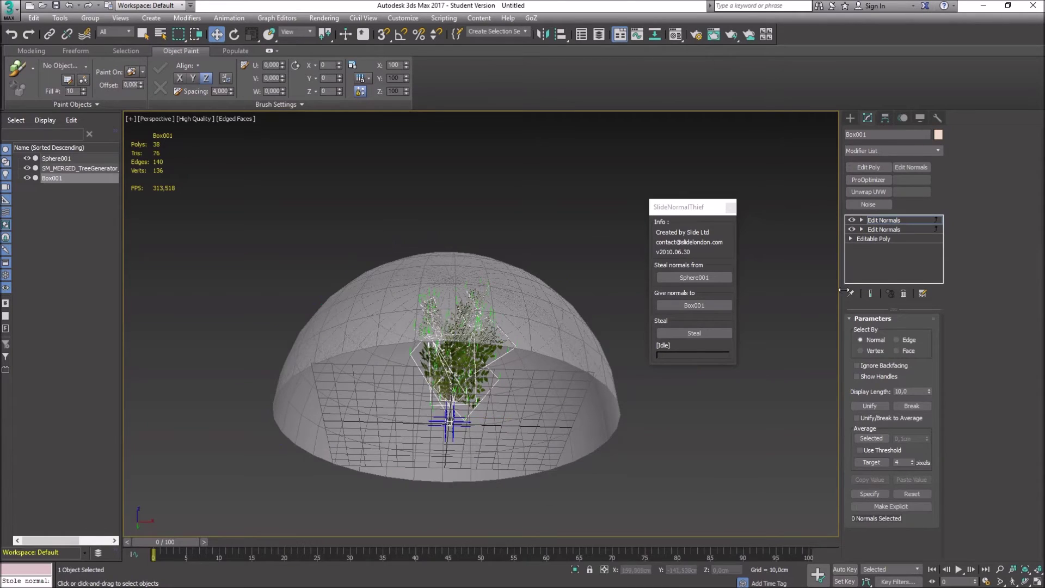
pyautogui.click(909, 166)
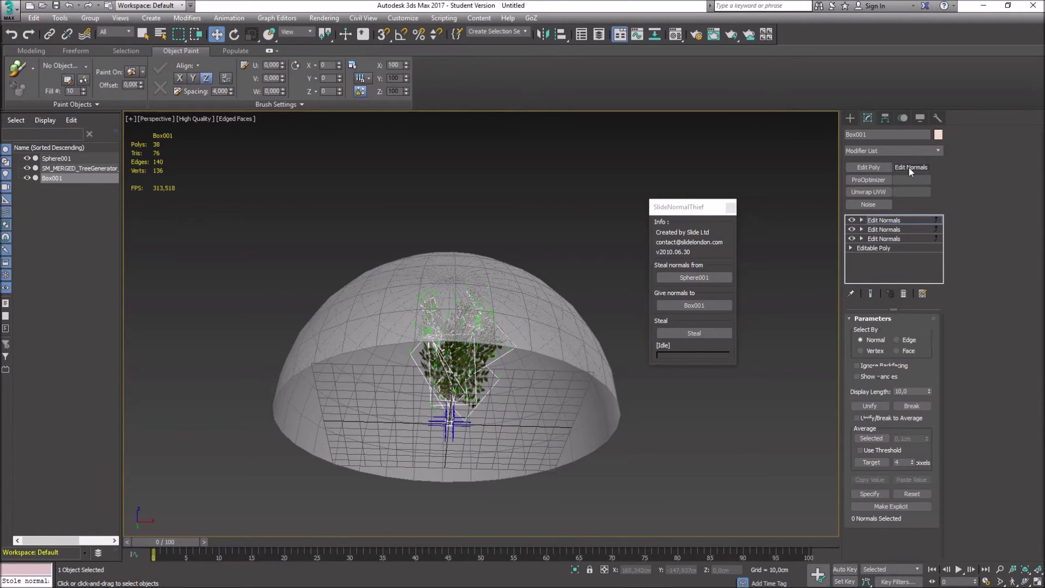
pyautogui.rightClick(883, 220)
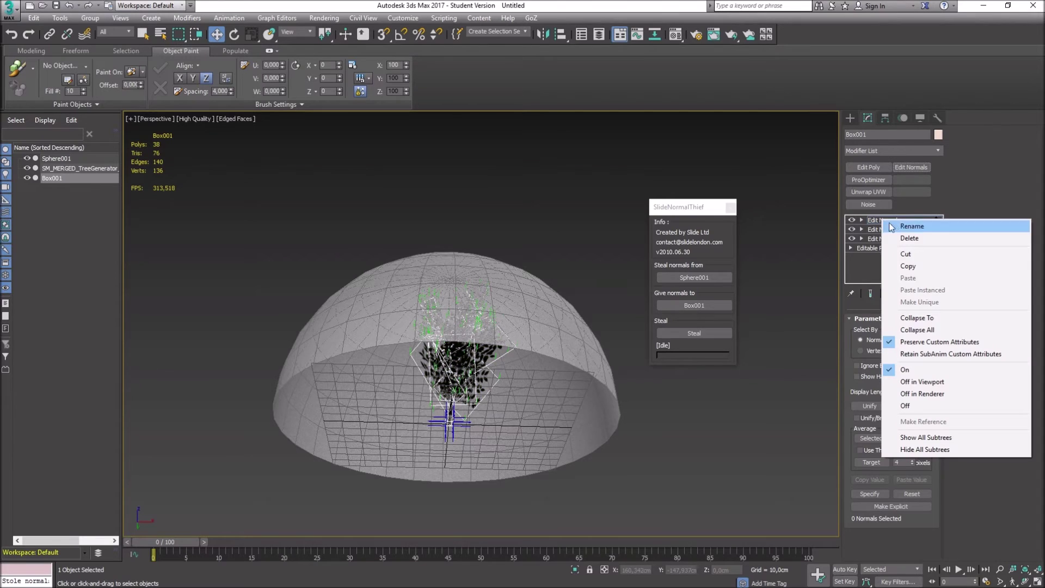
pyautogui.click(920, 329)
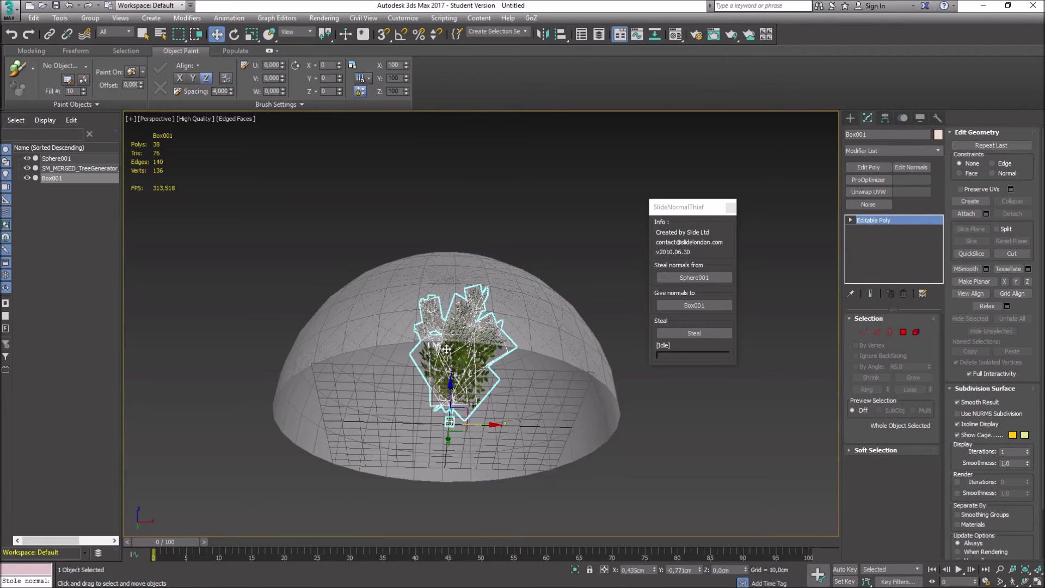
# Step: Add a fresh Edit Normals modifier to Box001 and steal the normals from Sphere001 for it
pyautogui.click(912, 167)
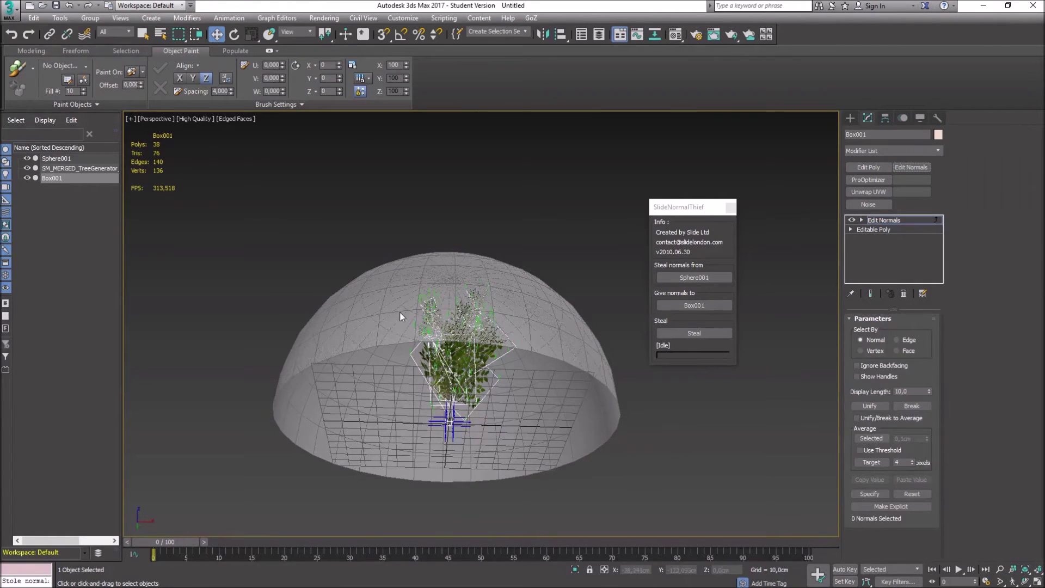
pyautogui.moveTo(394, 357)
pyautogui.keyDown('alt'); pyautogui.mouseDown(button='middle')
pyautogui.moveTo(406, 291)
pyautogui.moveTo(327, 299)
pyautogui.moveTo(338, 348)
pyautogui.moveTo(406, 372)
pyautogui.mouseUp(button='middle'); pyautogui.keyUp('alt')
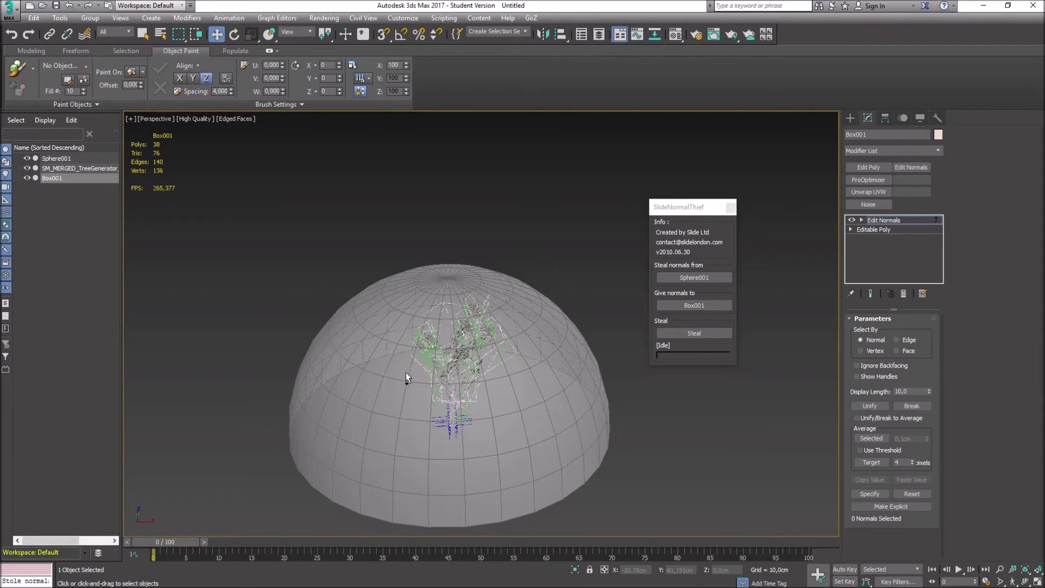
pyautogui.click(700, 333)
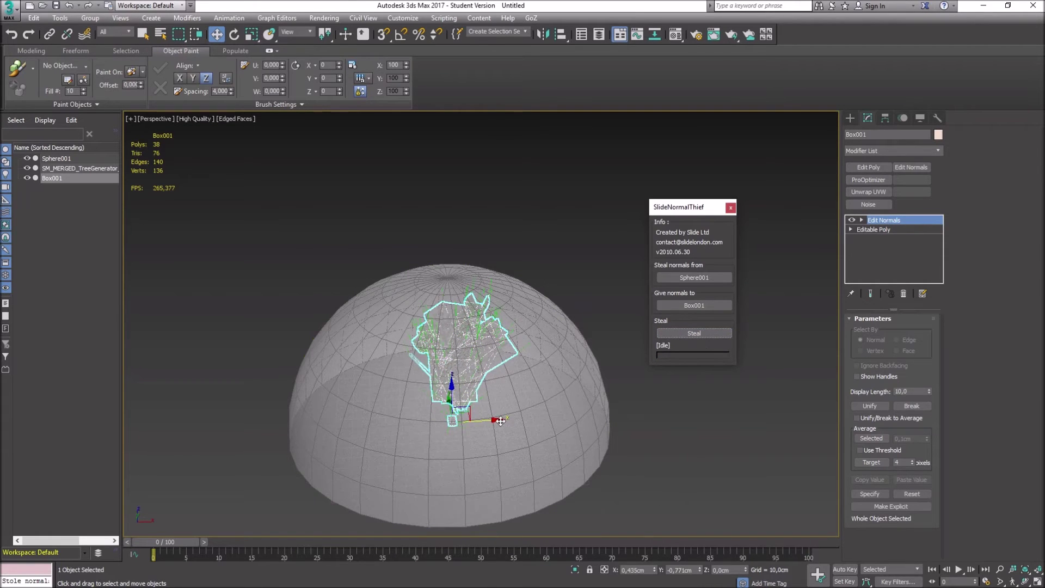
# Step: Move the half-sphere about 194 cm along X off the foliage and inspect Box001's transferred normals
pyautogui.moveTo(496, 419)
pyautogui.mouseDown()
pyautogui.moveTo(751, 401)
pyautogui.moveTo(496, 439)
pyautogui.mouseUp()
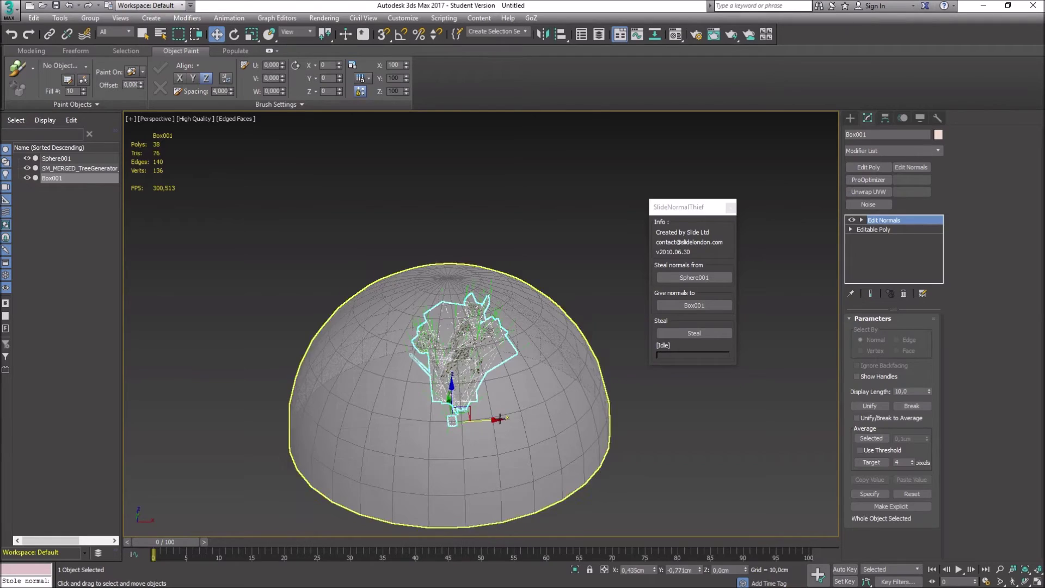
pyautogui.moveTo(500, 425); pyautogui.dragTo(806, 399)
pyautogui.click(419, 420)
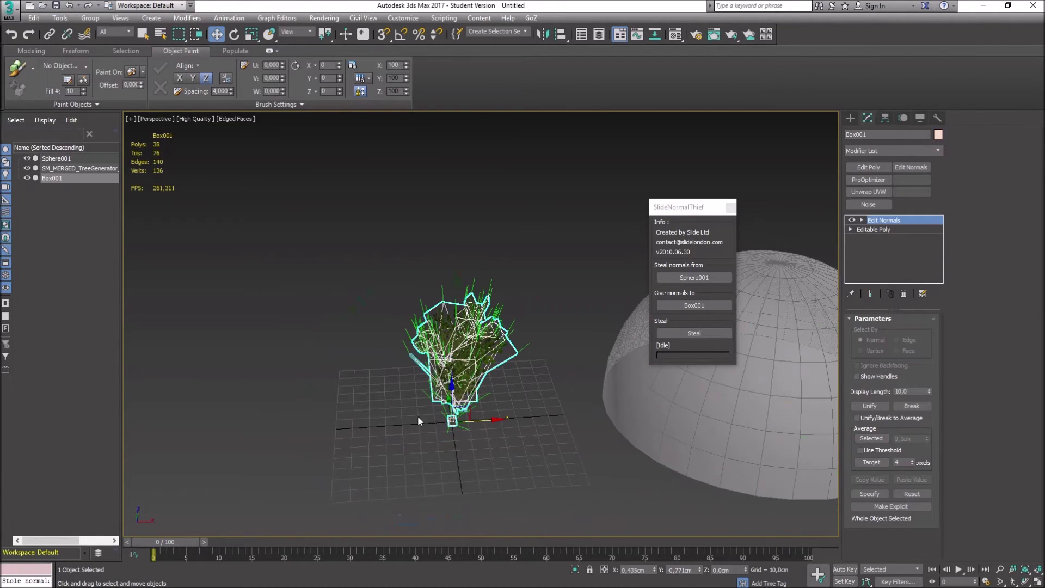
pyautogui.keyDown('alt'); pyautogui.moveTo(394, 390); pyautogui.dragTo(161, 405, button='middle'); pyautogui.keyUp('alt')
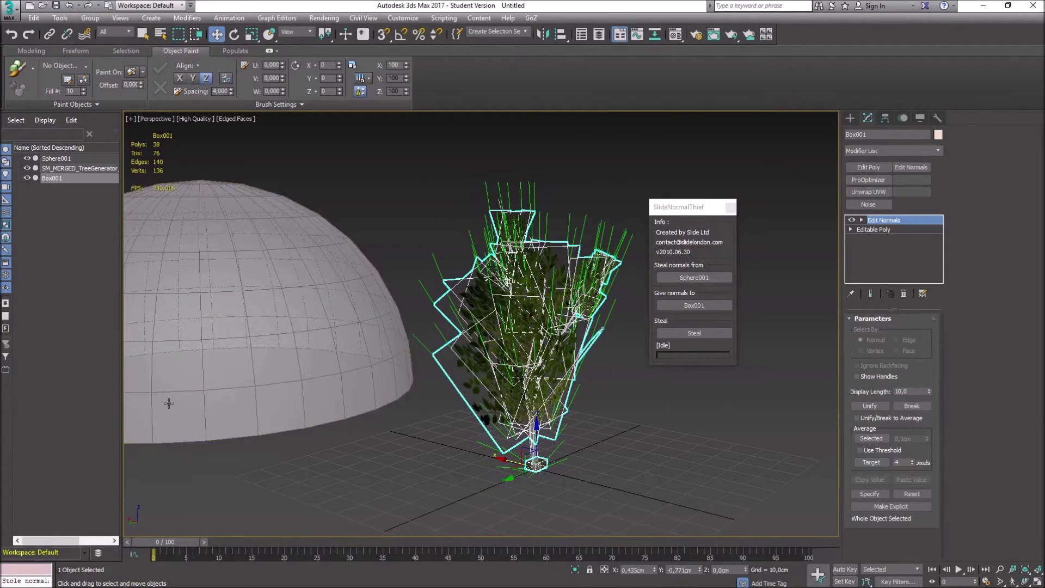
# Step: Collapse Box001's modifier stack to bake in the transferred normals and delete the half-sphere
pyautogui.rightClick(902, 220)
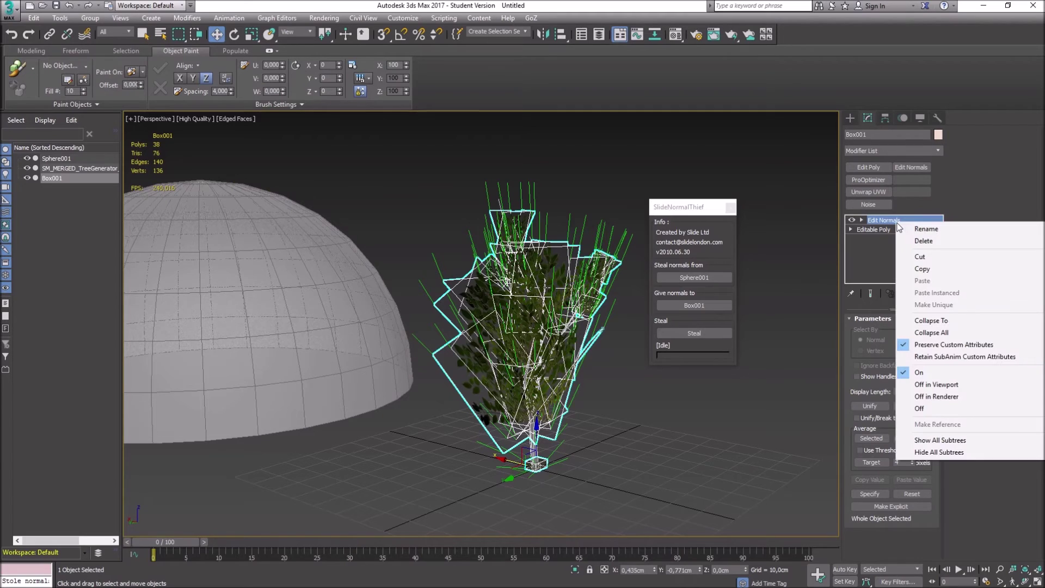
pyautogui.click(930, 332)
pyautogui.click(262, 329)
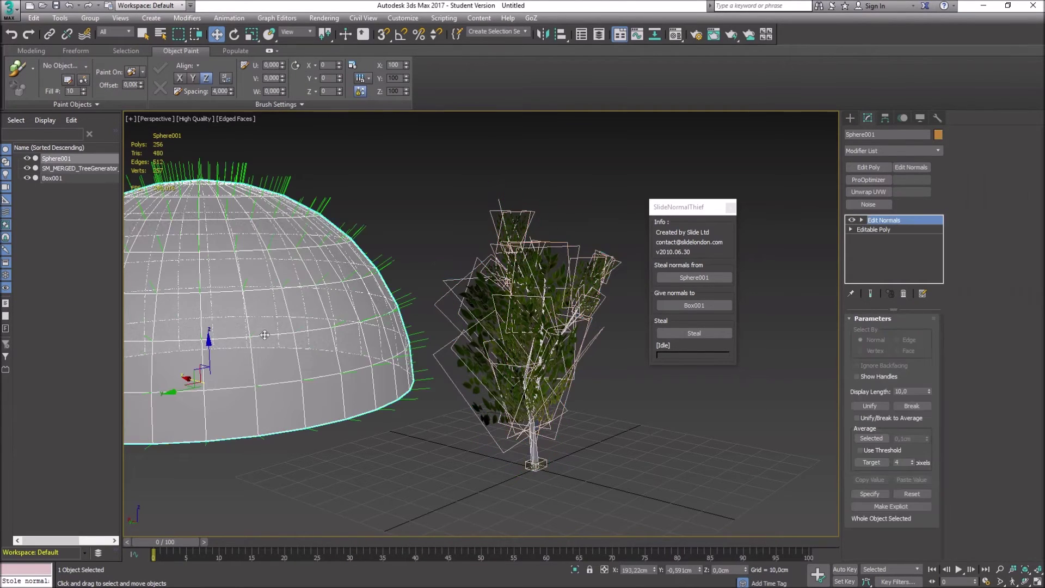
pyautogui.press('Delete')
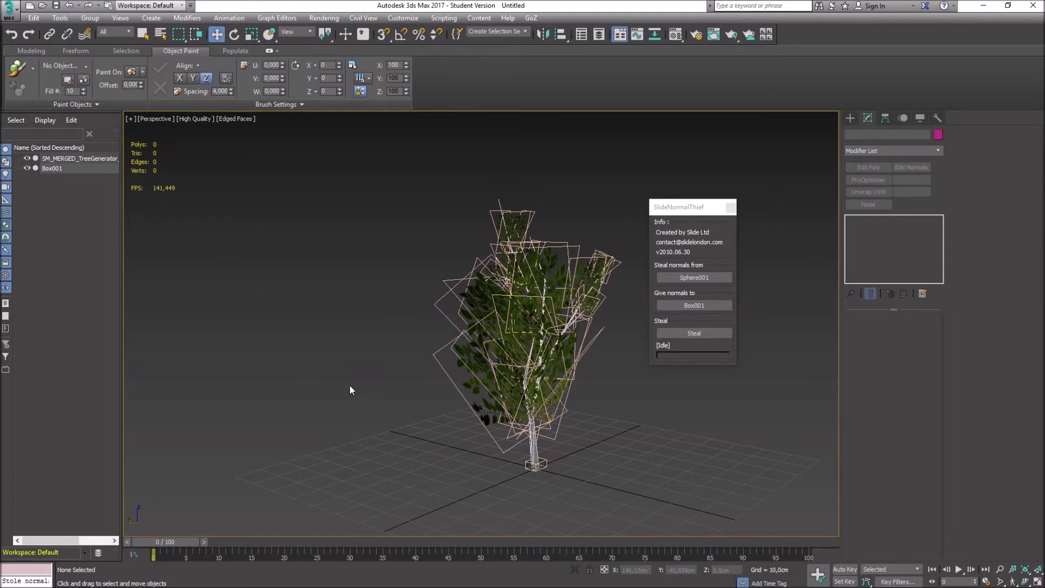
# Step: Delete the small box element at the trunk's base from Box001 and leave element editing
pyautogui.click(545, 461)
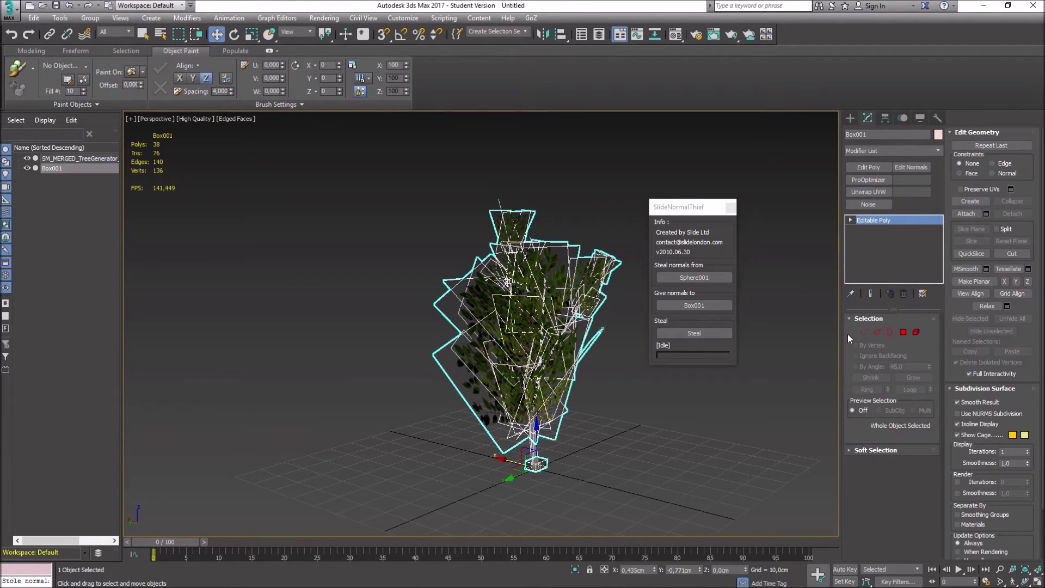
pyautogui.click(850, 219)
pyautogui.click(873, 267)
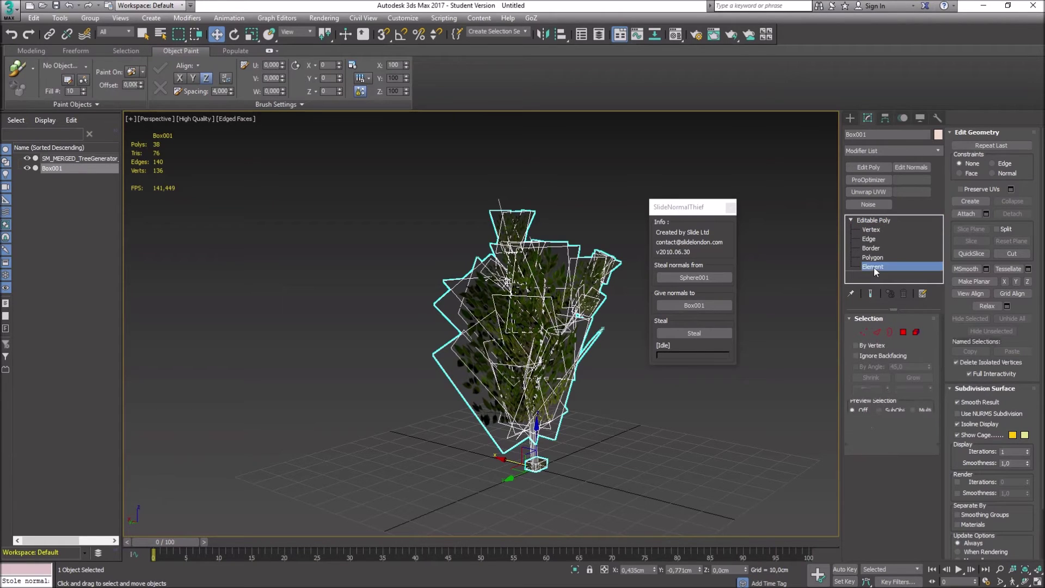
pyautogui.click(529, 465)
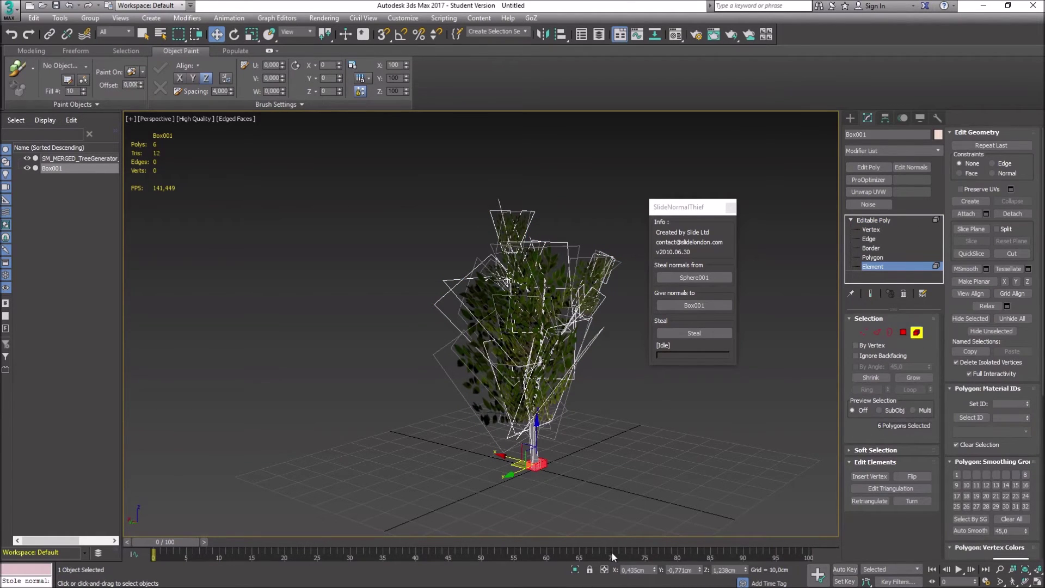
pyautogui.press('Delete')
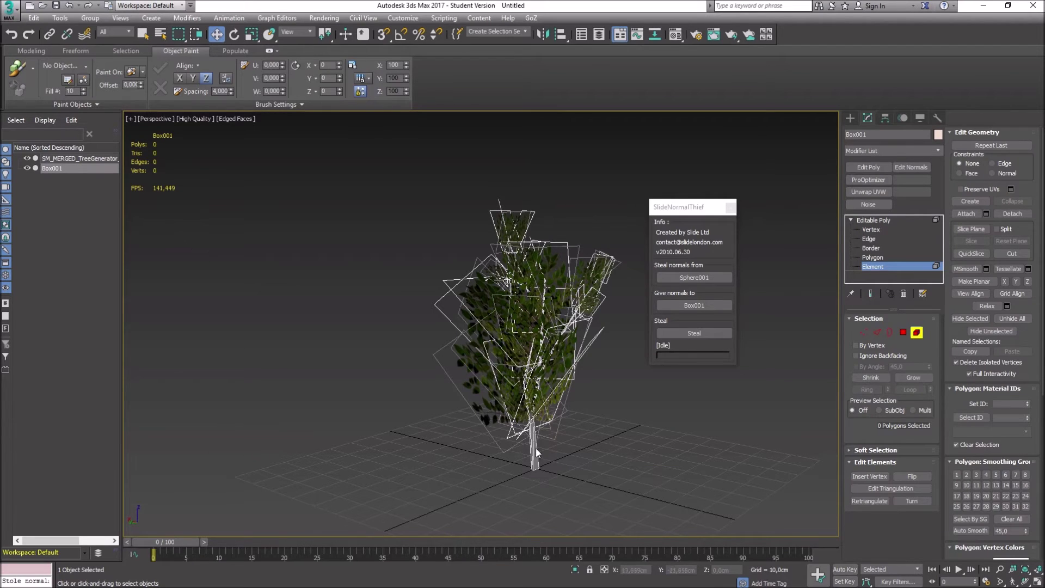
pyautogui.click(492, 350)
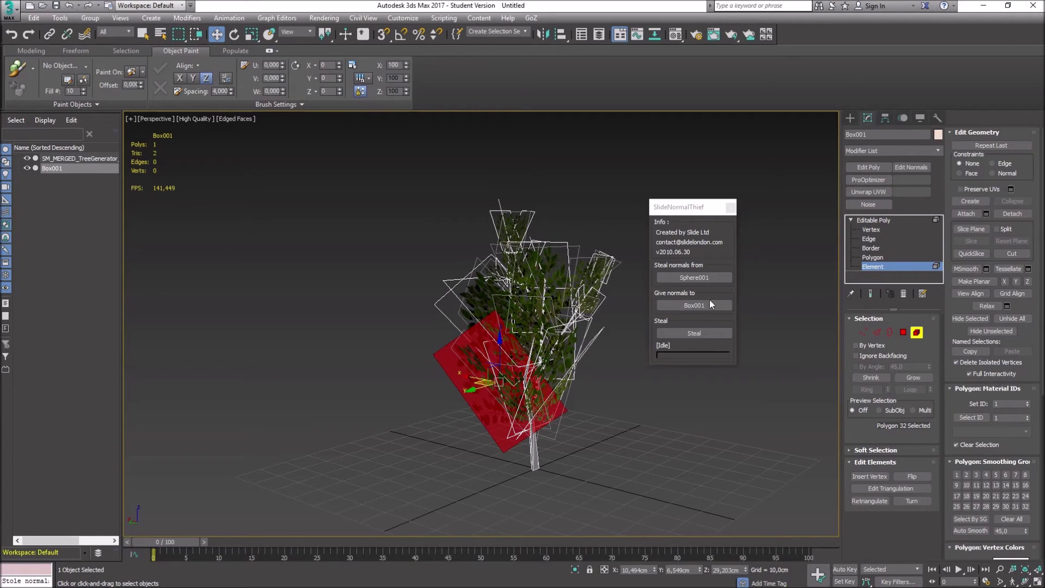
pyautogui.moveTo(874, 220); pyautogui.dragTo(910, 223)
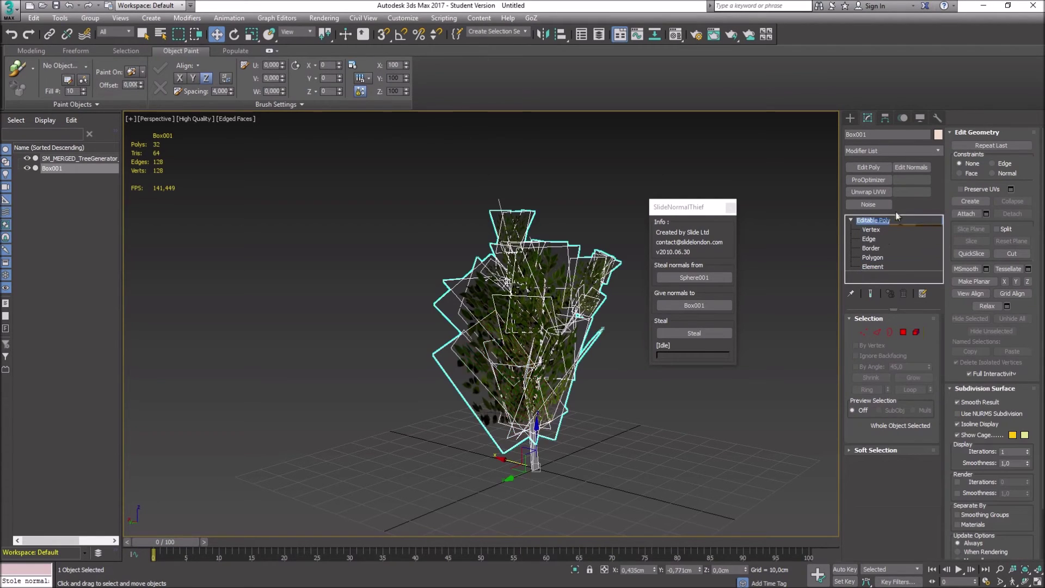
# Step: Attach the trunk mesh SM_MERGED_TreeGenerator_2971 to Box001 through the attach list
pyautogui.click(987, 214)
pyautogui.moveTo(190, 213); pyautogui.dragTo(337, 198)
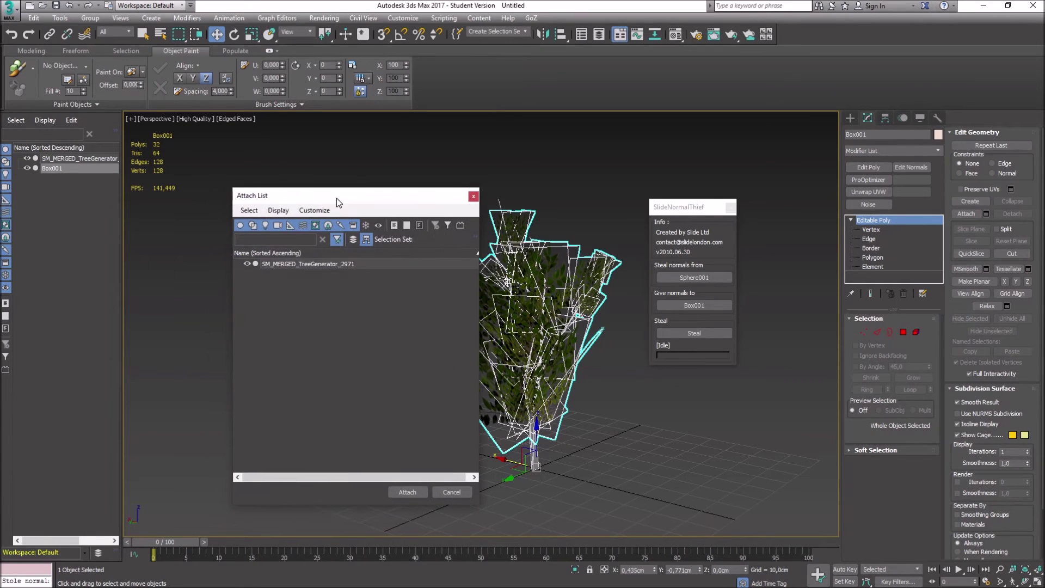
pyautogui.click(285, 265)
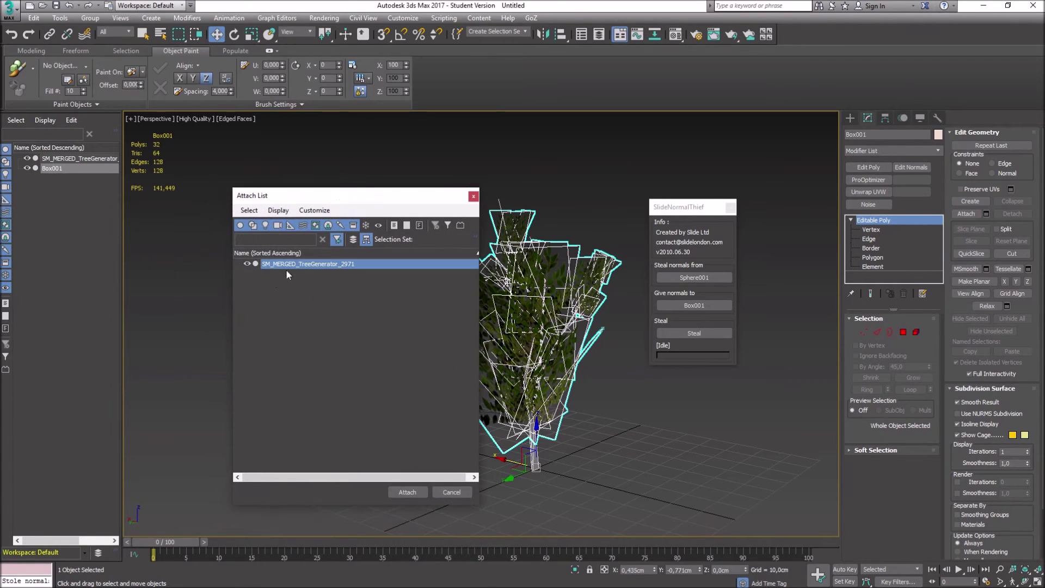
pyautogui.click(407, 492)
pyautogui.click(579, 284)
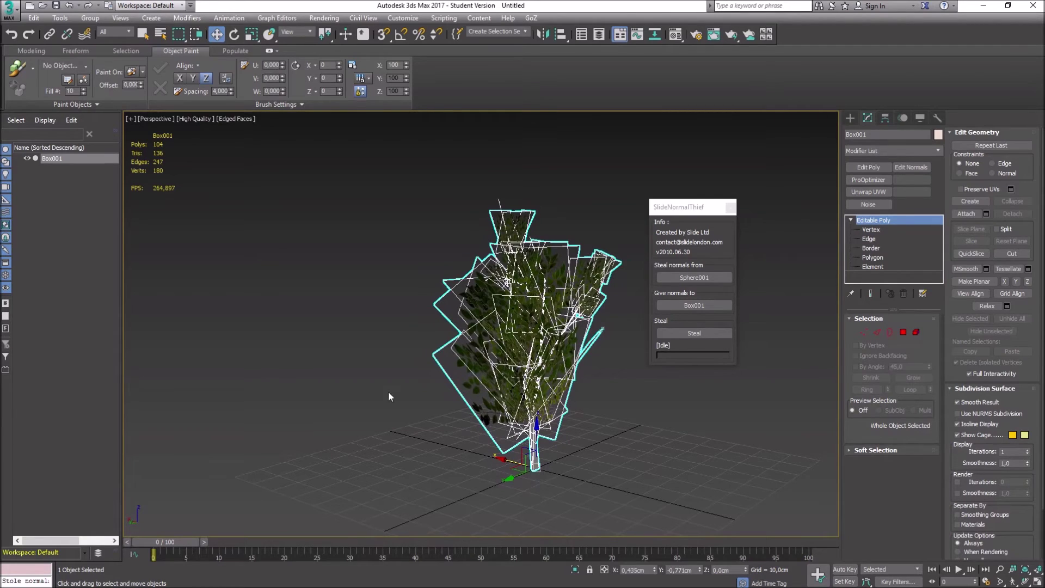
# Step: Add an Edit Normals modifier to the combined tree and inspect its leaf and trunk normals from several sides
pyautogui.click(850, 220)
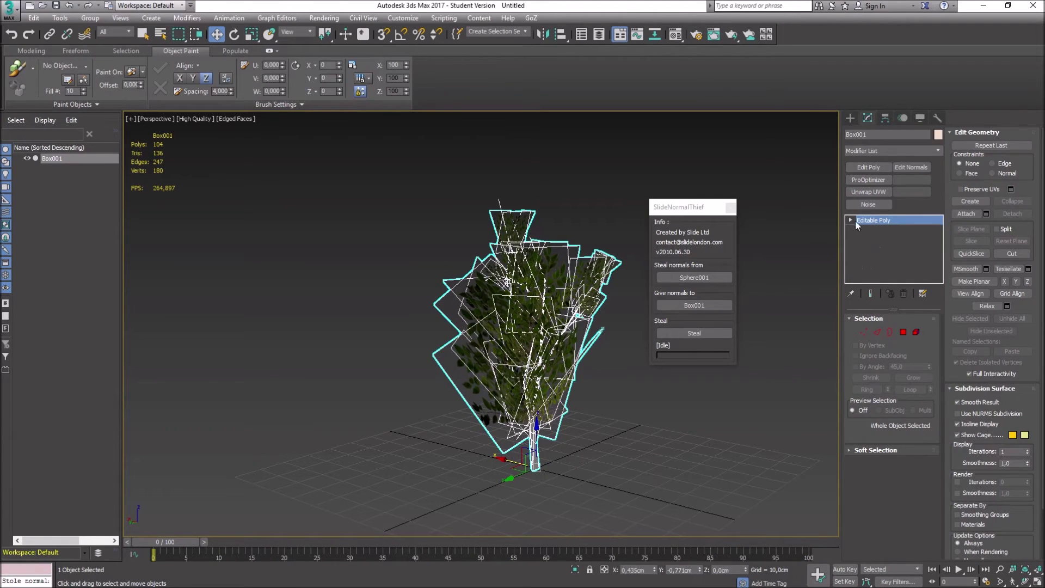
pyautogui.click(911, 168)
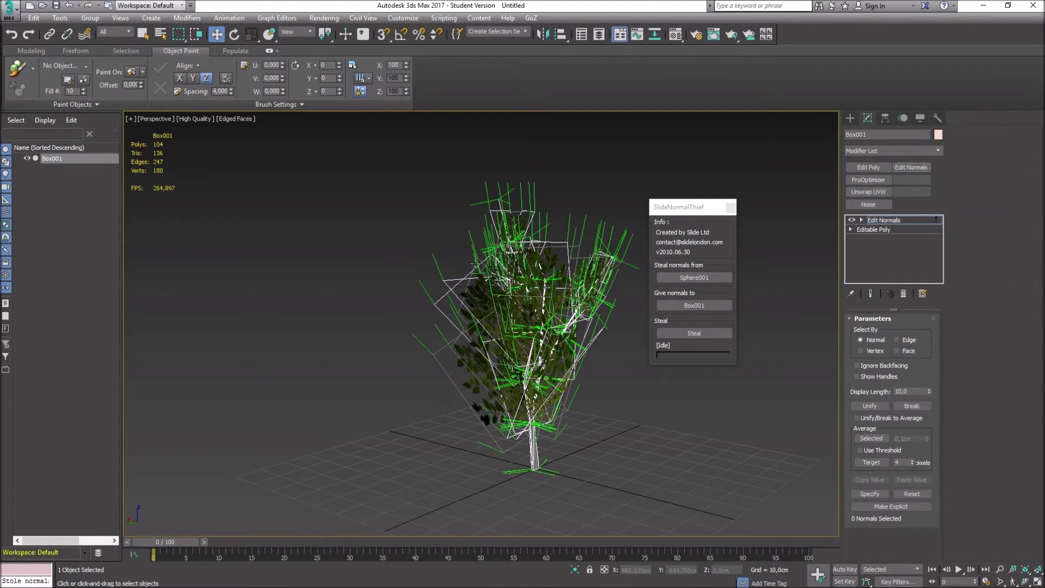
pyautogui.keyDown('alt'); pyautogui.moveTo(315, 361); pyautogui.dragTo(373, 373, button='middle'); pyautogui.keyUp('alt')
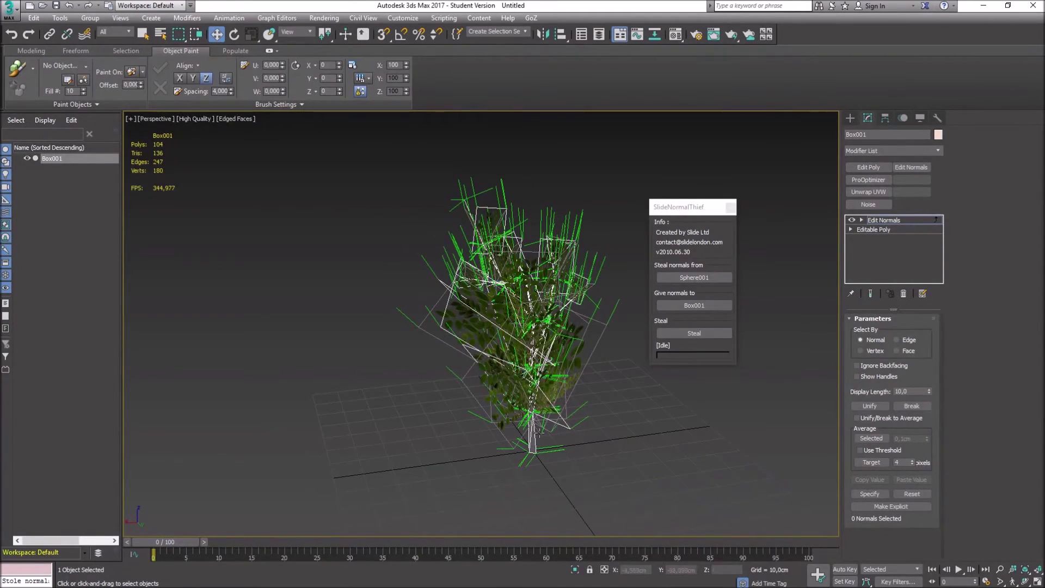
pyautogui.keyDown('alt'); pyautogui.moveTo(374, 404); pyautogui.dragTo(259, 390, button='middle'); pyautogui.keyUp('alt')
pyautogui.keyDown('alt'); pyautogui.moveTo(403, 376); pyautogui.dragTo(280, 358, button='middle'); pyautogui.keyUp('alt')
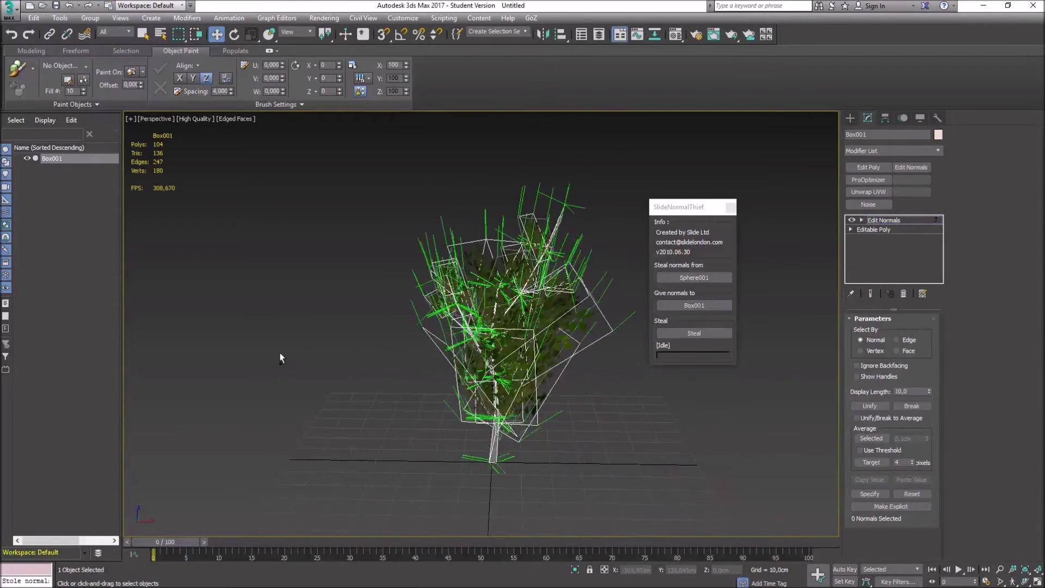
# Step: Close SlideNormalThief and delete the Edit Normals modifier from the combined tree
pyautogui.click(730, 208)
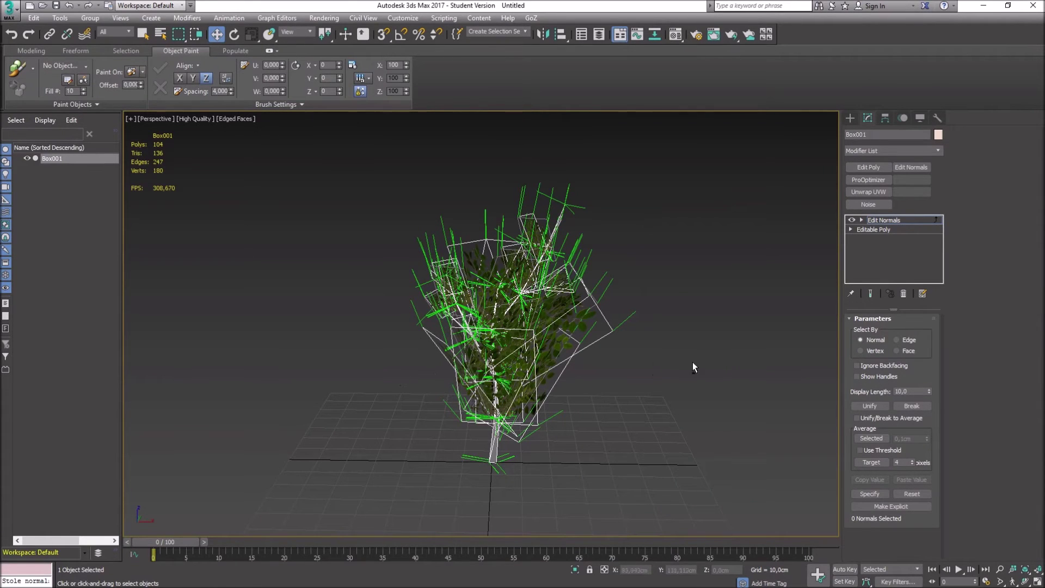
pyautogui.rightClick(891, 223)
pyautogui.click(920, 235)
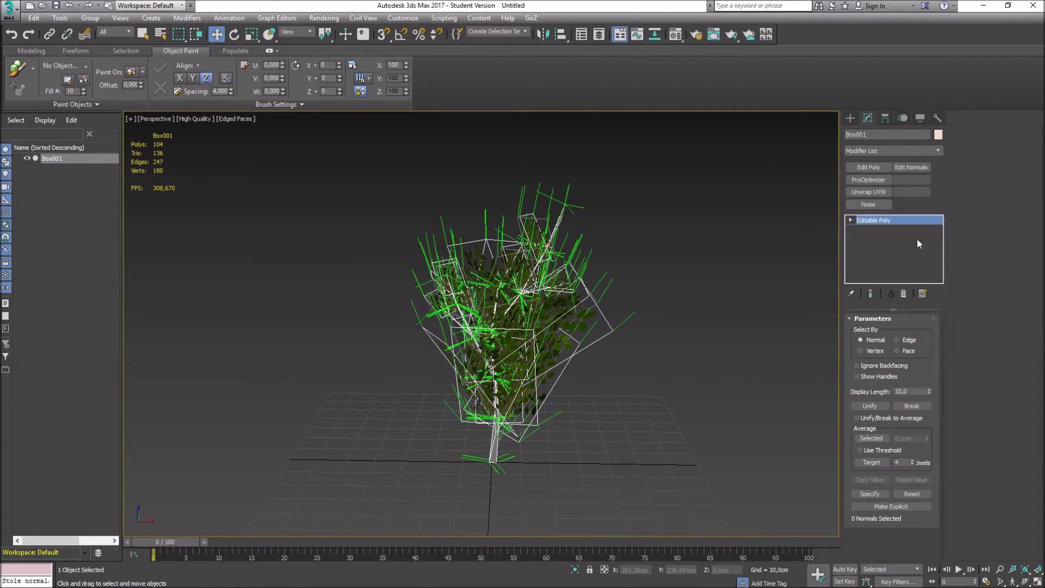
# Step: Export the combined tree as FBX with the default export settings, overwriting SM_Twig01a.FBX in the Source folder
pyautogui.click(9, 20)
pyautogui.click(64, 189)
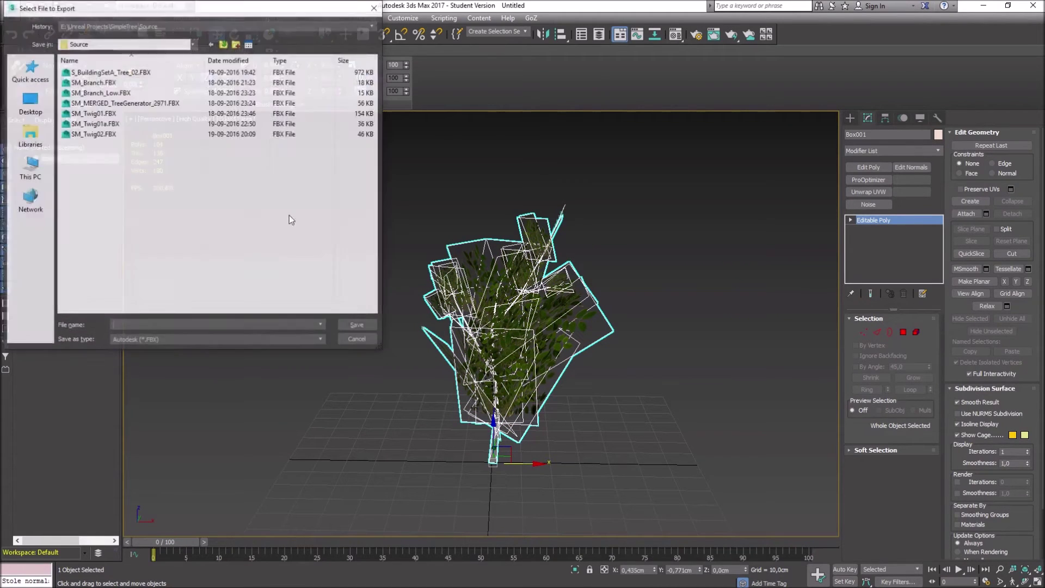
pyautogui.doubleClick(90, 124)
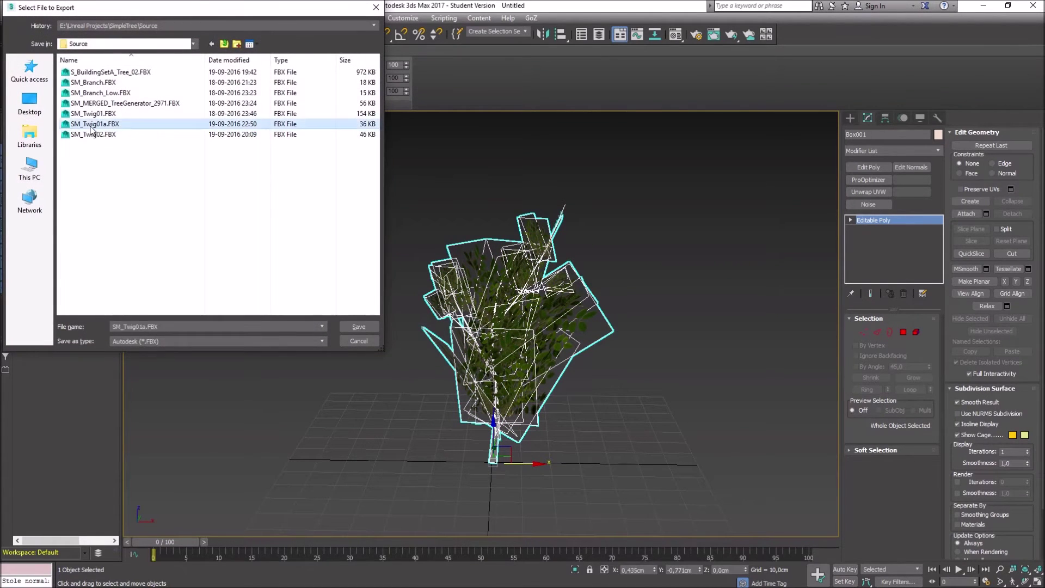
pyautogui.click(576, 344)
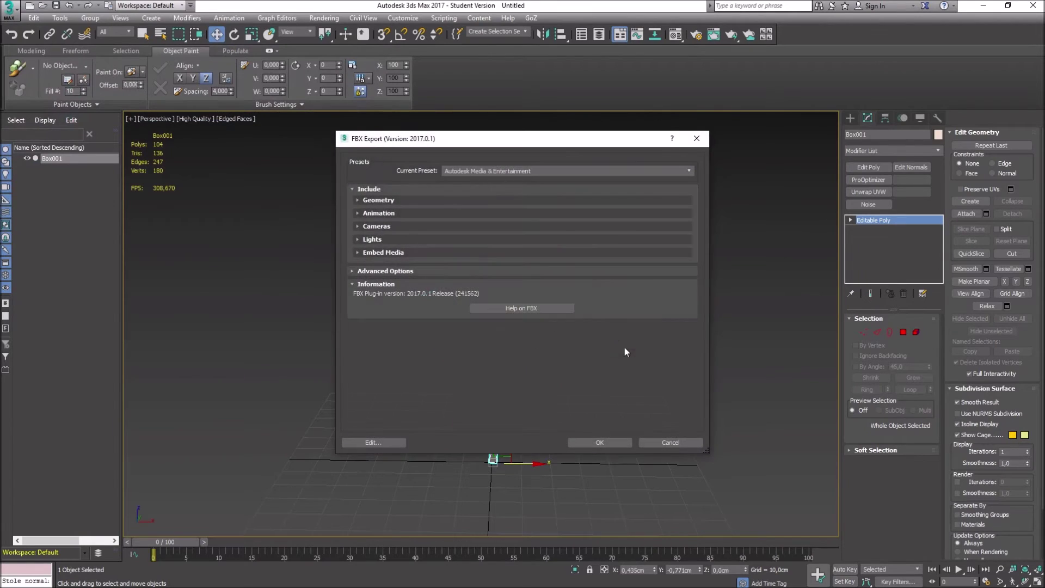
pyautogui.click(621, 440)
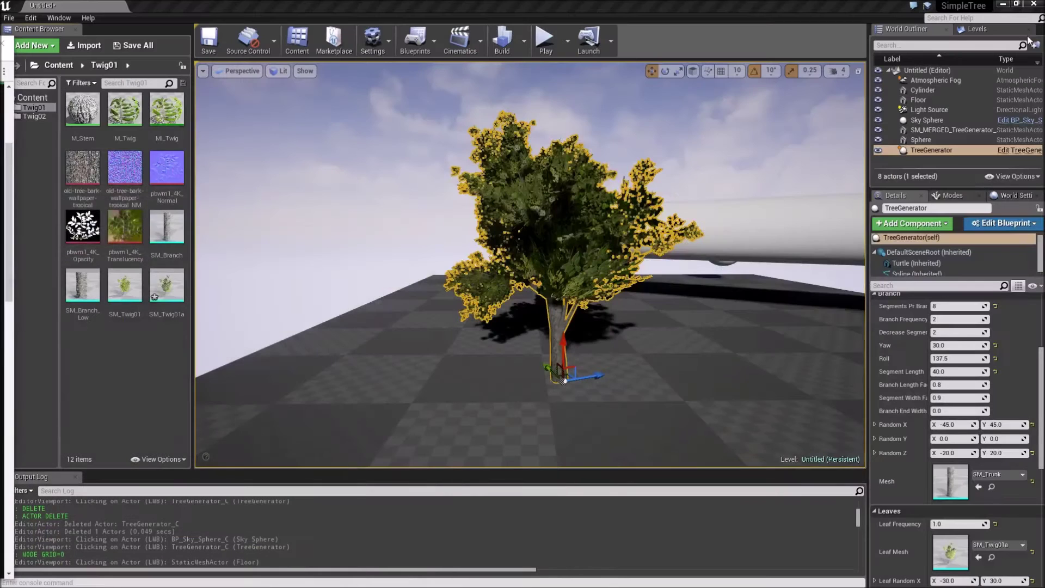
# Step: Switch to Unreal Editor, reimport the SM_Twig01a static mesh from its FBX file and close its mesh editor
pyautogui.doubleClick(166, 297)
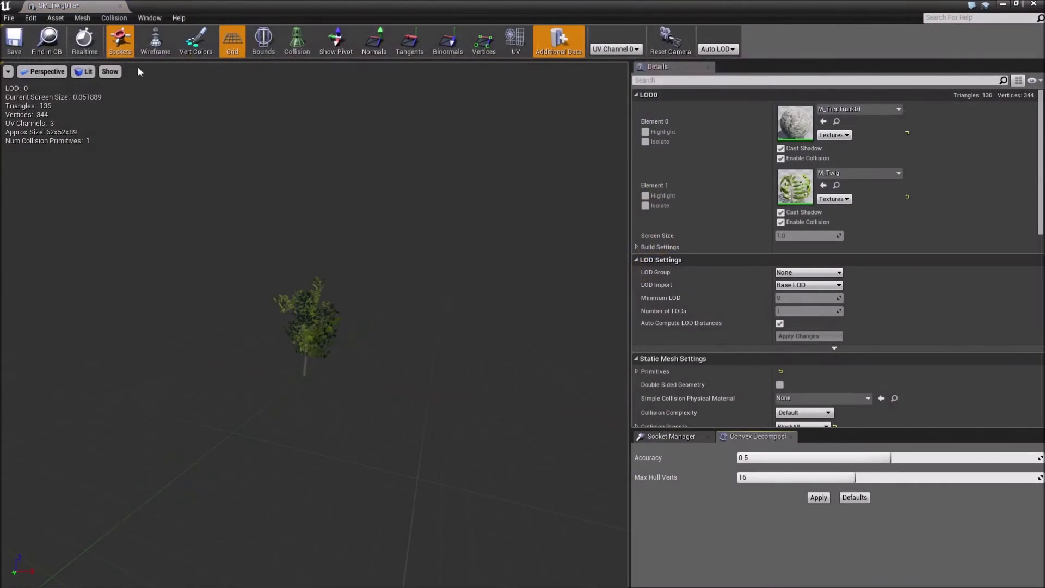
pyautogui.click(56, 17)
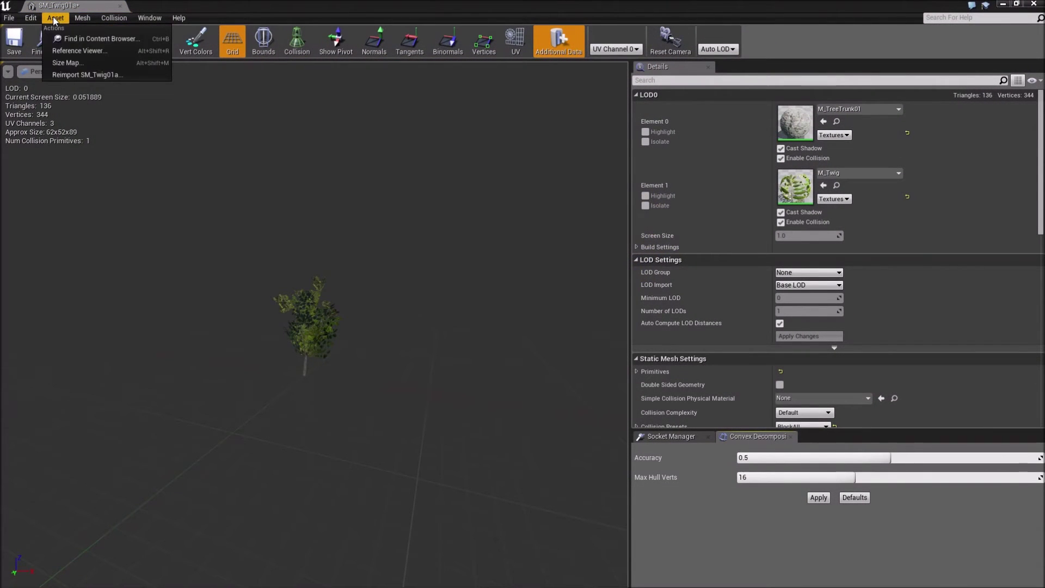
pyautogui.click(86, 76)
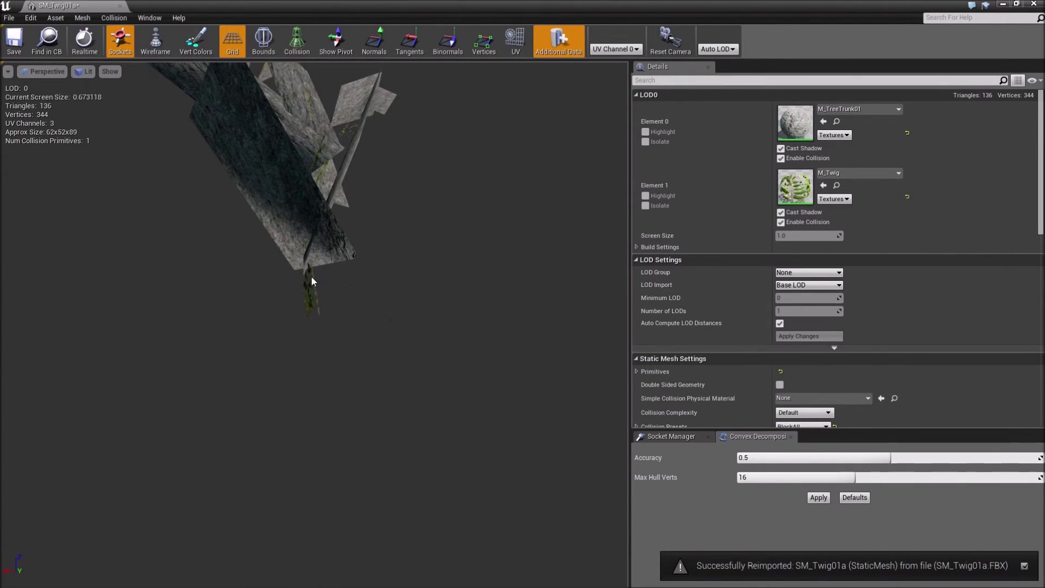
pyautogui.click(120, 7)
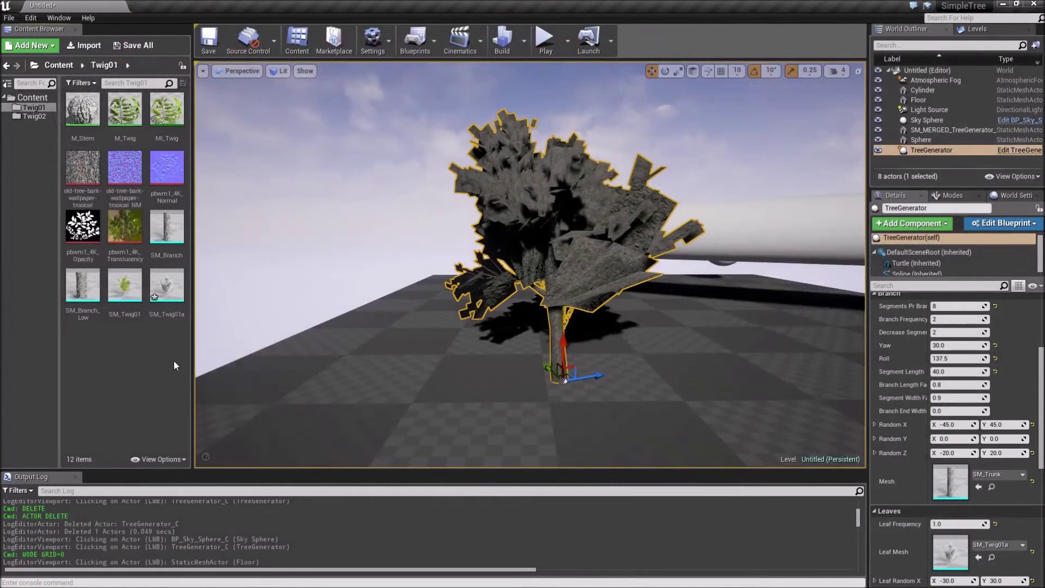
# Step: Force-delete the SM_Twig01a mesh from the Twig01 folder
pyautogui.press('Delete')
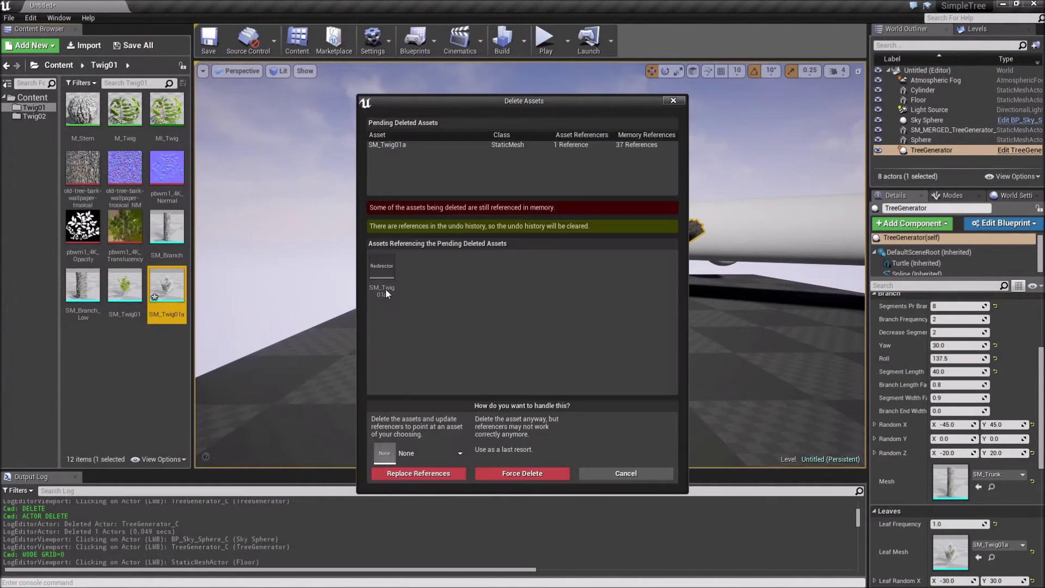
pyautogui.click(519, 472)
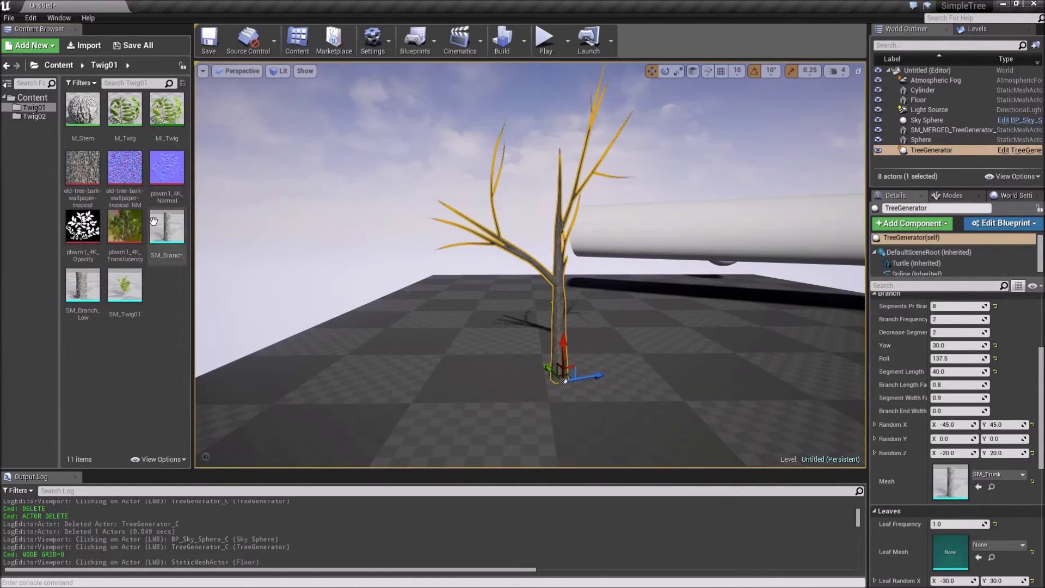
# Step: Import SM_Twig01a.FBX from the Source folder into Twig01 and open the new mesh for editing
pyautogui.click(94, 46)
pyautogui.doubleClick(149, 136)
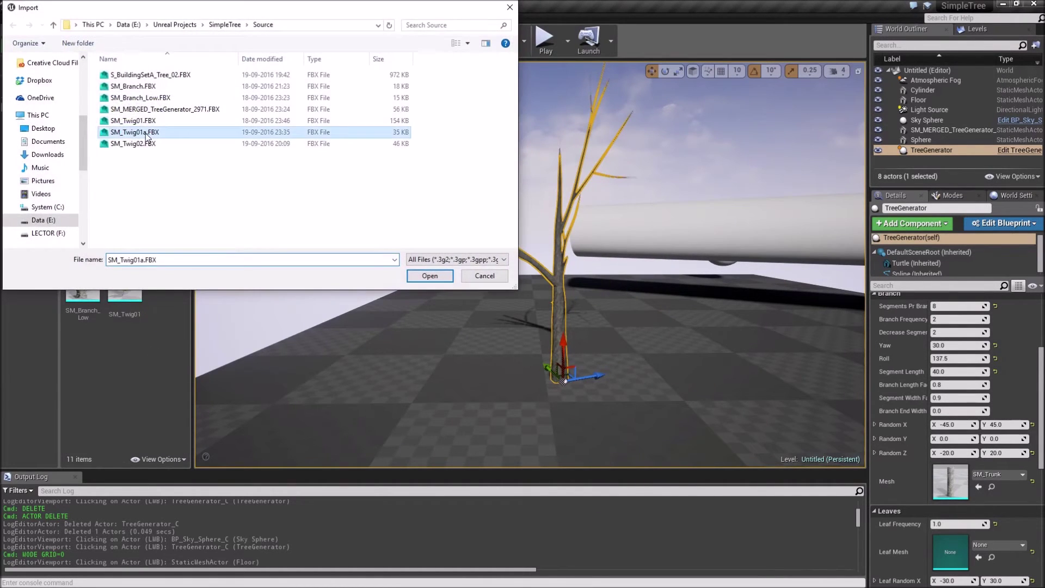
pyautogui.click(579, 454)
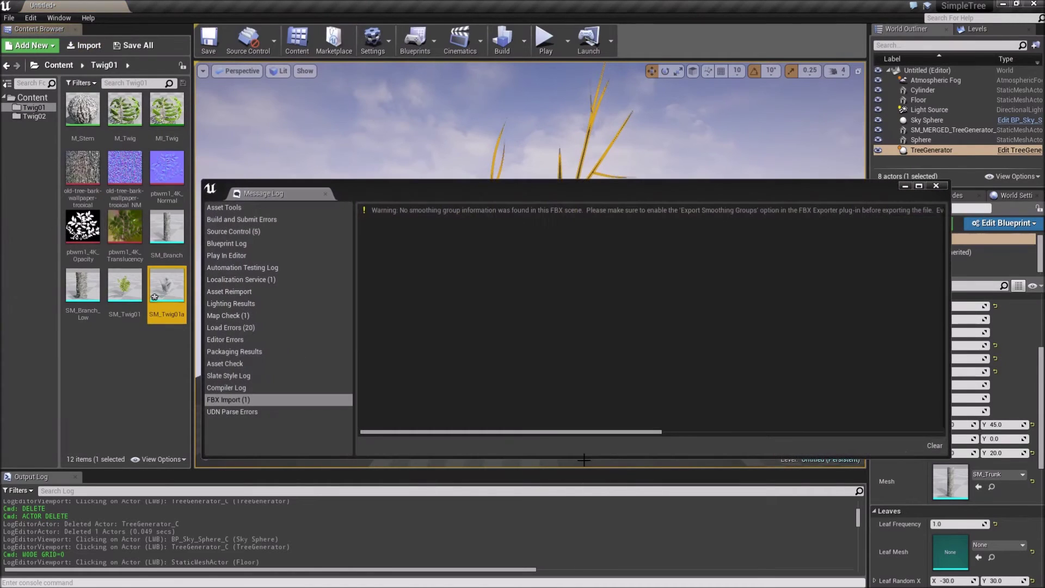
pyautogui.click(936, 185)
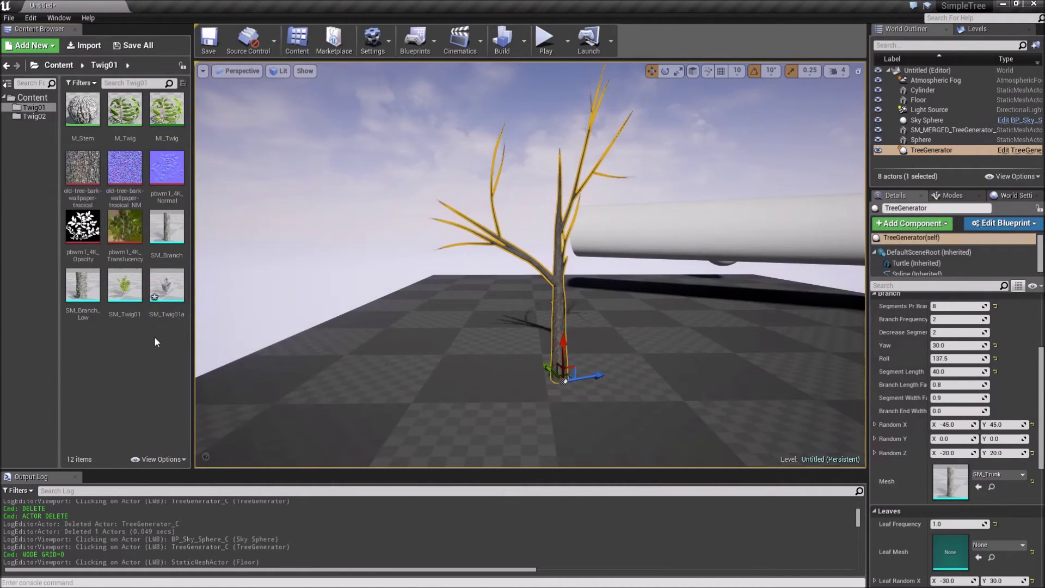
pyautogui.doubleClick(167, 293)
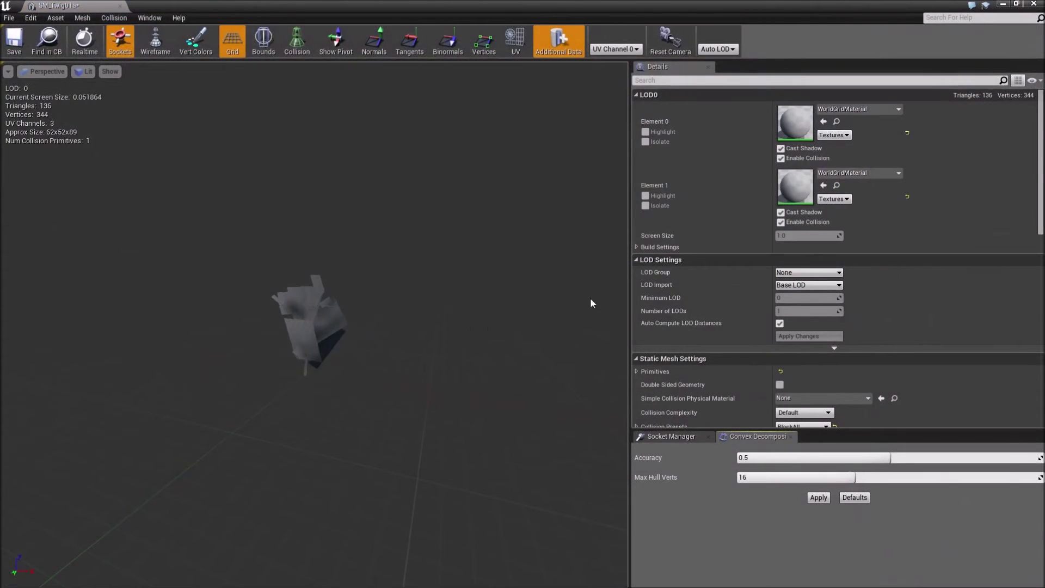
# Step: Try M_TreeTrunk01 followed by M_Tree_Branches on Element 0, and M_Tree_Branches on Element 1
pyautogui.click(895, 111)
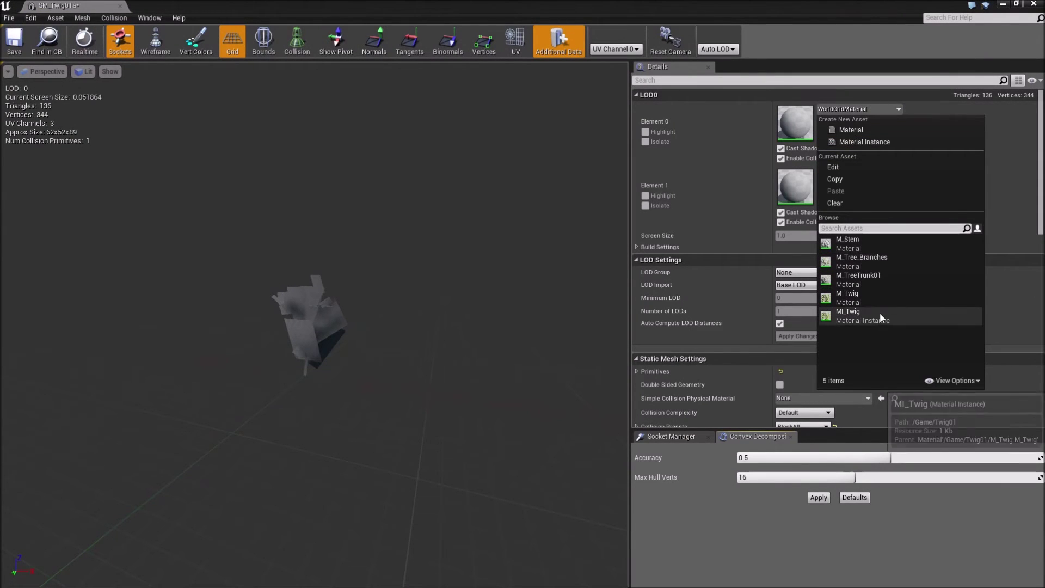
pyautogui.click(868, 276)
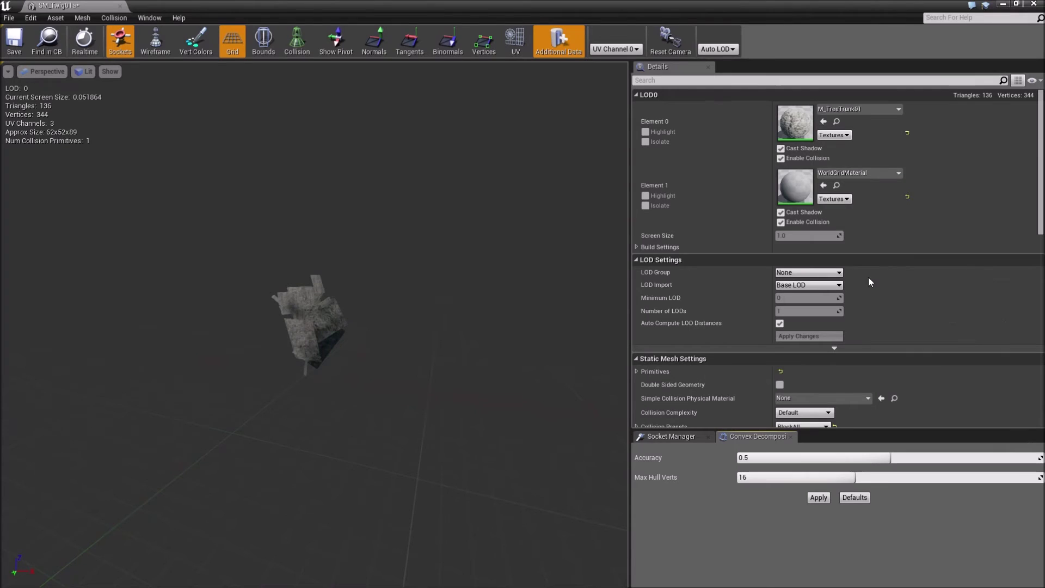
pyautogui.click(843, 174)
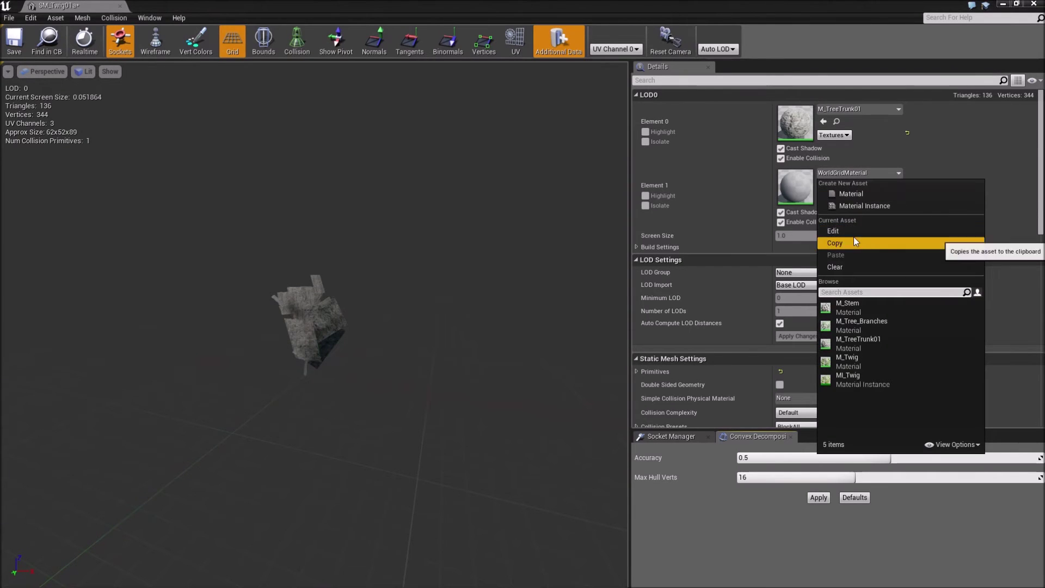
pyautogui.click(862, 324)
pyautogui.click(869, 174)
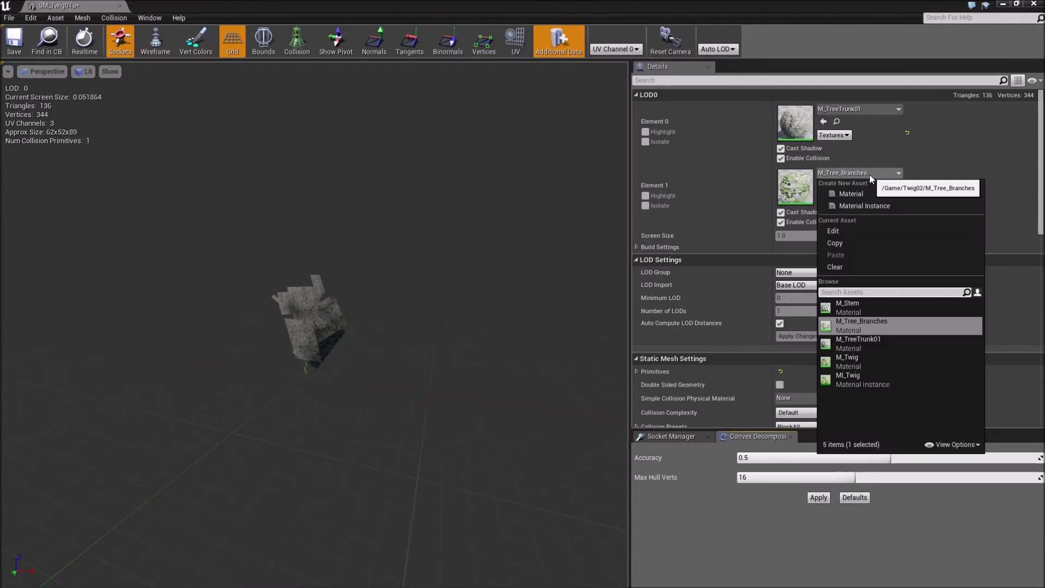
pyautogui.click(870, 174)
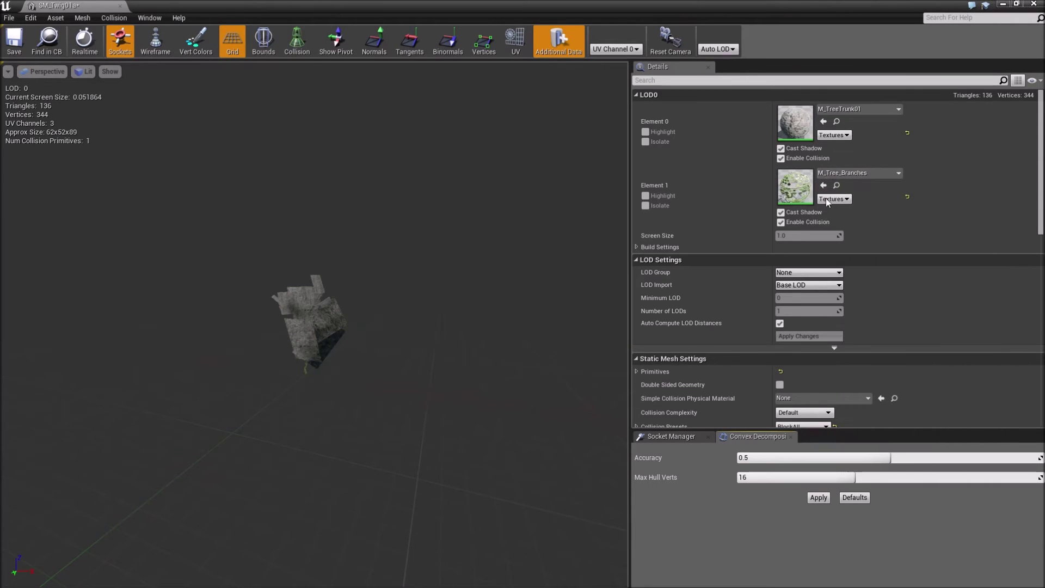
pyautogui.click(860, 109)
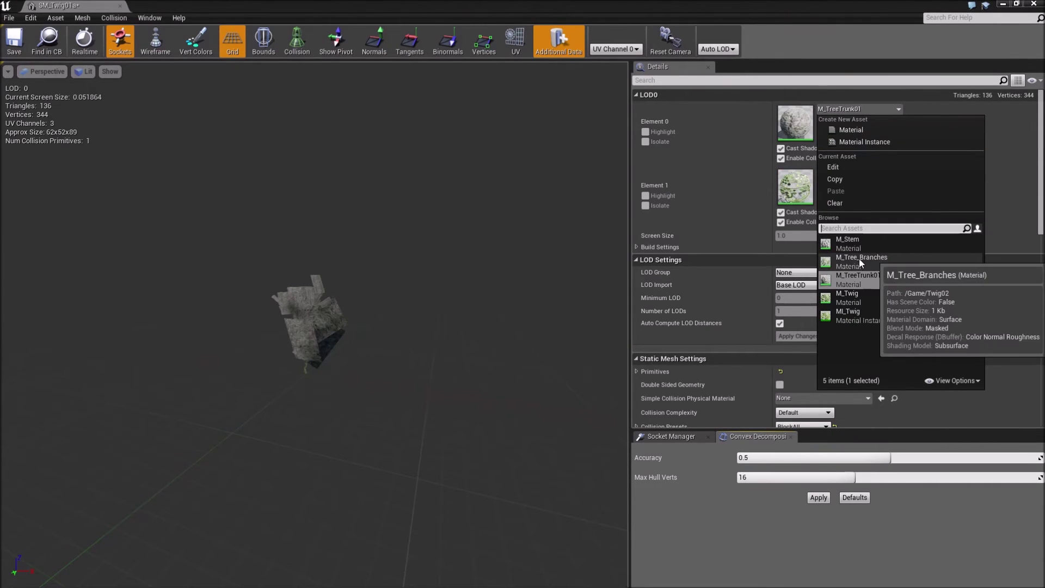
pyautogui.click(877, 258)
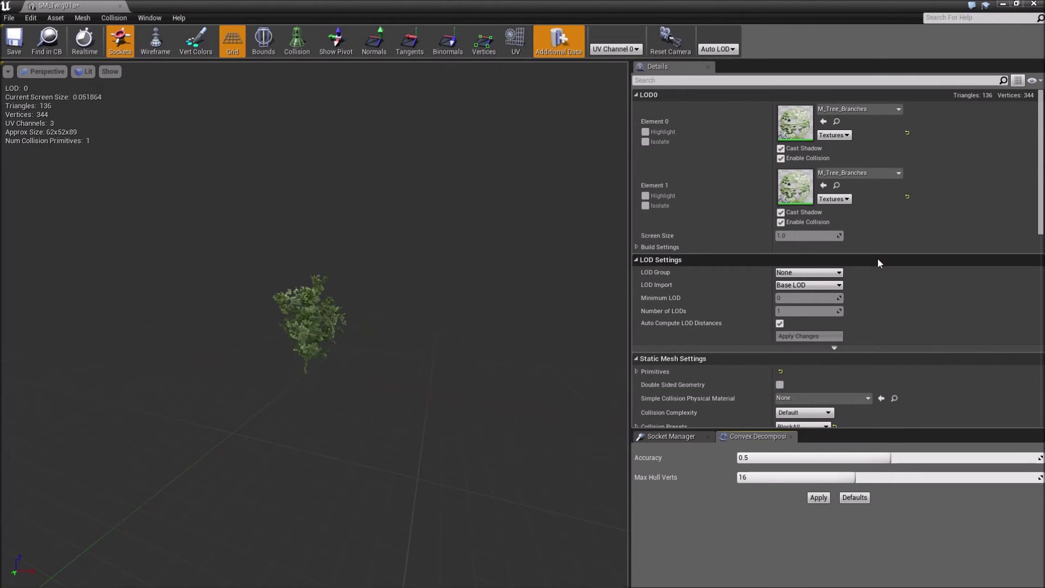
# Step: Assign the material instance MI_Twig to Element 0 and M_TreeTrunk01 to Element 1 of the mesh
pyautogui.click(852, 173)
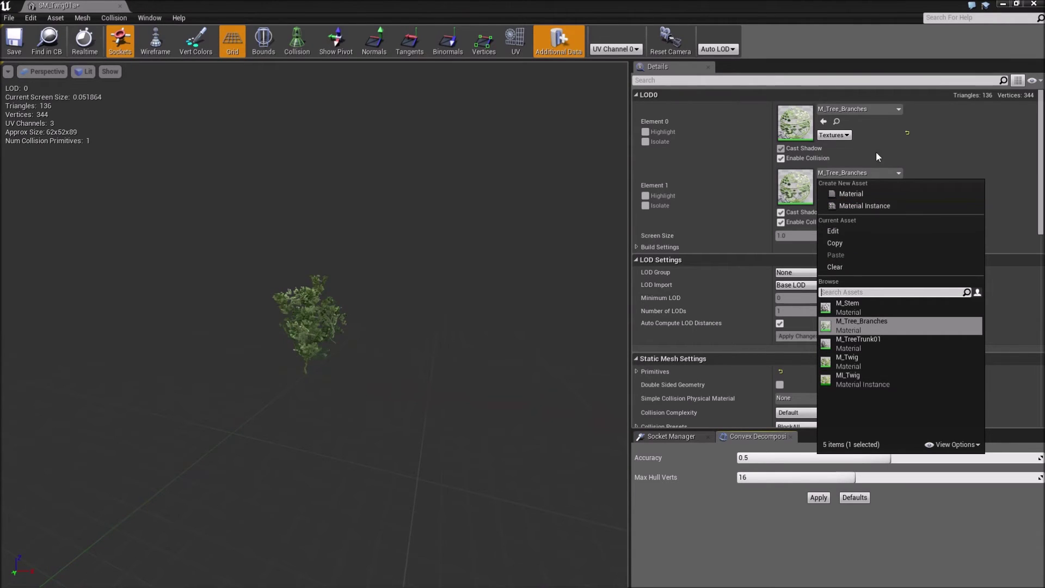
pyautogui.click(862, 380)
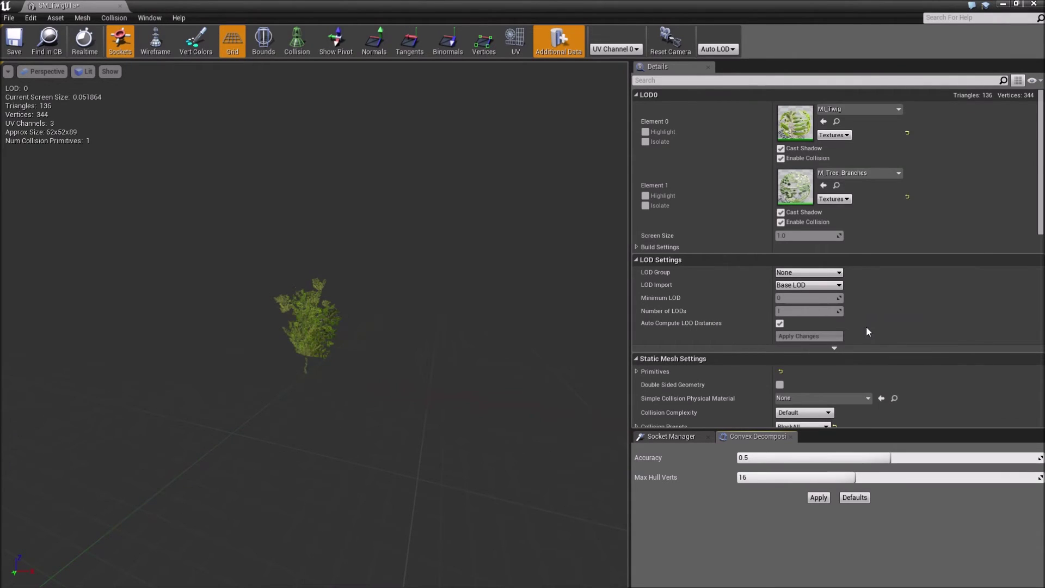
pyautogui.click(887, 173)
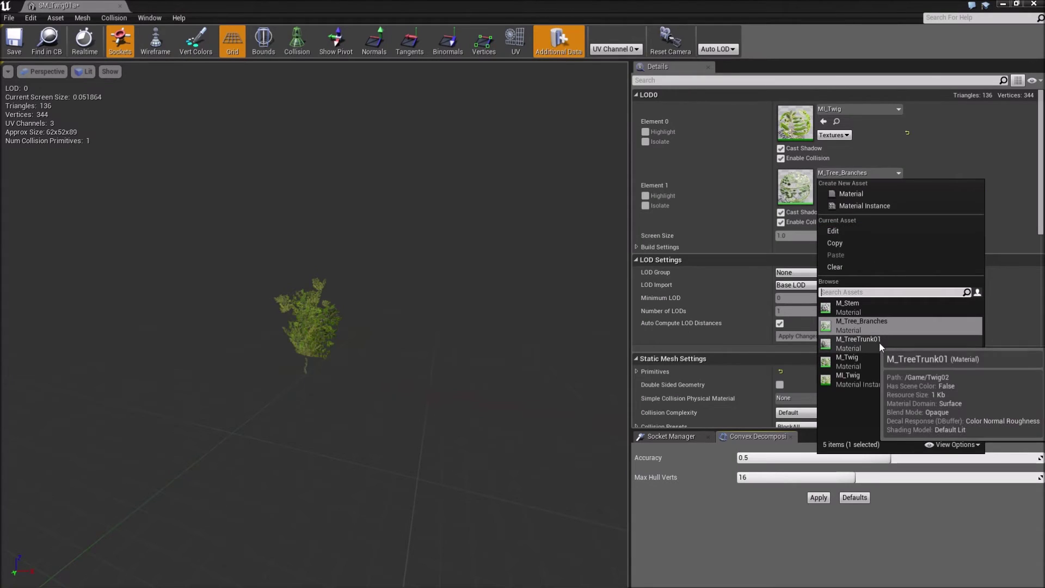
pyautogui.click(861, 343)
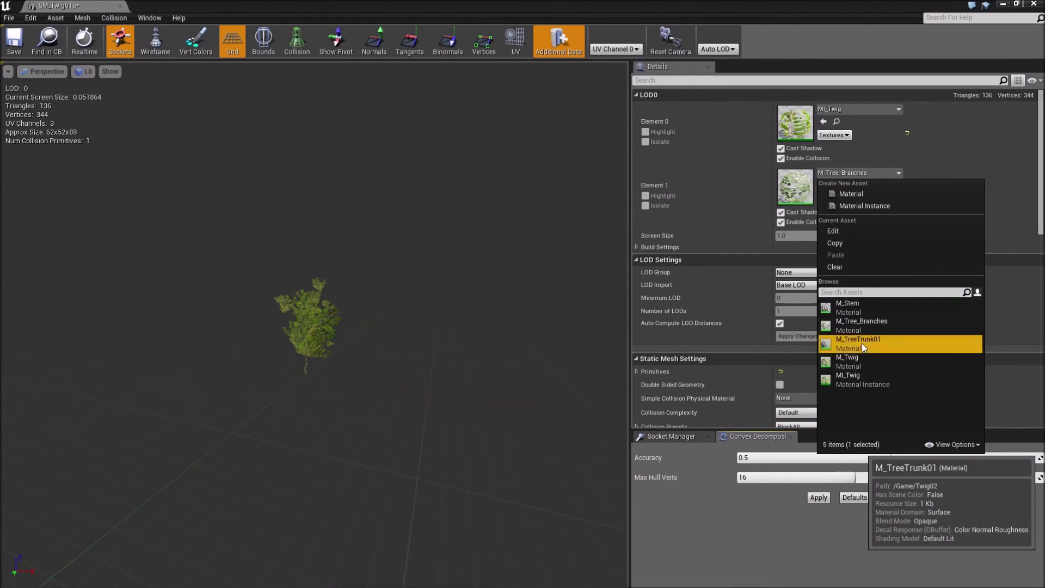
# Step: Show the normals on SM_Twig01a, inspect their directions on leaves and trunk, and close the mesh editor
pyautogui.moveTo(258, 331); pyautogui.dragTo(286, 283)
pyautogui.click(375, 48)
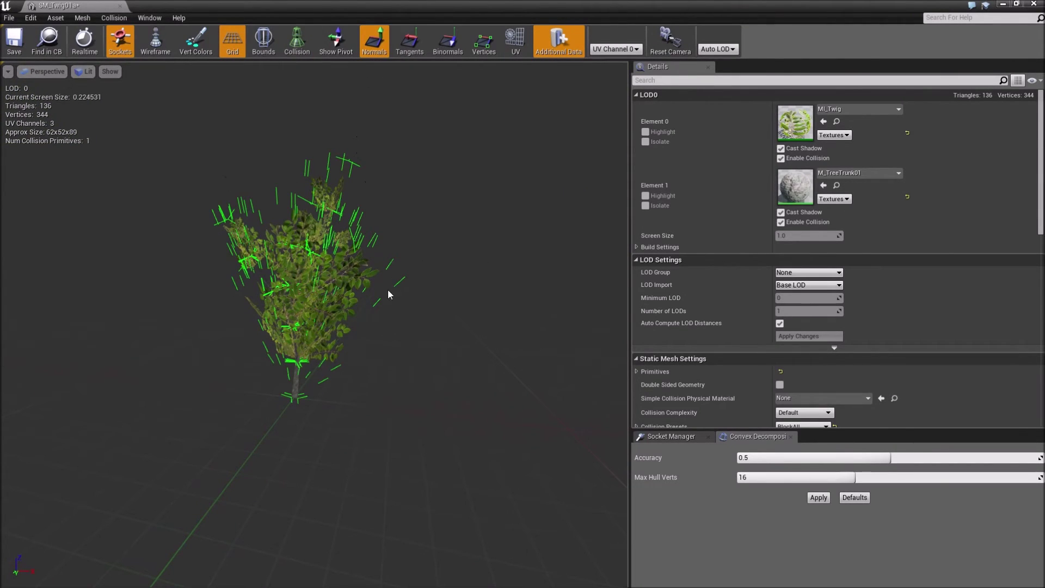
pyautogui.click(121, 6)
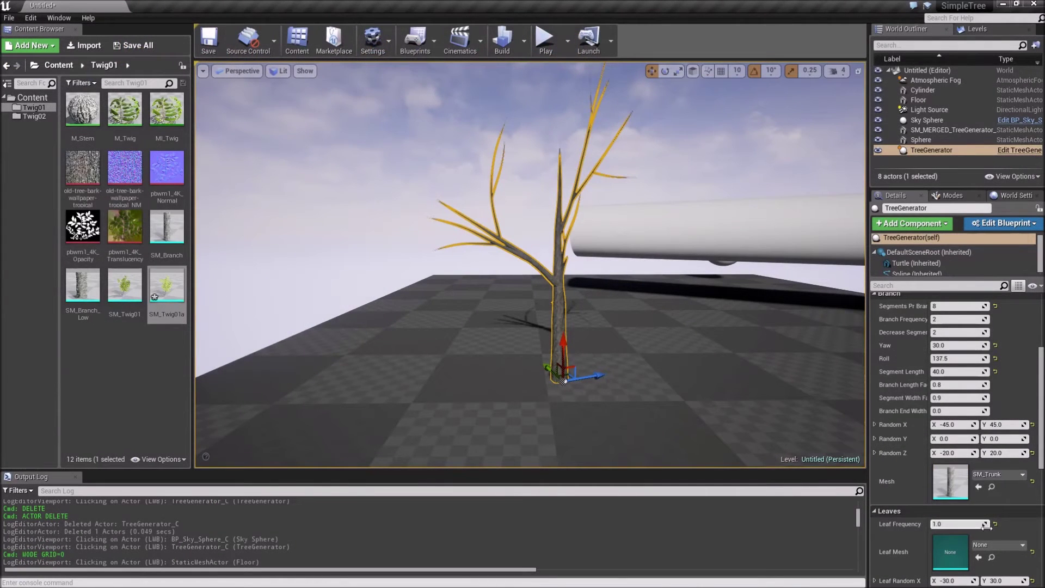
# Step: Set the TreeGenerator's leaf mesh to SM_Twig01a and nudge the tree slightly along one horizontal axis
pyautogui.click(992, 546)
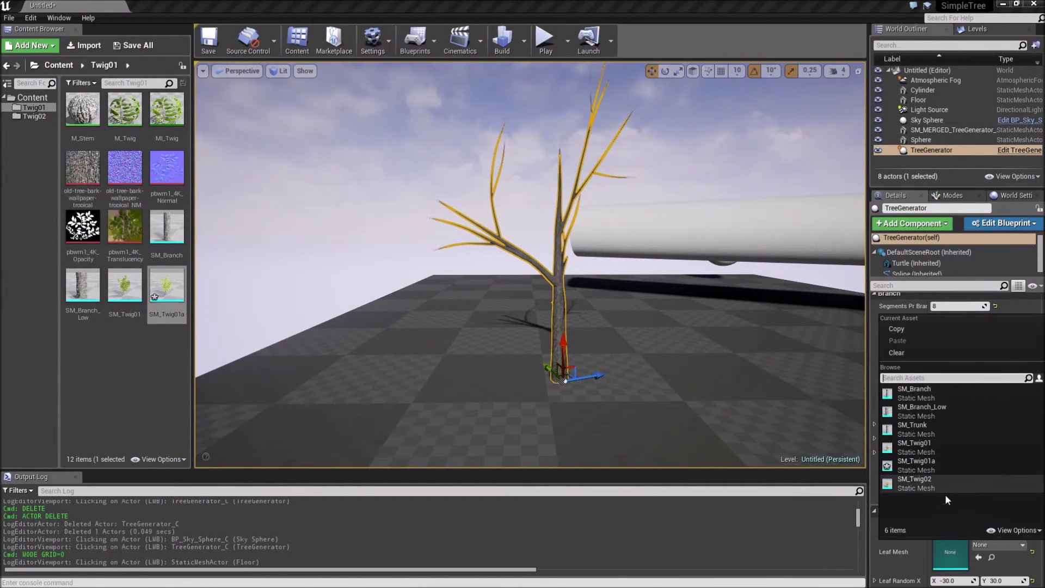
pyautogui.click(932, 463)
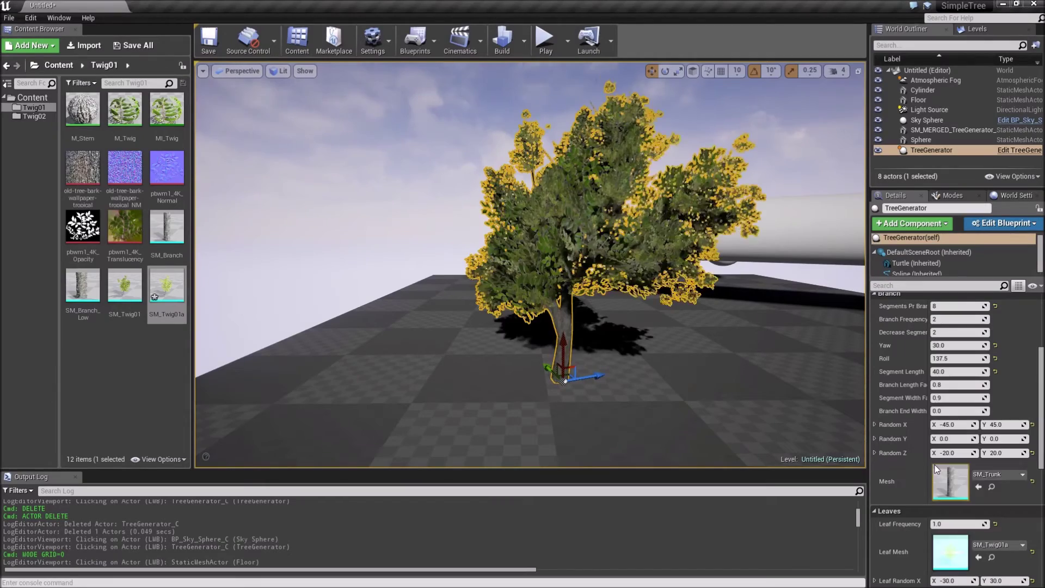
pyautogui.click(403, 224)
pyautogui.moveTo(424, 213); pyautogui.dragTo(389, 204, button='right')
pyautogui.click(577, 327)
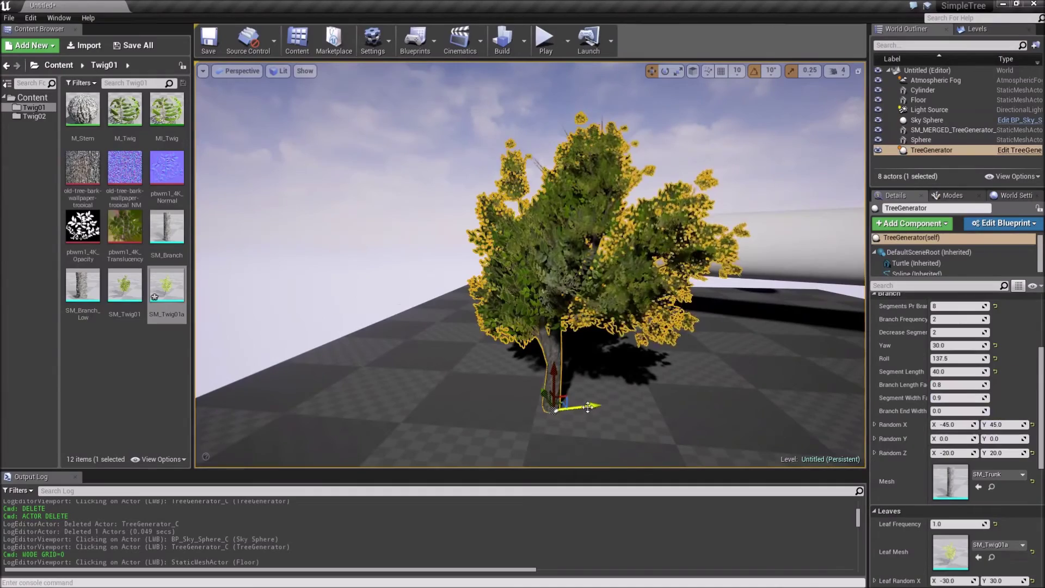
pyautogui.moveTo(587, 406); pyautogui.dragTo(584, 411)
# Step: Examine the generated tree's foliage shading in the full-screen viewport, from a distance and up close
pyautogui.click(388, 281)
pyautogui.moveTo(391, 276); pyautogui.dragTo(363, 278, button='right')
pyautogui.press('w')
pyautogui.press('F11')
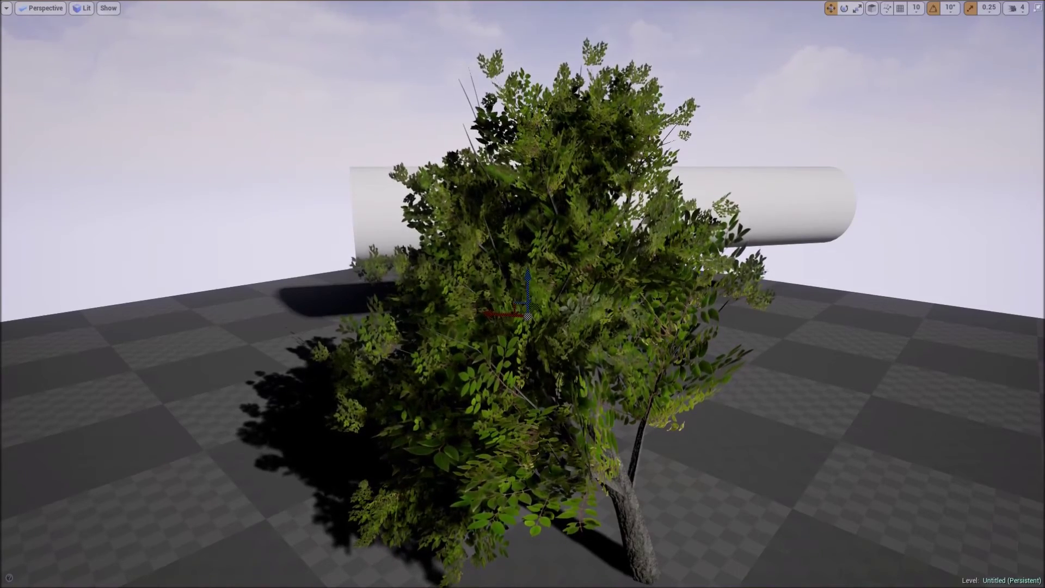
pyautogui.moveTo(522, 294); pyautogui.dragTo(479, 377, button='right')
pyautogui.press('w')
pyautogui.press('w')
pyautogui.press('s')
pyautogui.press('s')
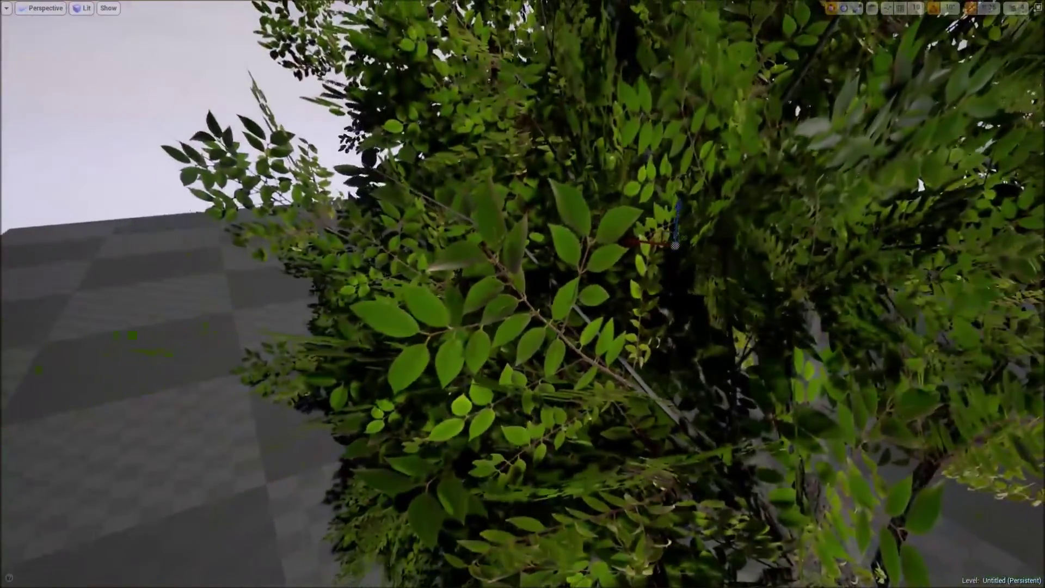
pyautogui.press('s')
pyautogui.moveTo(403, 418); pyautogui.dragTo(400, 402, button='right')
pyautogui.press('F11')
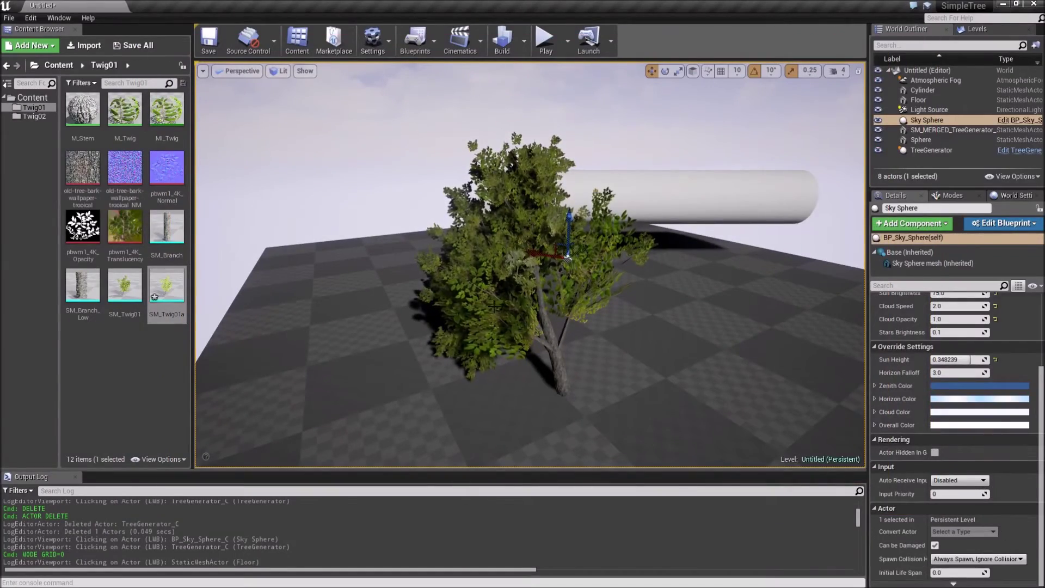
# Step: Switch the TreeGenerator's leaf mesh to SM_Twig01
pyautogui.click(556, 357)
pyautogui.click(1022, 546)
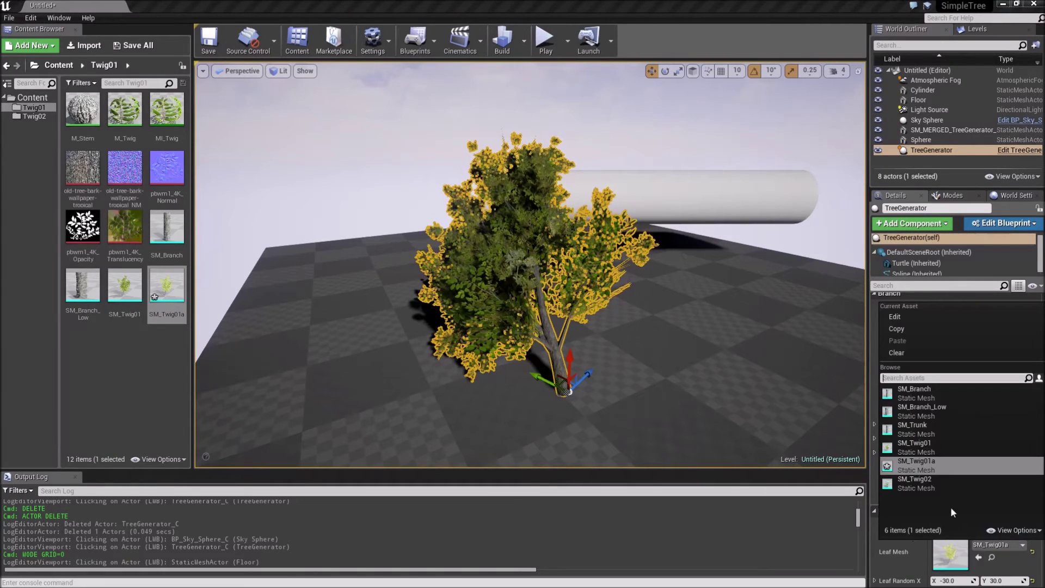
pyautogui.click(968, 446)
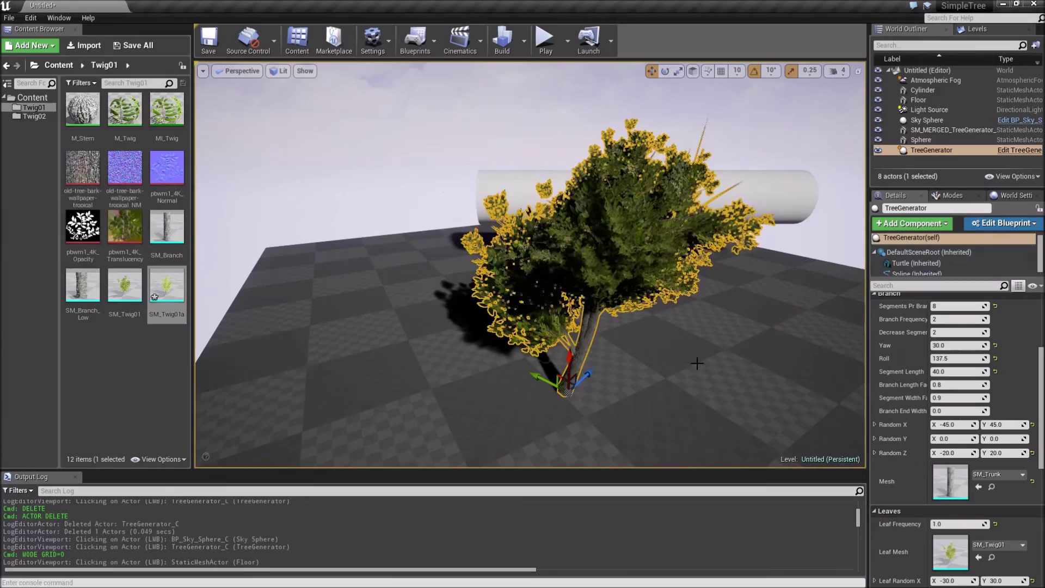
# Step: Deselect the tree and examine its SM_Twig01 foliage shading up close in the full-screen viewport
pyautogui.click(557, 340)
pyautogui.click(425, 147)
pyautogui.moveTo(424, 146); pyautogui.dragTo(473, 196, button='right')
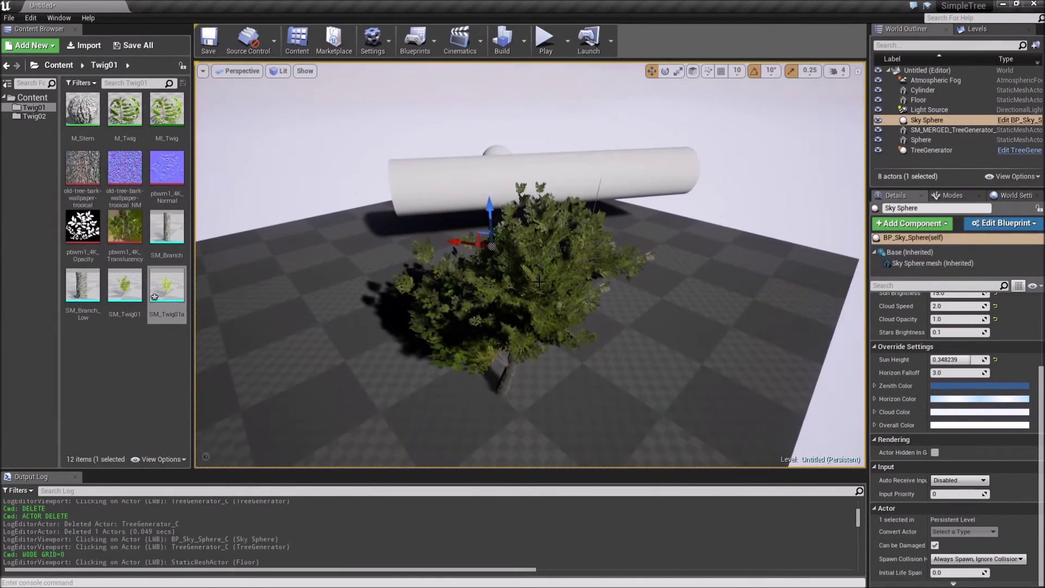
pyautogui.press('F11')
pyautogui.press('w')
pyautogui.moveTo(538, 281); pyautogui.dragTo(544, 234, button='right')
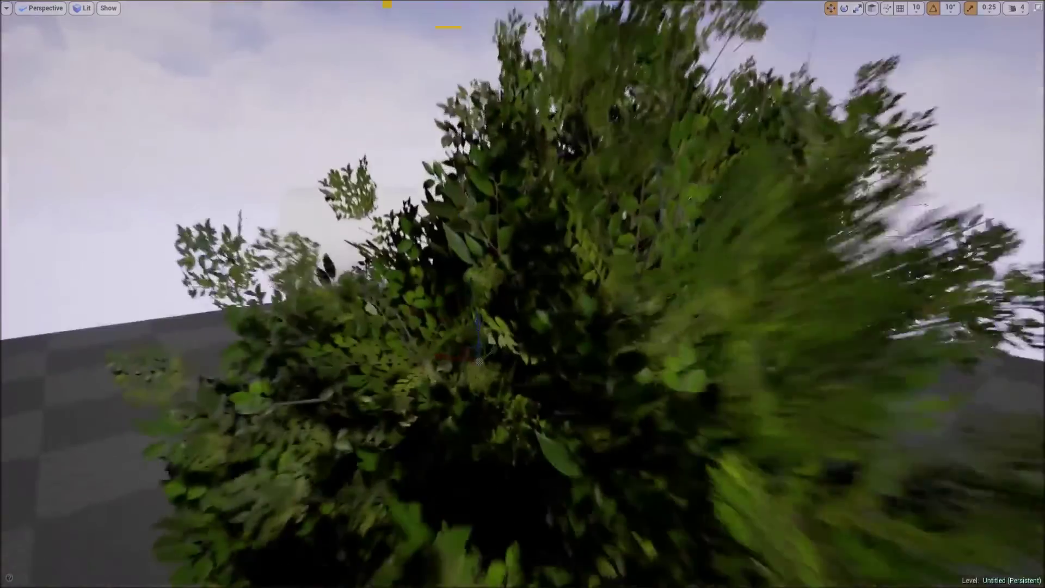
pyautogui.press('w')
pyautogui.press('a')
pyautogui.press('w')
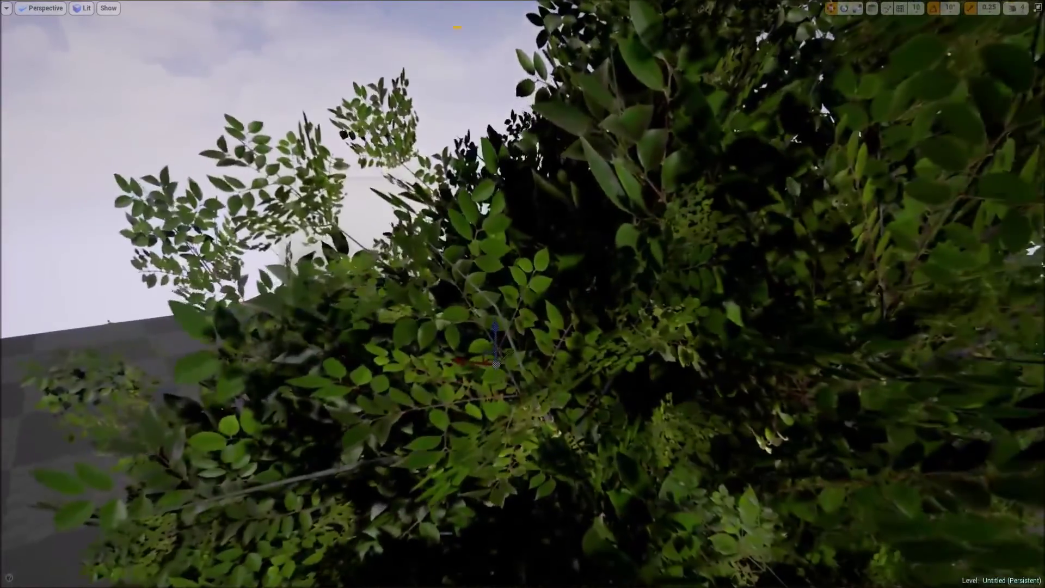
pyautogui.press('a')
pyautogui.moveTo(545, 234); pyautogui.dragTo(414, 245, button='right')
# Step: Circle the tree in the full-screen viewport, compare its foliage shading from a distance and up close, and return to the editor layout
pyautogui.press('w')
pyautogui.press('d')
pyautogui.press('d')
pyautogui.press('d')
pyautogui.press('d')
pyautogui.press('s')
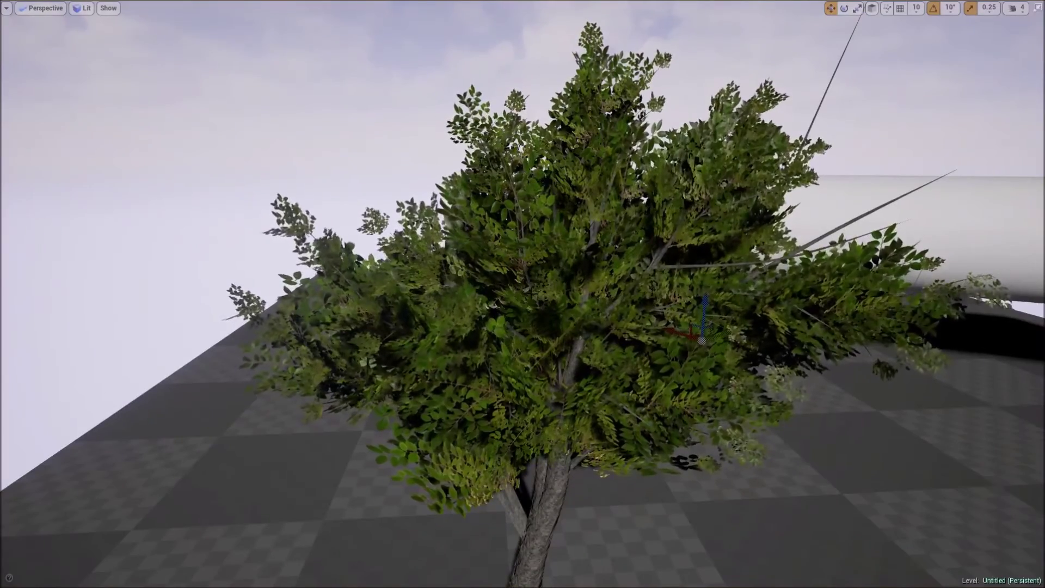
pyautogui.moveTo(413, 245); pyautogui.dragTo(482, 245, button='right')
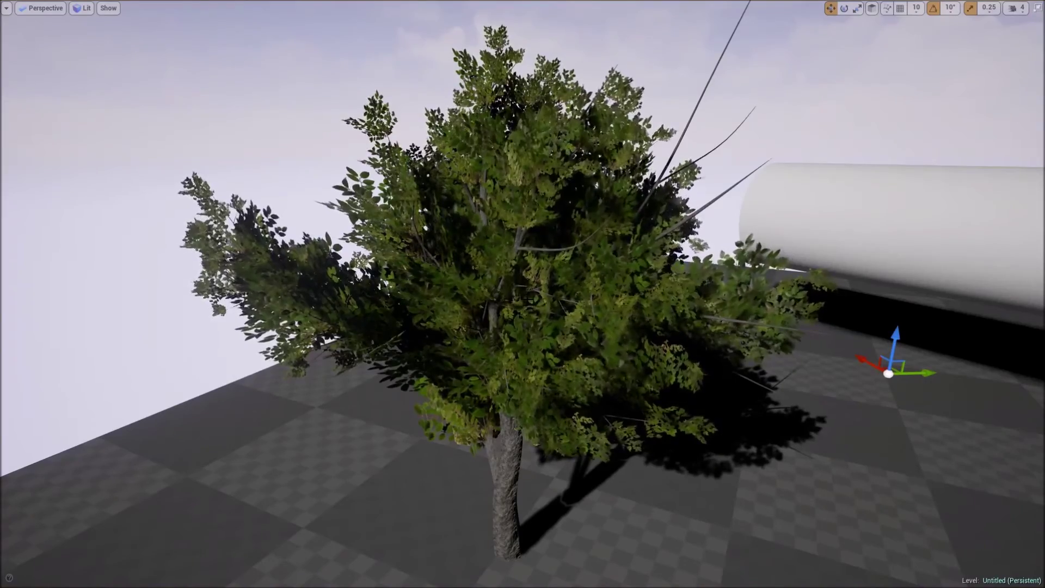
pyautogui.moveTo(482, 245)
pyautogui.mouseDown(button='right')
pyautogui.moveTo(482, 209)
pyautogui.moveTo(481, 236)
pyautogui.mouseUp(button='right')
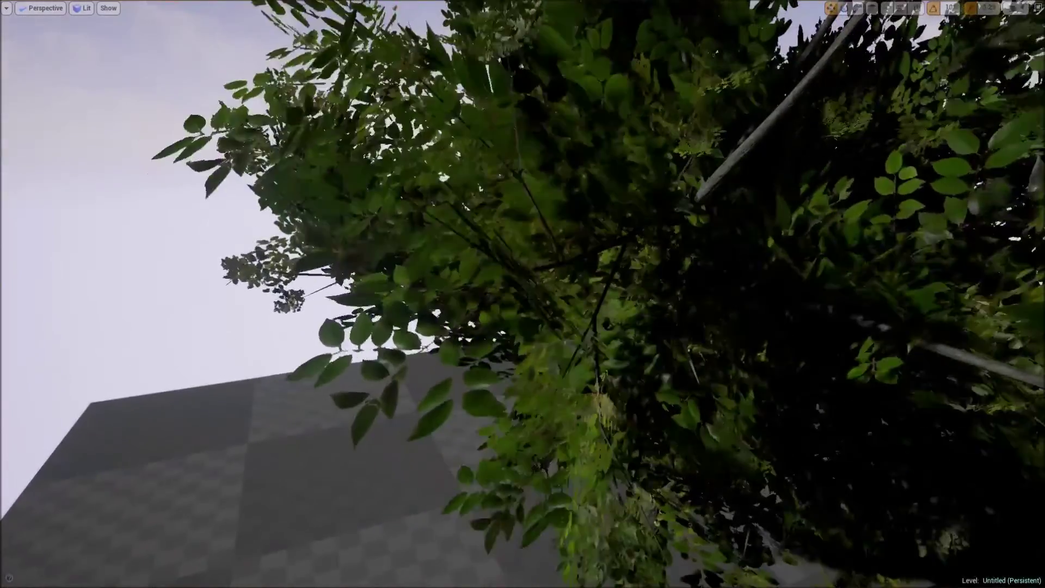
pyautogui.press('F11')
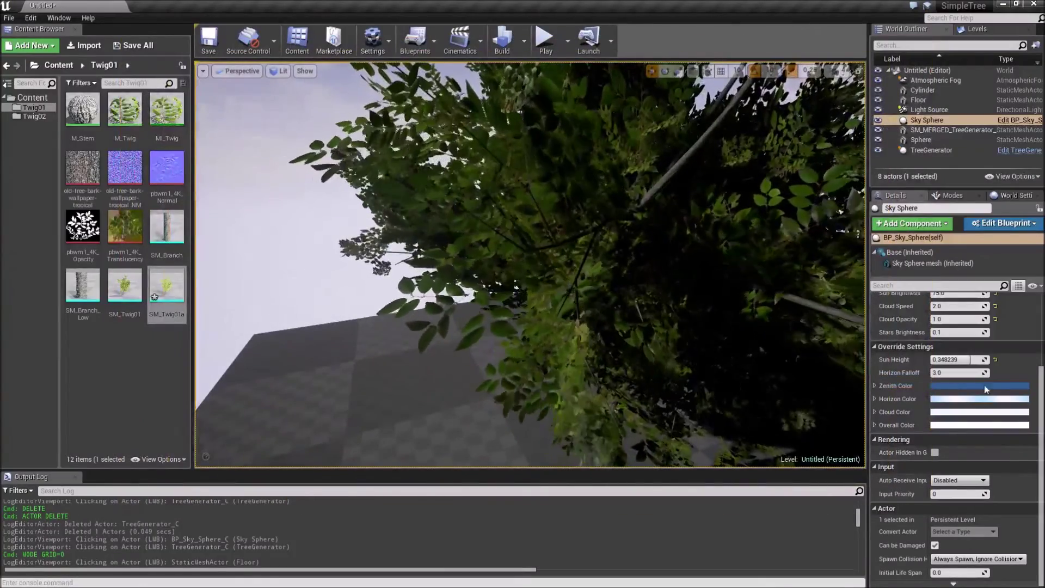
# Step: Select the TreeGenerator and set its leaf mesh to SM_Twig01a
pyautogui.click(482, 236)
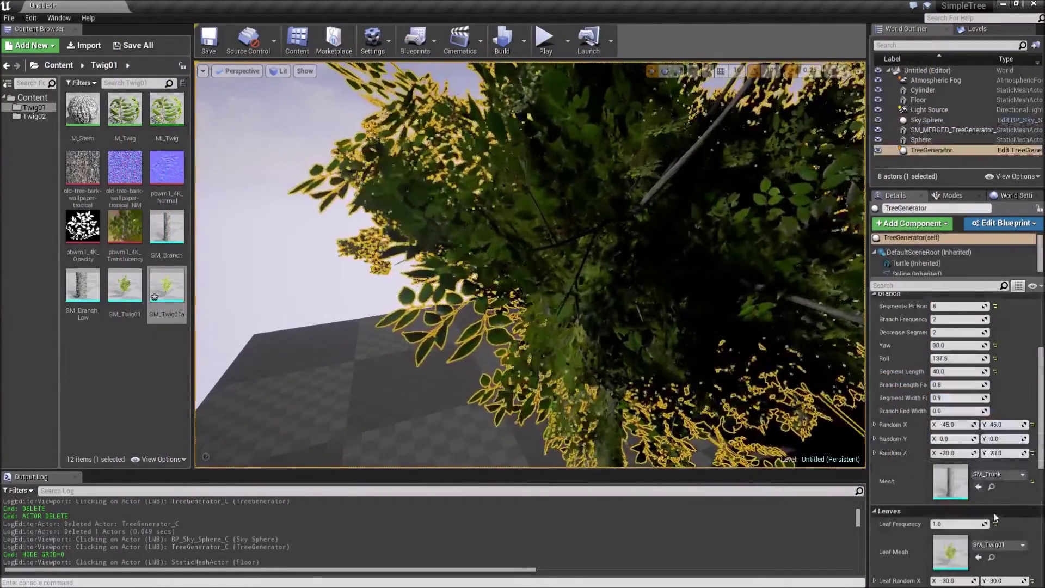
pyautogui.click(1013, 551)
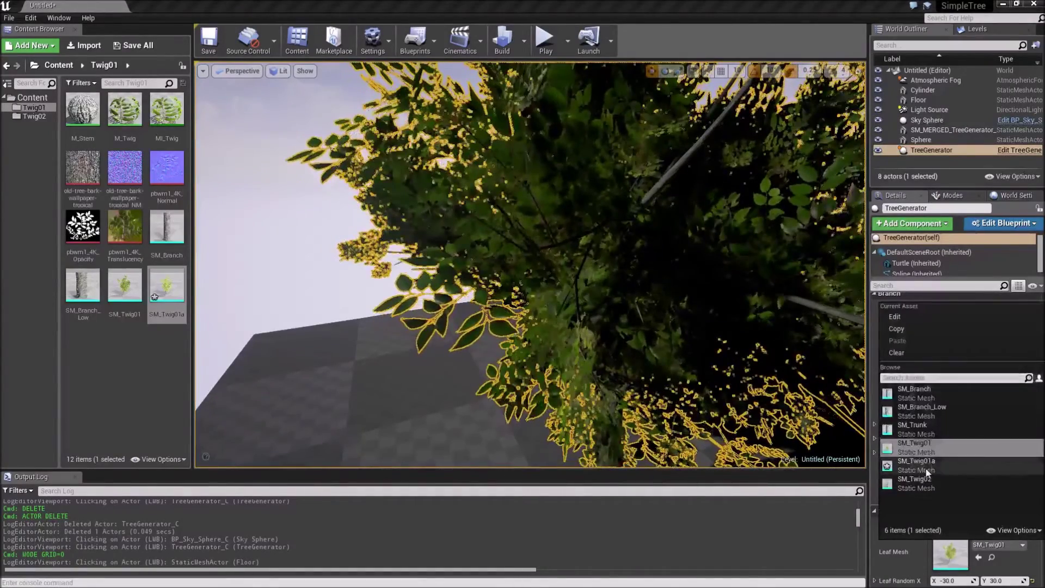
pyautogui.click(894, 456)
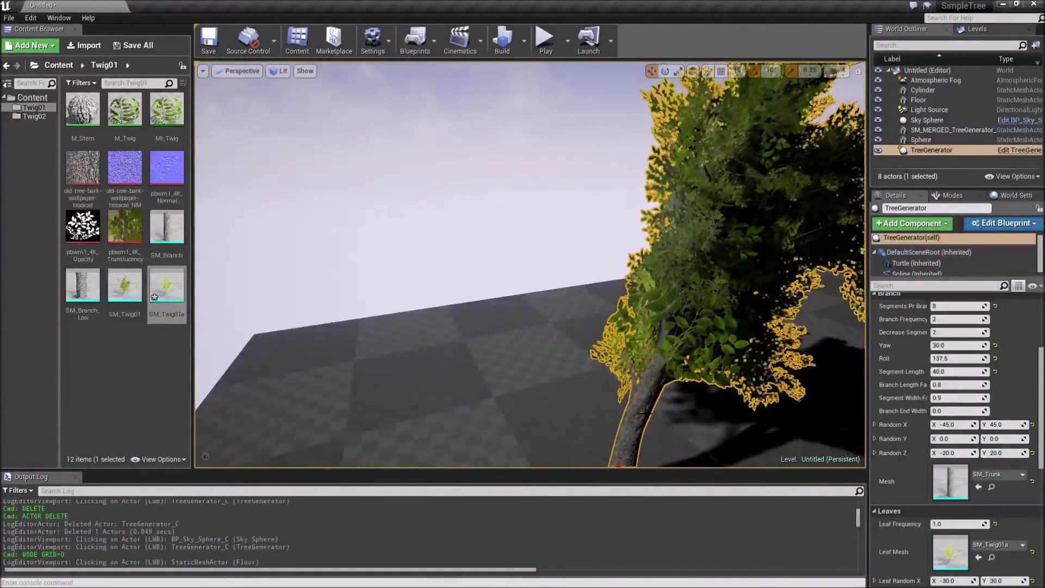
# Step: Examine the SM_Twig01a foliage shading in the full-screen viewport, both close to the tree and from farther away
pyautogui.scroll(-3, 627, 432)
pyautogui.moveTo(615, 370); pyautogui.dragTo(259, 259, button='right')
pyautogui.press('F11')
pyautogui.moveTo(274, 317); pyautogui.dragTo(231, 298, button='right')
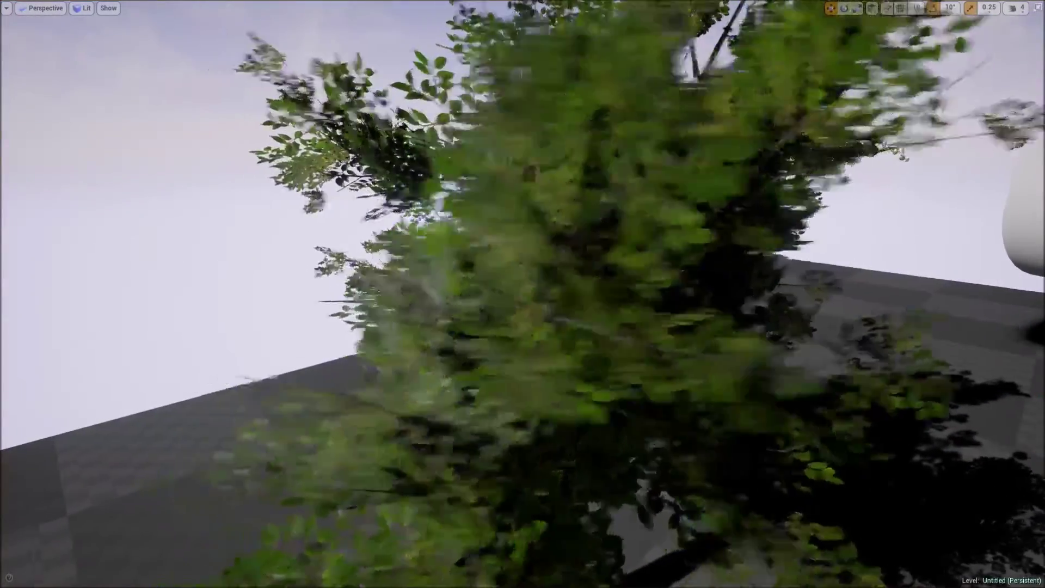
pyautogui.moveTo(522, 294); pyautogui.dragTo(514, 333, button='right')
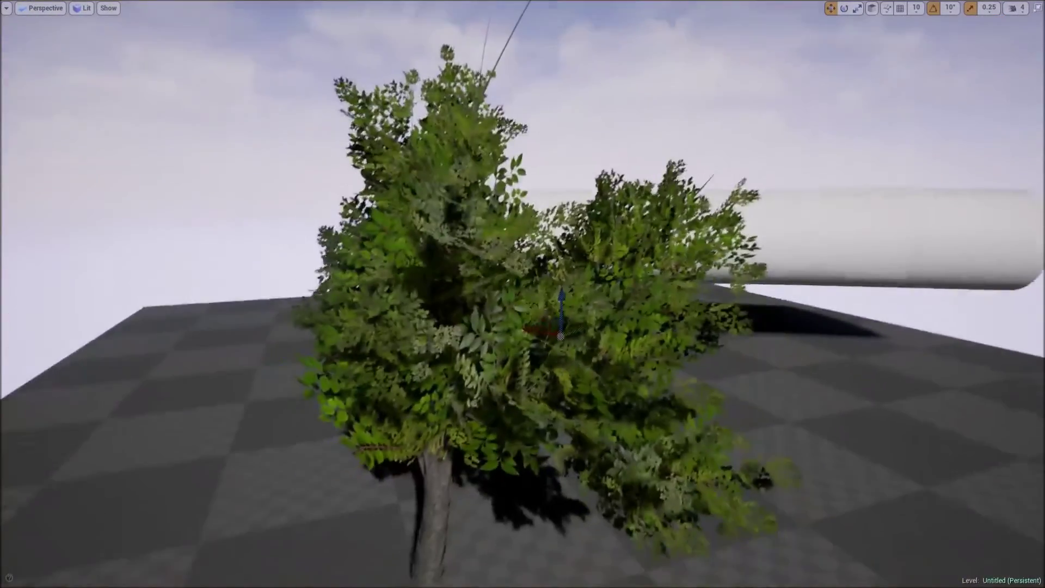
pyautogui.scroll(-3, 270, 326)
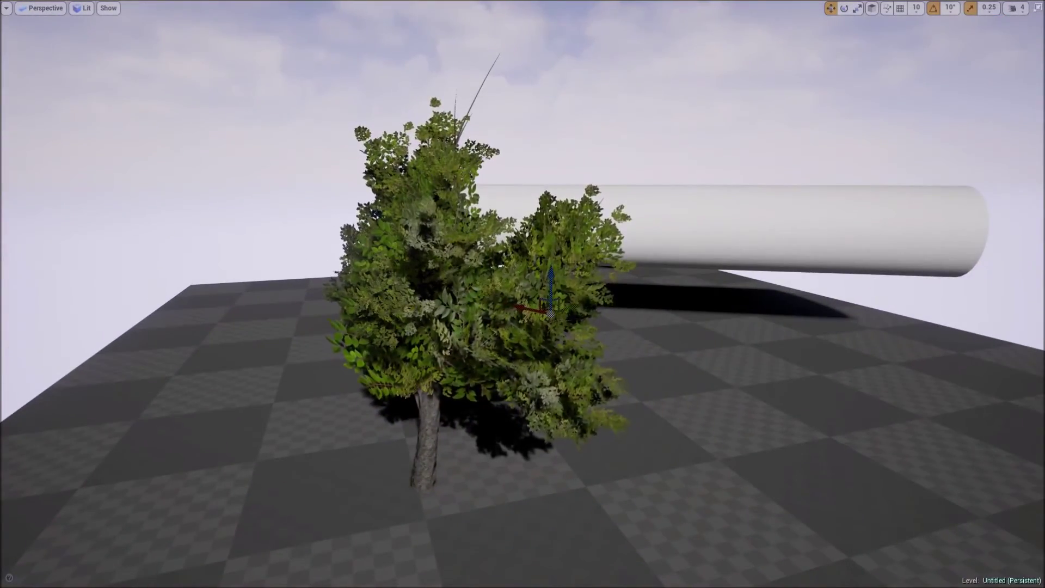
# Step: Nudge the TreeGenerator across the floor to regenerate its shape, and inspect the foliage from several sides before leaving full screen
pyautogui.moveTo(452, 479); pyautogui.dragTo(424, 485)
pyautogui.moveTo(228, 329); pyautogui.dragTo(294, 393, button='right')
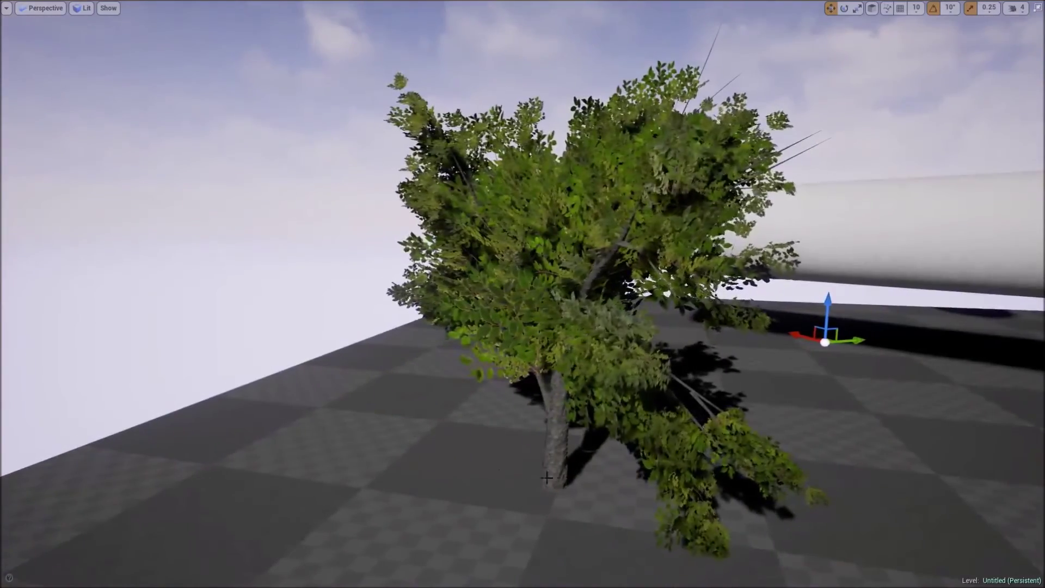
pyautogui.click(563, 480)
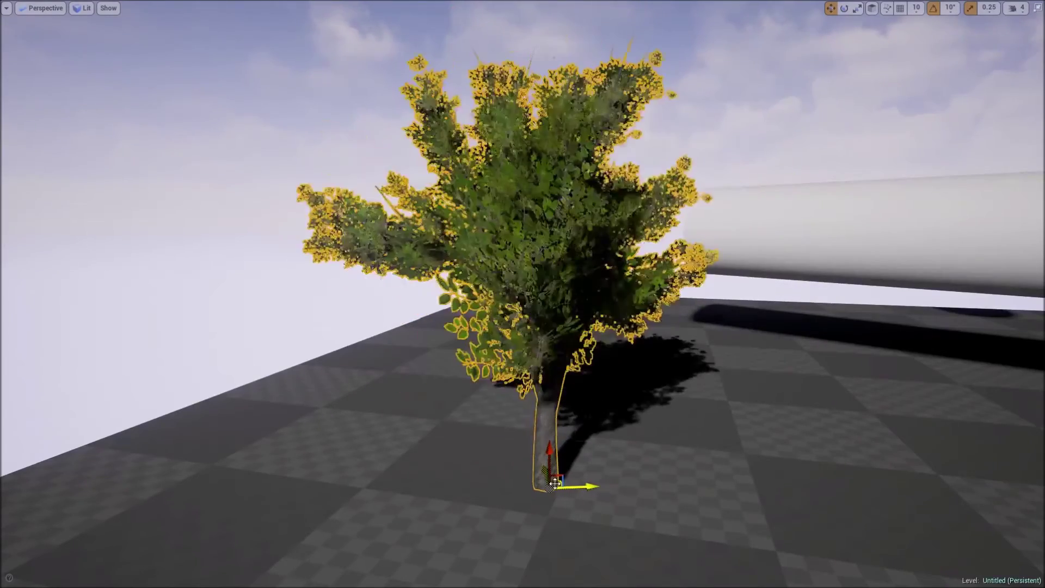
pyautogui.moveTo(201, 235); pyautogui.dragTo(335, 247, button='right')
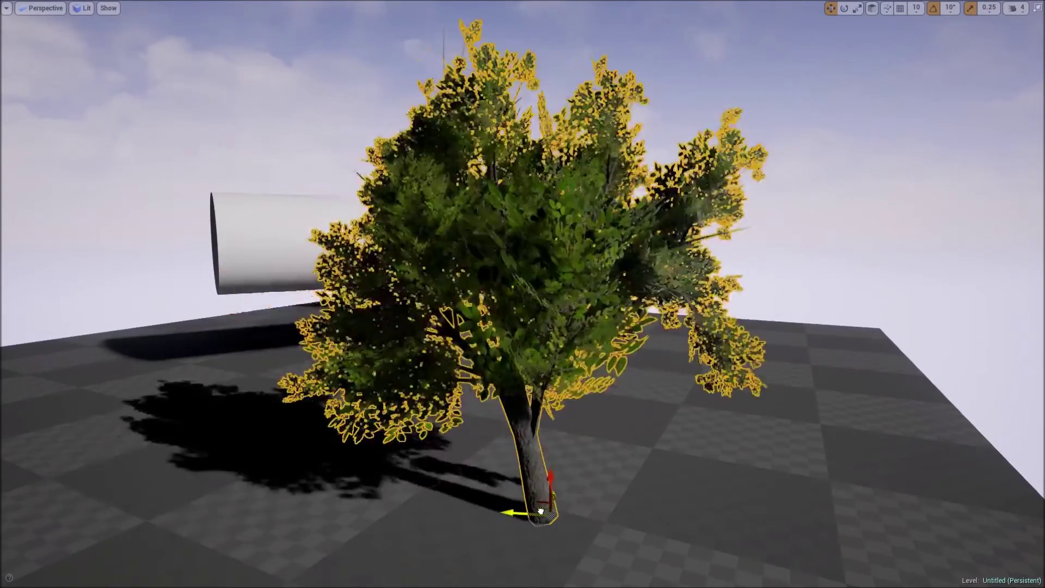
pyautogui.keyDown('alt'); pyautogui.moveTo(567, 495); pyautogui.dragTo(218, 207); pyautogui.keyUp('alt')
pyautogui.moveTo(522, 294); pyautogui.dragTo(414, 283, button='right')
pyautogui.press('F11')
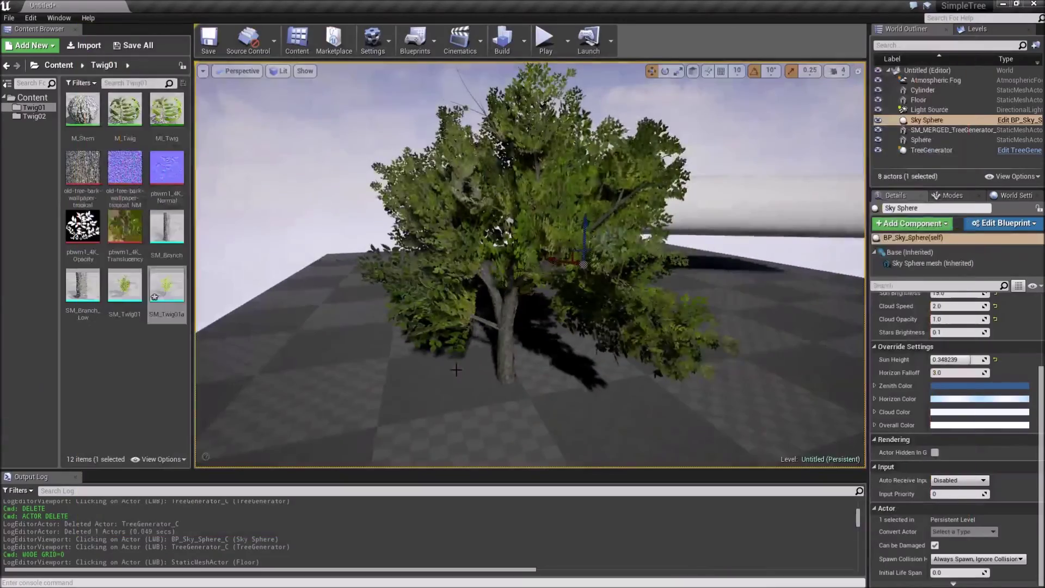
# Step: Set the TreeGenerator's Leaf Random Y range to -45 to 45
pyautogui.click(508, 369)
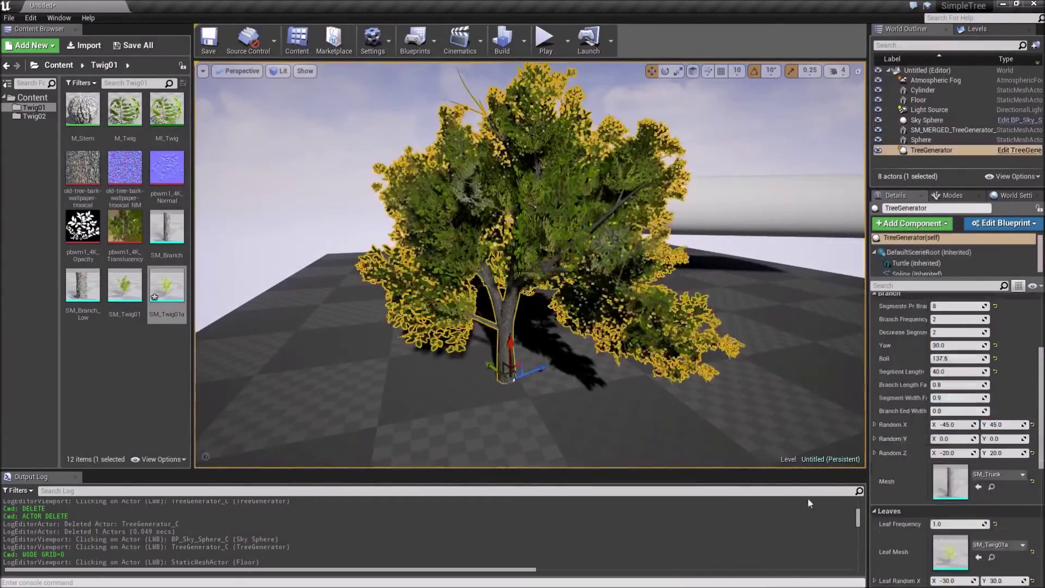
pyautogui.scroll(-5, 962, 507)
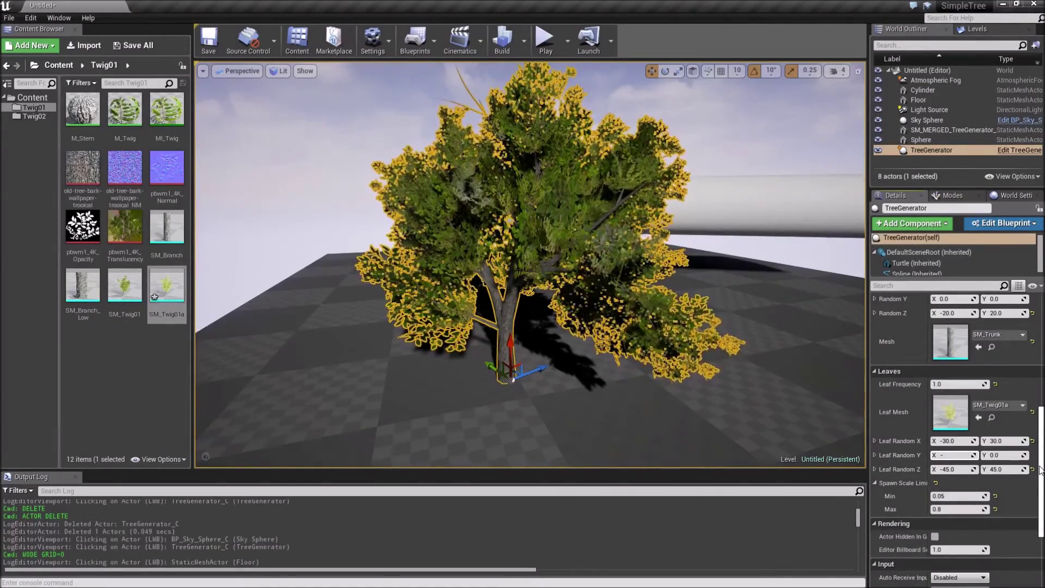
pyautogui.press('Tab')
pyautogui.write('45')
pyautogui.press('Tab')
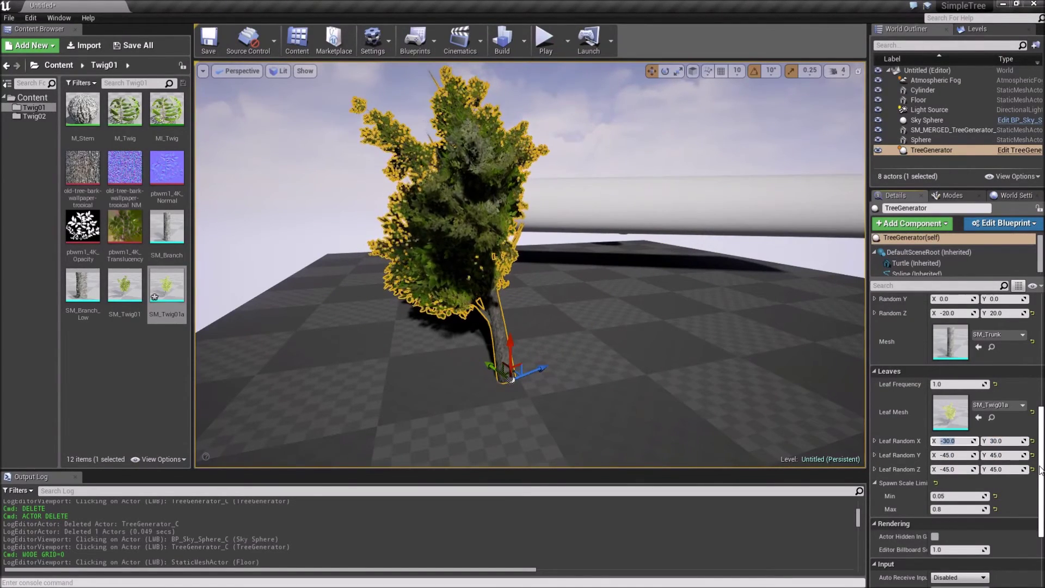
# Step: Nudge the TreeGenerator slightly across the floor to regenerate the tree, deselect it, and view it from a distance
pyautogui.scroll(4, 916, 351)
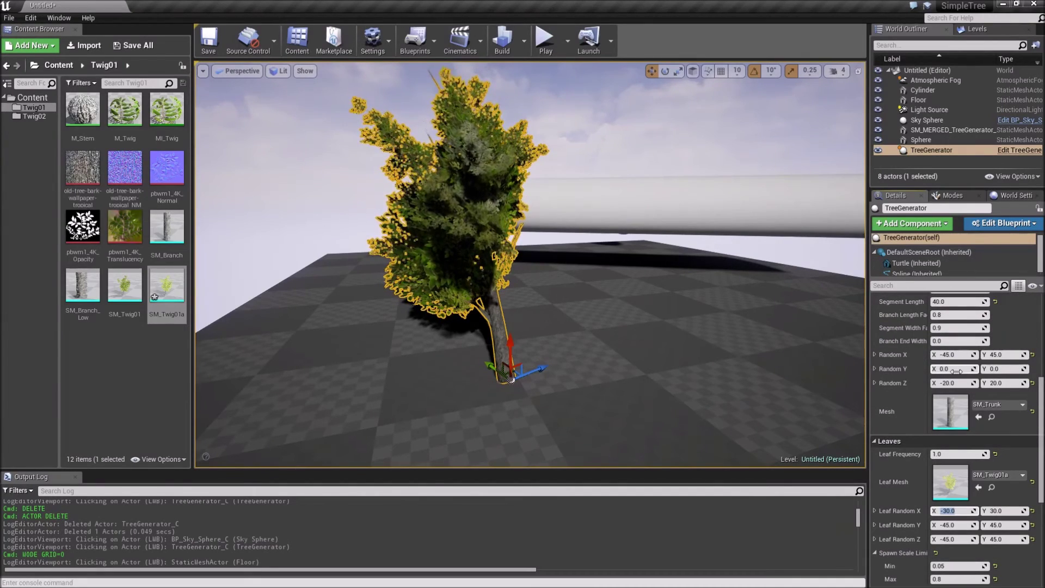
pyautogui.scroll(2, 956, 370)
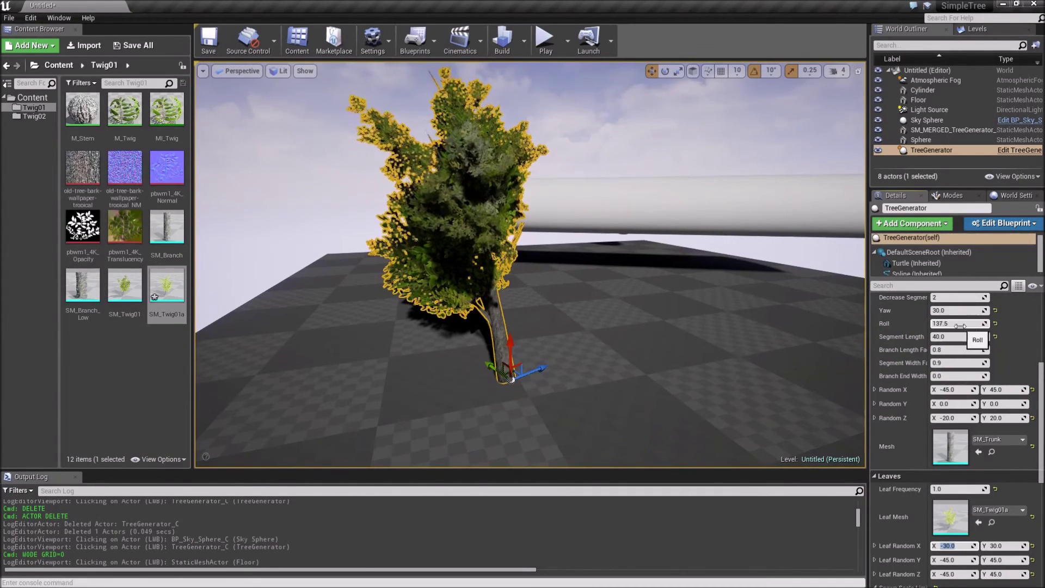
pyautogui.scroll(3, 957, 334)
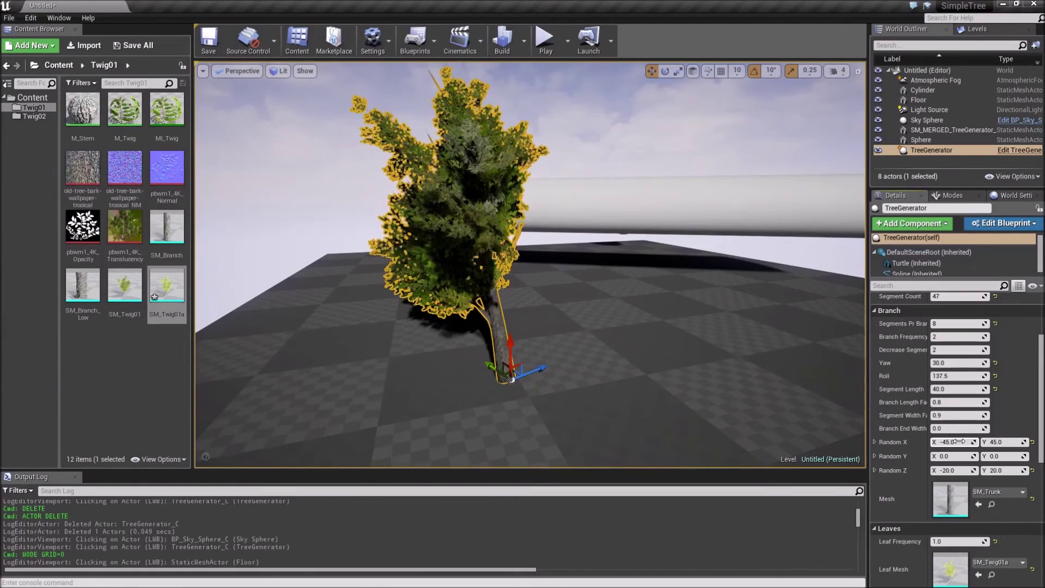
pyautogui.scroll(-2, 952, 463)
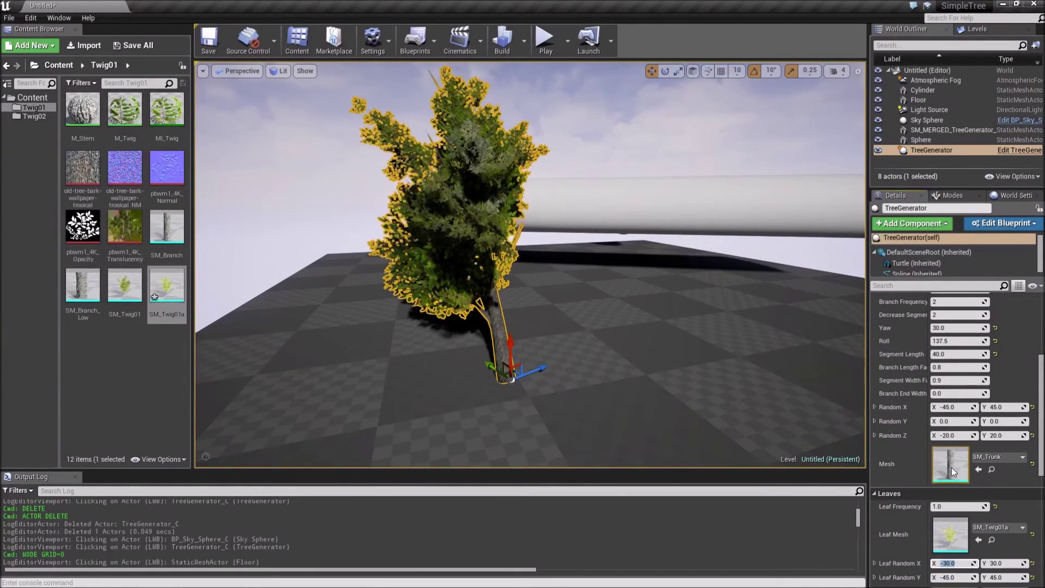
pyautogui.scroll(-5, 951, 469)
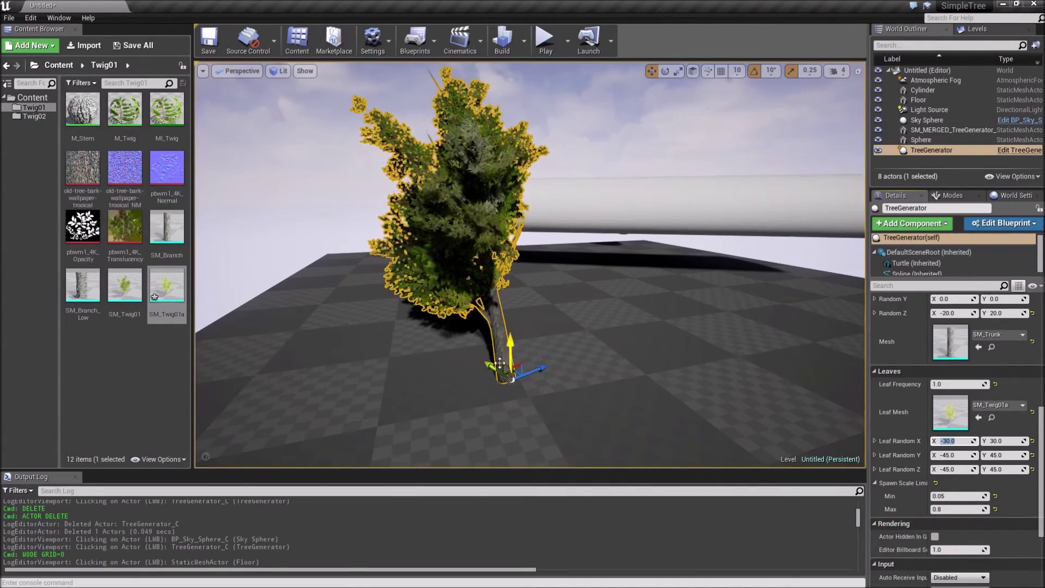
pyautogui.click(520, 374)
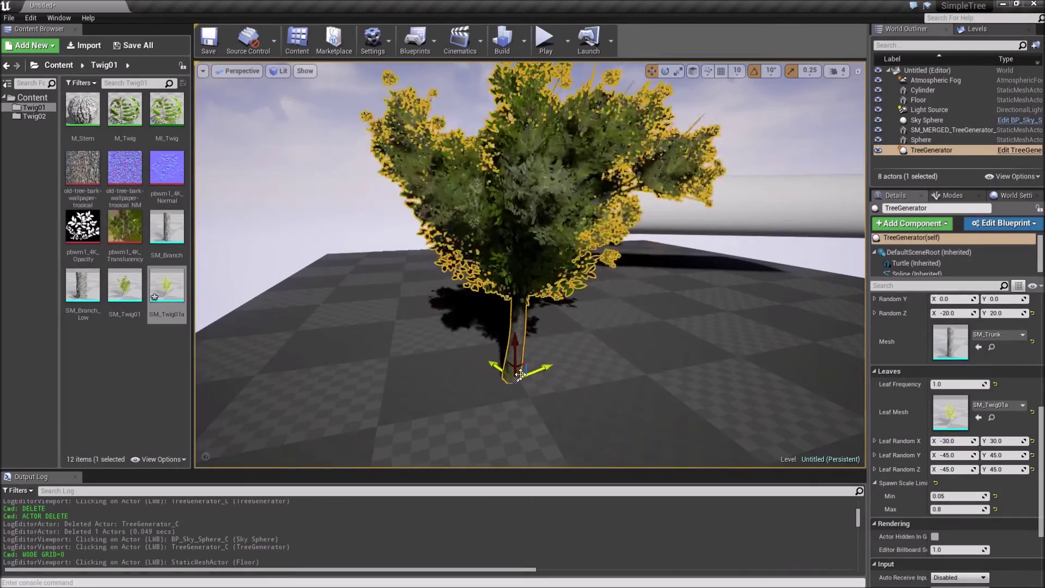
pyautogui.click(317, 249)
pyautogui.moveTo(318, 250); pyautogui.dragTo(288, 220, button='right')
pyautogui.moveTo(672, 275); pyautogui.dragTo(693, 292, button='right')
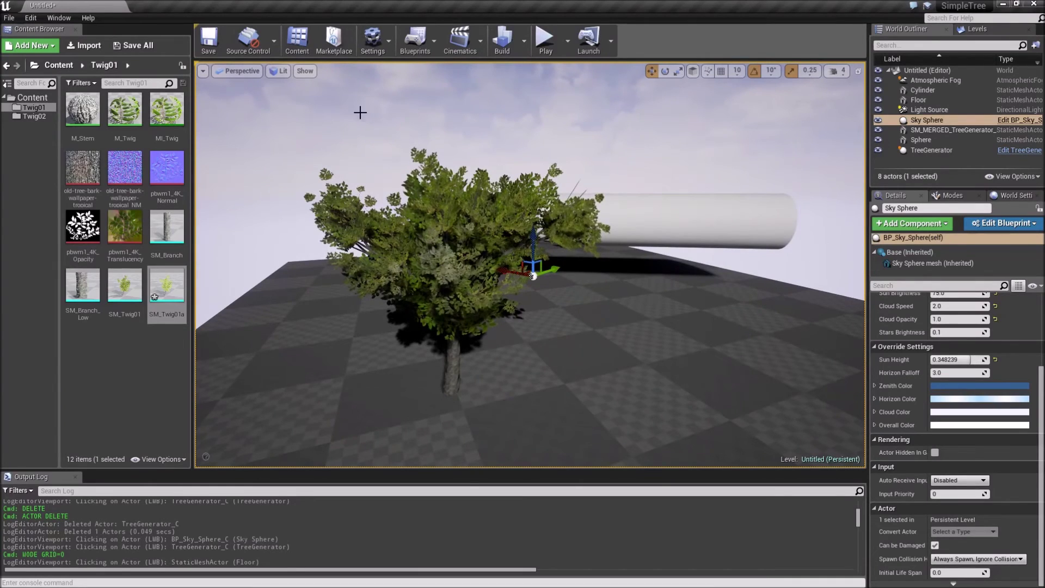
pyautogui.click(156, 295)
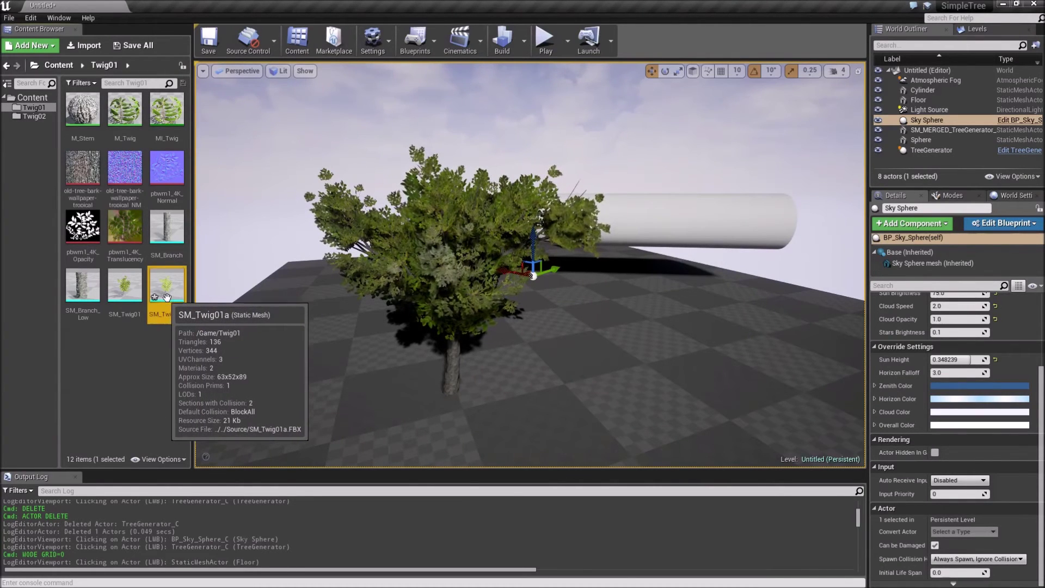
pyautogui.click(58, 18)
pyautogui.moveTo(107, 208)
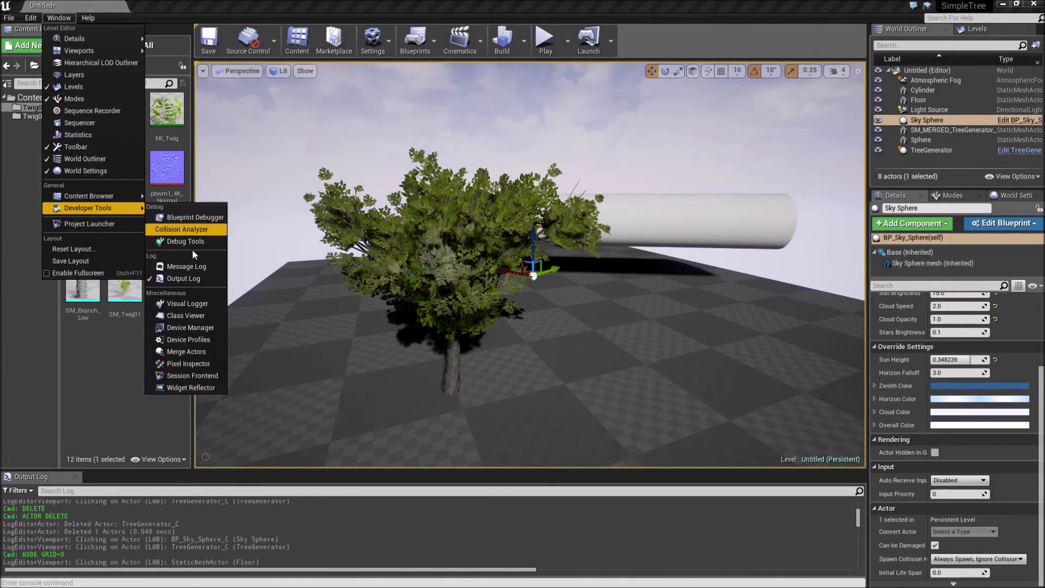
pyautogui.click(183, 352)
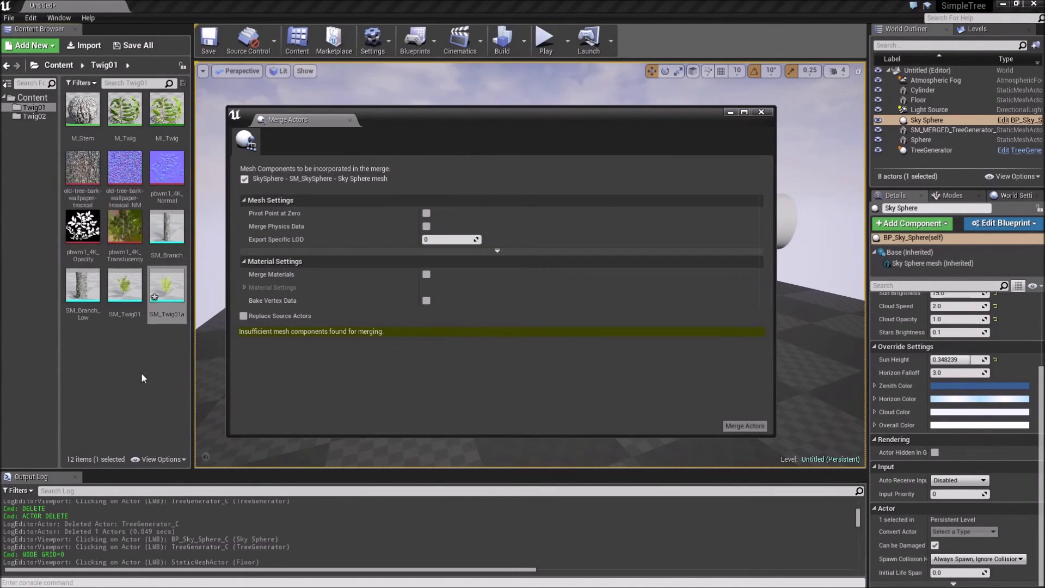
pyautogui.click(761, 112)
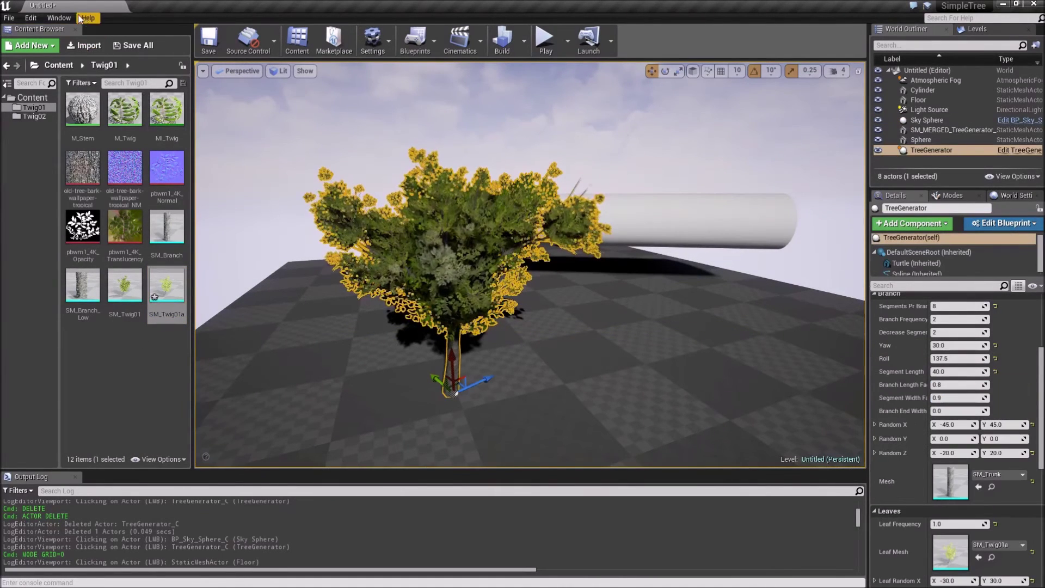
# Step: Merge all of the selected TreeGenerator's trunk and SM_Twig01a components into one static mesh with Merge Actors, and close the merge window
pyautogui.click(58, 18)
pyautogui.moveTo(102, 210)
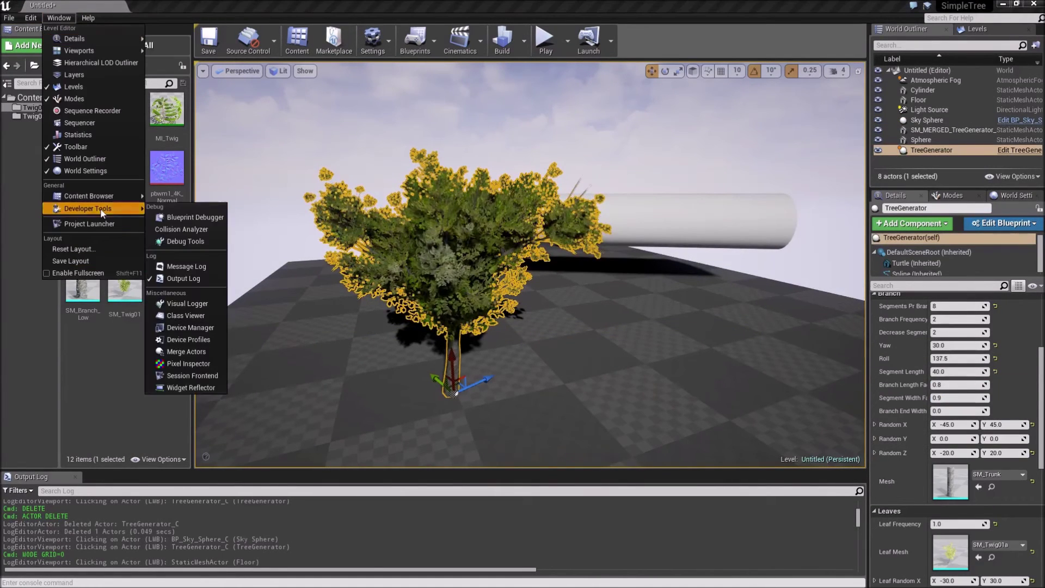
pyautogui.click(197, 352)
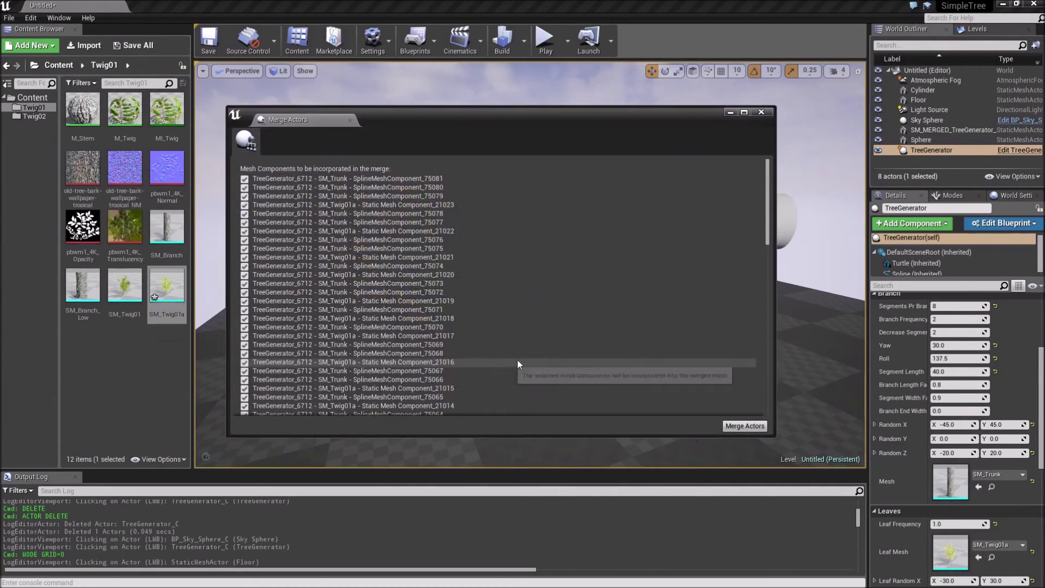
pyautogui.click(743, 427)
pyautogui.click(777, 468)
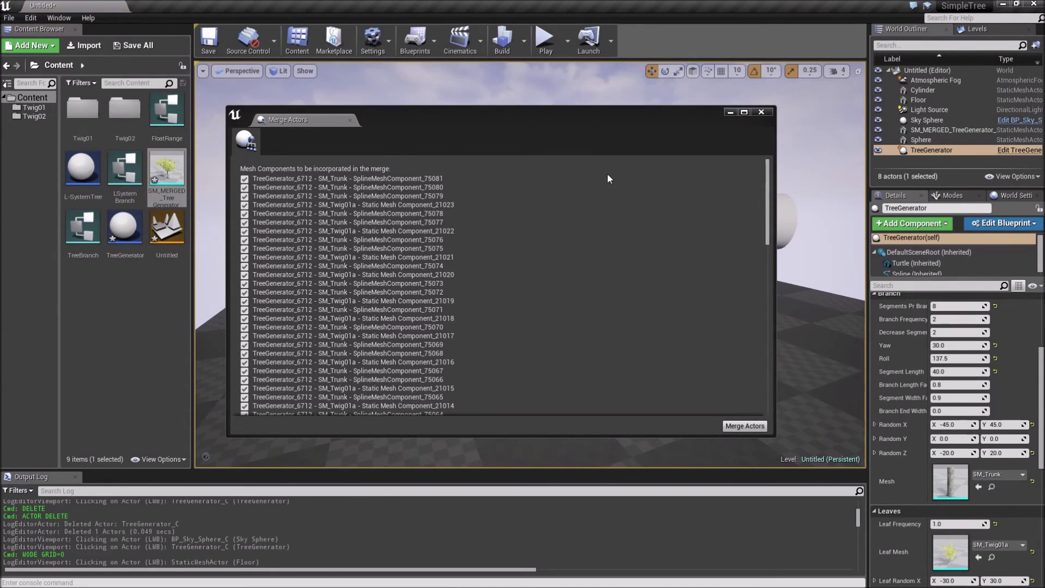
pyautogui.click(762, 112)
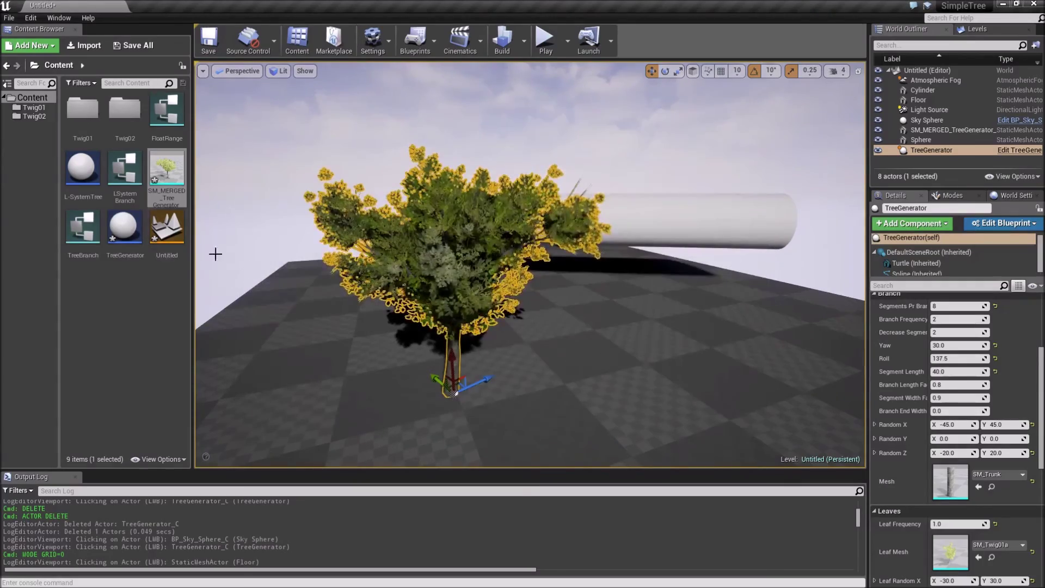
# Step: Place another instance of the merged TreeGenerator static mesh on the floor beside the existing tree
pyautogui.moveTo(164, 172); pyautogui.dragTo(728, 396)
pyautogui.moveTo(728, 396); pyautogui.dragTo(781, 396, button='right')
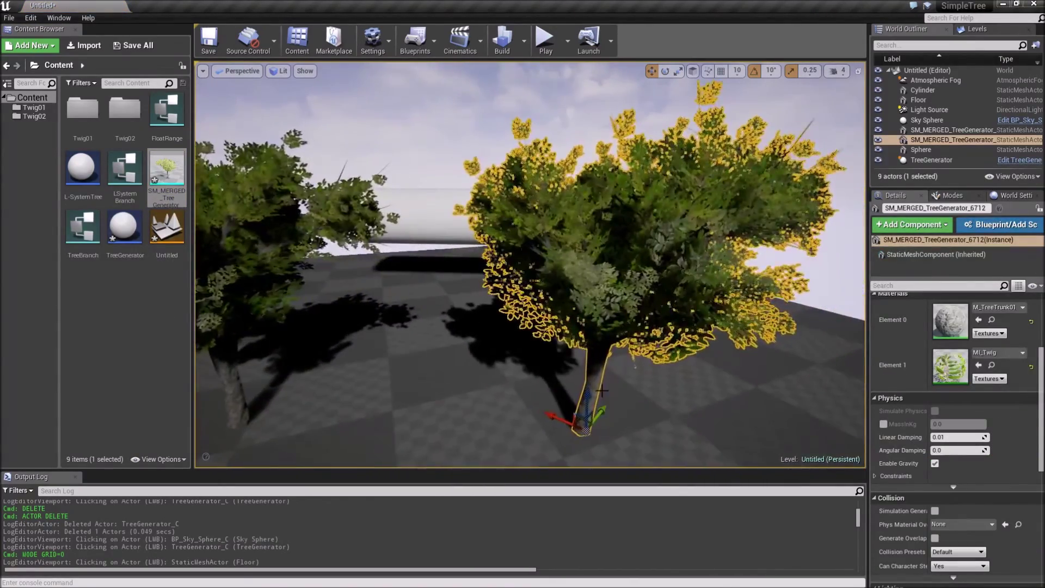
# Step: Inspect the merged tree in the static mesh editor, close it, and examine the placed trees' foliage and shadows in the level
pyautogui.doubleClick(166, 170)
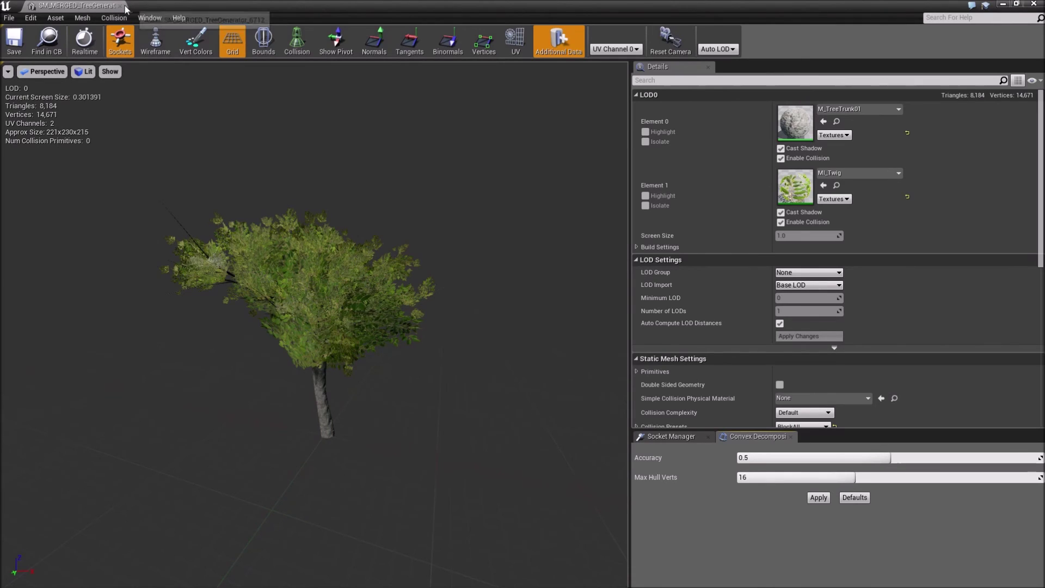
pyautogui.moveTo(224, 254); pyautogui.dragTo(256, 261, button='right')
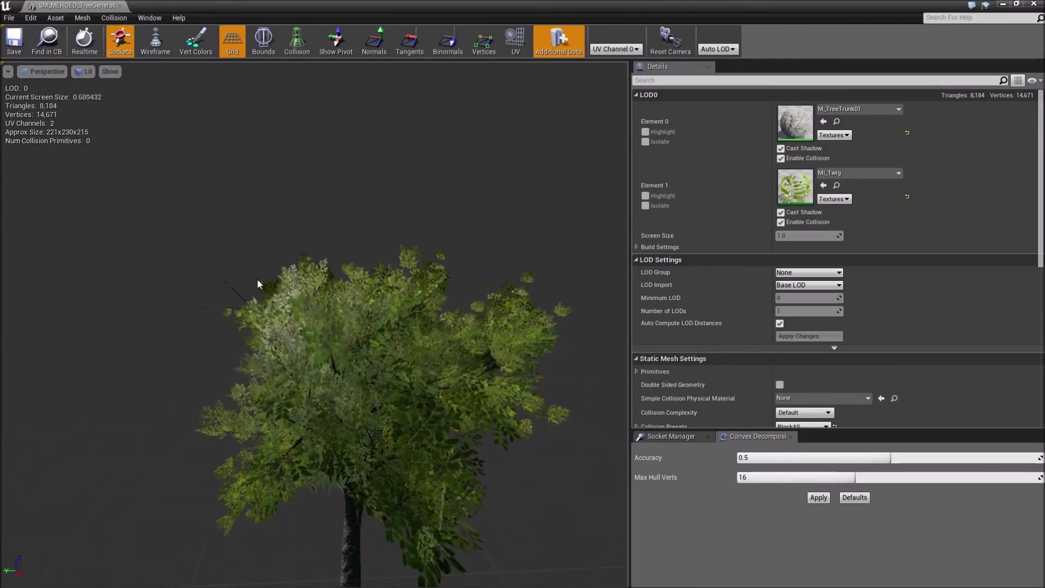
pyautogui.click(121, 6)
pyautogui.keyDown('alt'); pyautogui.moveTo(531, 262); pyautogui.dragTo(531, 229); pyautogui.keyUp('alt')
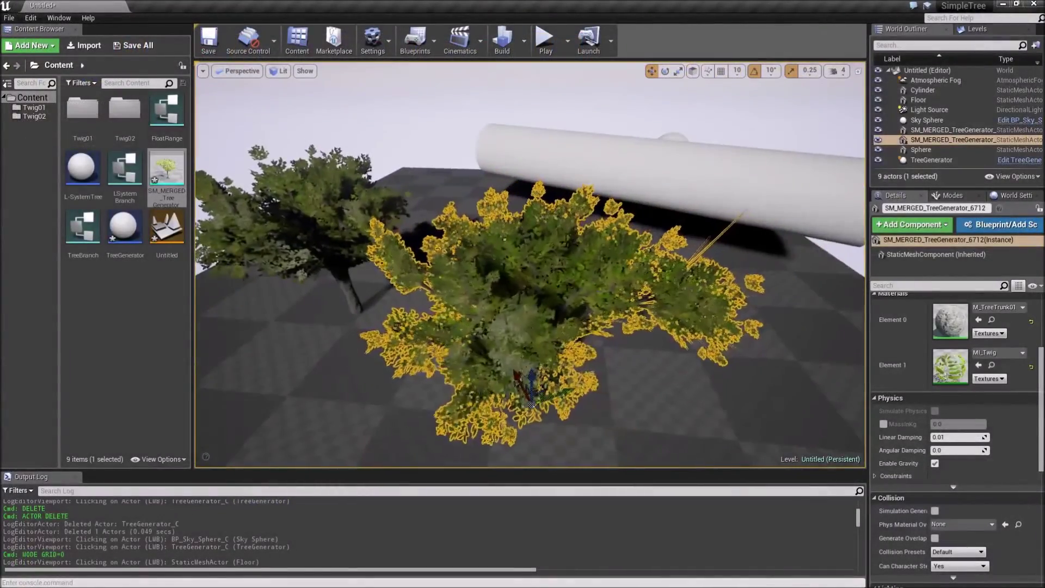
pyautogui.click(498, 167)
pyautogui.moveTo(508, 243); pyautogui.dragTo(488, 242, button='right')
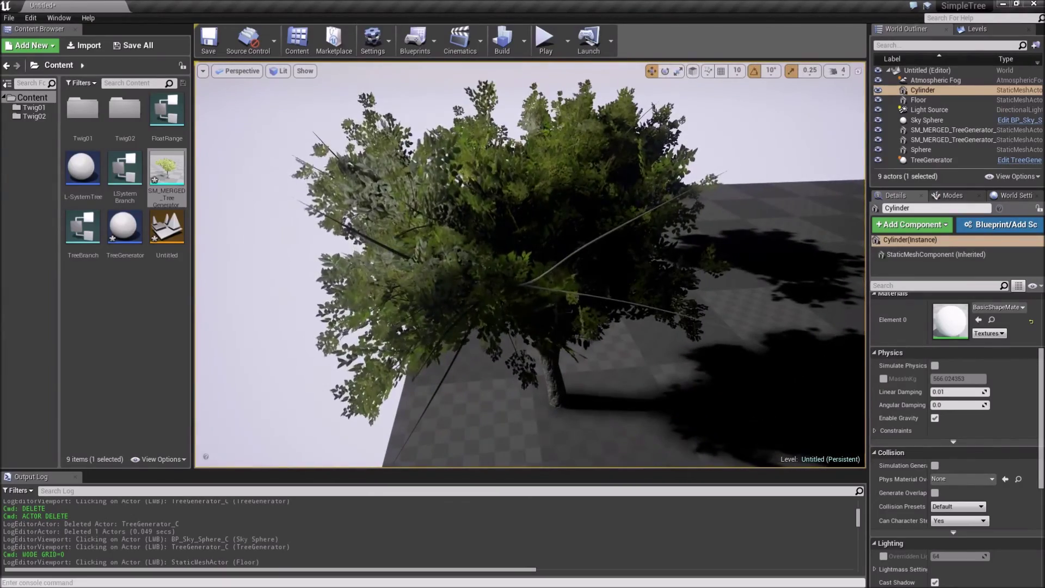
pyautogui.moveTo(487, 243); pyautogui.dragTo(712, 183, button='right')
# Step: Set the Light Source's mobility to Movable, comparing it with Stationary, and view the tree's foliage against the sun
pyautogui.click(934, 109)
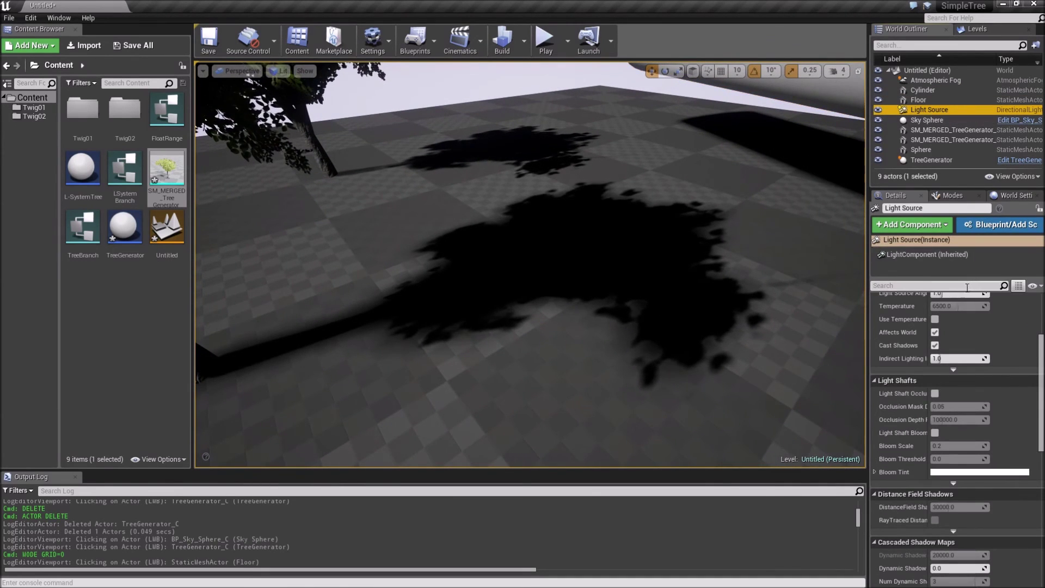
pyautogui.scroll(3, 979, 317)
pyautogui.click(1007, 349)
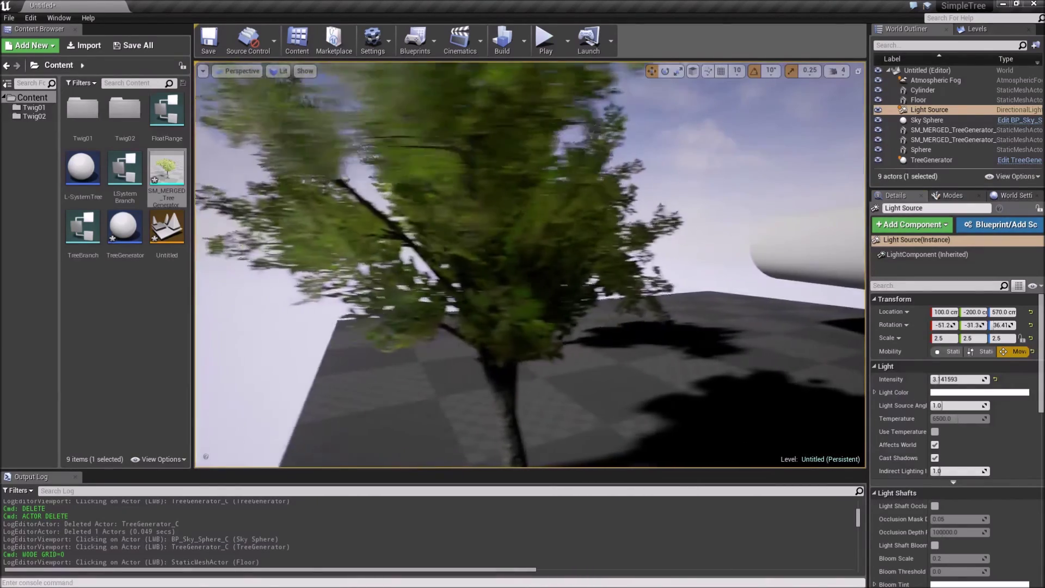
pyautogui.moveTo(530, 265)
pyautogui.mouseDown(button='right')
pyautogui.moveTo(478, 267)
pyautogui.moveTo(500, 296)
pyautogui.moveTo(528, 305)
pyautogui.moveTo(532, 248)
pyautogui.mouseUp(button='right')
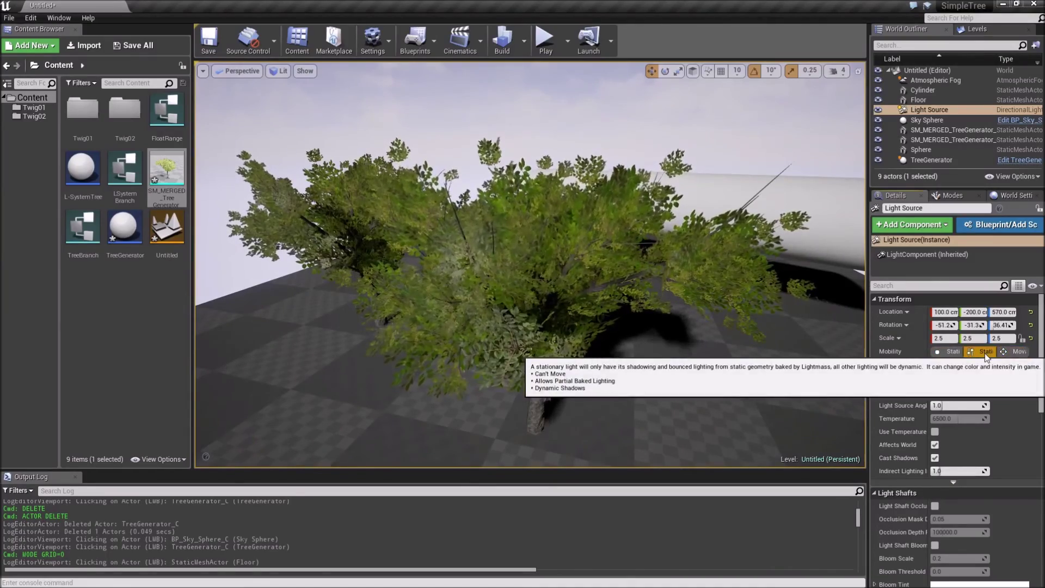
pyautogui.press('w')
pyautogui.moveTo(544, 264); pyautogui.dragTo(518, 232, button='right')
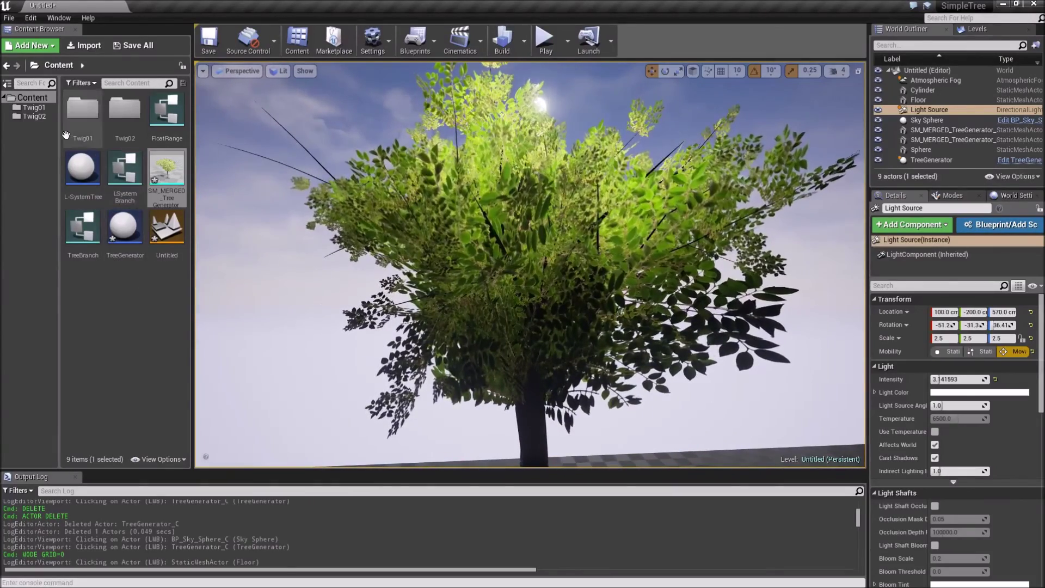
# Step: Lower the numeric SSS parameter of the MI_Twig material instance in Twig01 to about 1.89 and close its editor
pyautogui.click(34, 107)
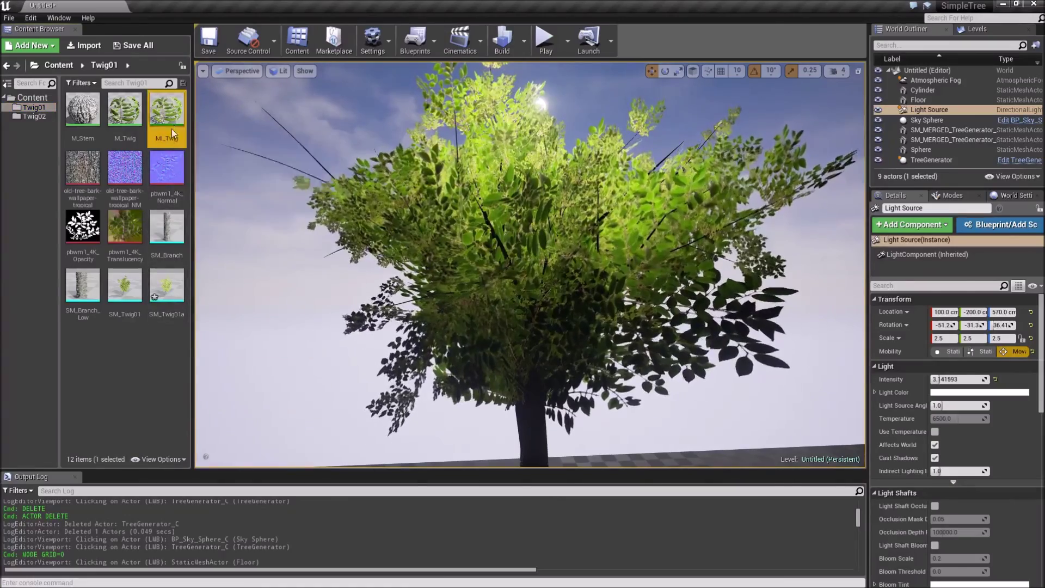
pyautogui.doubleClick(166, 109)
pyautogui.moveTo(258, 9); pyautogui.dragTo(896, 201)
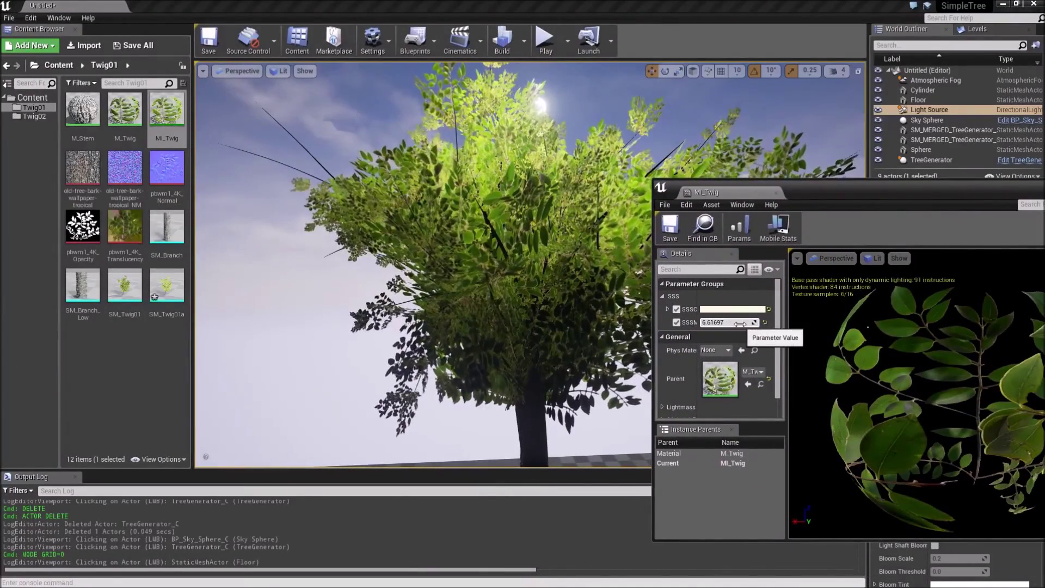
pyautogui.moveTo(749, 322)
pyautogui.mouseDown()
pyautogui.moveTo(721, 322)
pyautogui.moveTo(751, 322)
pyautogui.mouseUp()
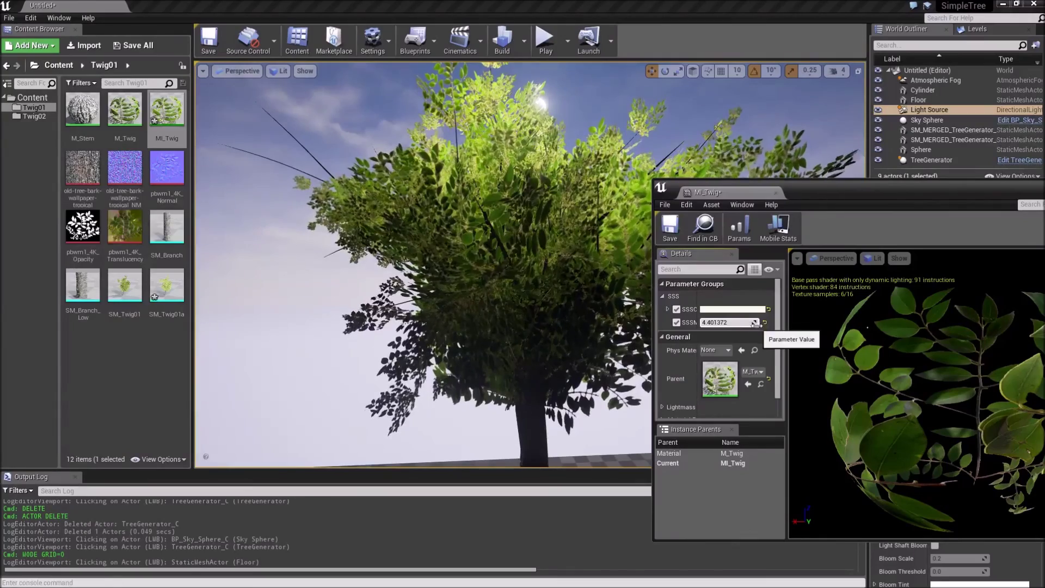
pyautogui.moveTo(753, 322); pyautogui.dragTo(726, 322)
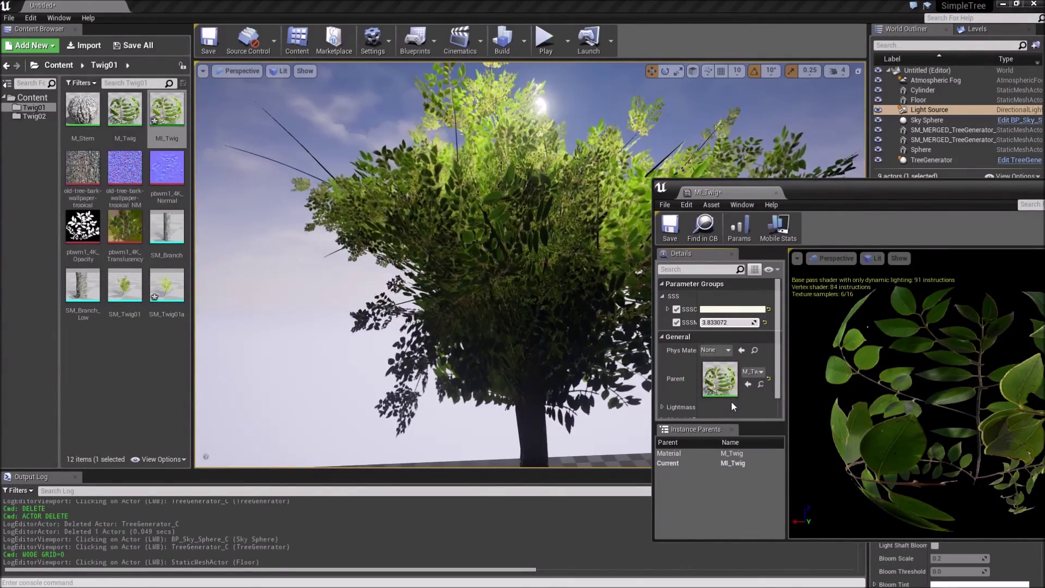
pyautogui.moveTo(752, 322); pyautogui.dragTo(685, 323)
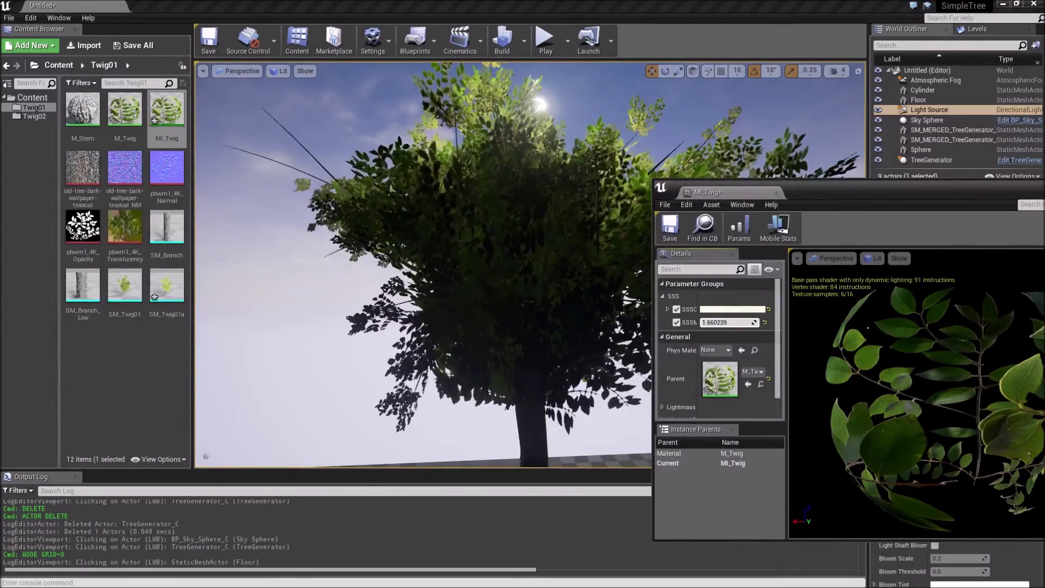
pyautogui.click(522, 272)
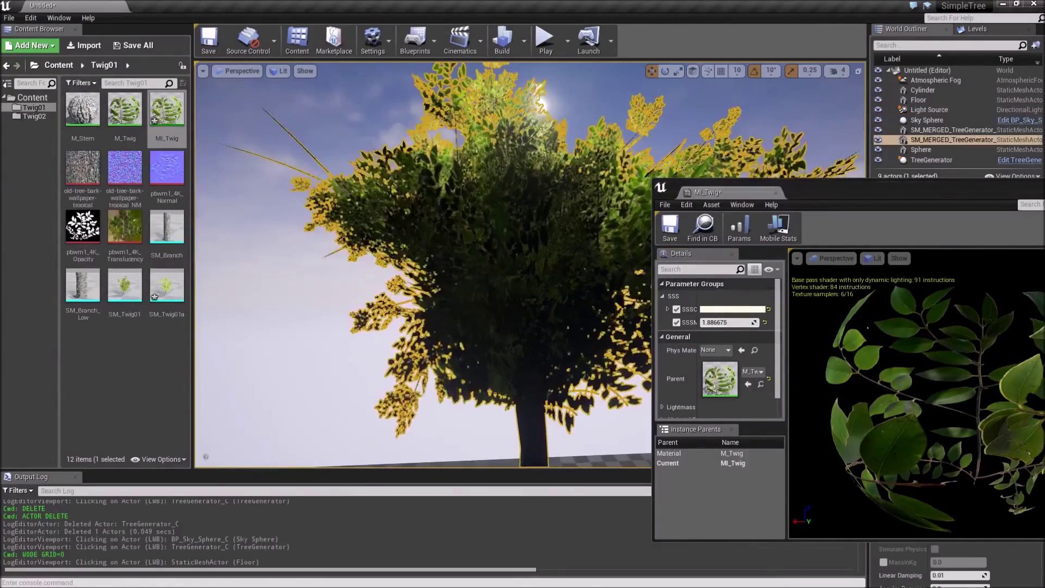
pyautogui.click(776, 194)
# Step: View the trees with their adjusted foliage material from several angles and from a distance
pyautogui.moveTo(632, 245); pyautogui.dragTo(669, 218, button='right')
pyautogui.click(610, 180)
pyautogui.moveTo(609, 181); pyautogui.dragTo(604, 233, button='right')
pyautogui.moveTo(383, 178); pyautogui.dragTo(347, 183, button='right')
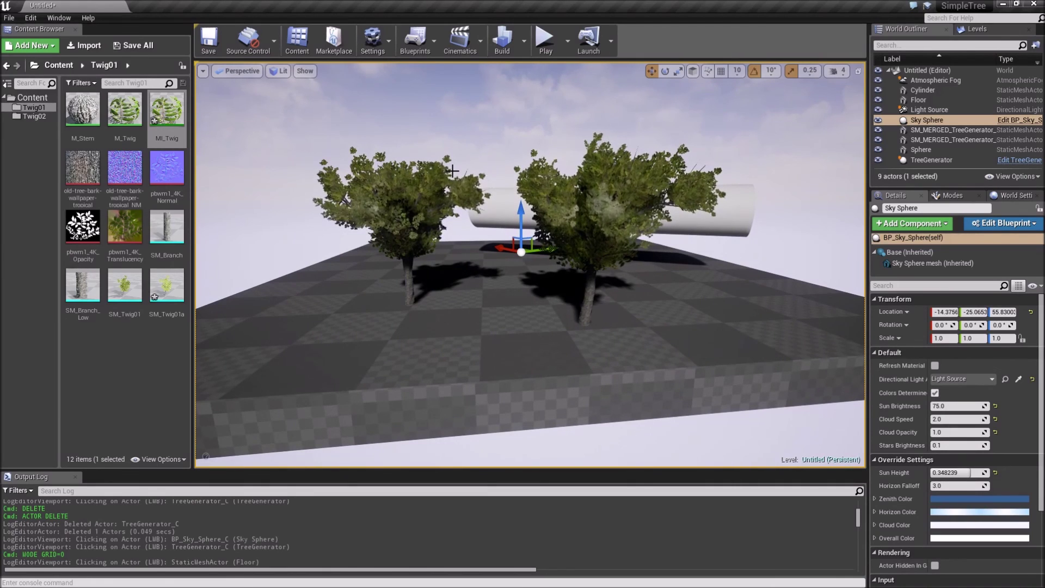